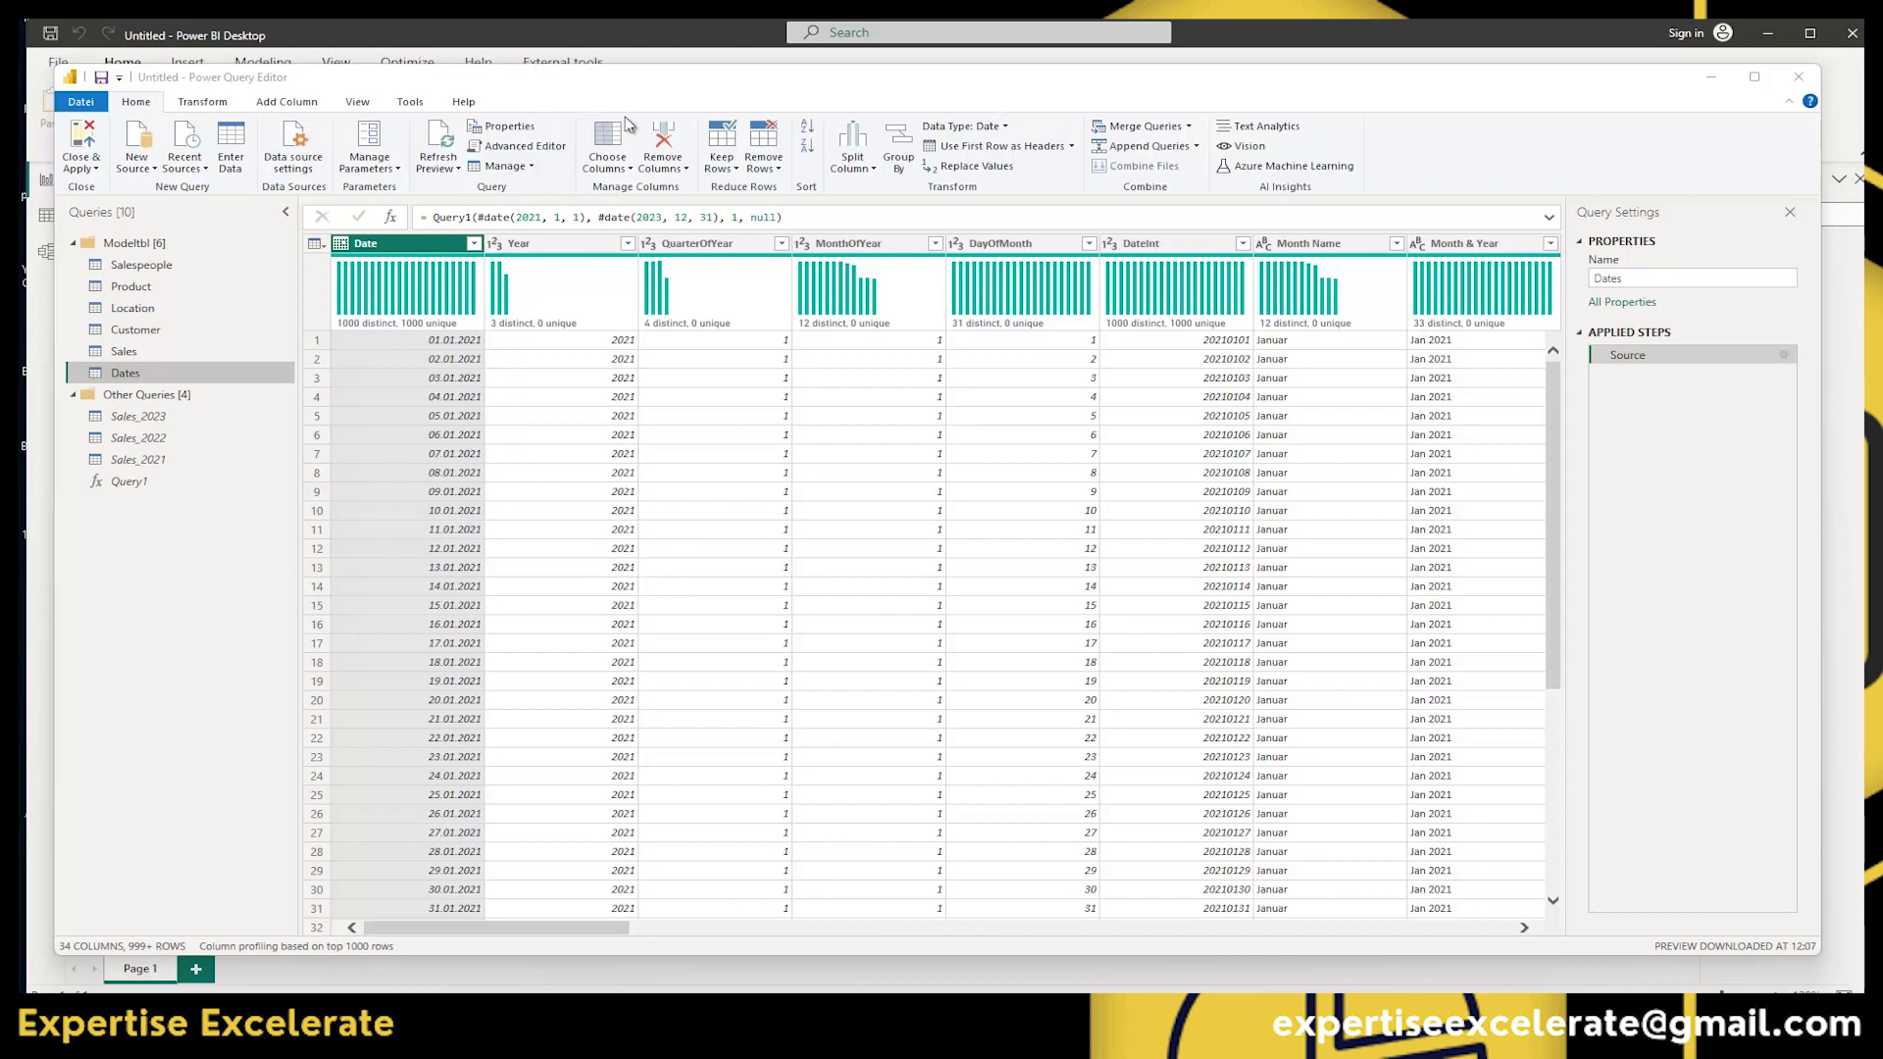
# Browse the Transform and Add Column ribbons, then briefly move the editor to glimpse the report.
pyautogui.click(203, 102)
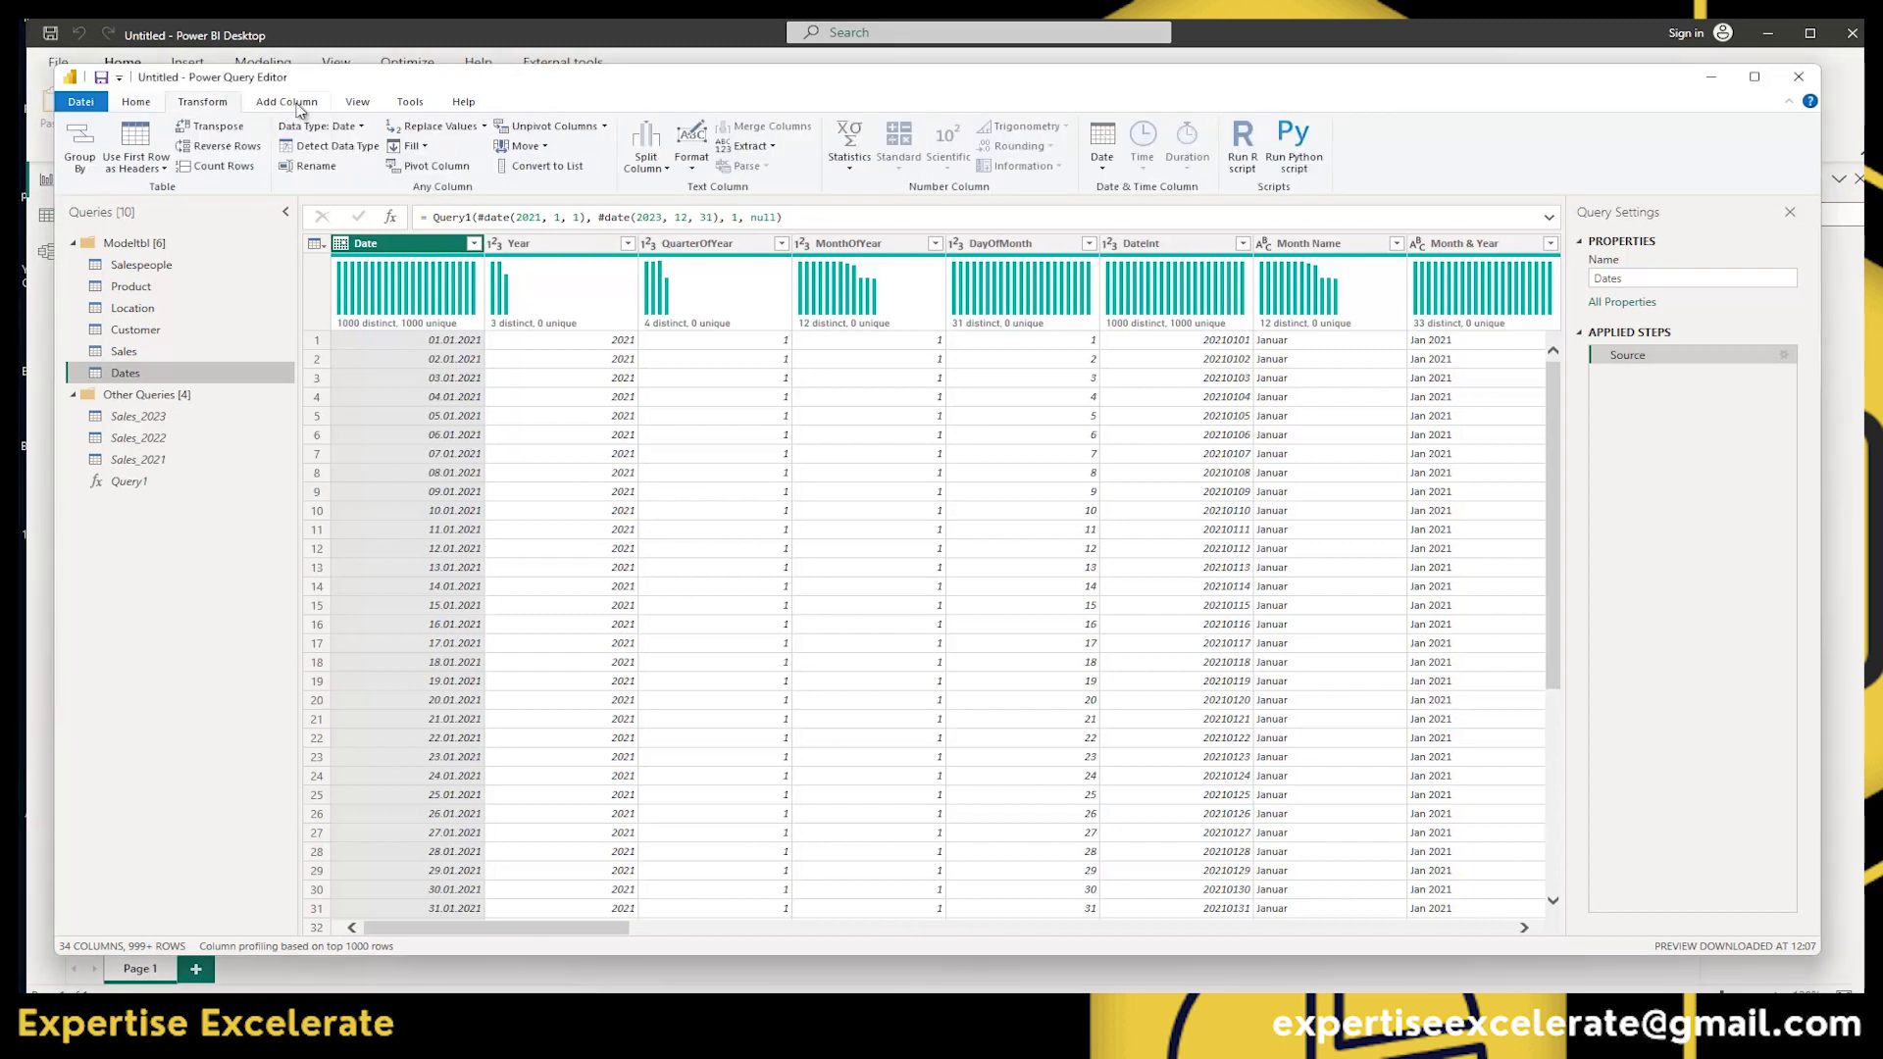
pyautogui.click(295, 102)
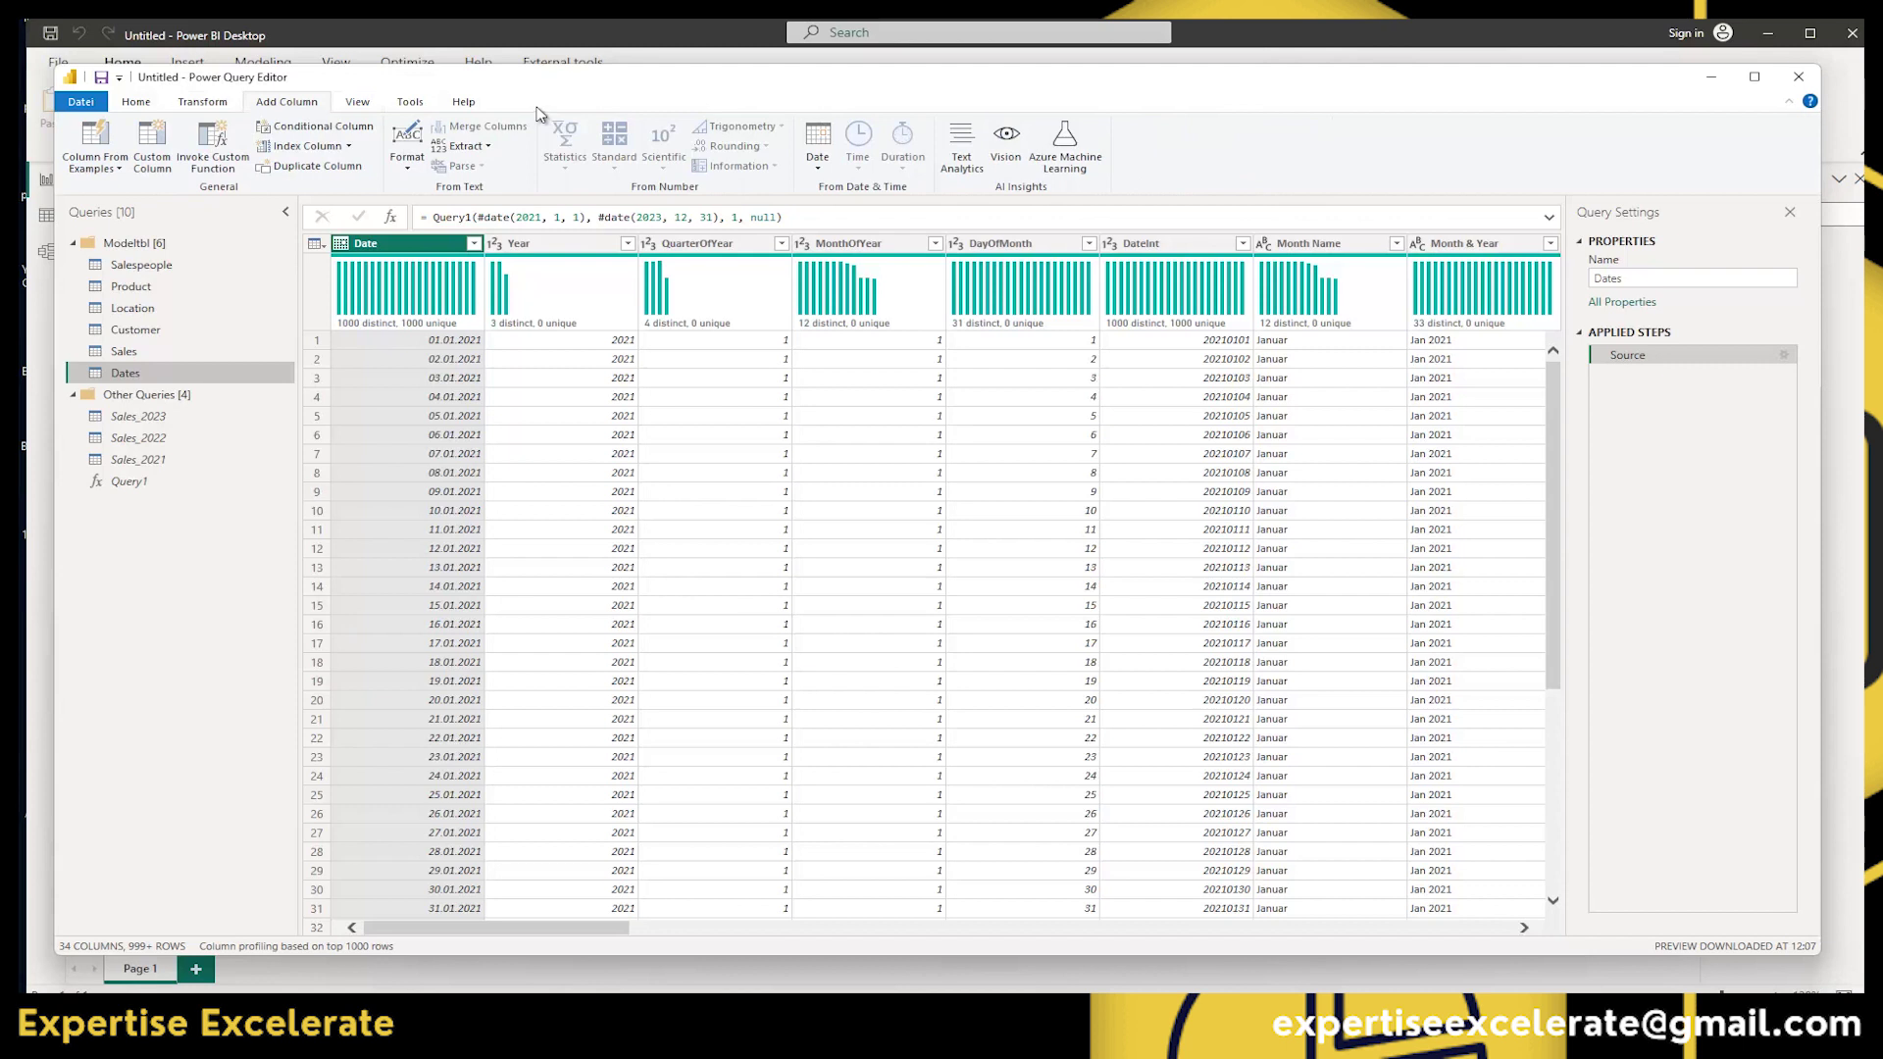
pyautogui.click(137, 104)
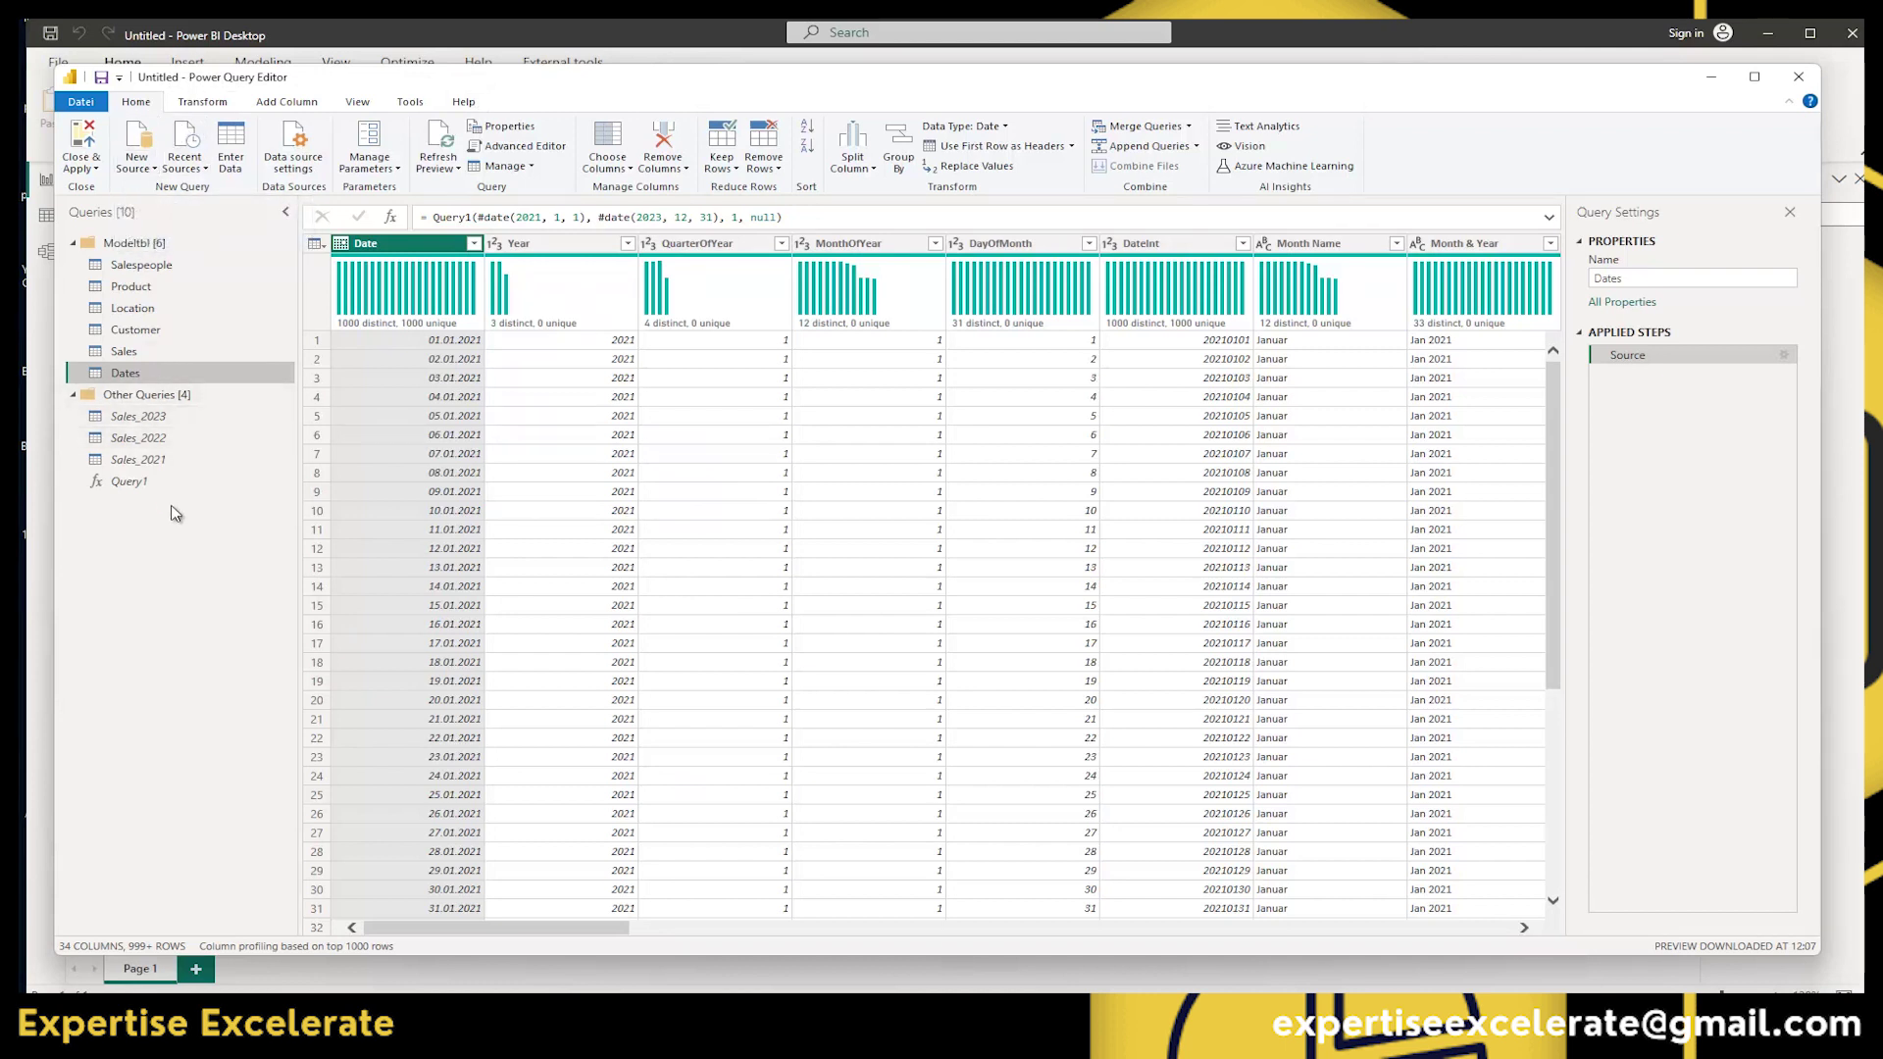
pyautogui.moveTo(382, 85); pyautogui.dragTo(432, 735)
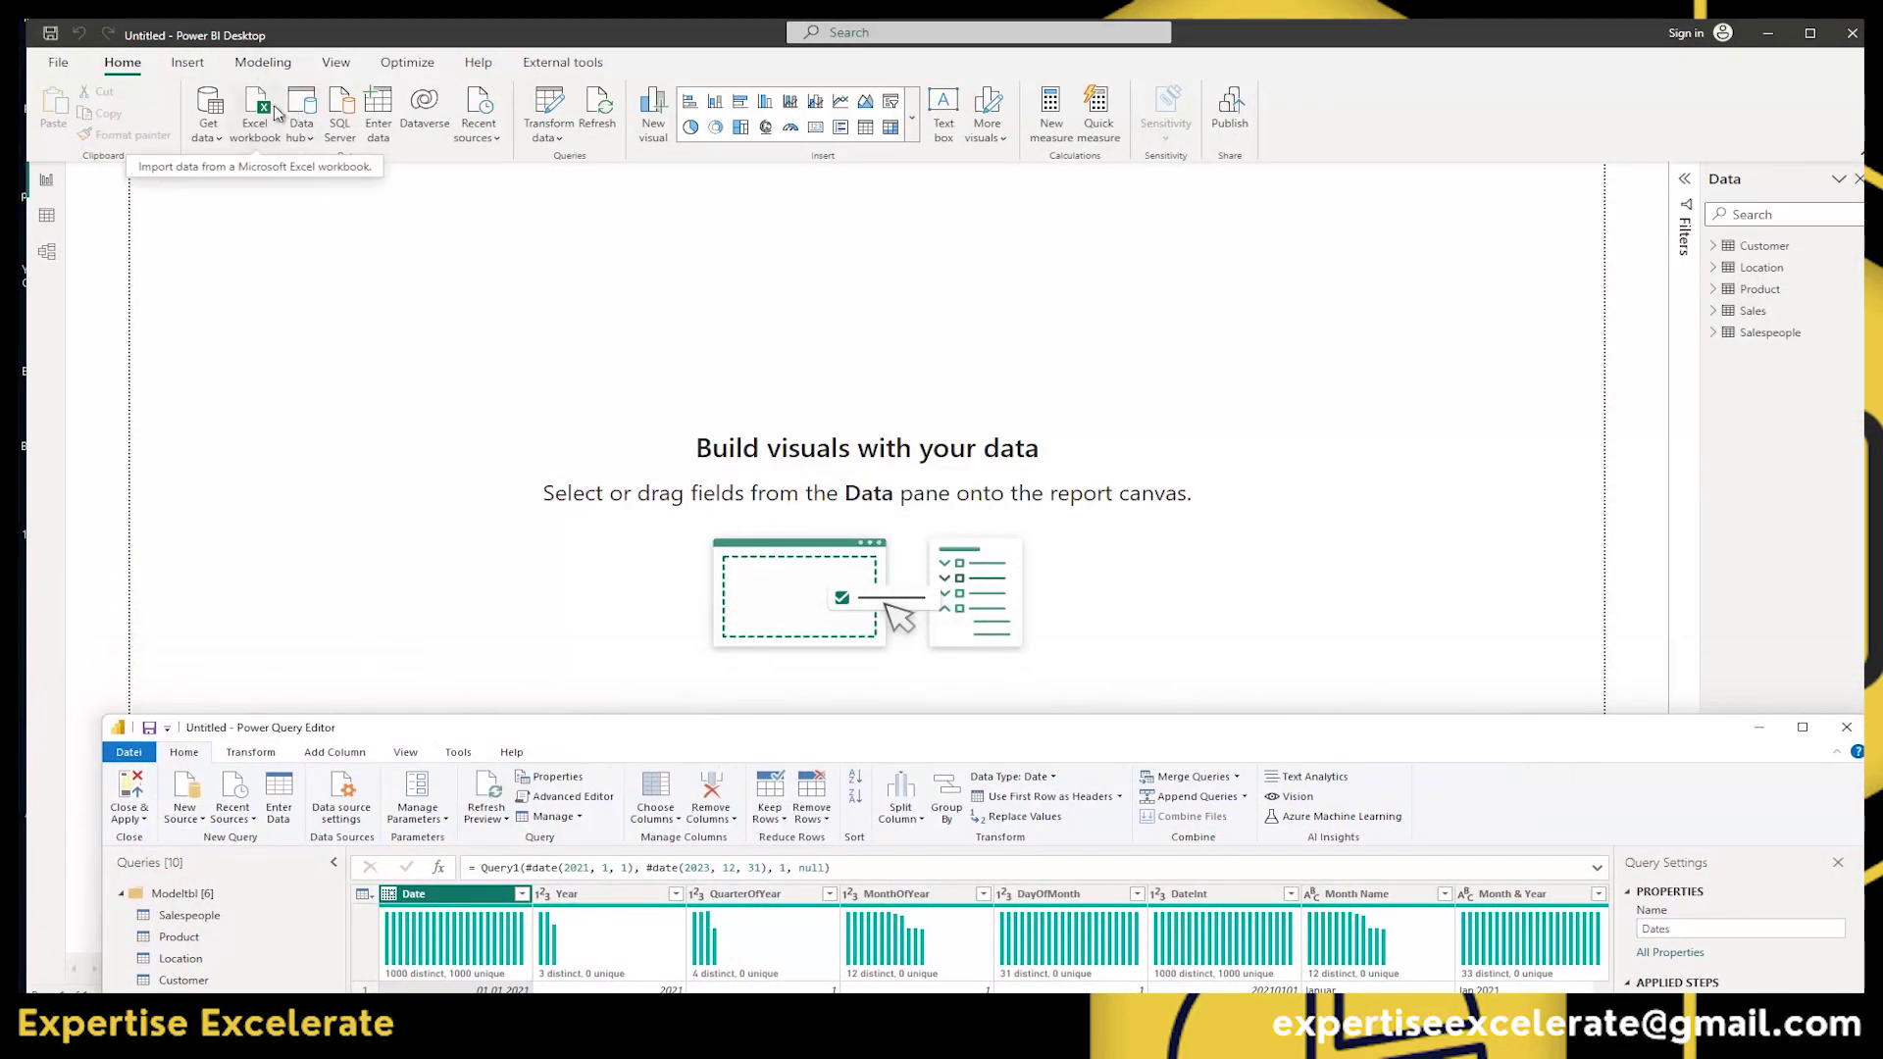
pyautogui.moveTo(741, 727); pyautogui.dragTo(717, 51)
pyautogui.moveTo(567, 289)
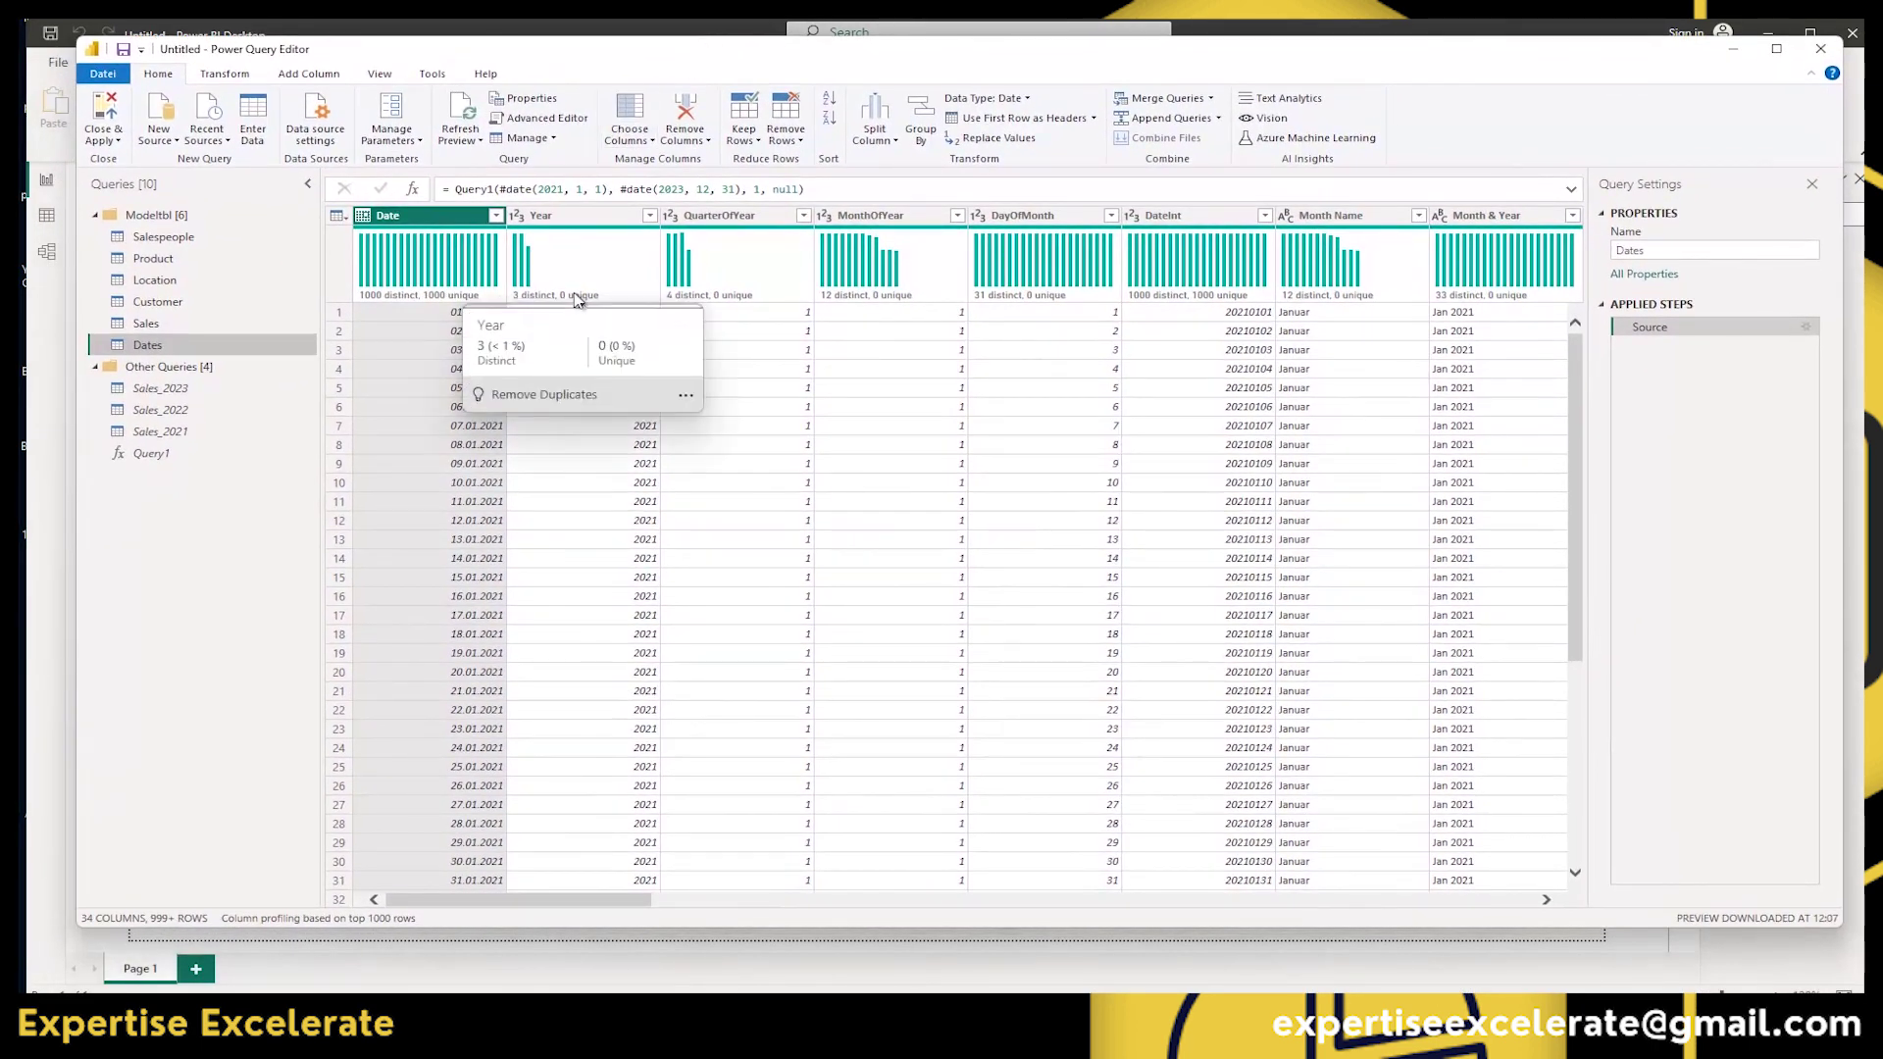
# Start an Excel workbook import from New Source, then cancel the file picker.
pyautogui.click(170, 141)
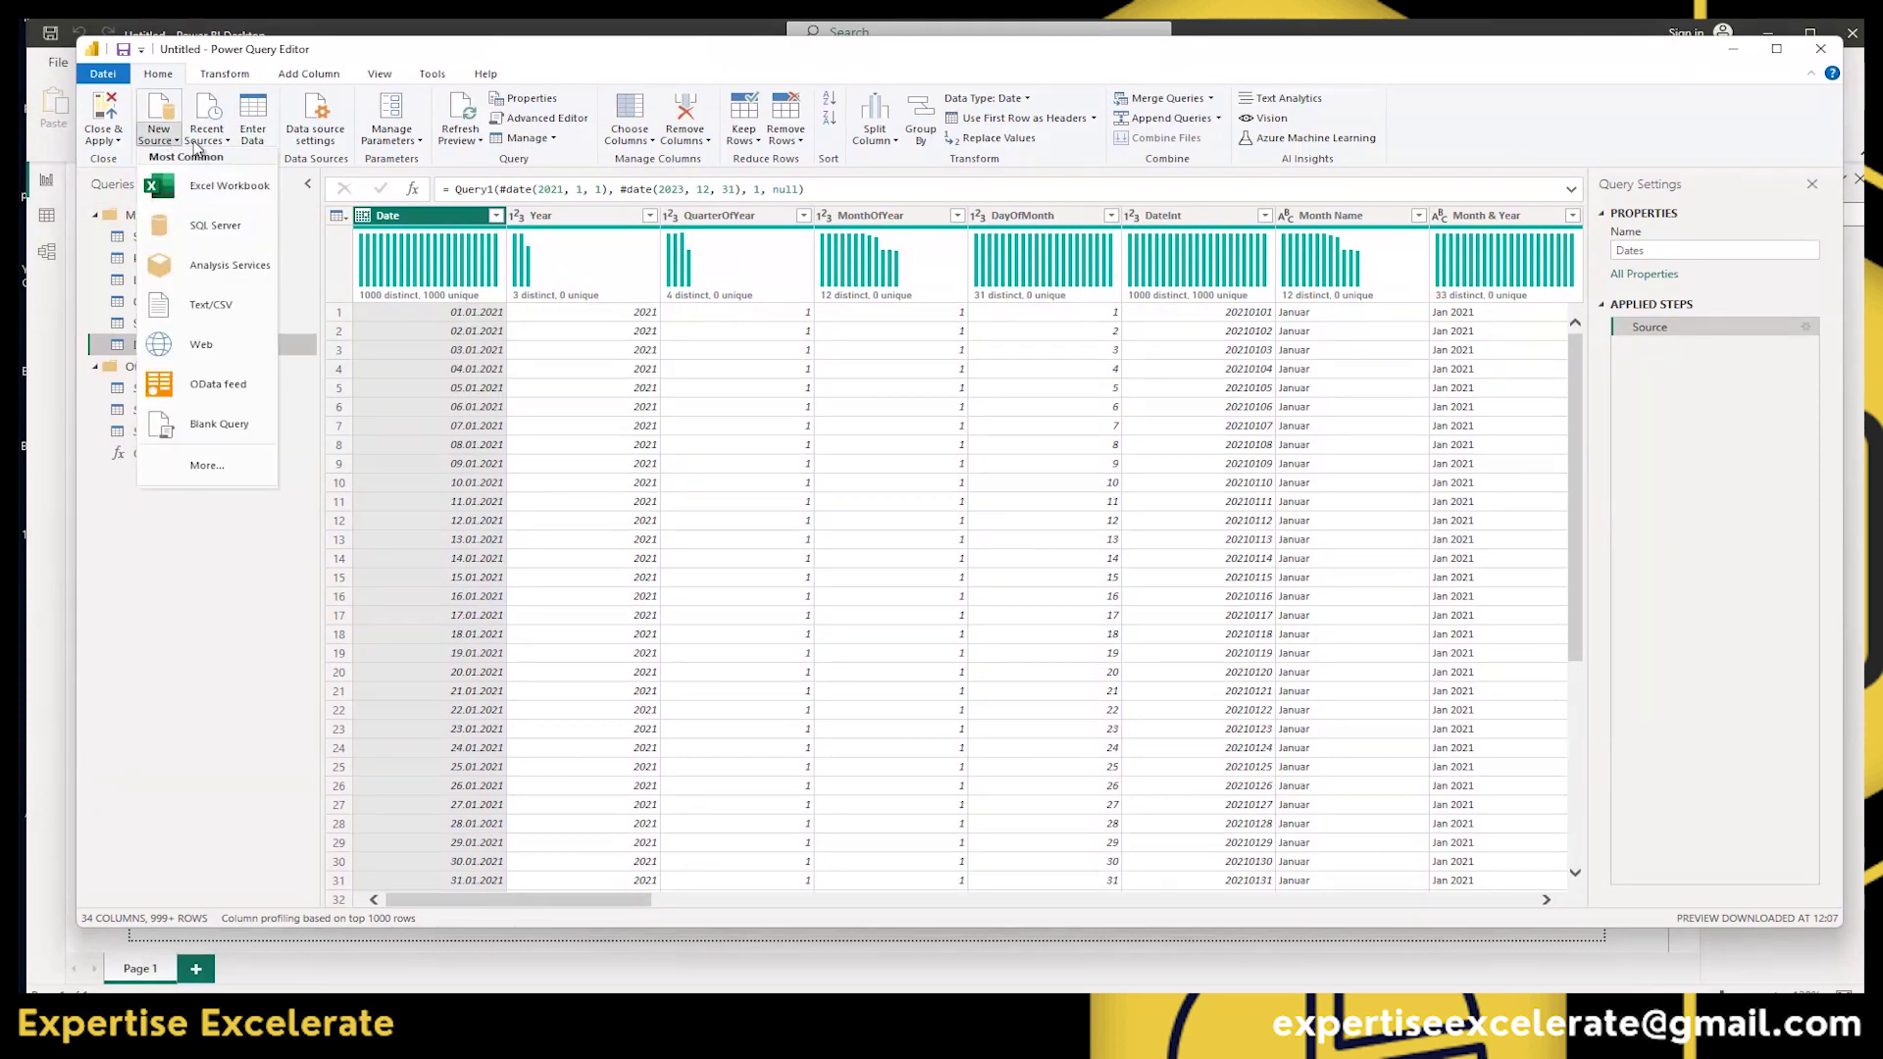
pyautogui.click(228, 191)
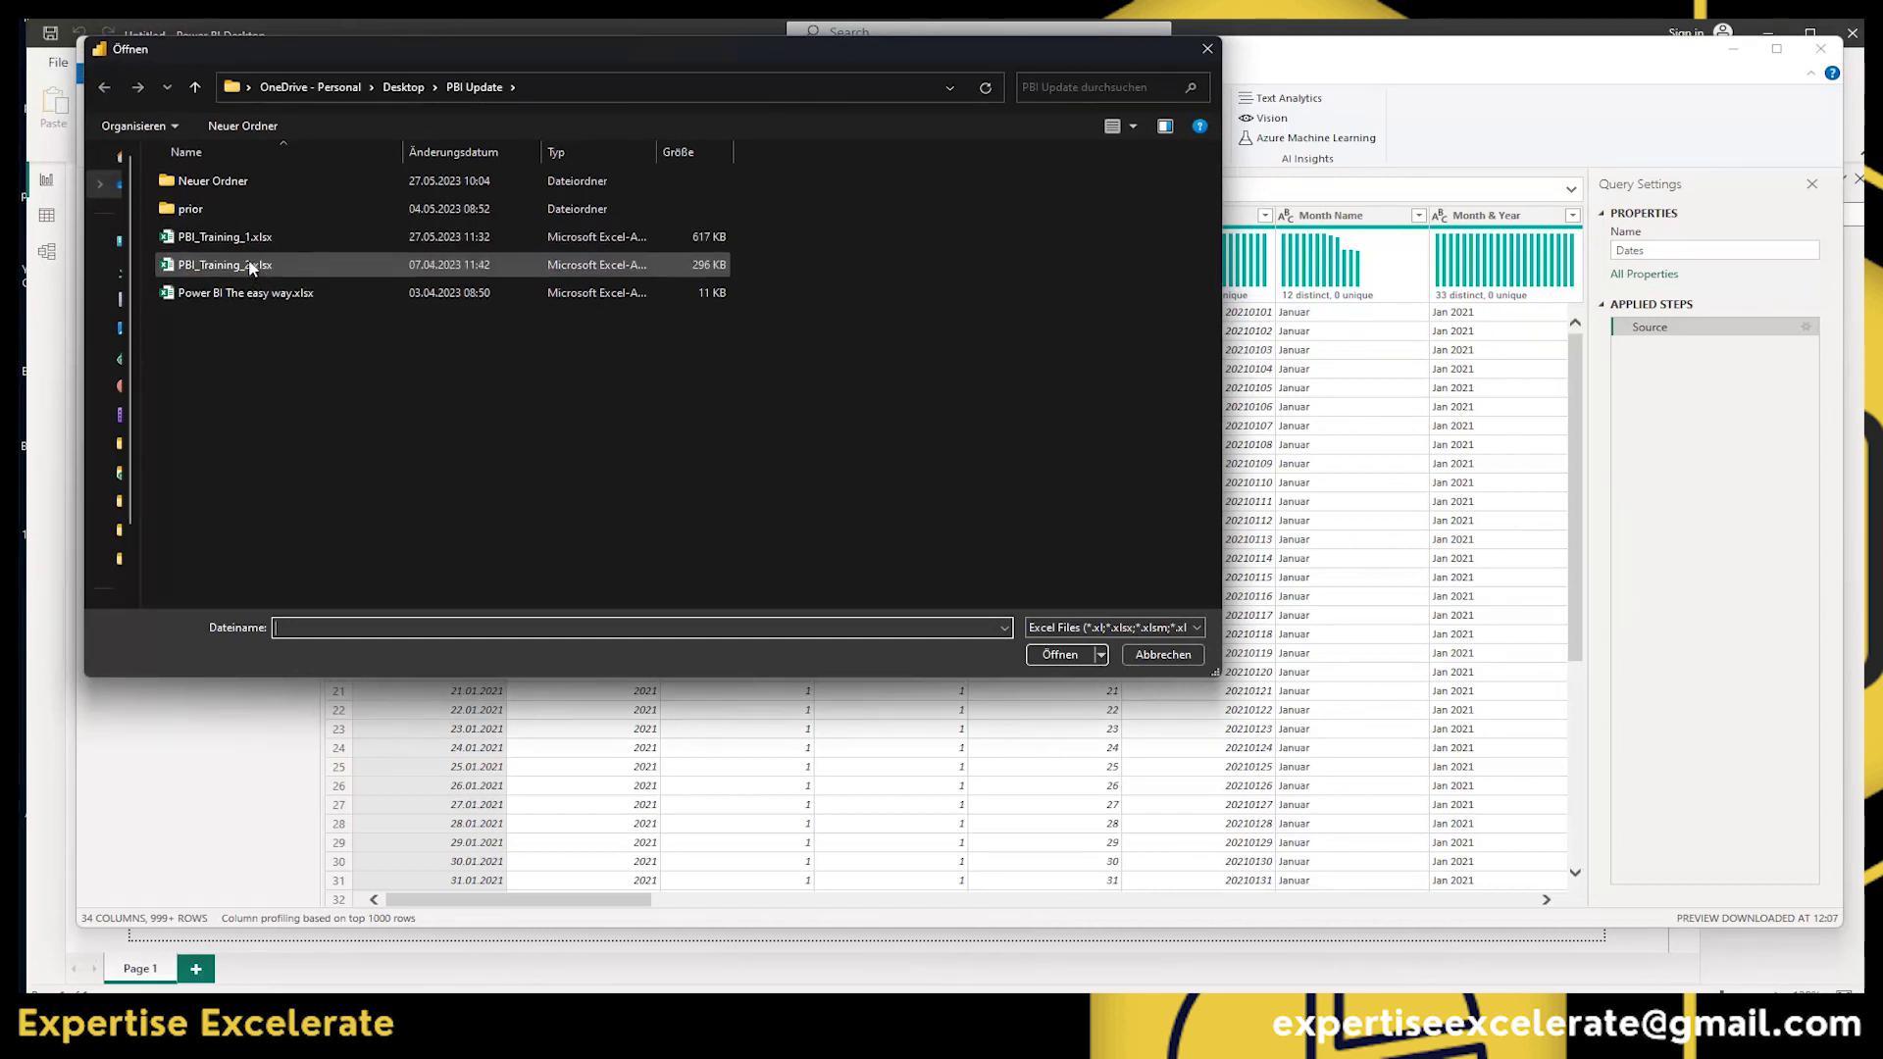
pyautogui.click(1207, 49)
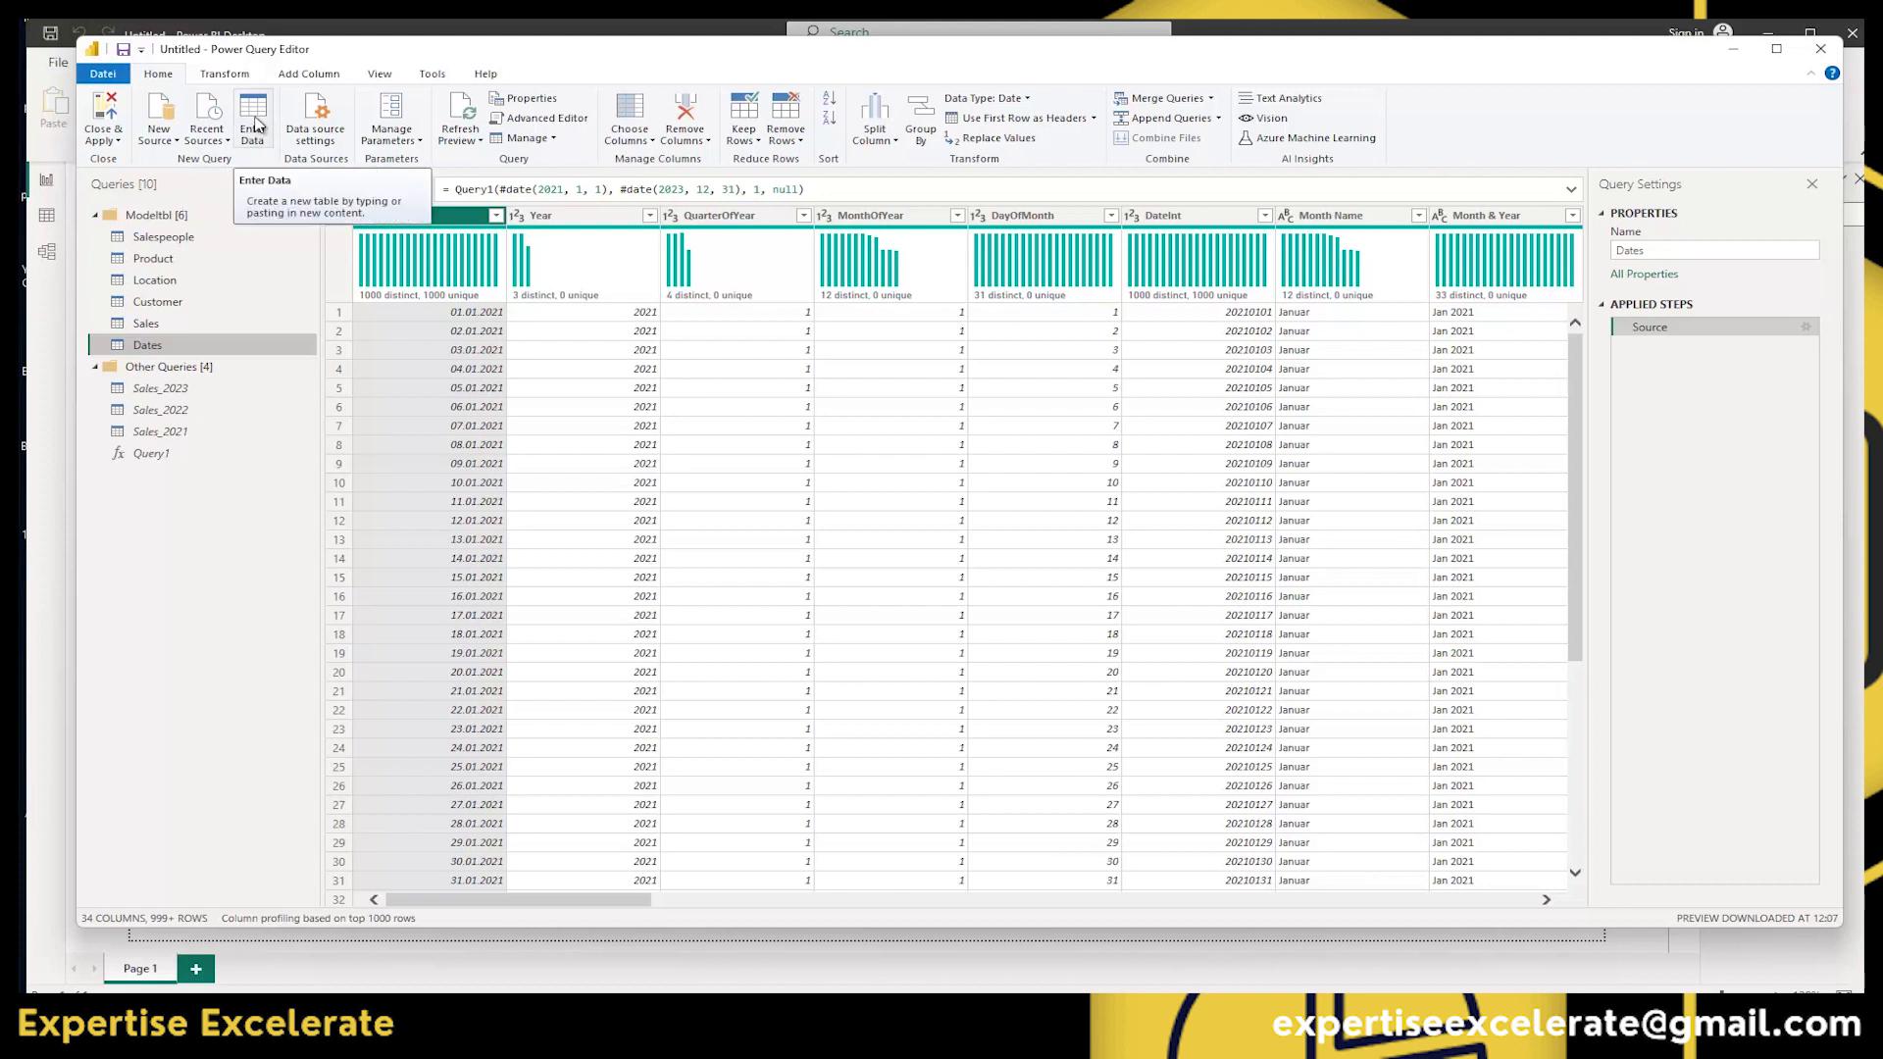
# Begin a new Enter Data table with values 1 and 2 in Column1.
pyautogui.click(255, 124)
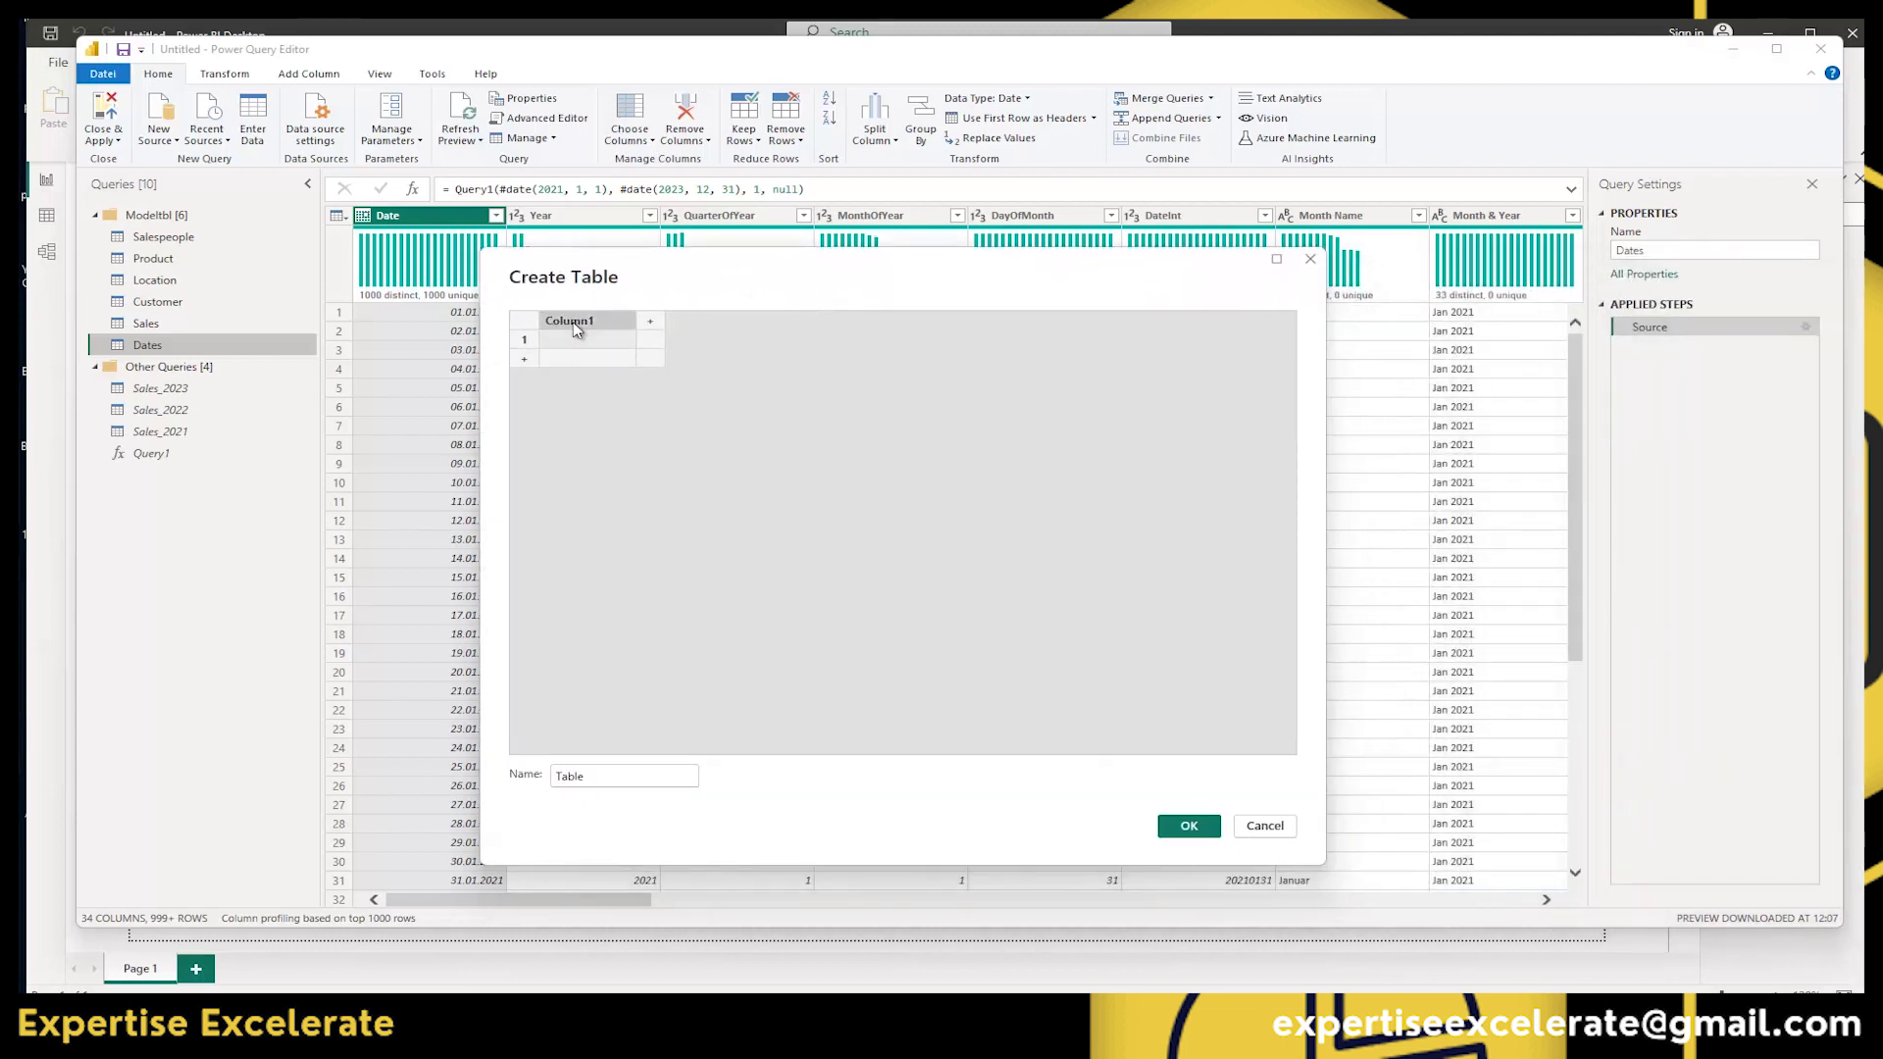
pyautogui.click(569, 340)
pyautogui.write('1')
pyautogui.press('Return')
pyautogui.write('2')
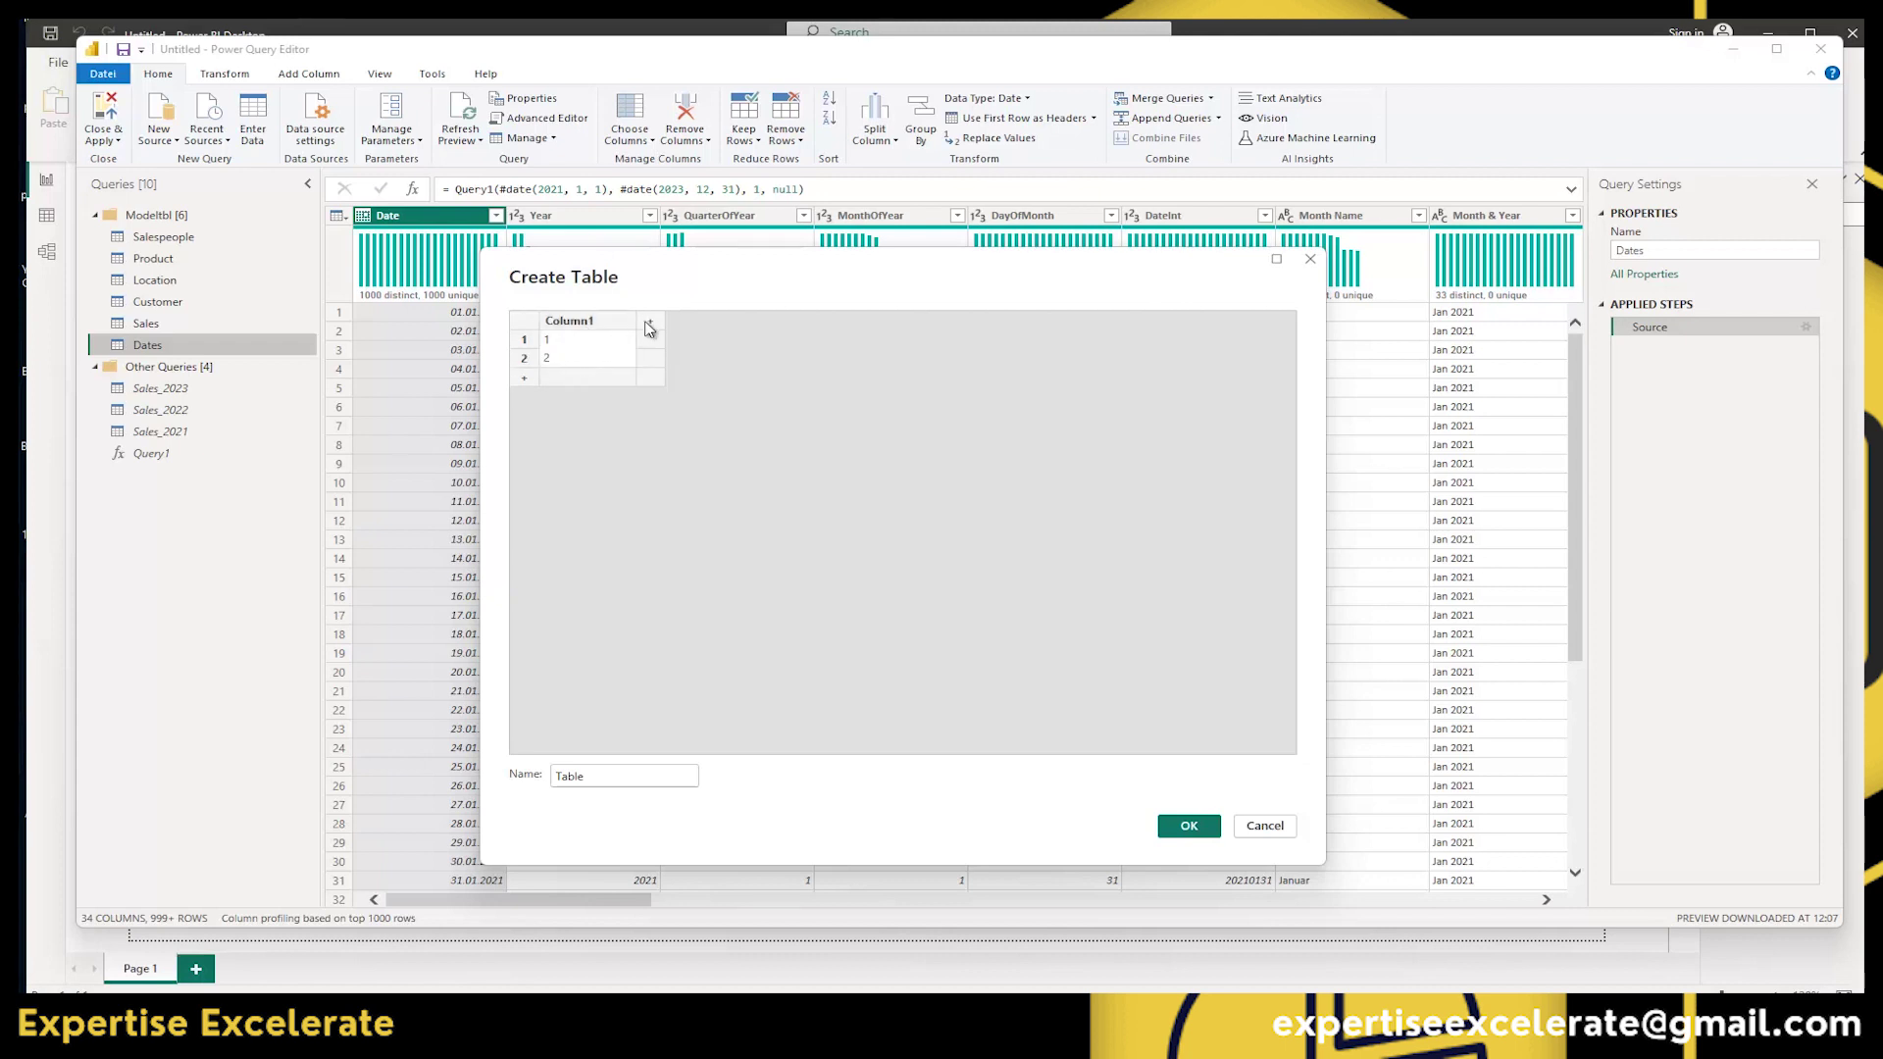
# Add Column2 with values 3 and 4, name the table Manualtbl and create it.
pyautogui.click(649, 321)
pyautogui.click(659, 339)
pyautogui.write('3')
pyautogui.press('Return')
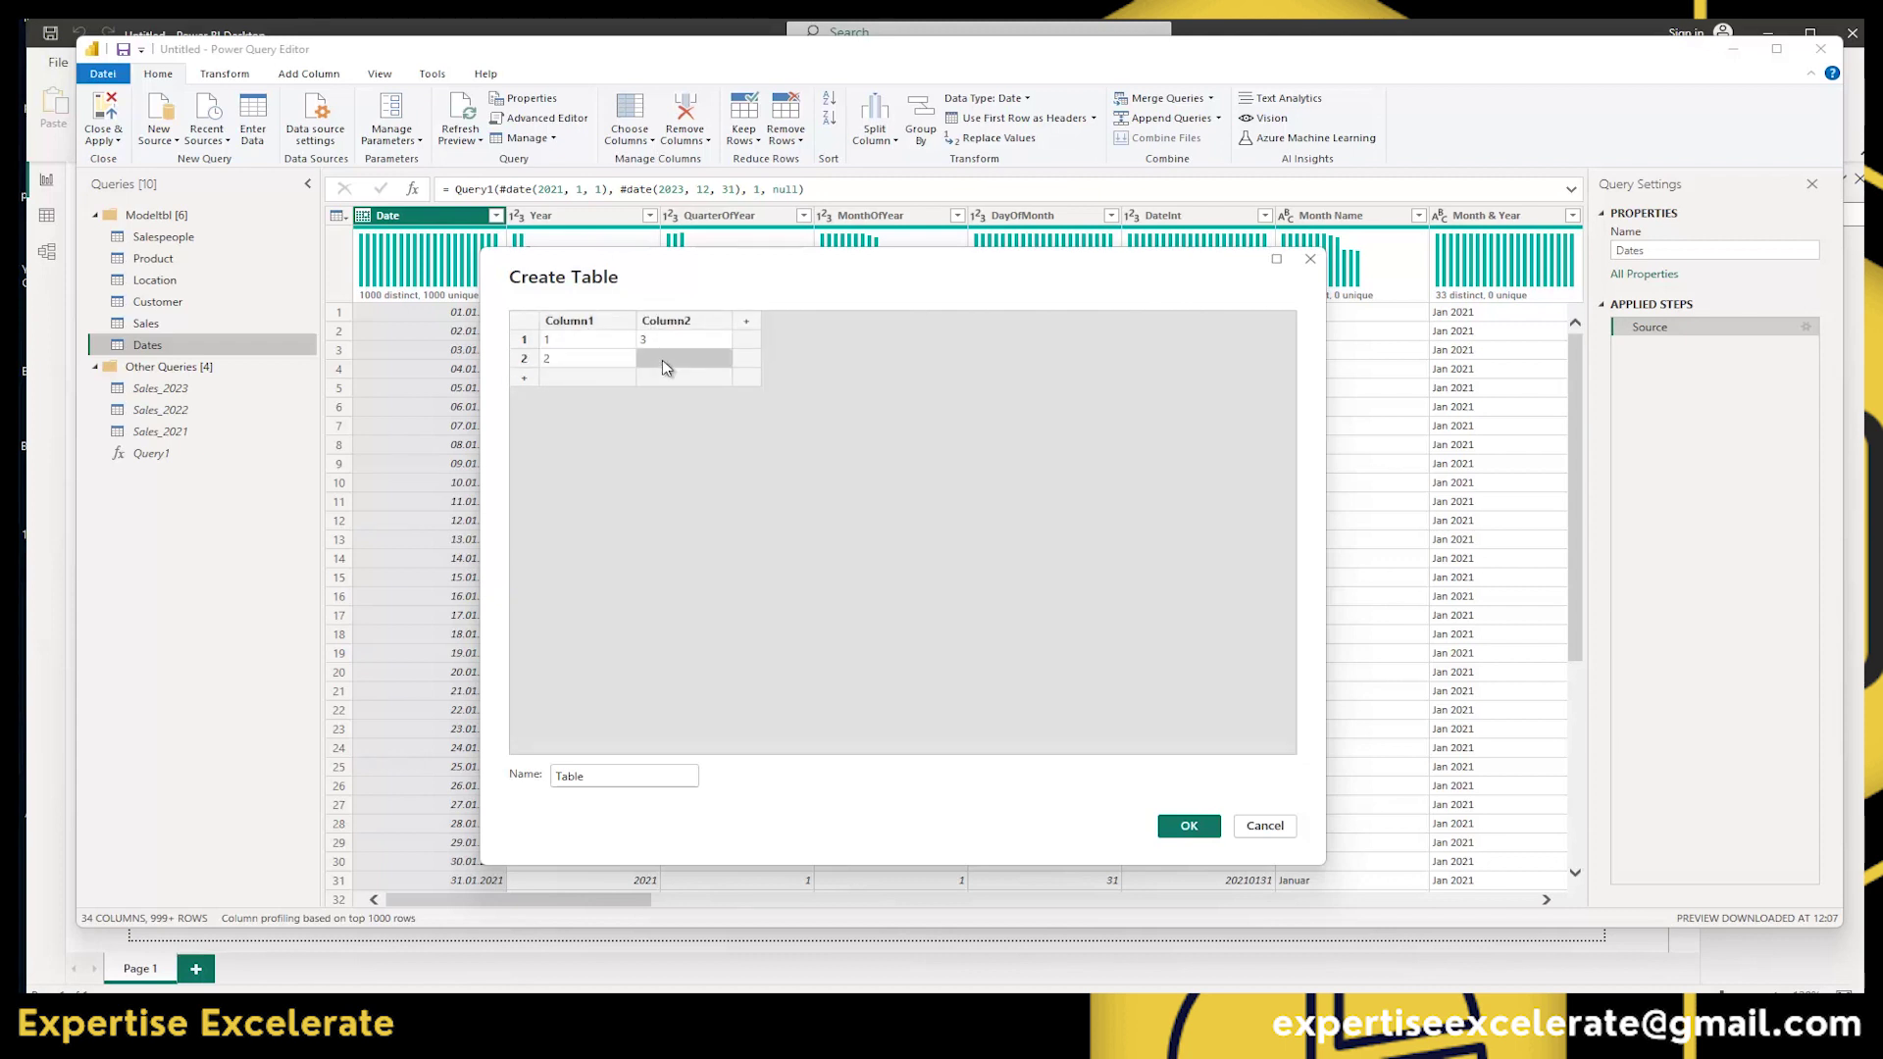
pyautogui.write('4')
pyautogui.moveTo(582, 784); pyautogui.dragTo(517, 777)
pyautogui.write('Manualt')
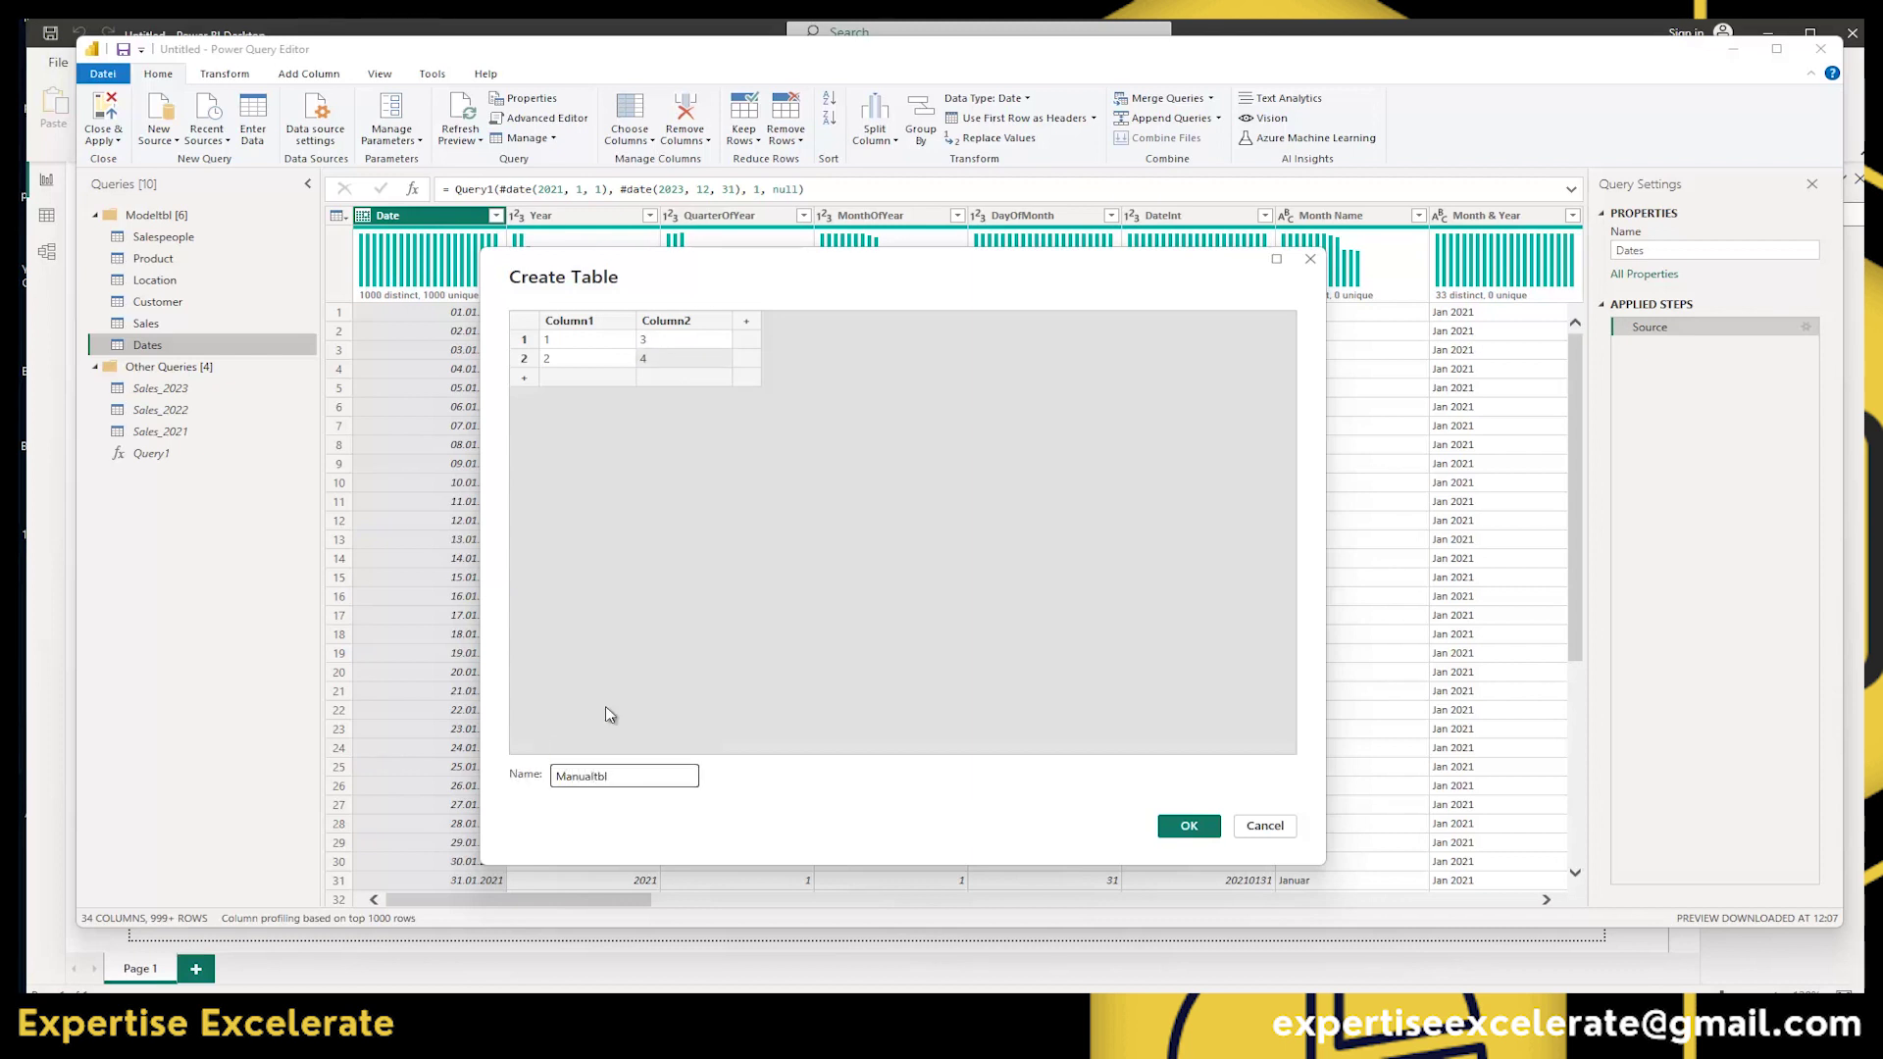
pyautogui.click(1189, 826)
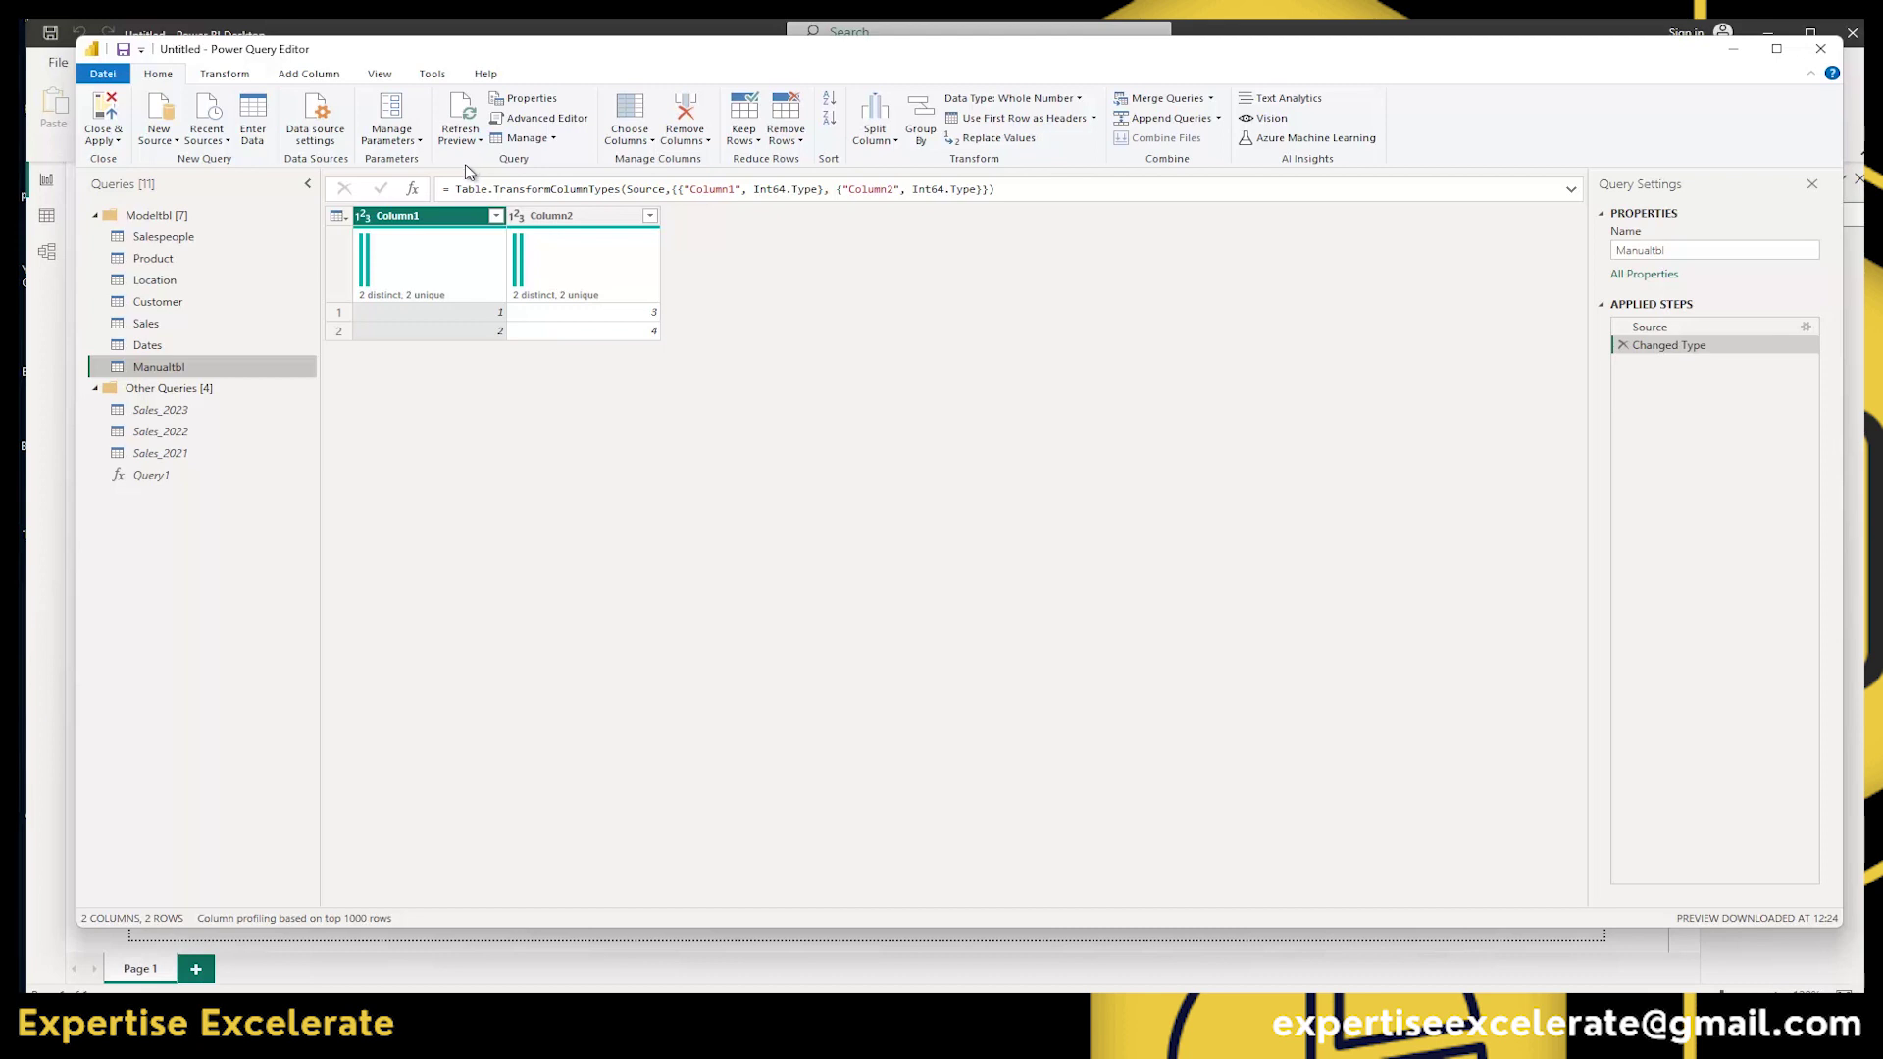
# Delete the Manualtbl query and open the Salespeople query preview.
pyautogui.rightClick(164, 374)
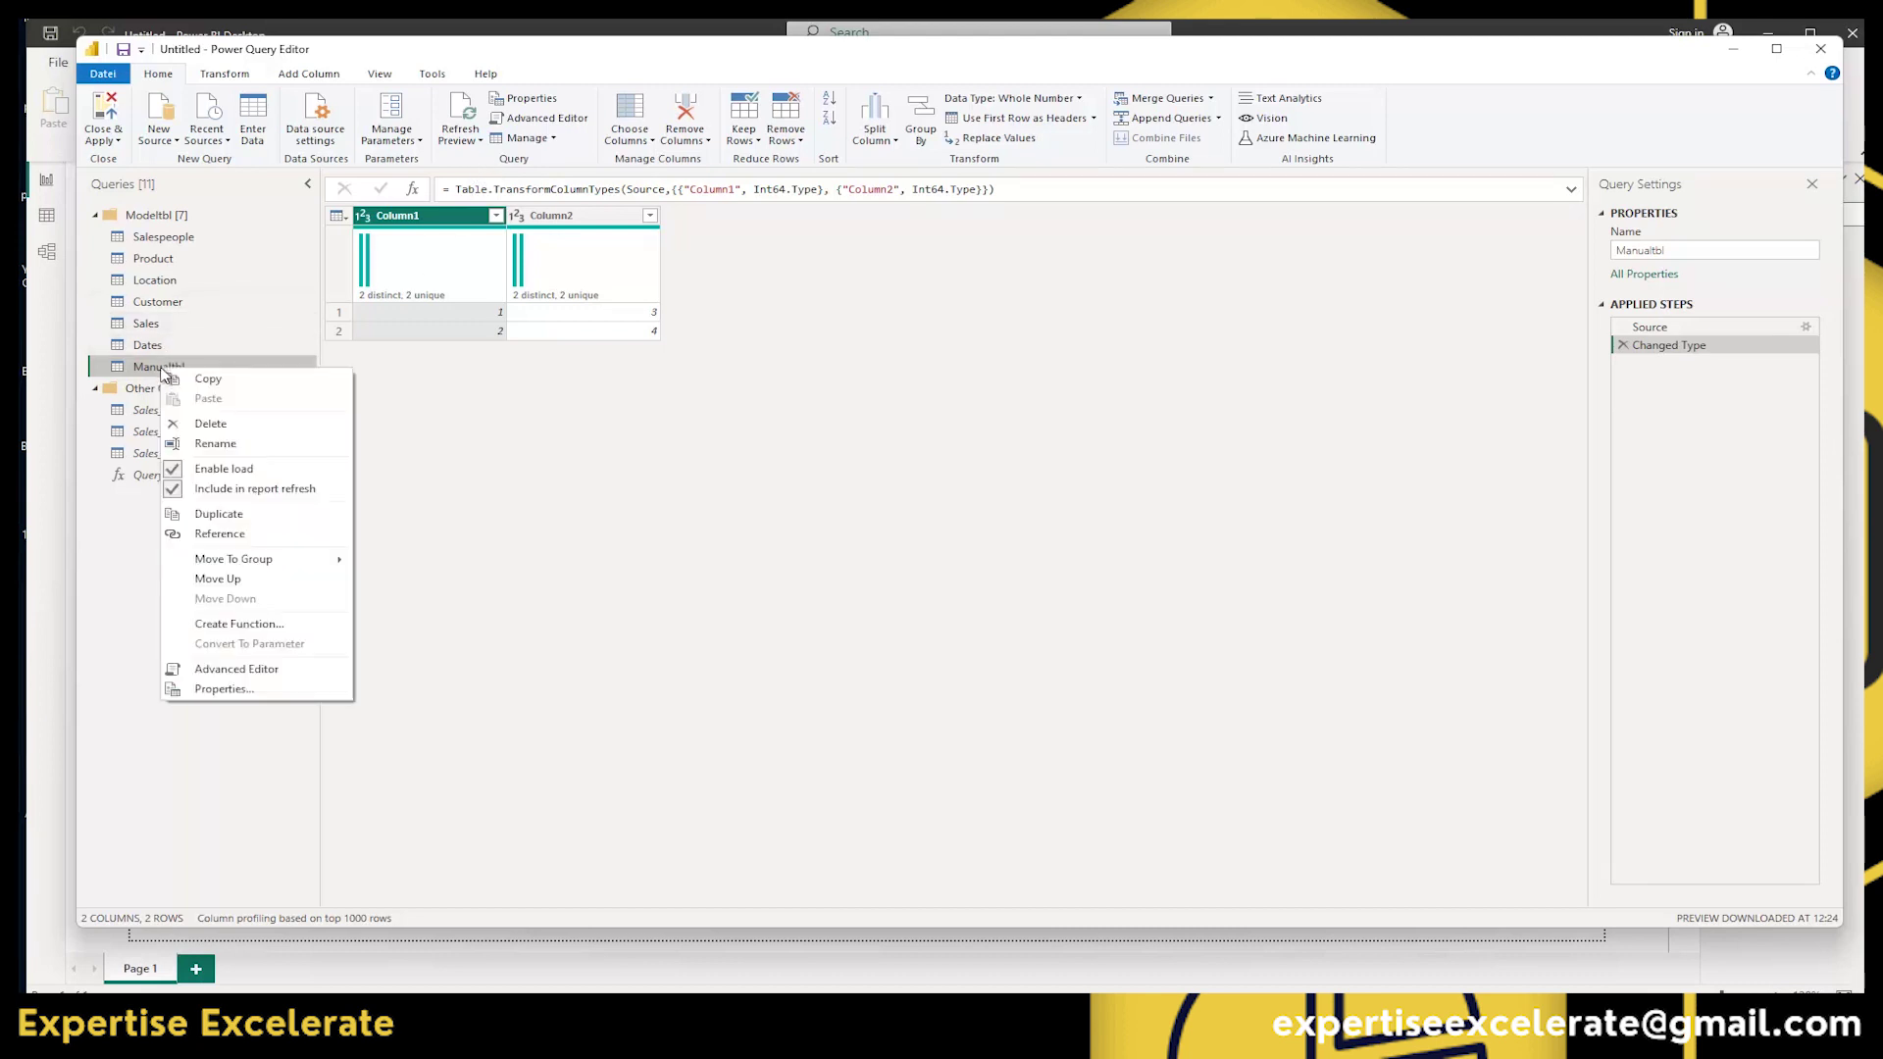
pyautogui.click(224, 428)
pyautogui.moveTo(1611, 510); pyautogui.dragTo(978, 346)
pyautogui.click(1128, 450)
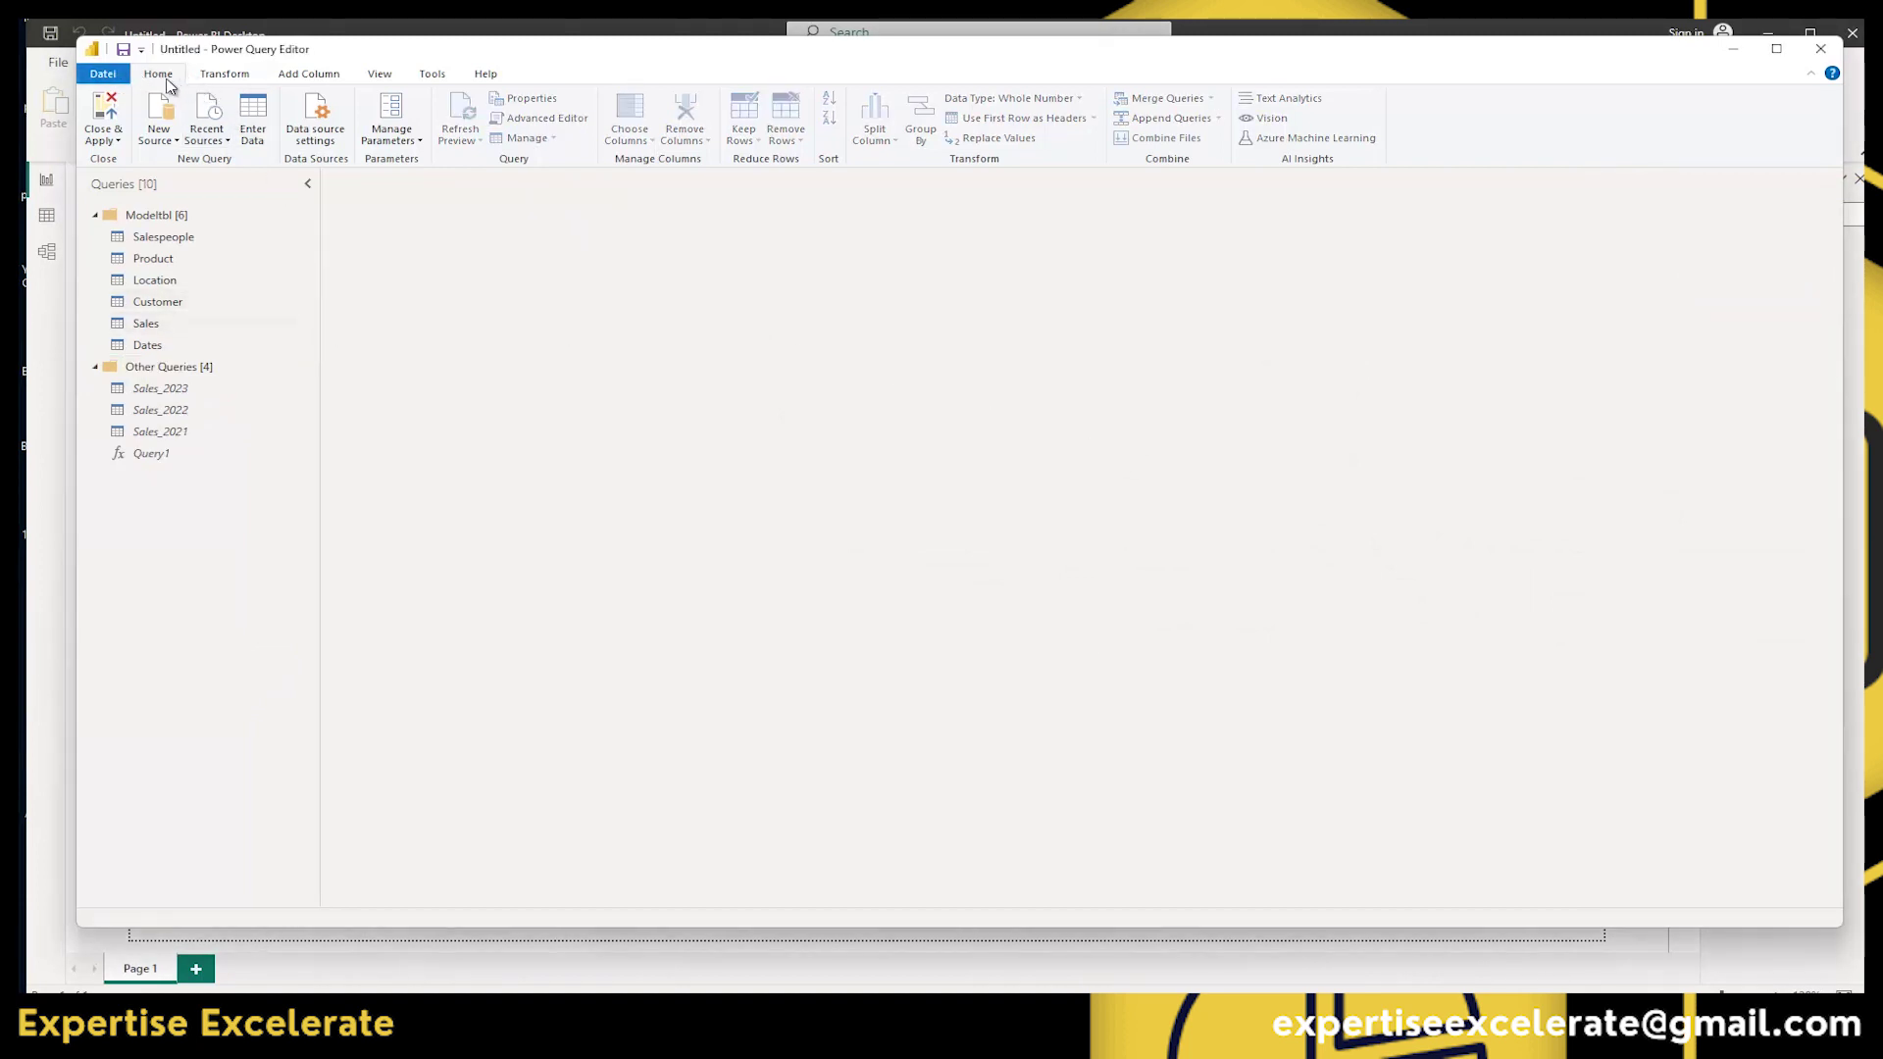
pyautogui.click(164, 239)
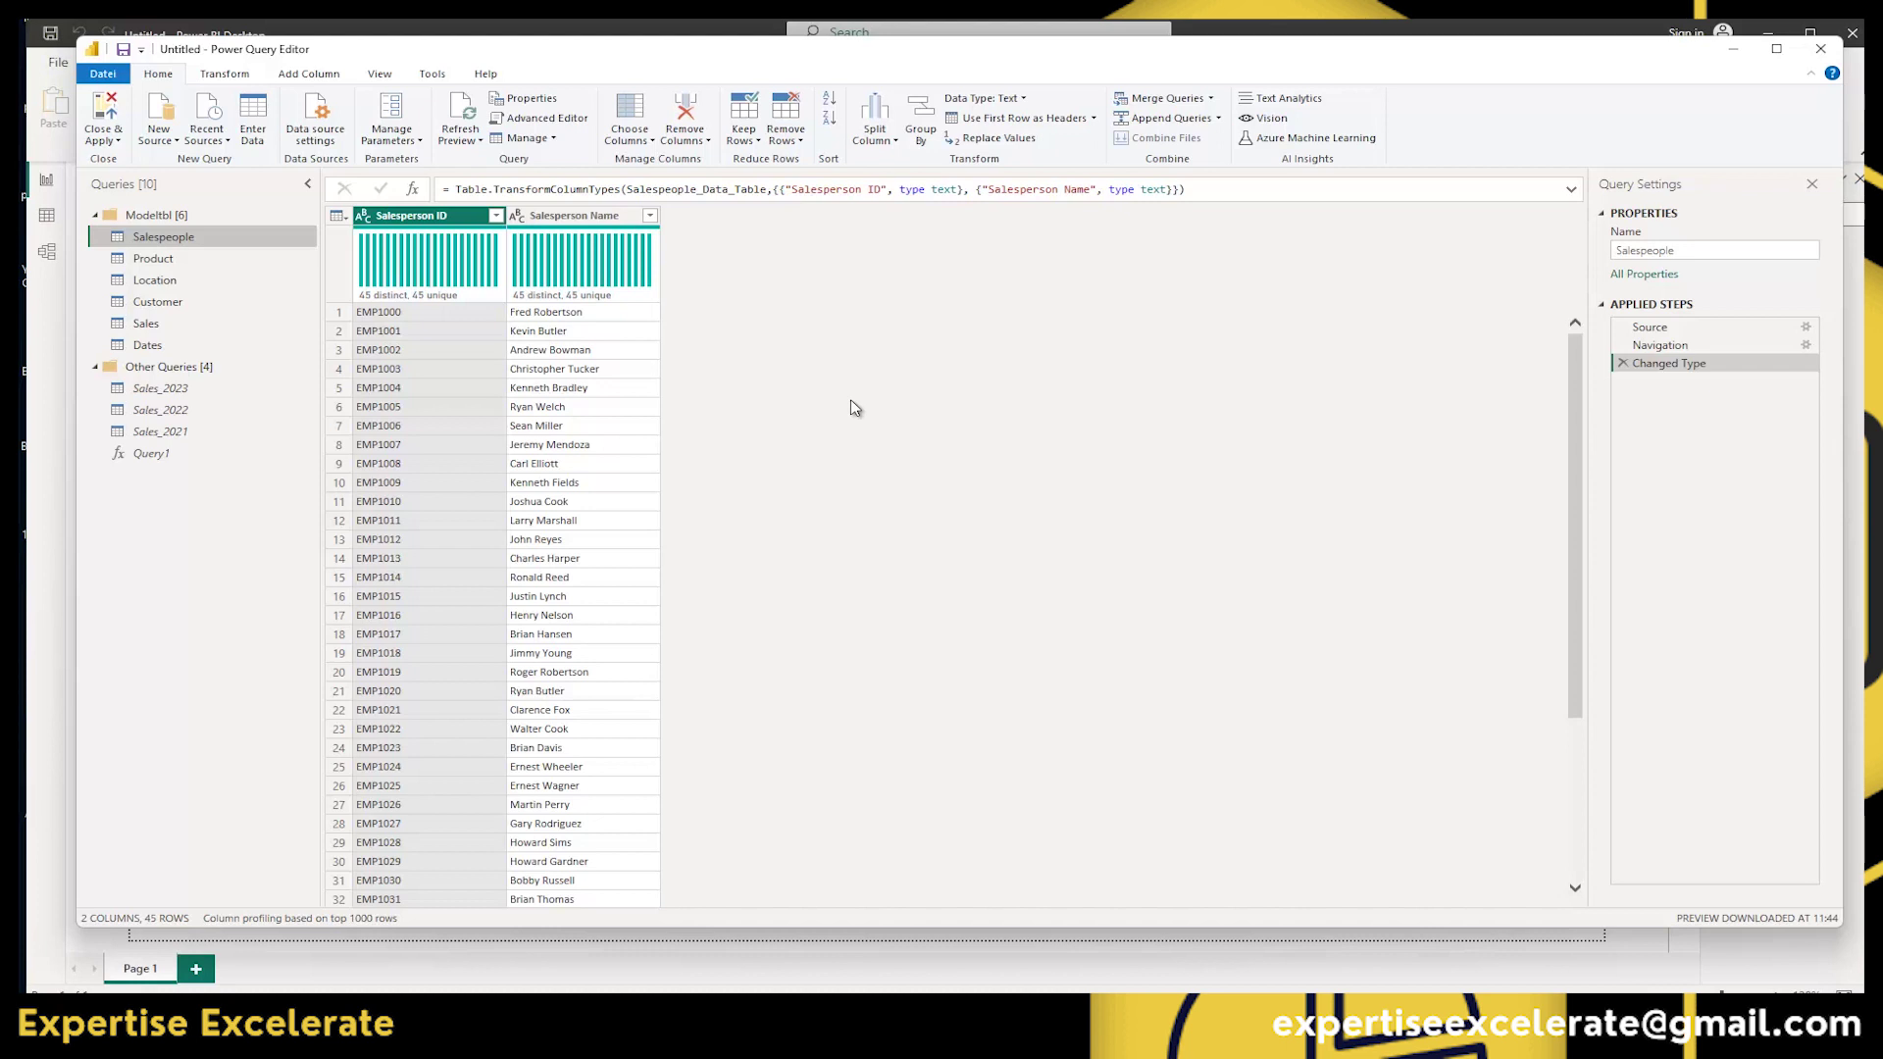
# Inspect Salespeople's M code, duplicate it as Salespeople (2), then reference that as Salespeople (3).
pyautogui.click(549, 118)
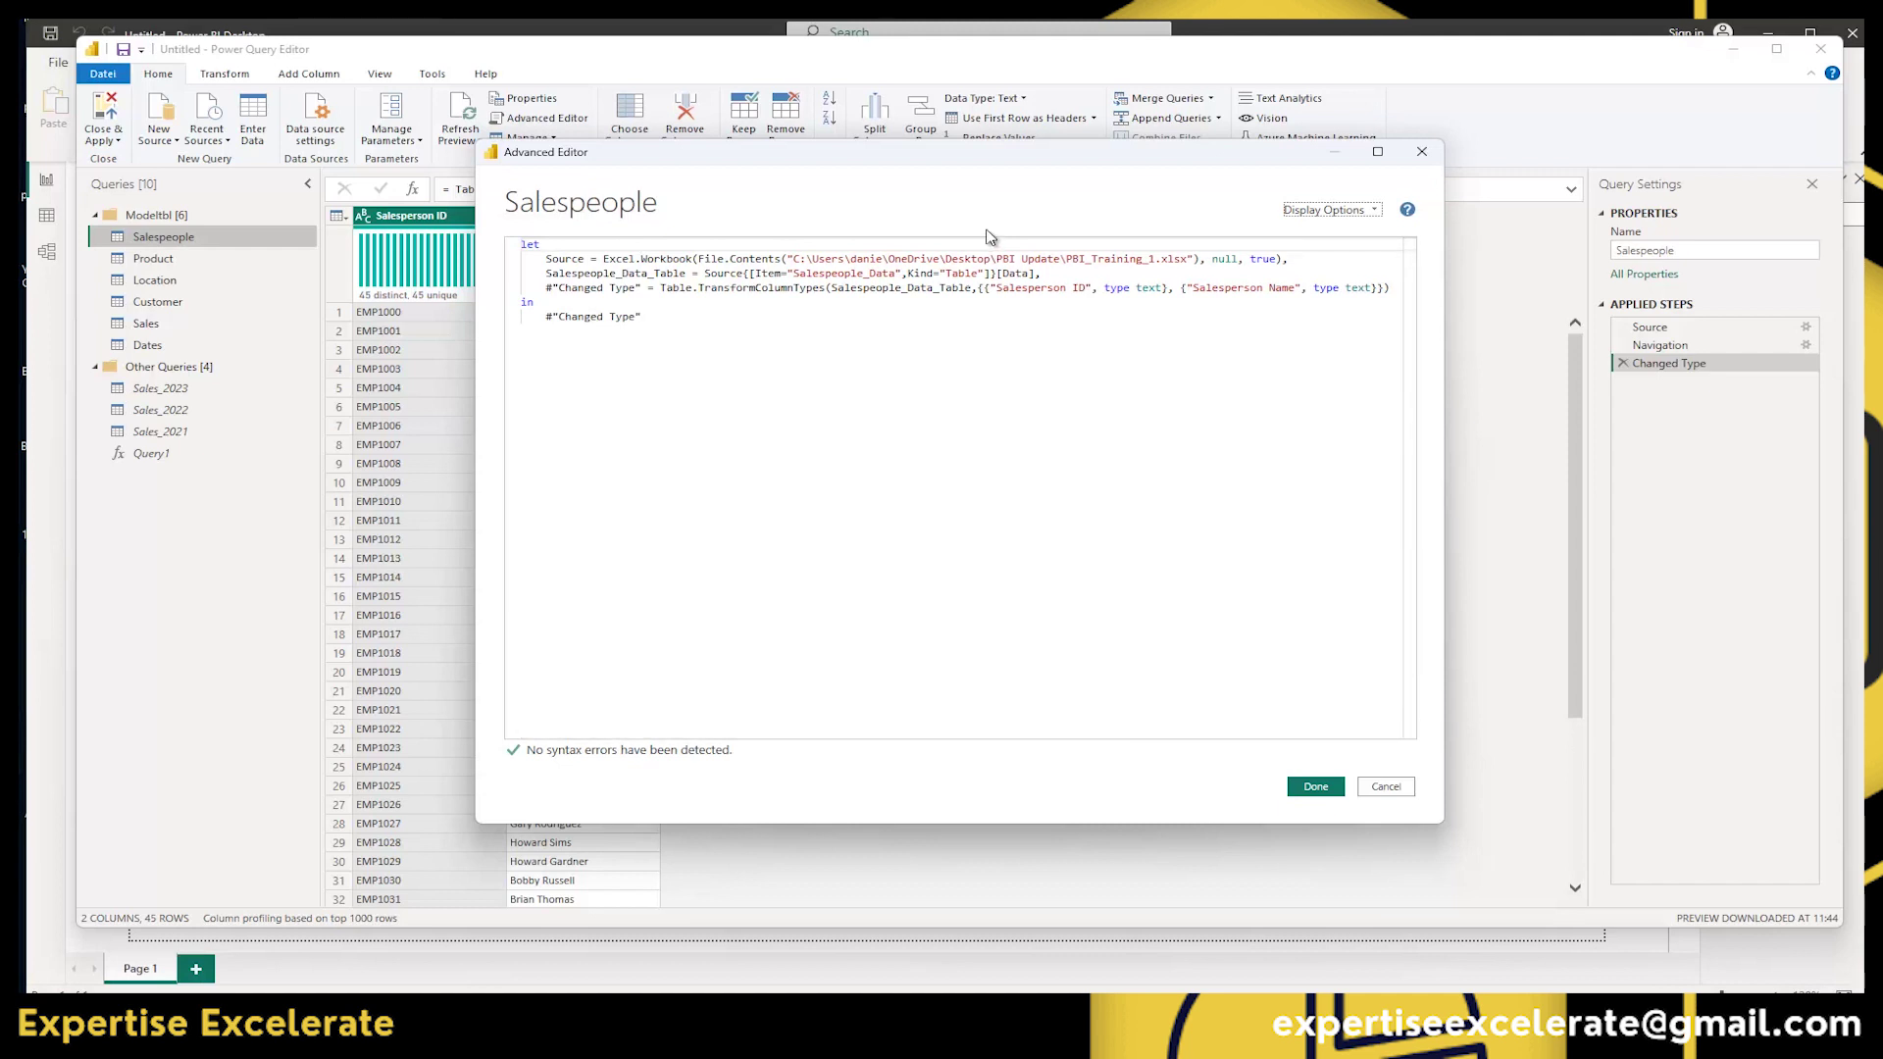
pyautogui.click(1424, 153)
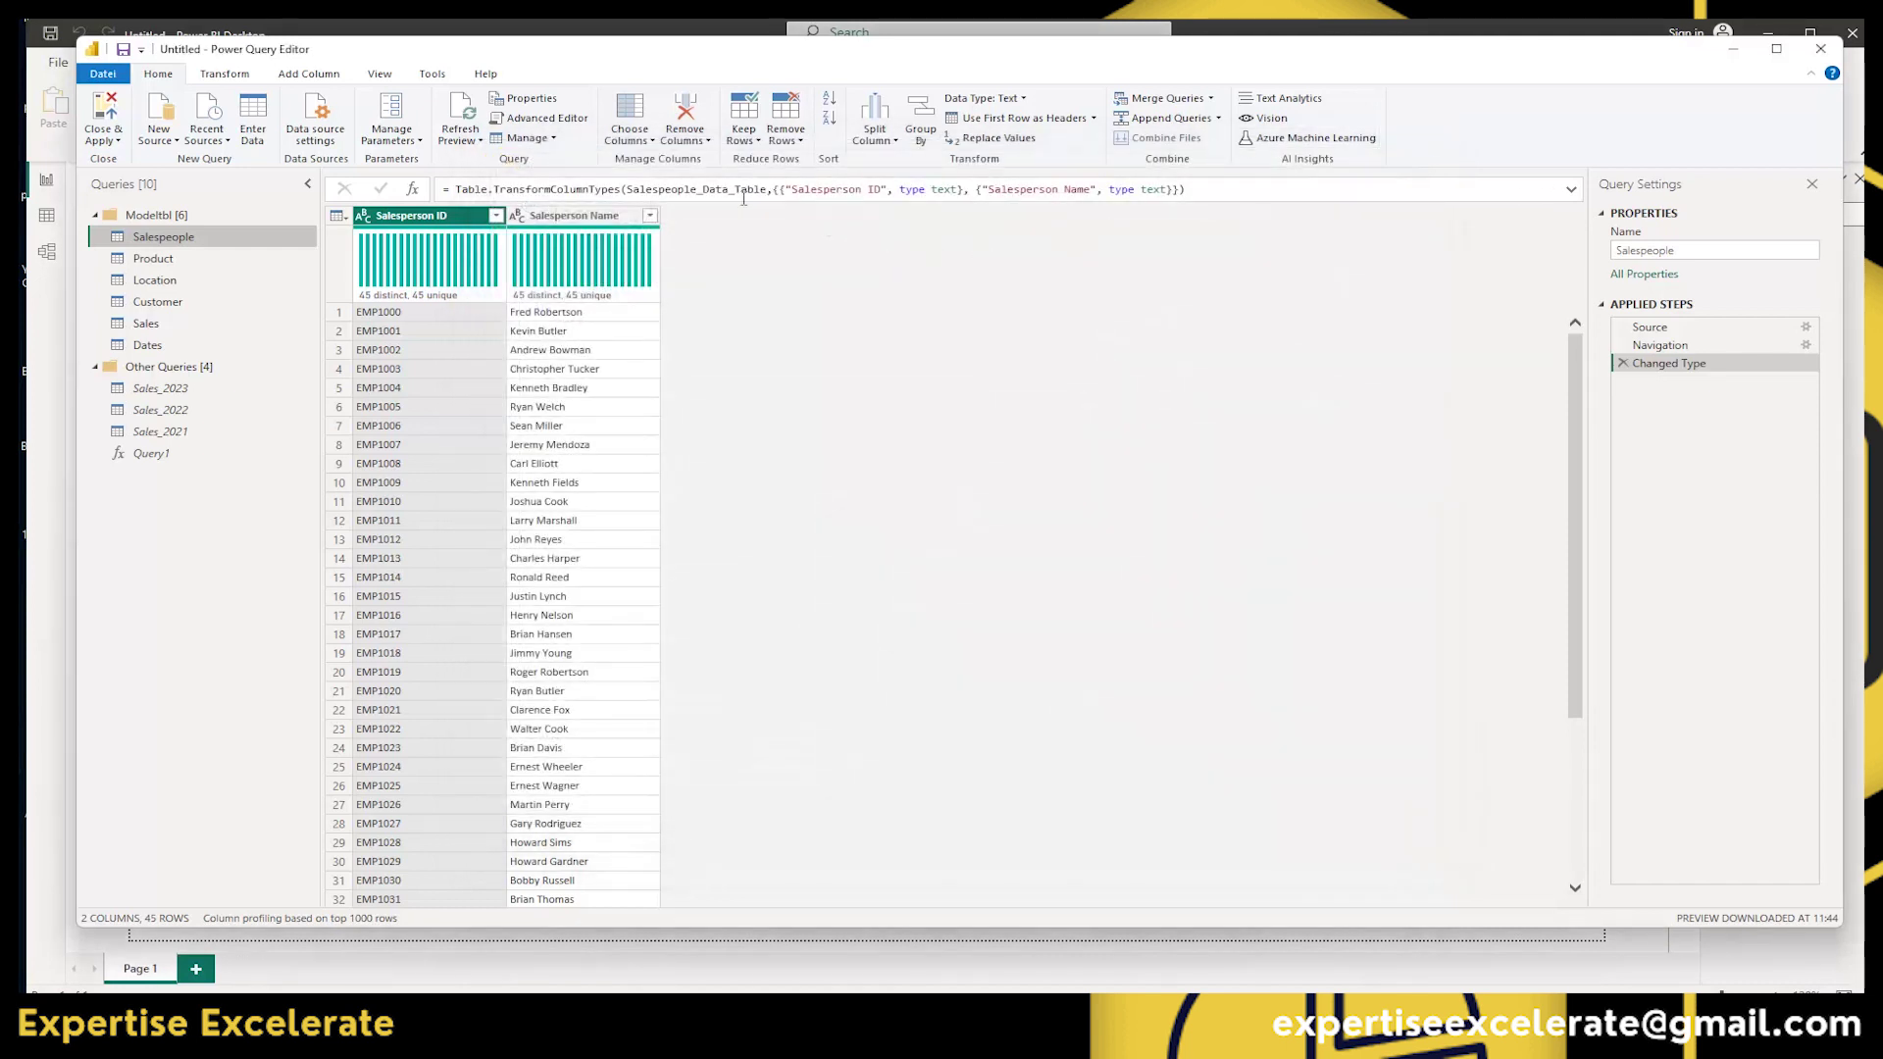
pyautogui.click(556, 143)
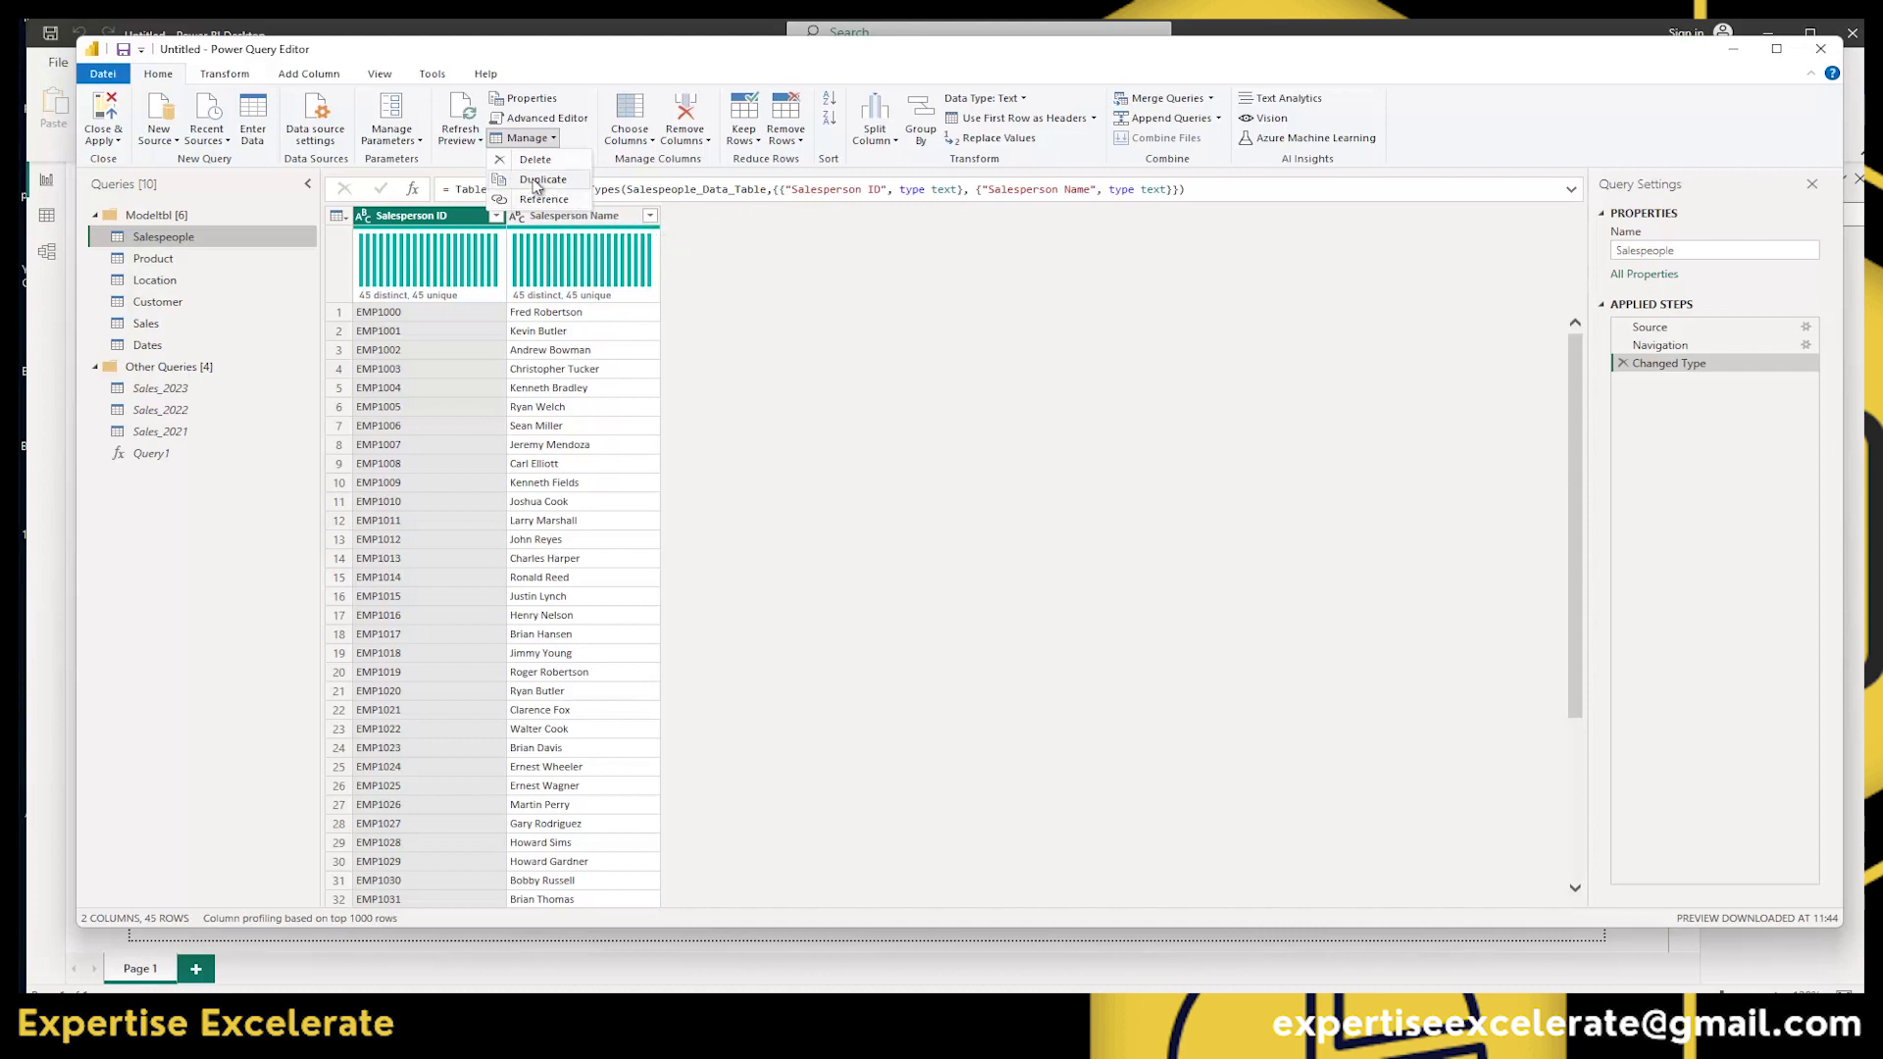
pyautogui.click(538, 179)
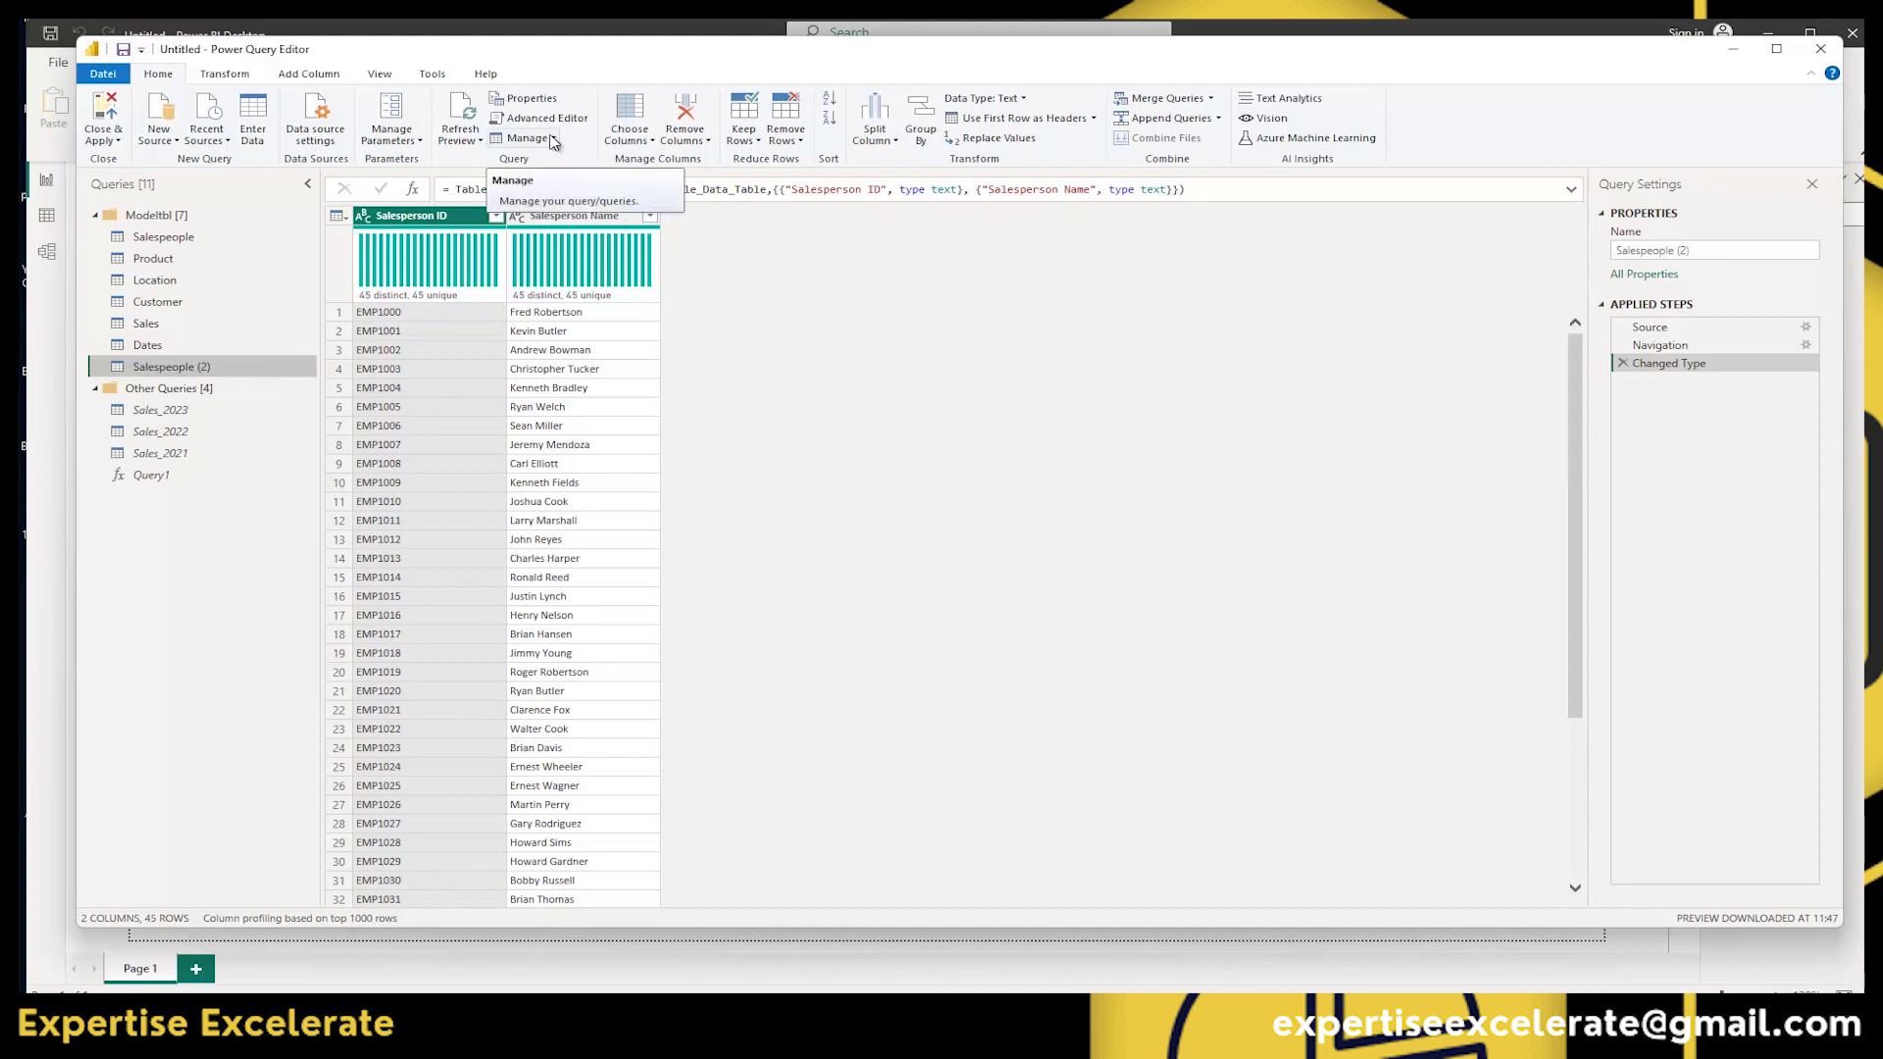
pyautogui.click(550, 138)
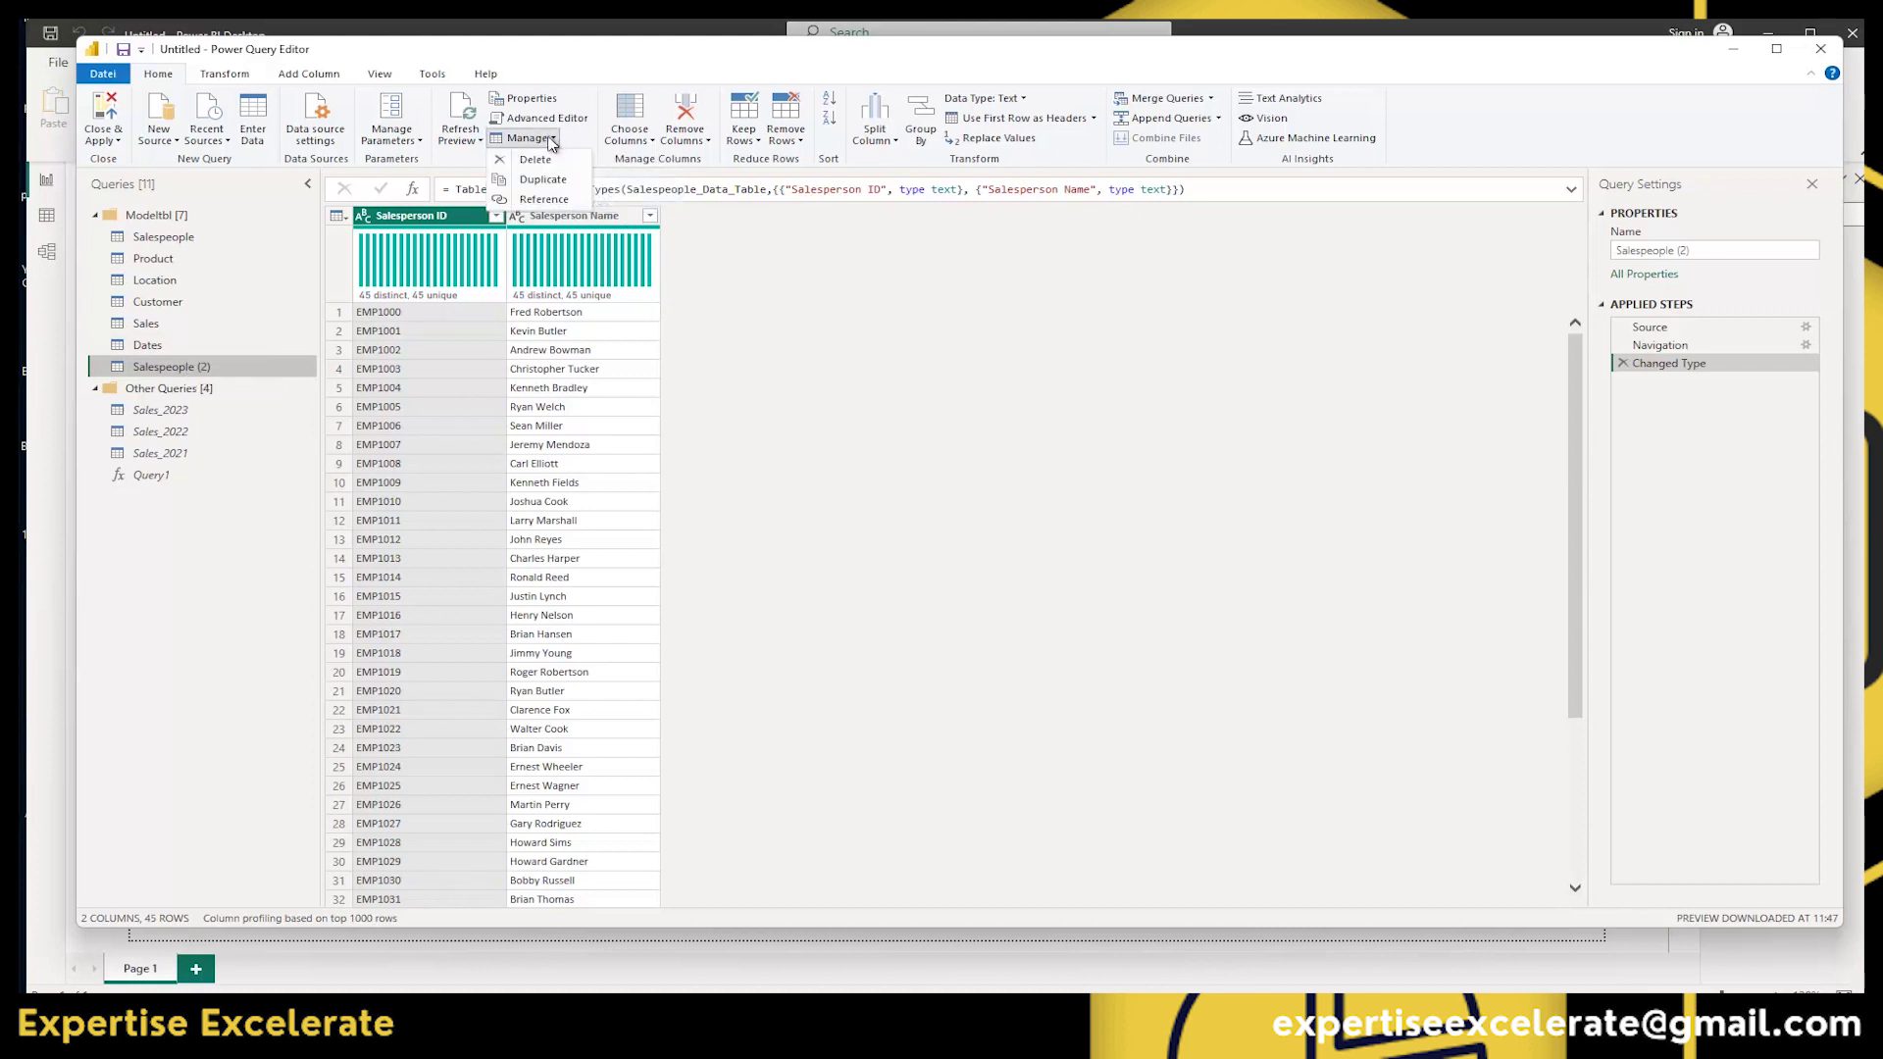
pyautogui.click(536, 200)
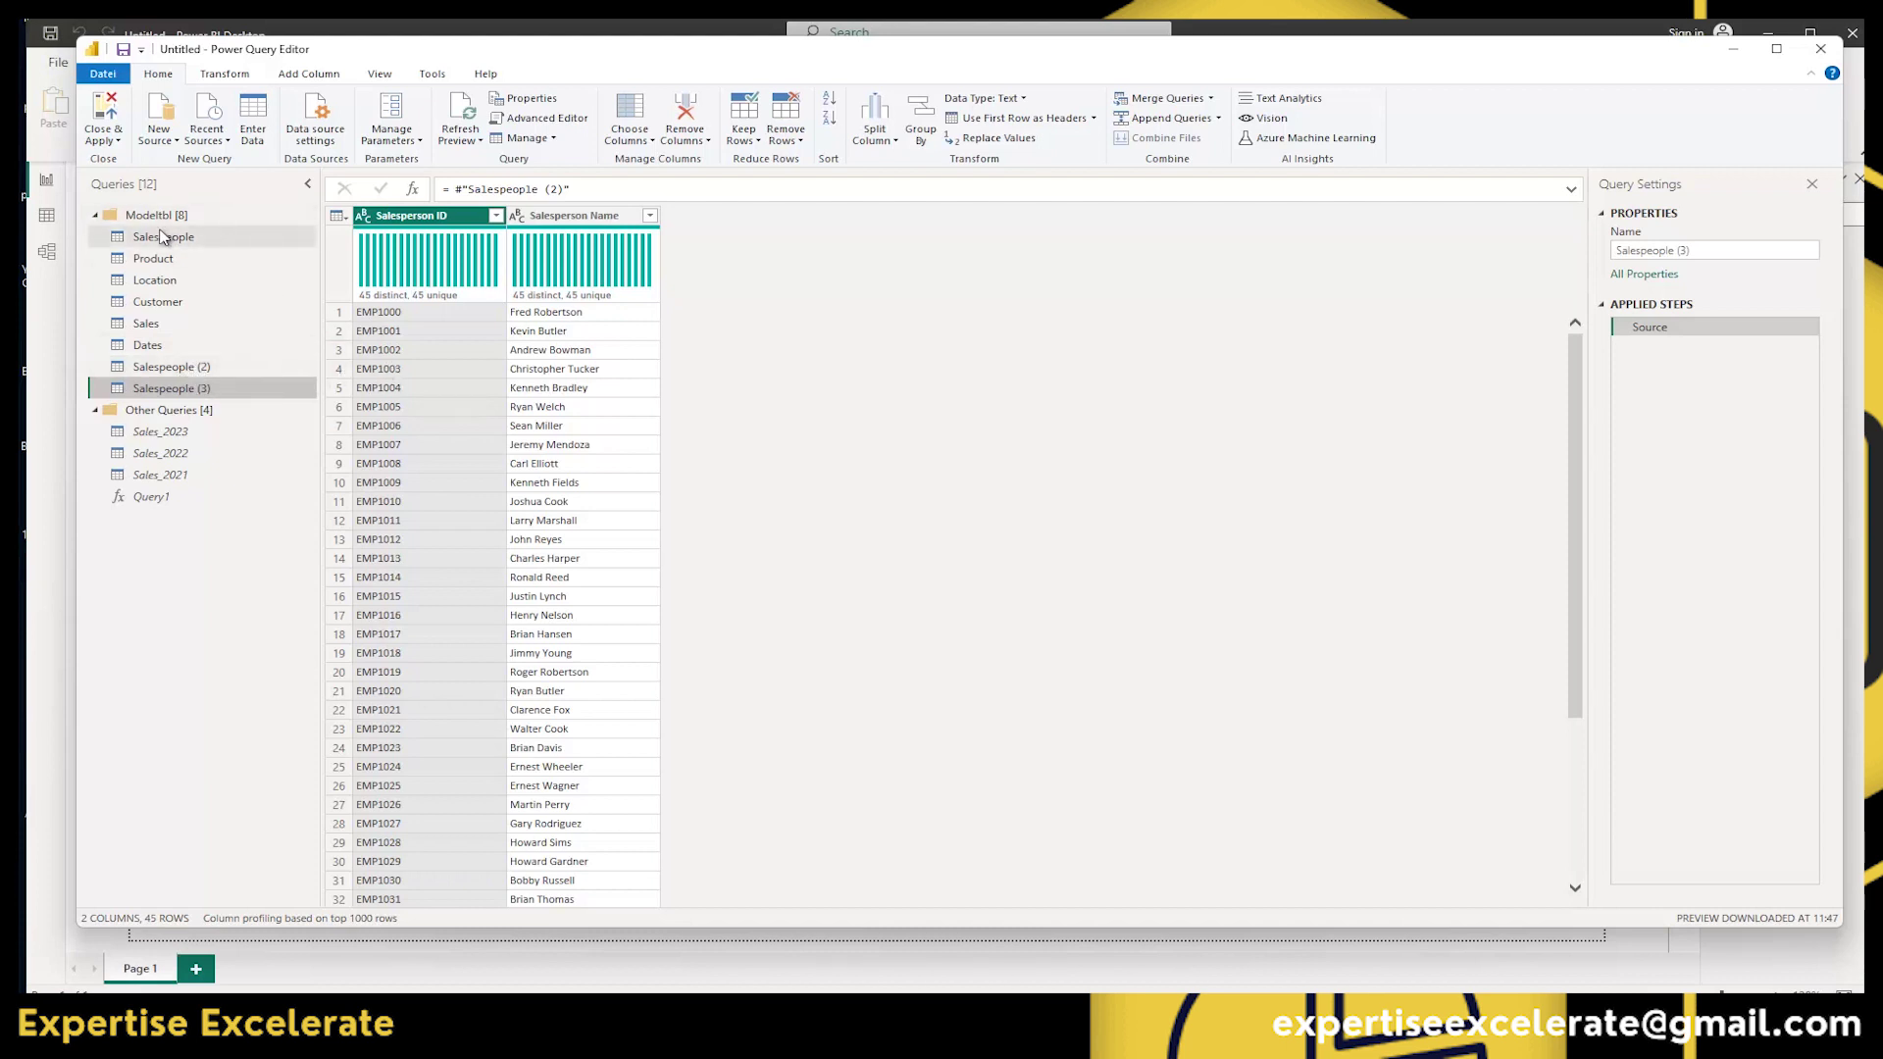
# Compare Salespeople, Salespeople (2) and Salespeople (3), ending on Salespeople (2)'s applied steps.
pyautogui.click(555, 142)
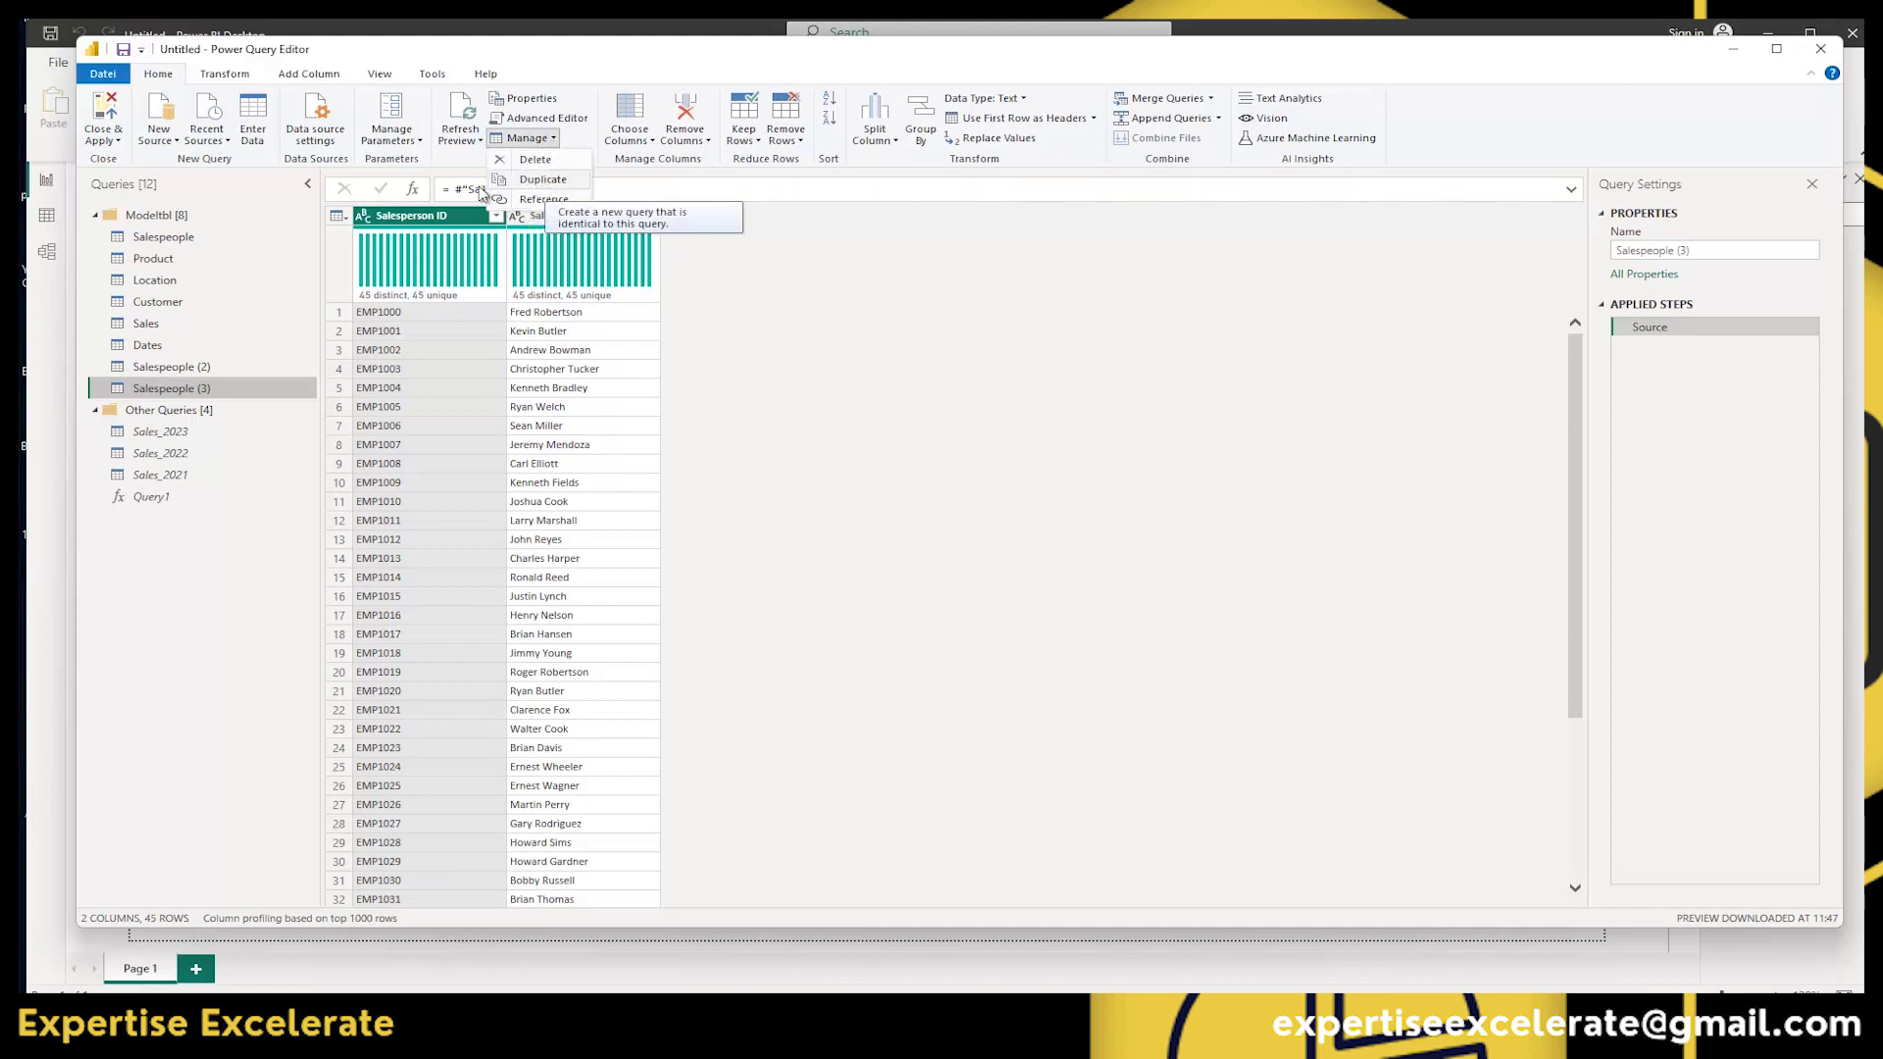
pyautogui.click(177, 241)
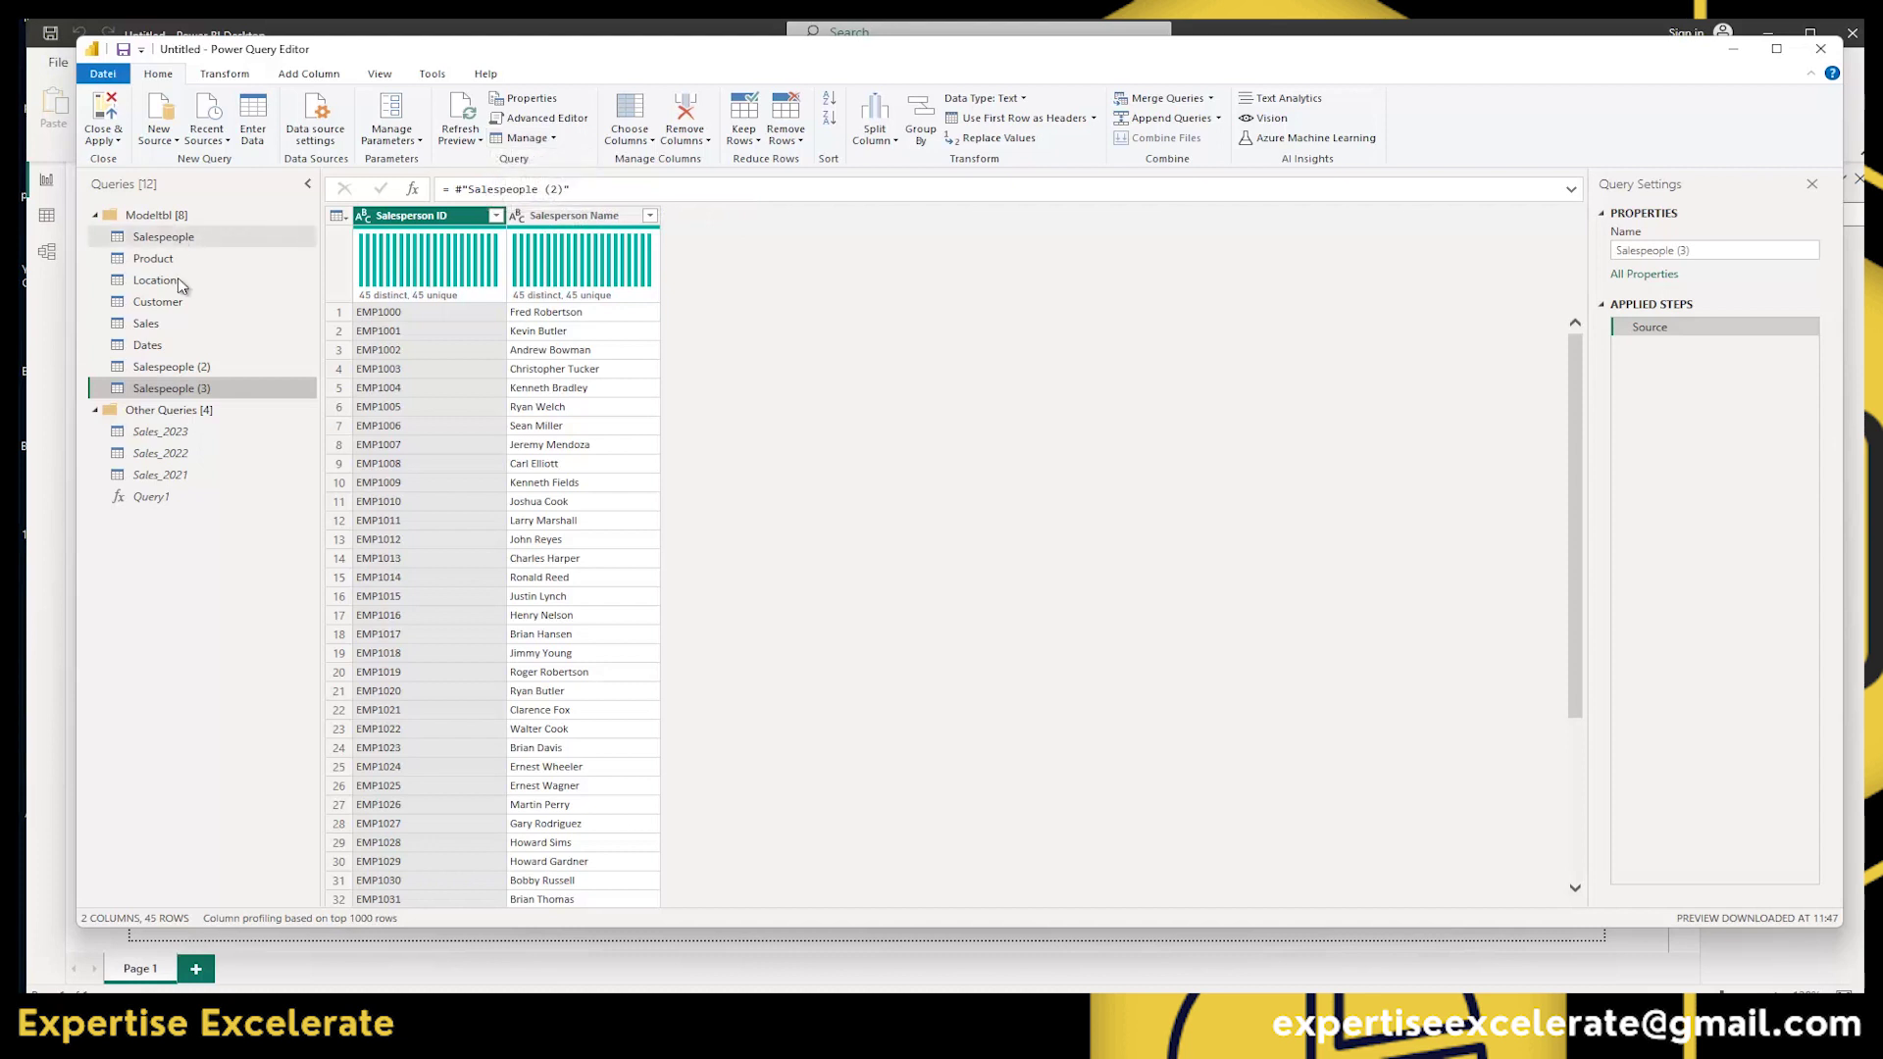
pyautogui.click(210, 368)
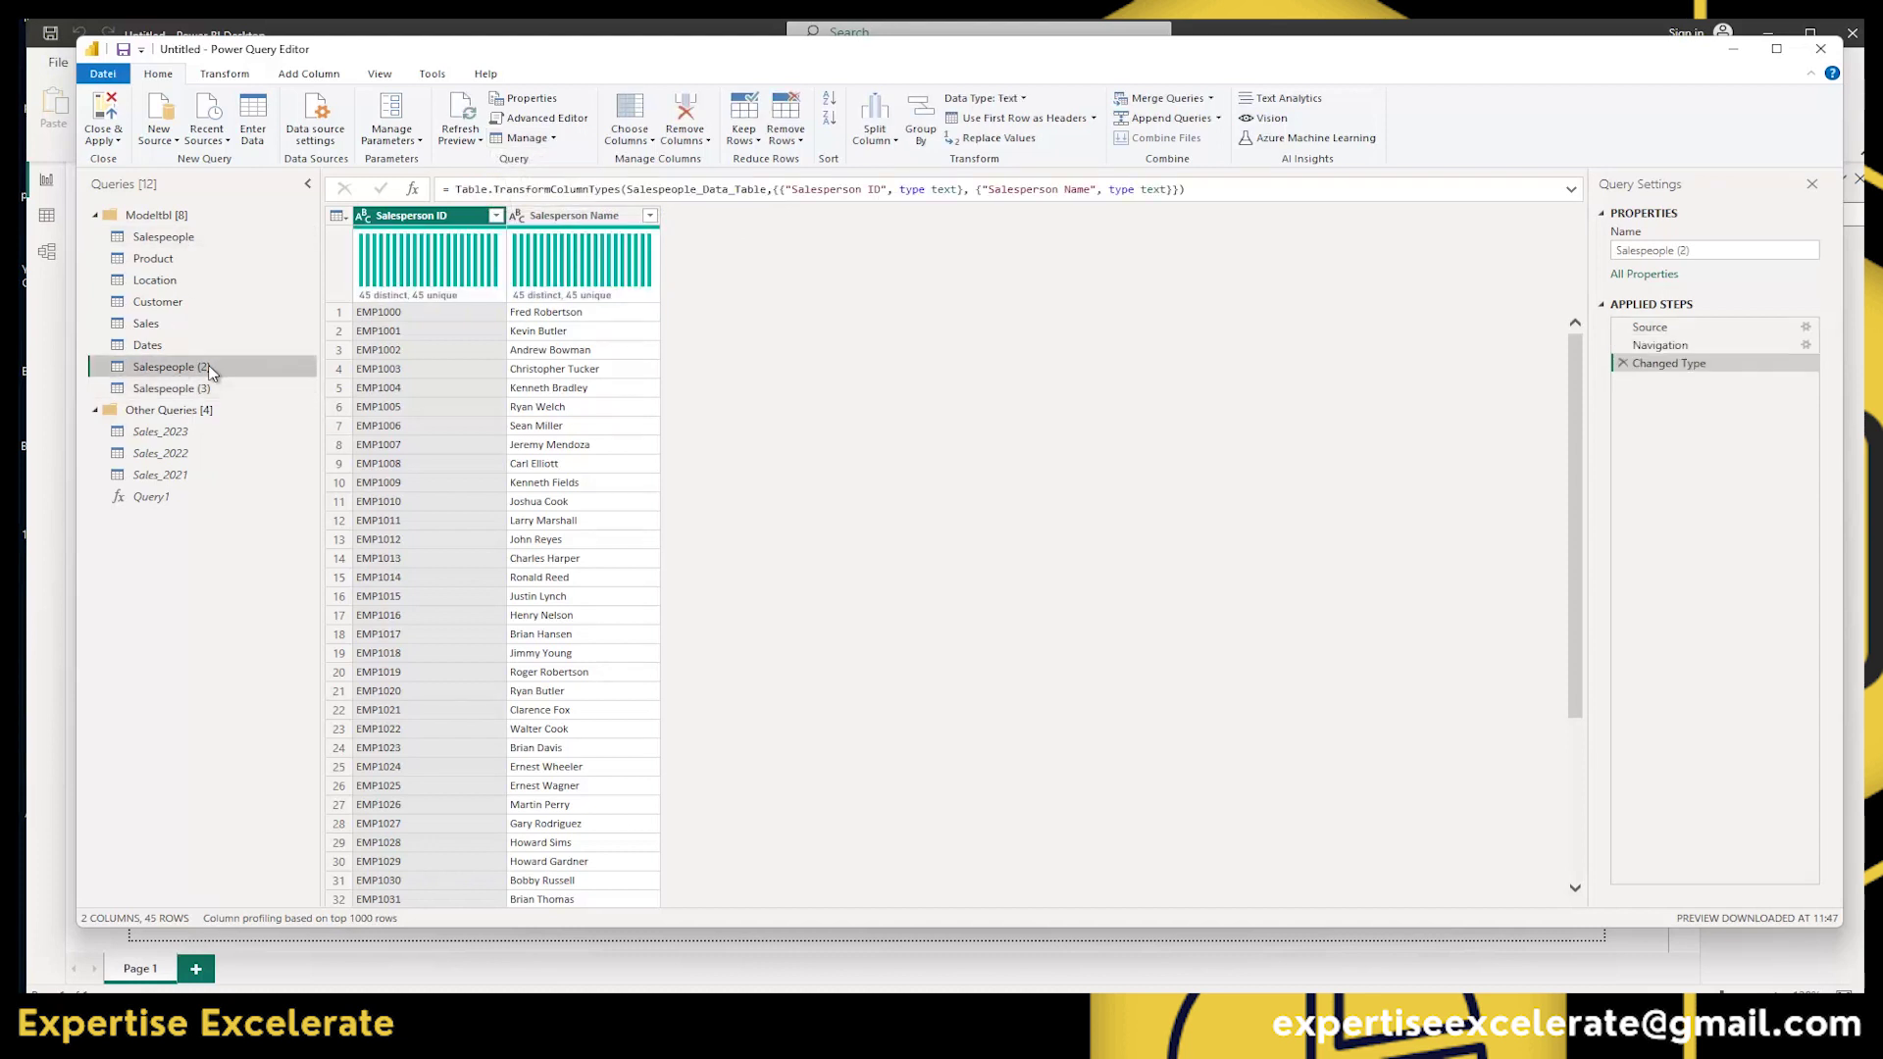
pyautogui.click(165, 239)
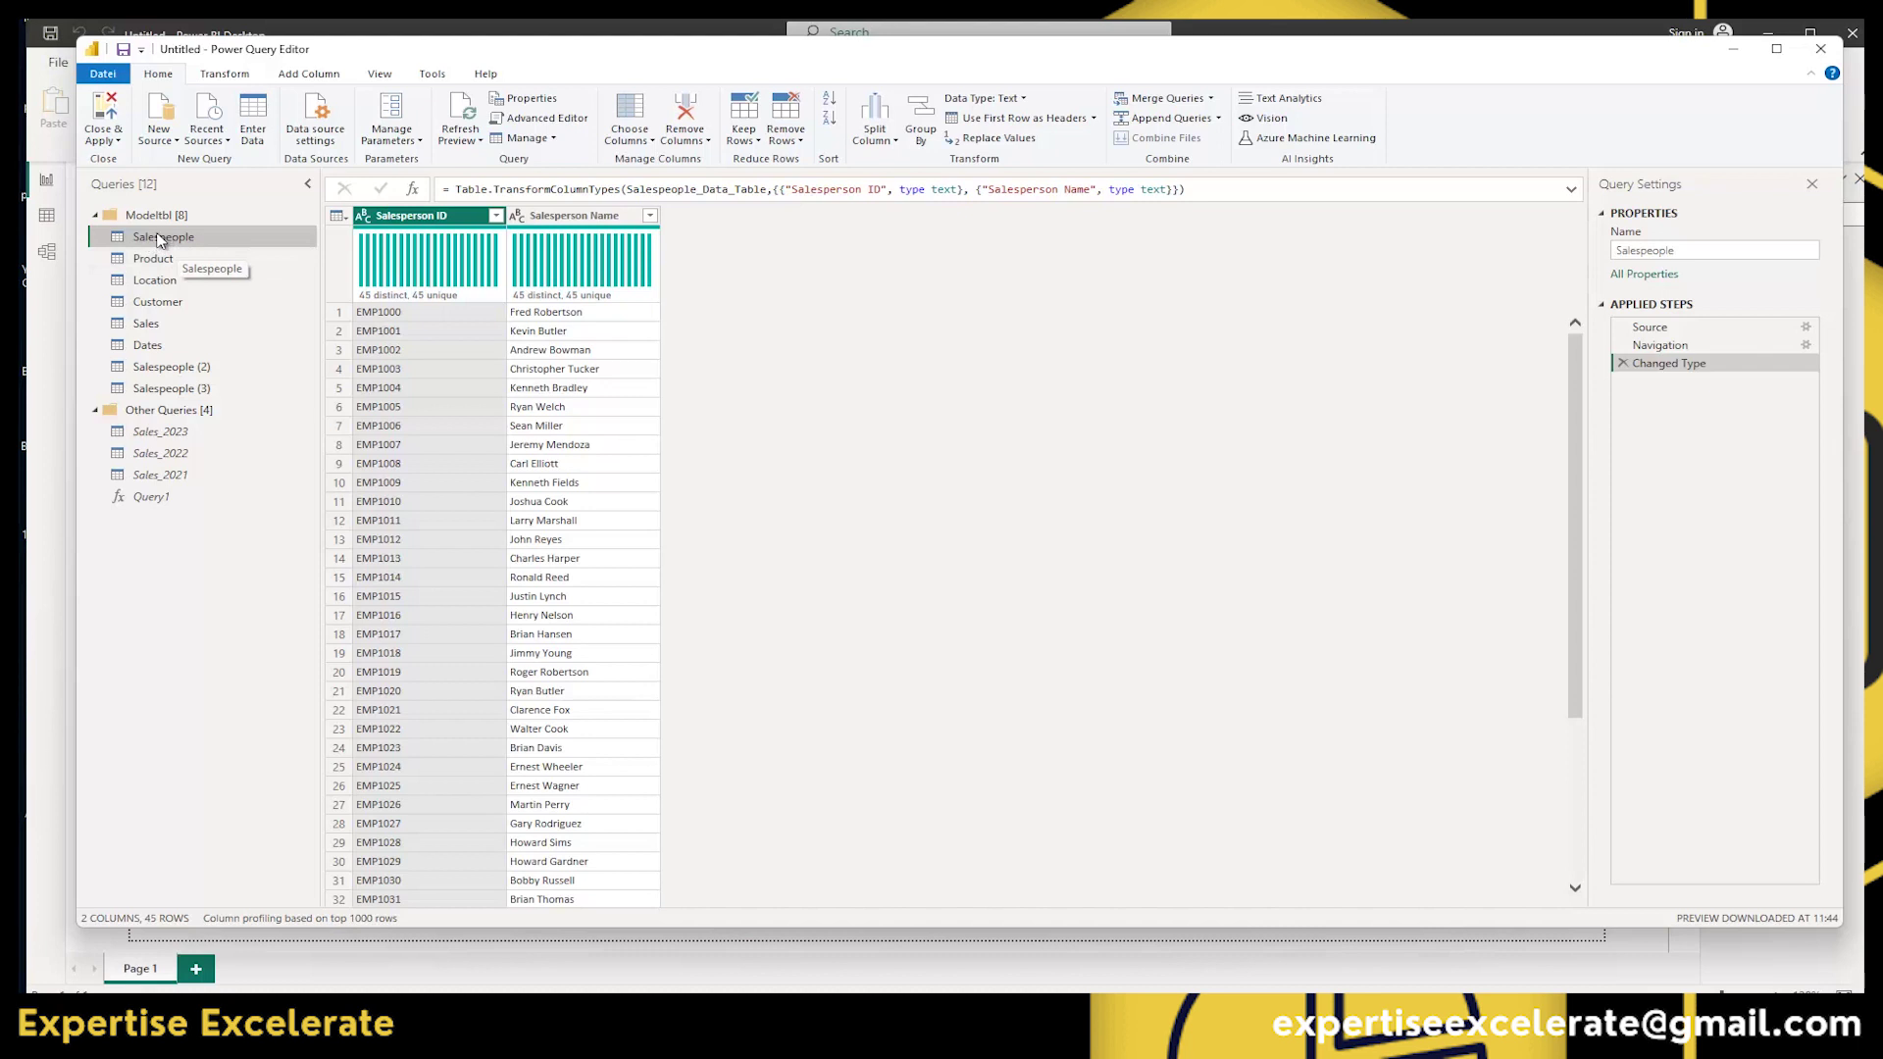
pyautogui.click(181, 366)
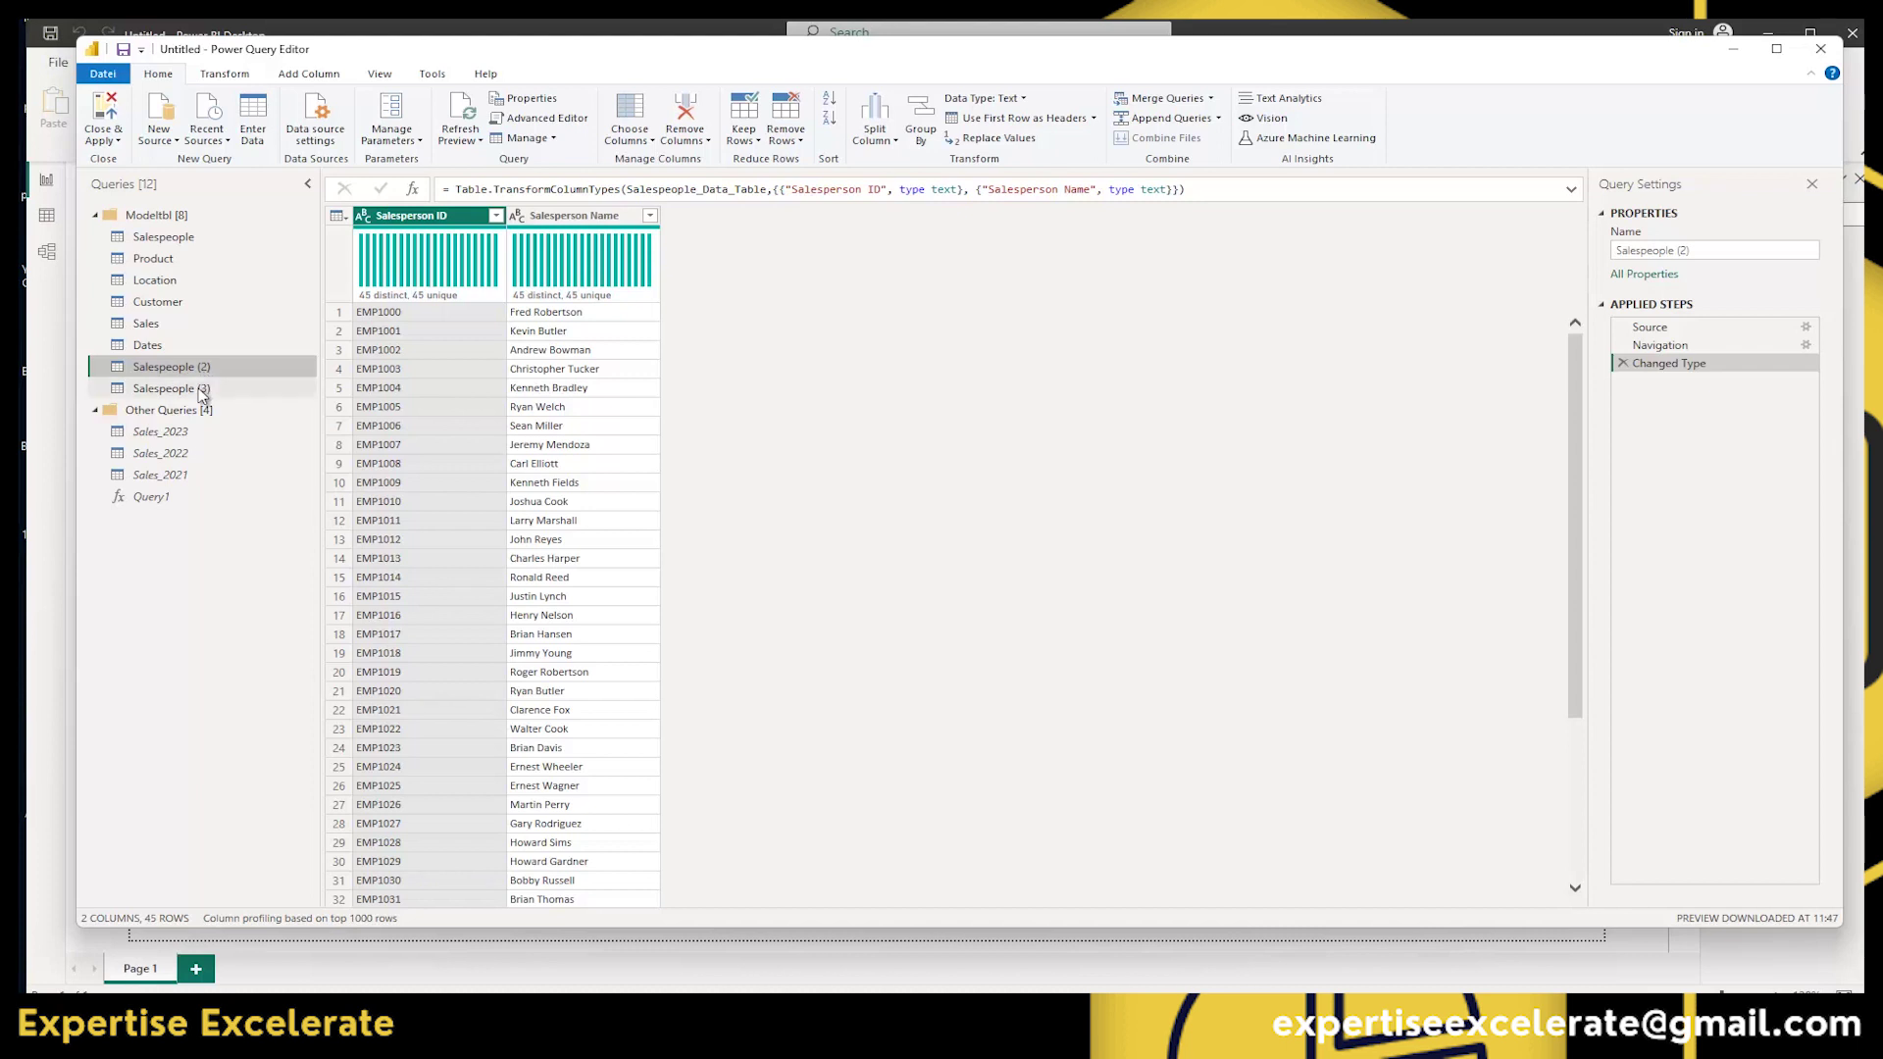
pyautogui.click(201, 391)
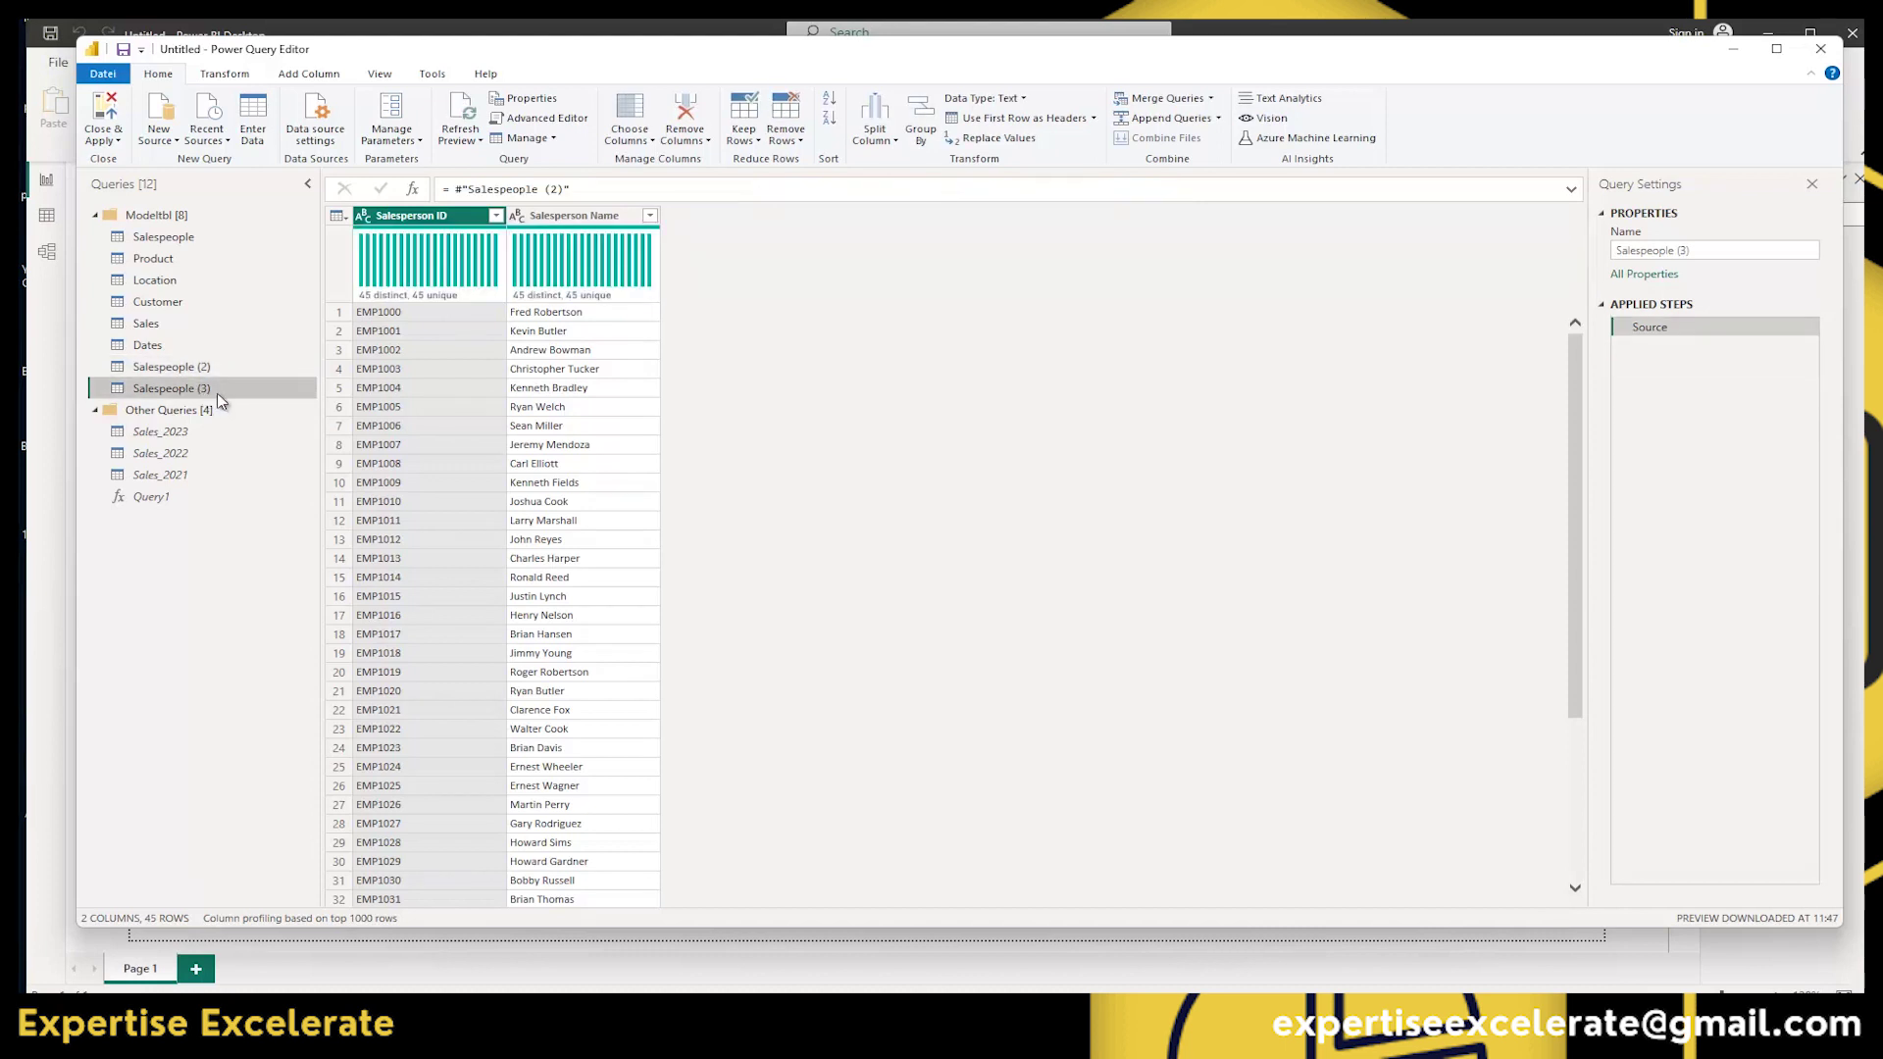
pyautogui.click(196, 369)
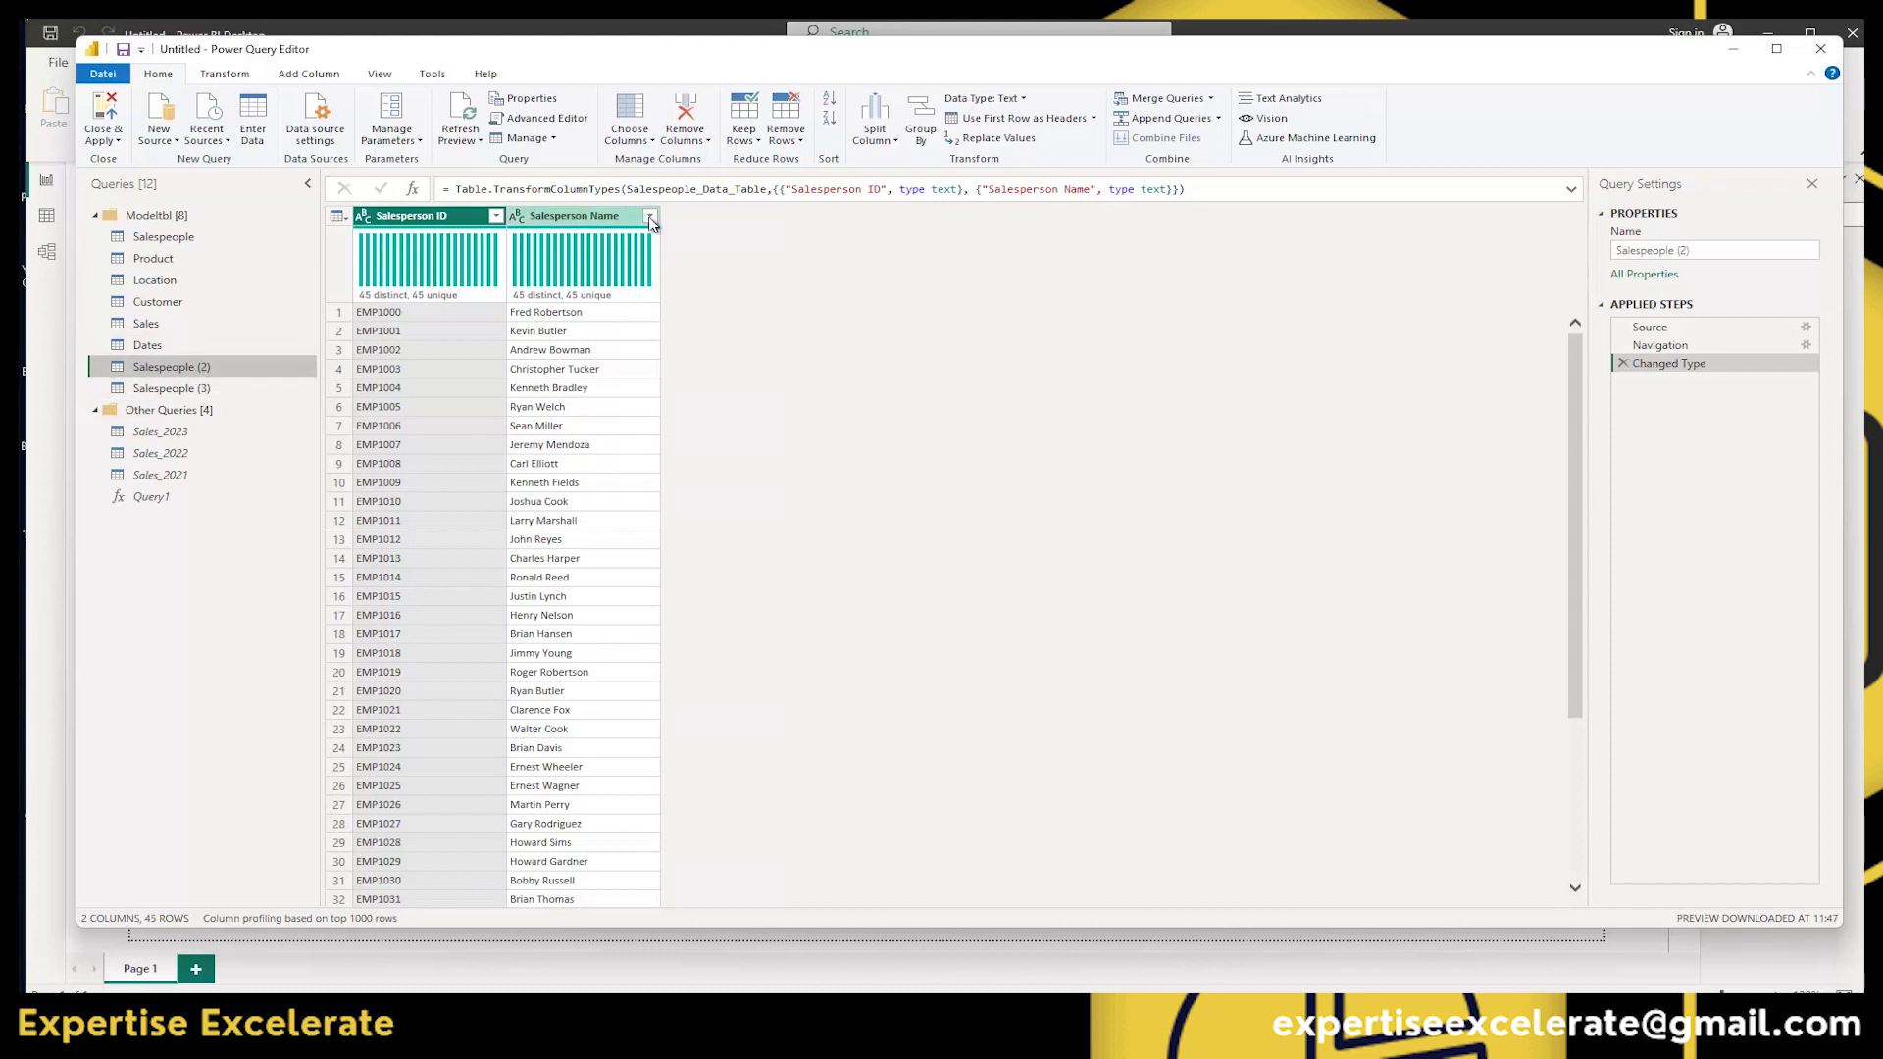
# Remove the Salesperson Name column, check Salespeople (3), then return to the original Salespeople query.
pyautogui.rightClick(606, 218)
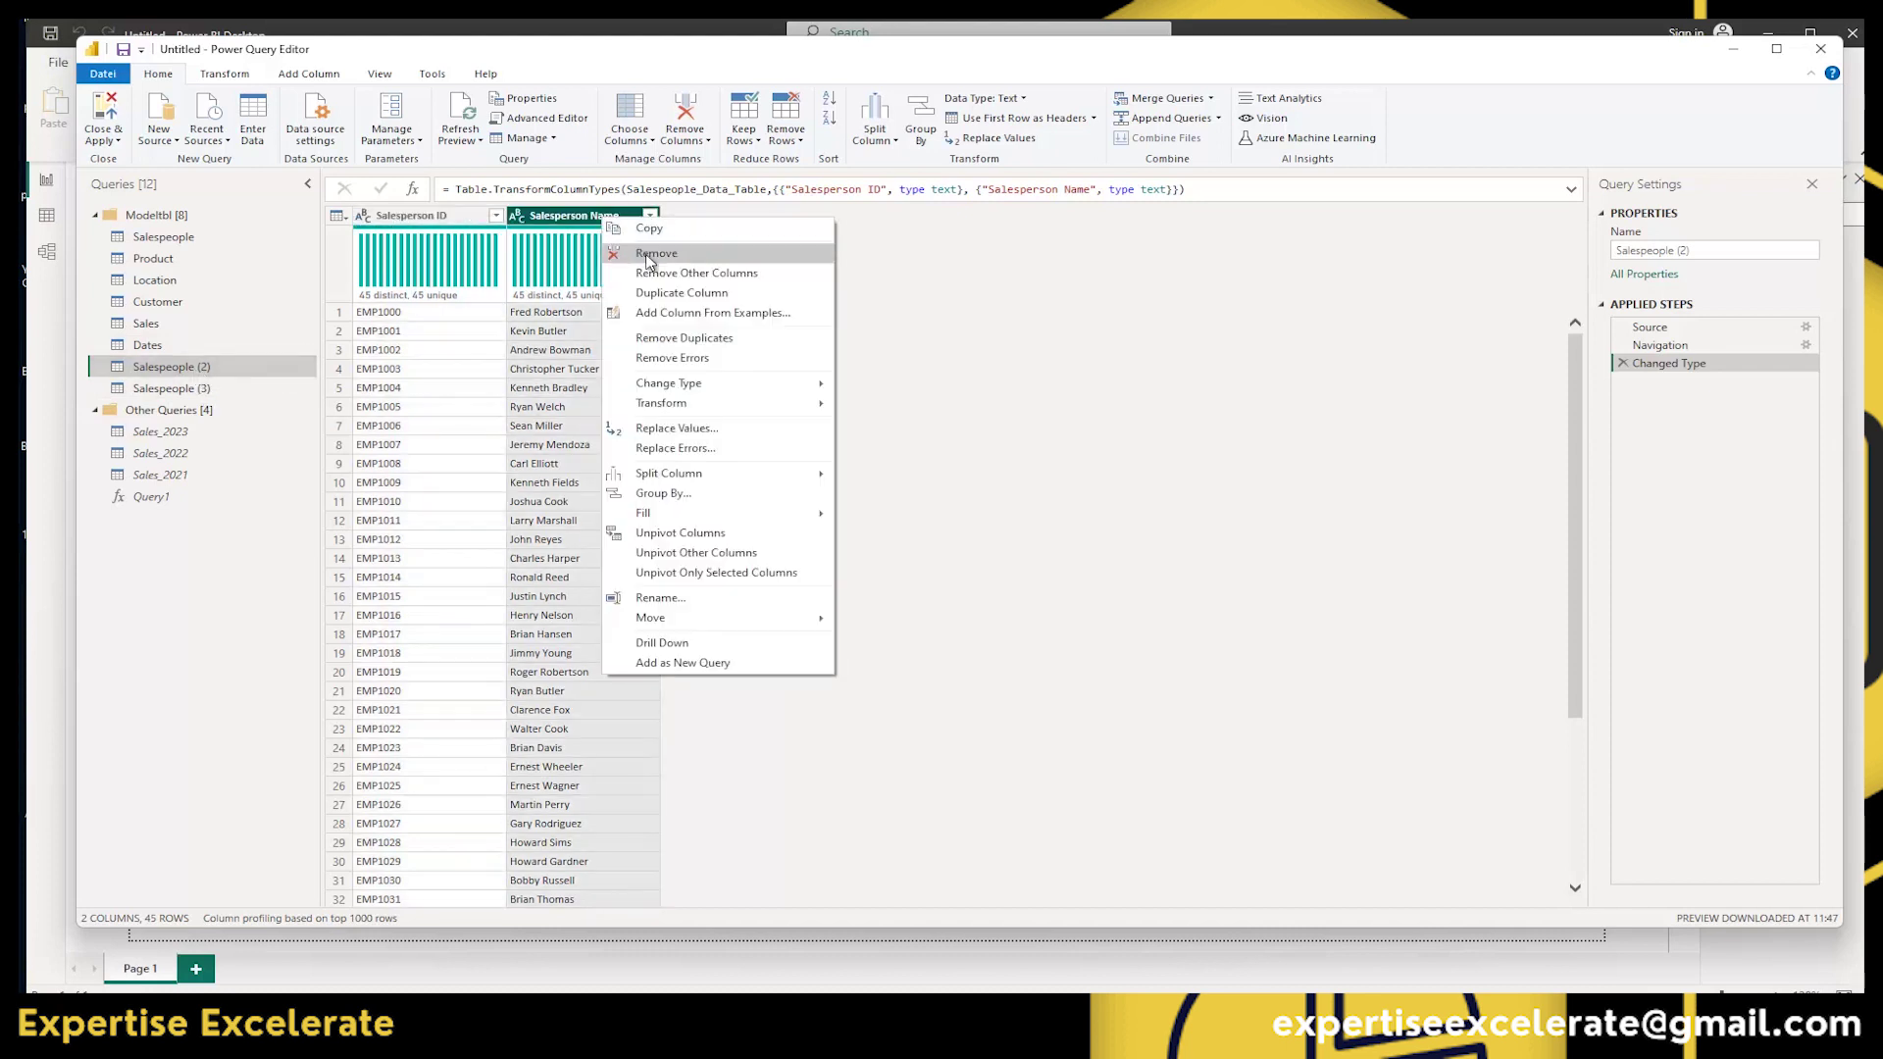
pyautogui.click(649, 257)
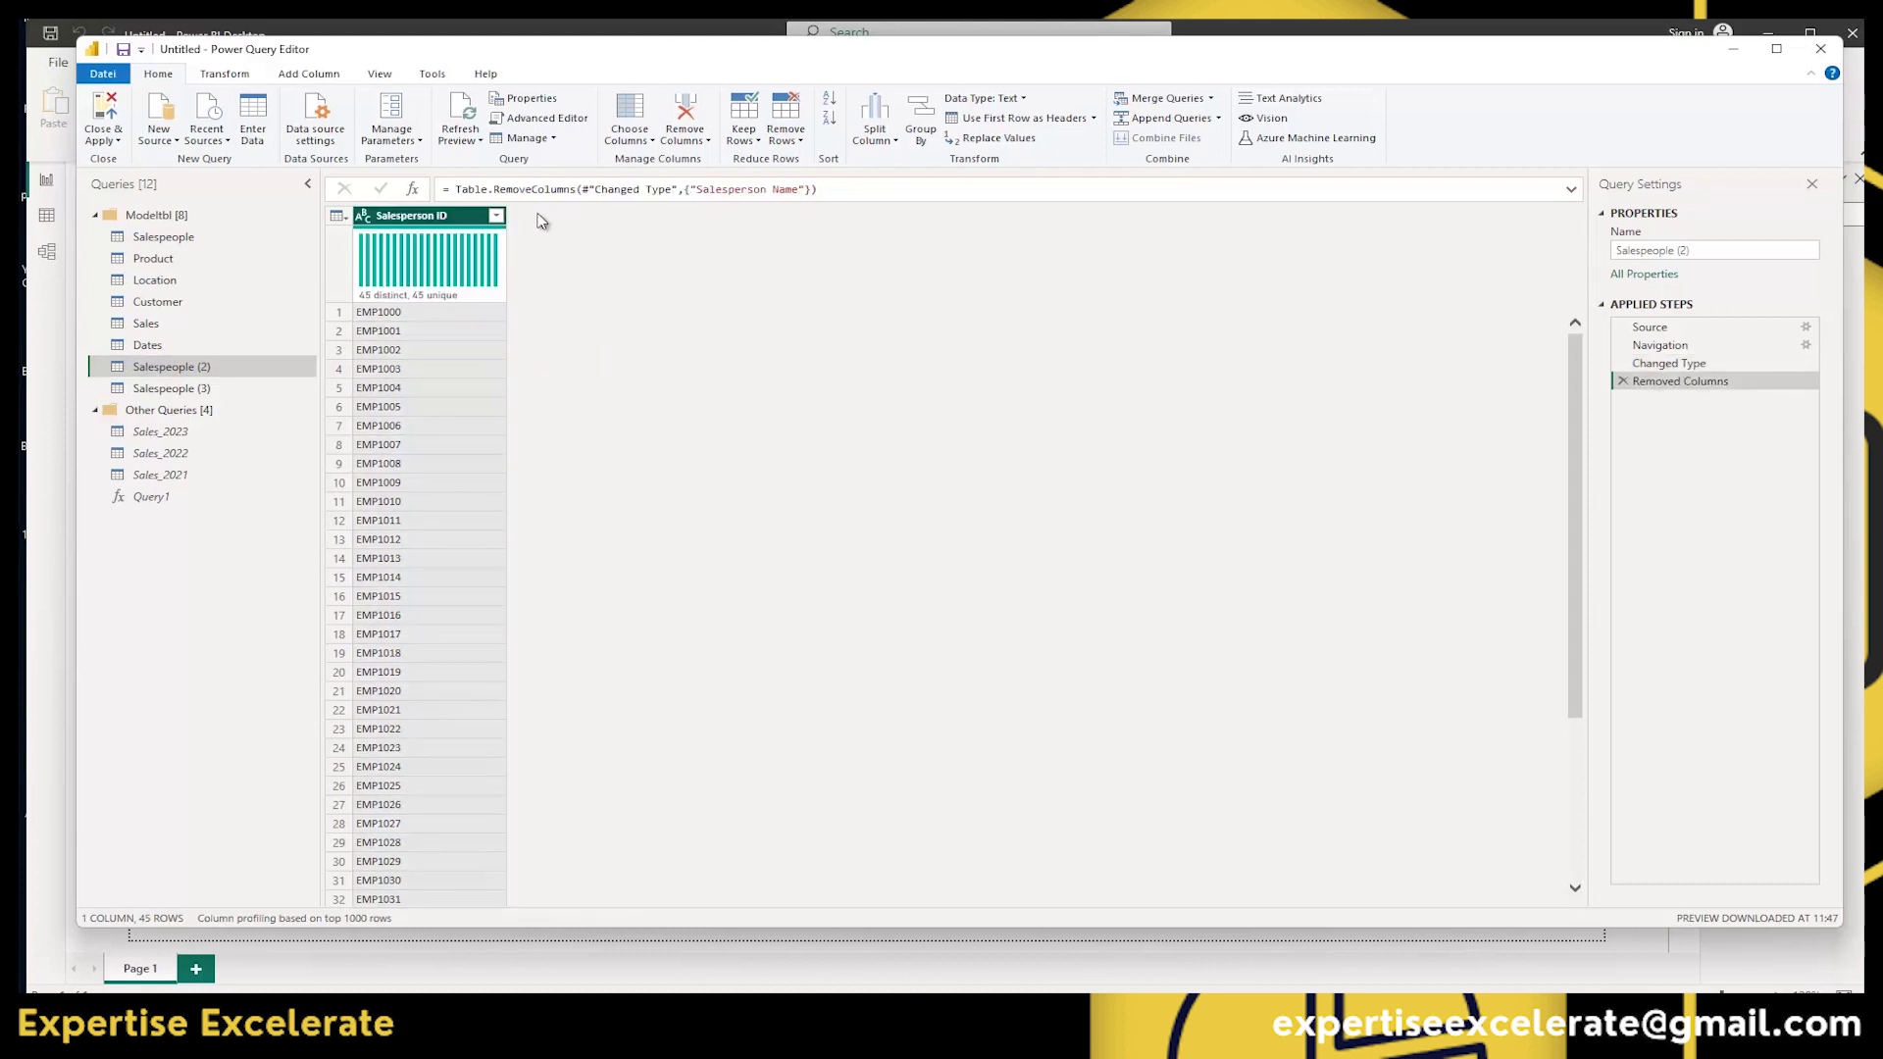
pyautogui.click(189, 390)
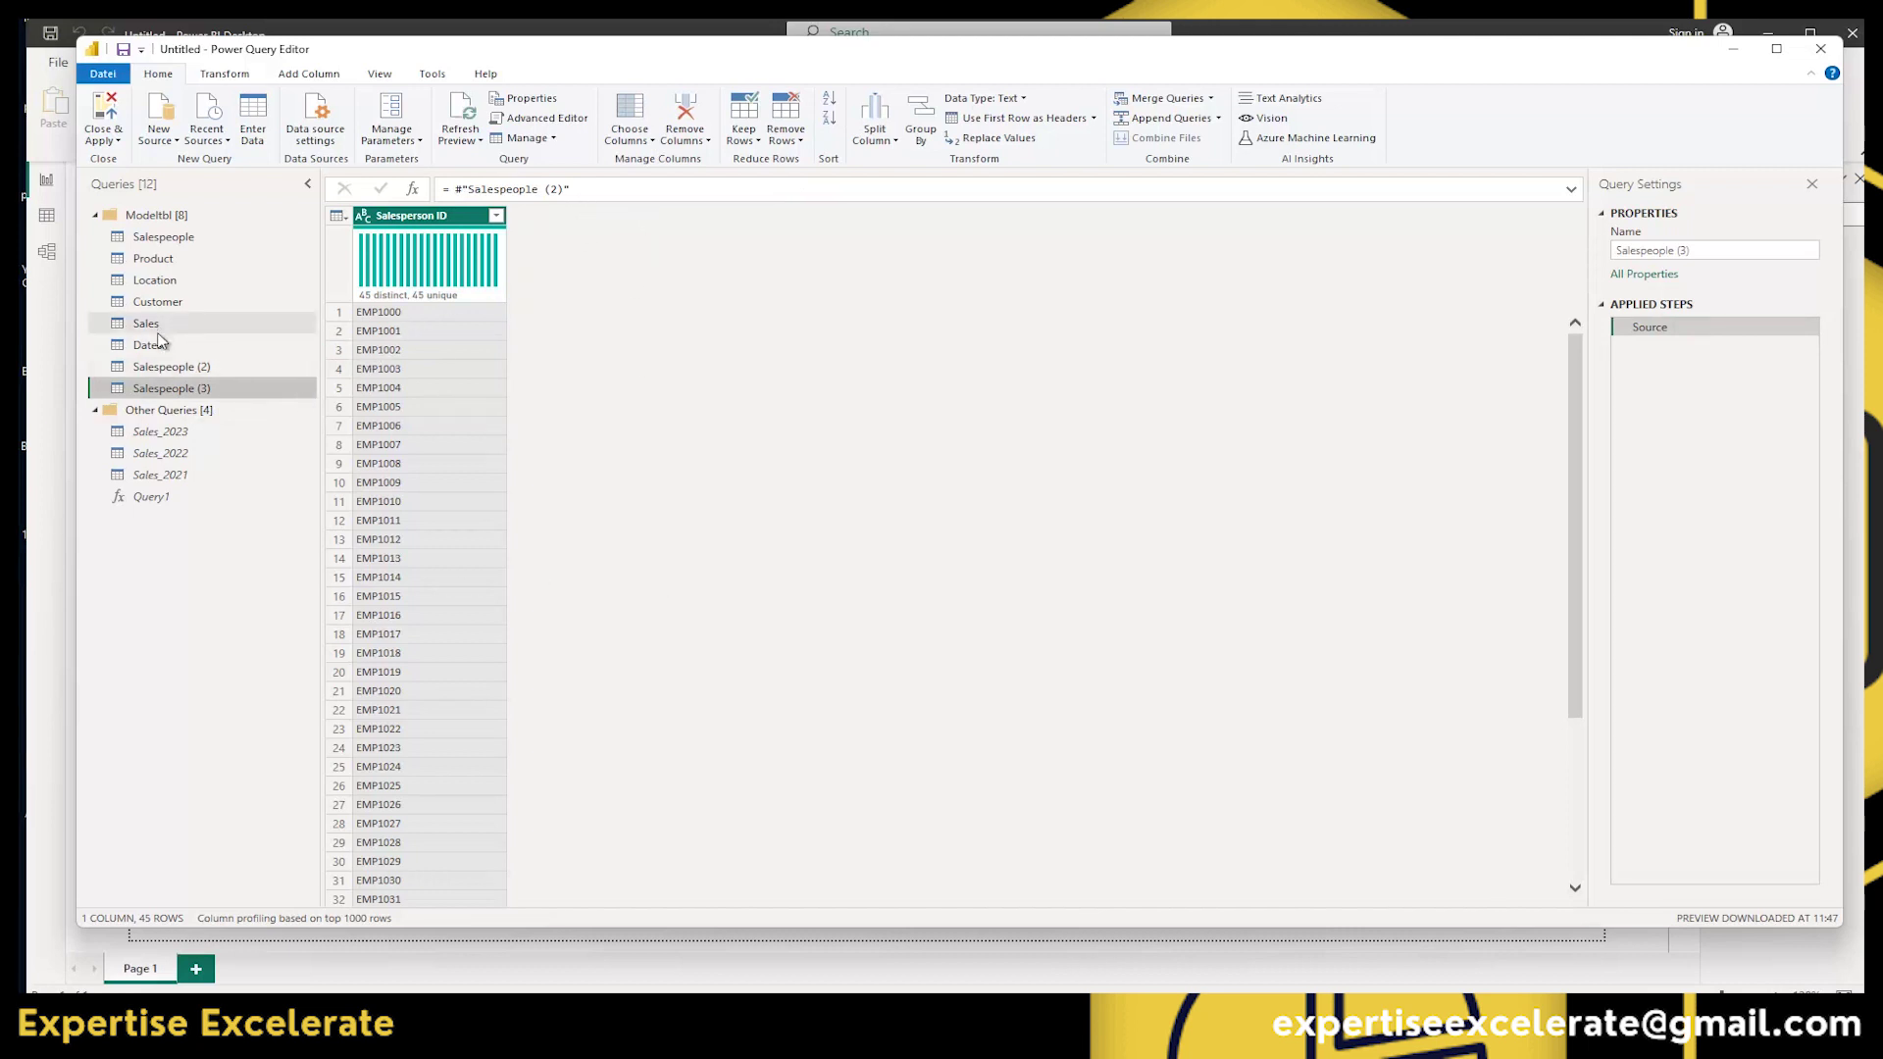
pyautogui.click(527, 137)
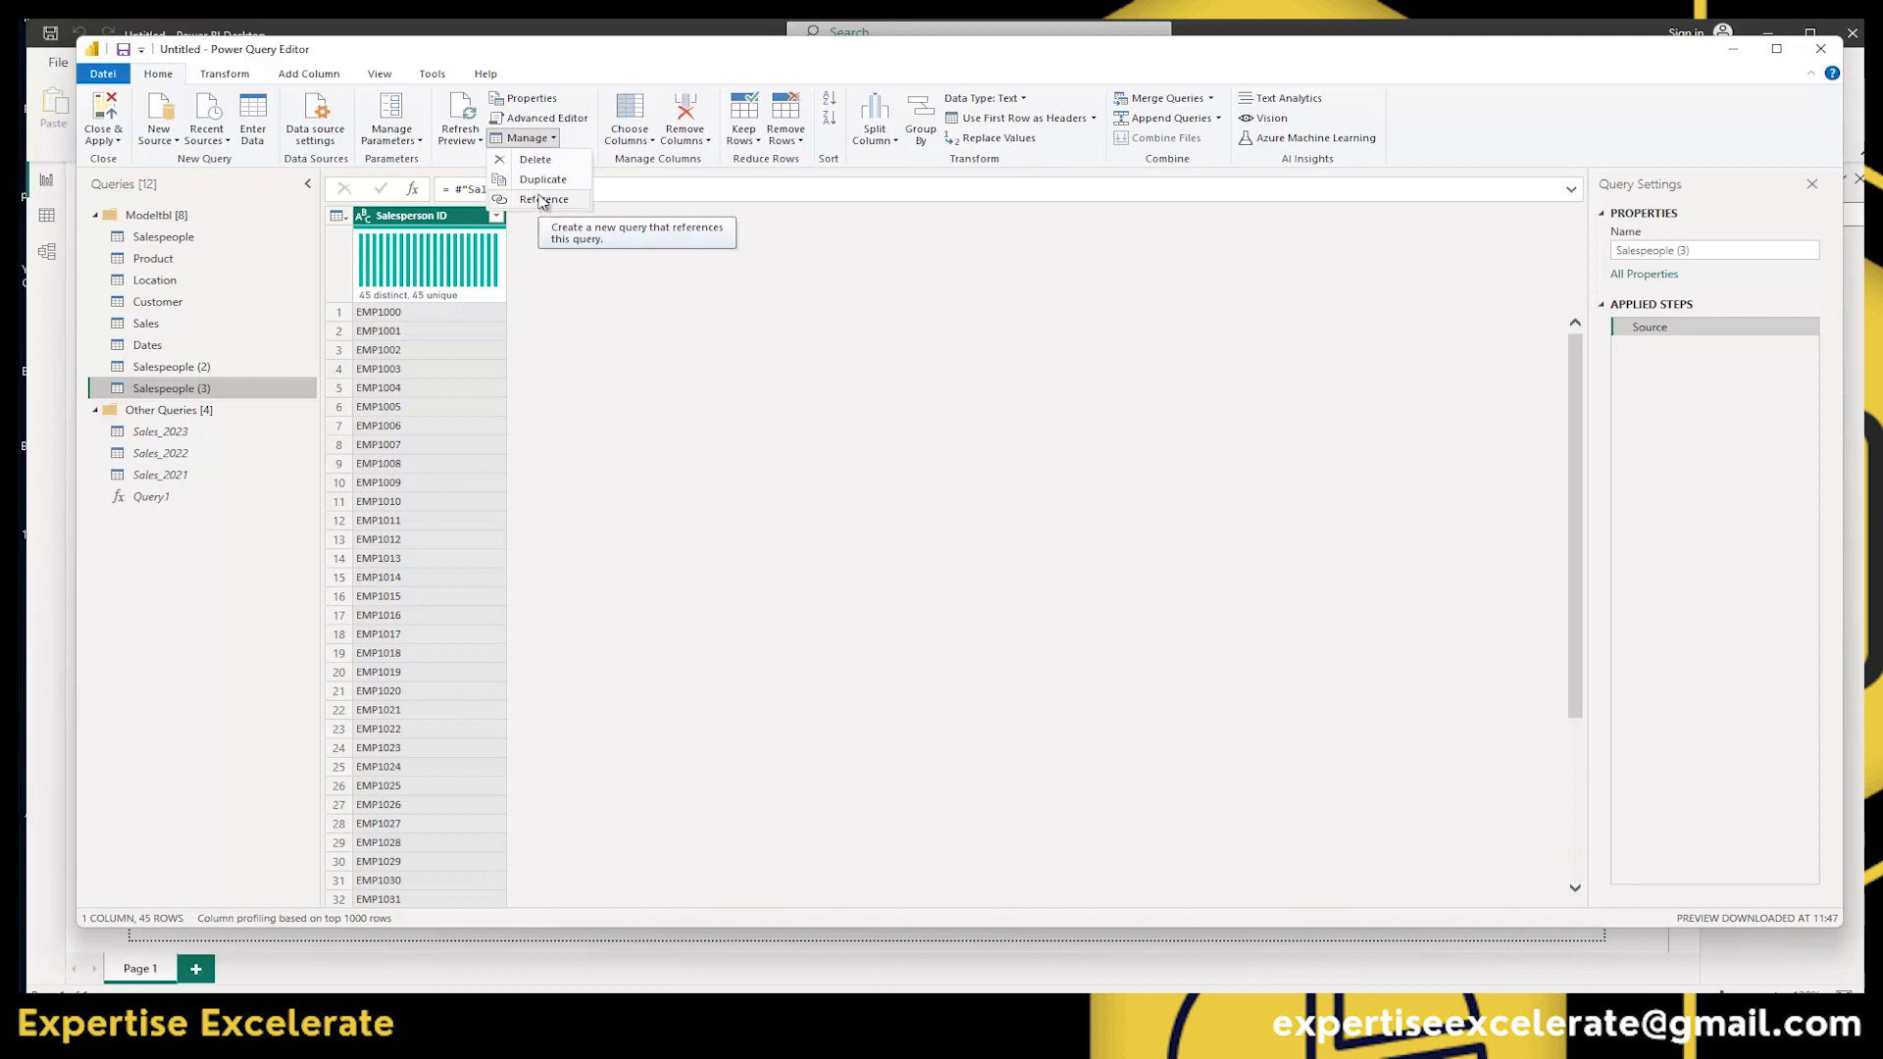
pyautogui.click(164, 372)
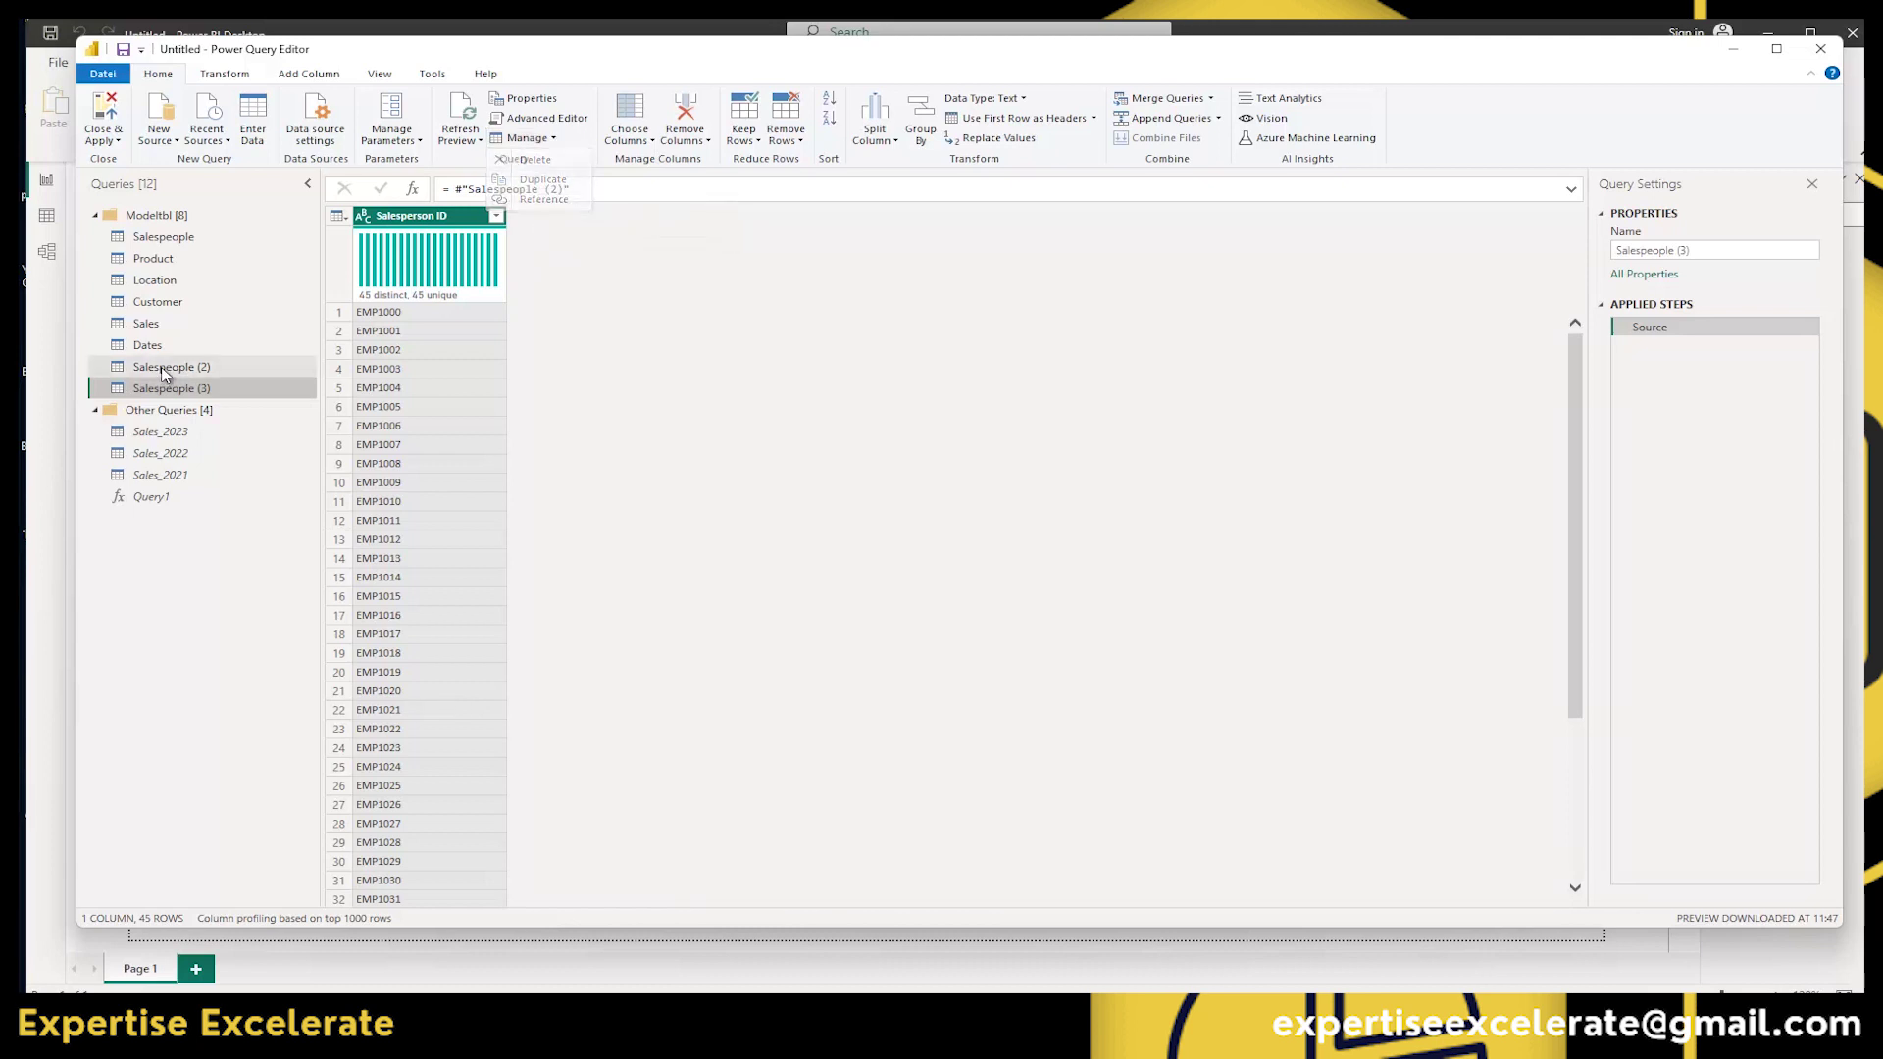
pyautogui.click(181, 244)
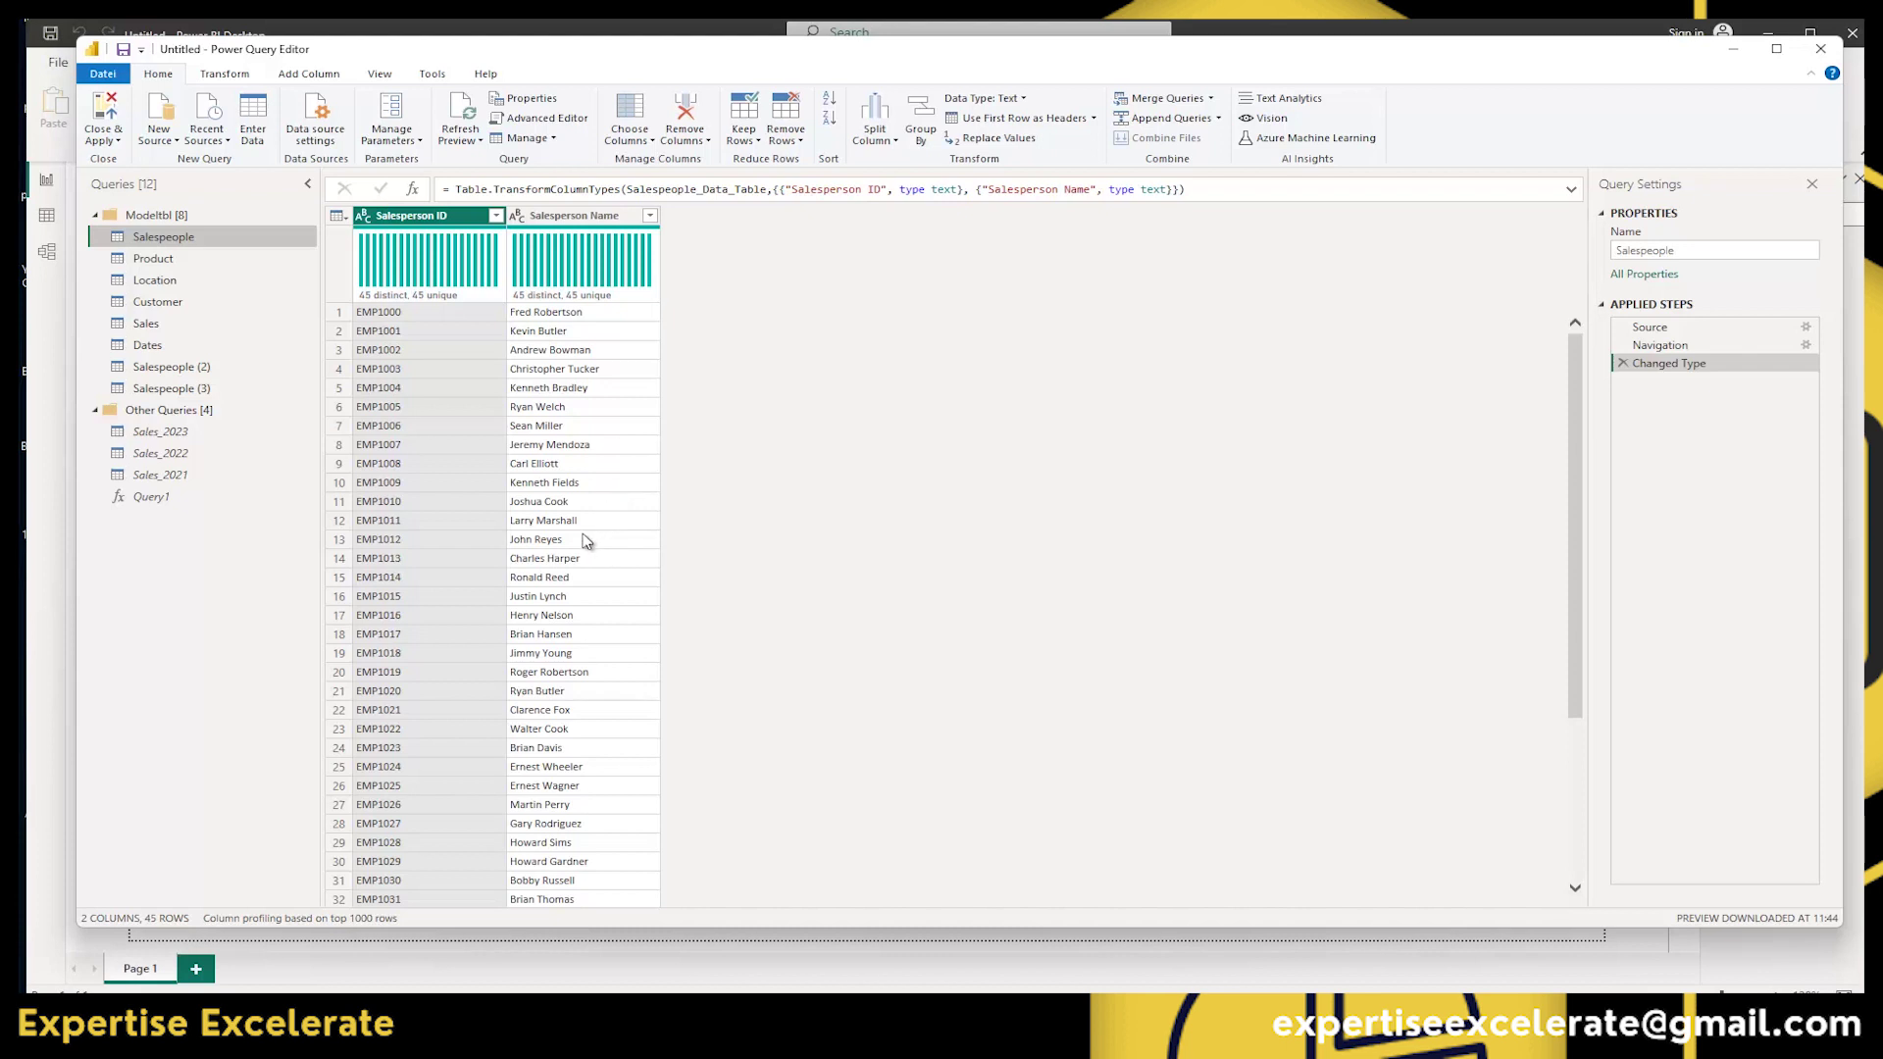
# Select Salespeople (2) and Salespeople (3) together and delete both queries.
pyautogui.click(168, 375)
pyautogui.rightClick(169, 391)
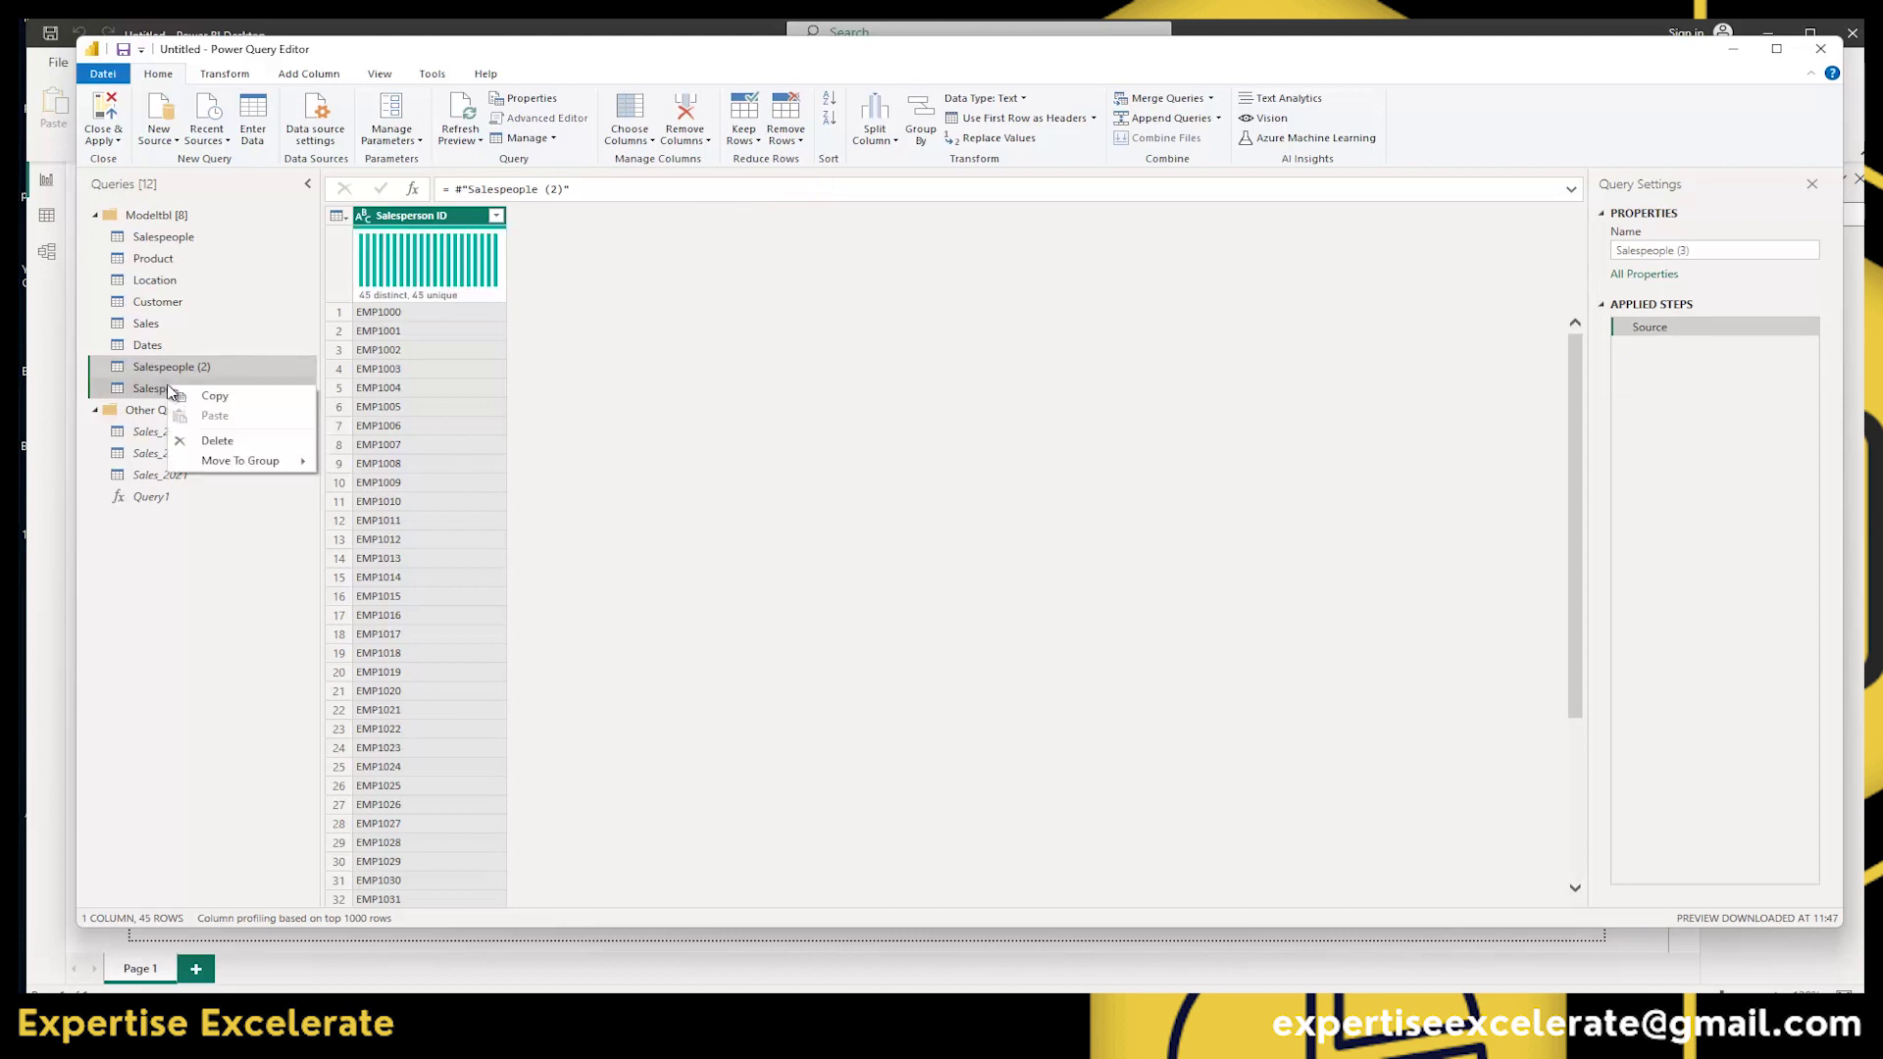
pyautogui.click(202, 441)
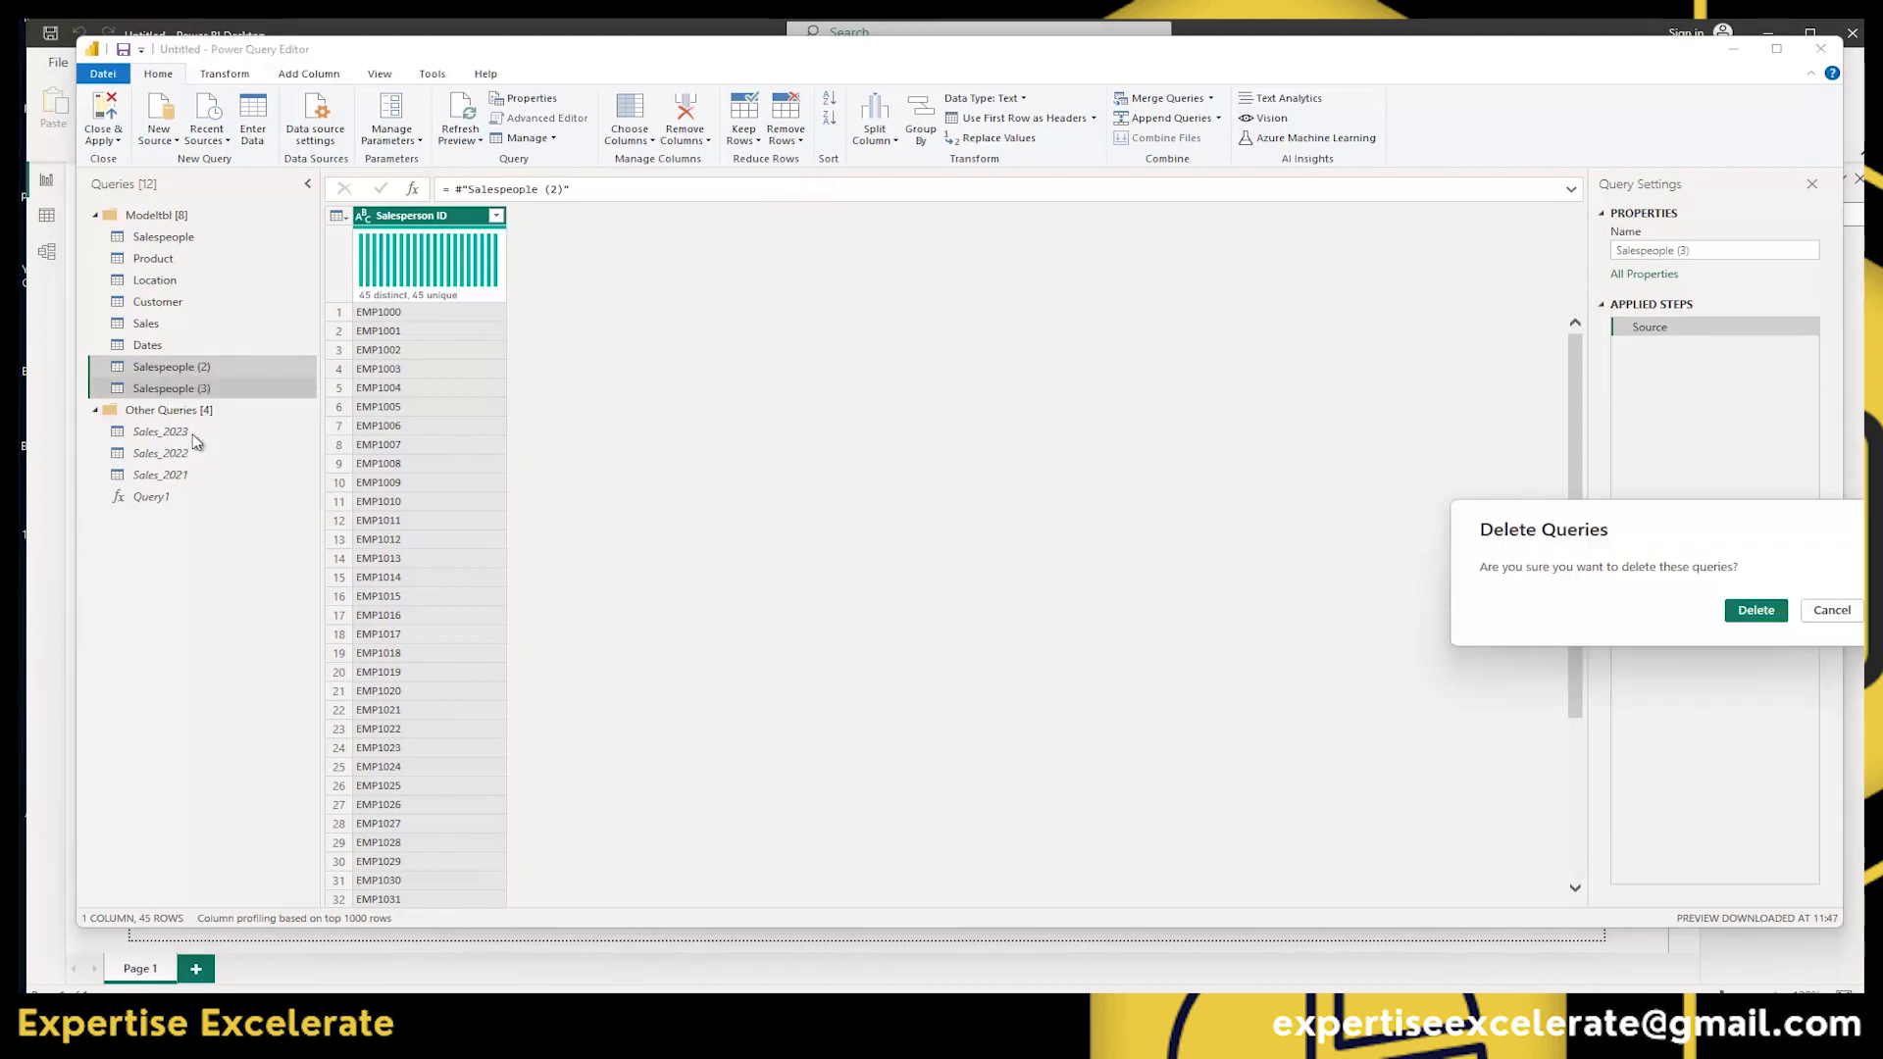
pyautogui.click(1761, 612)
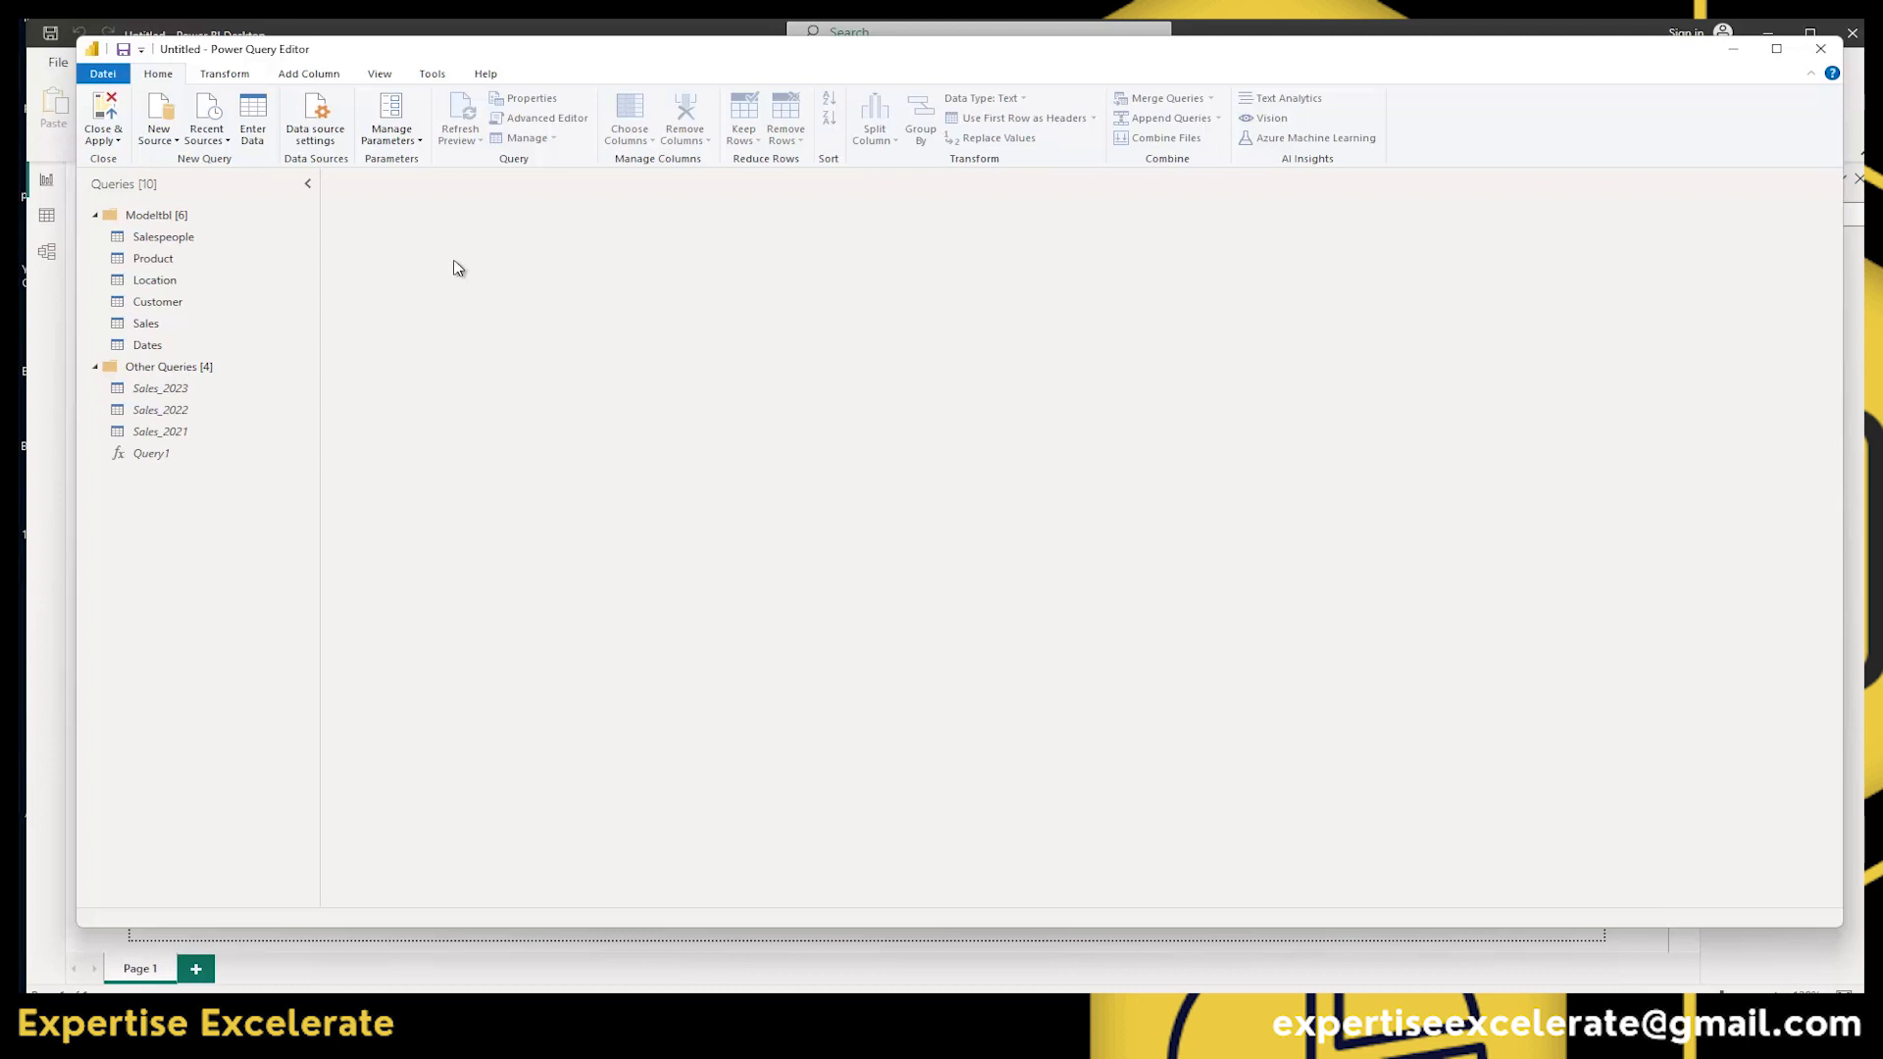
# After glancing at Salespeople's data, open the Sales query with its eight combined columns.
pyautogui.rightClick(187, 243)
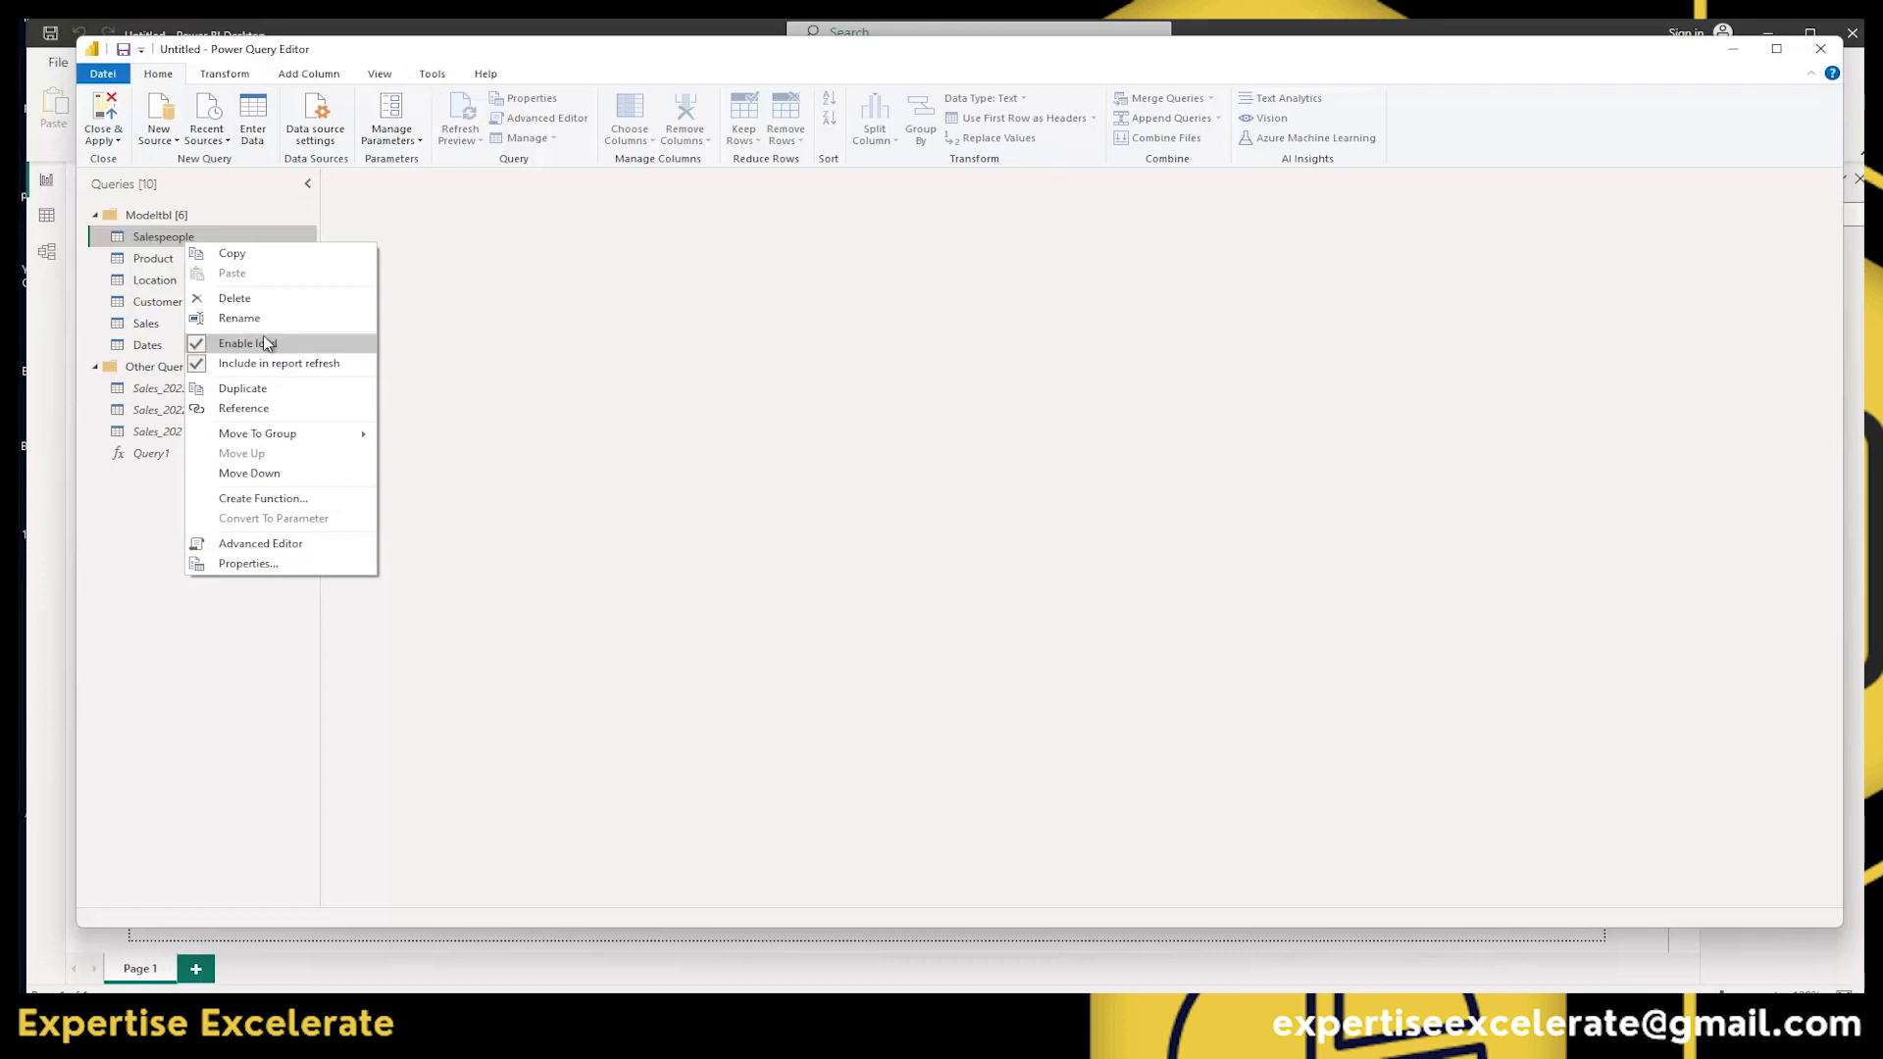
pyautogui.click(515, 312)
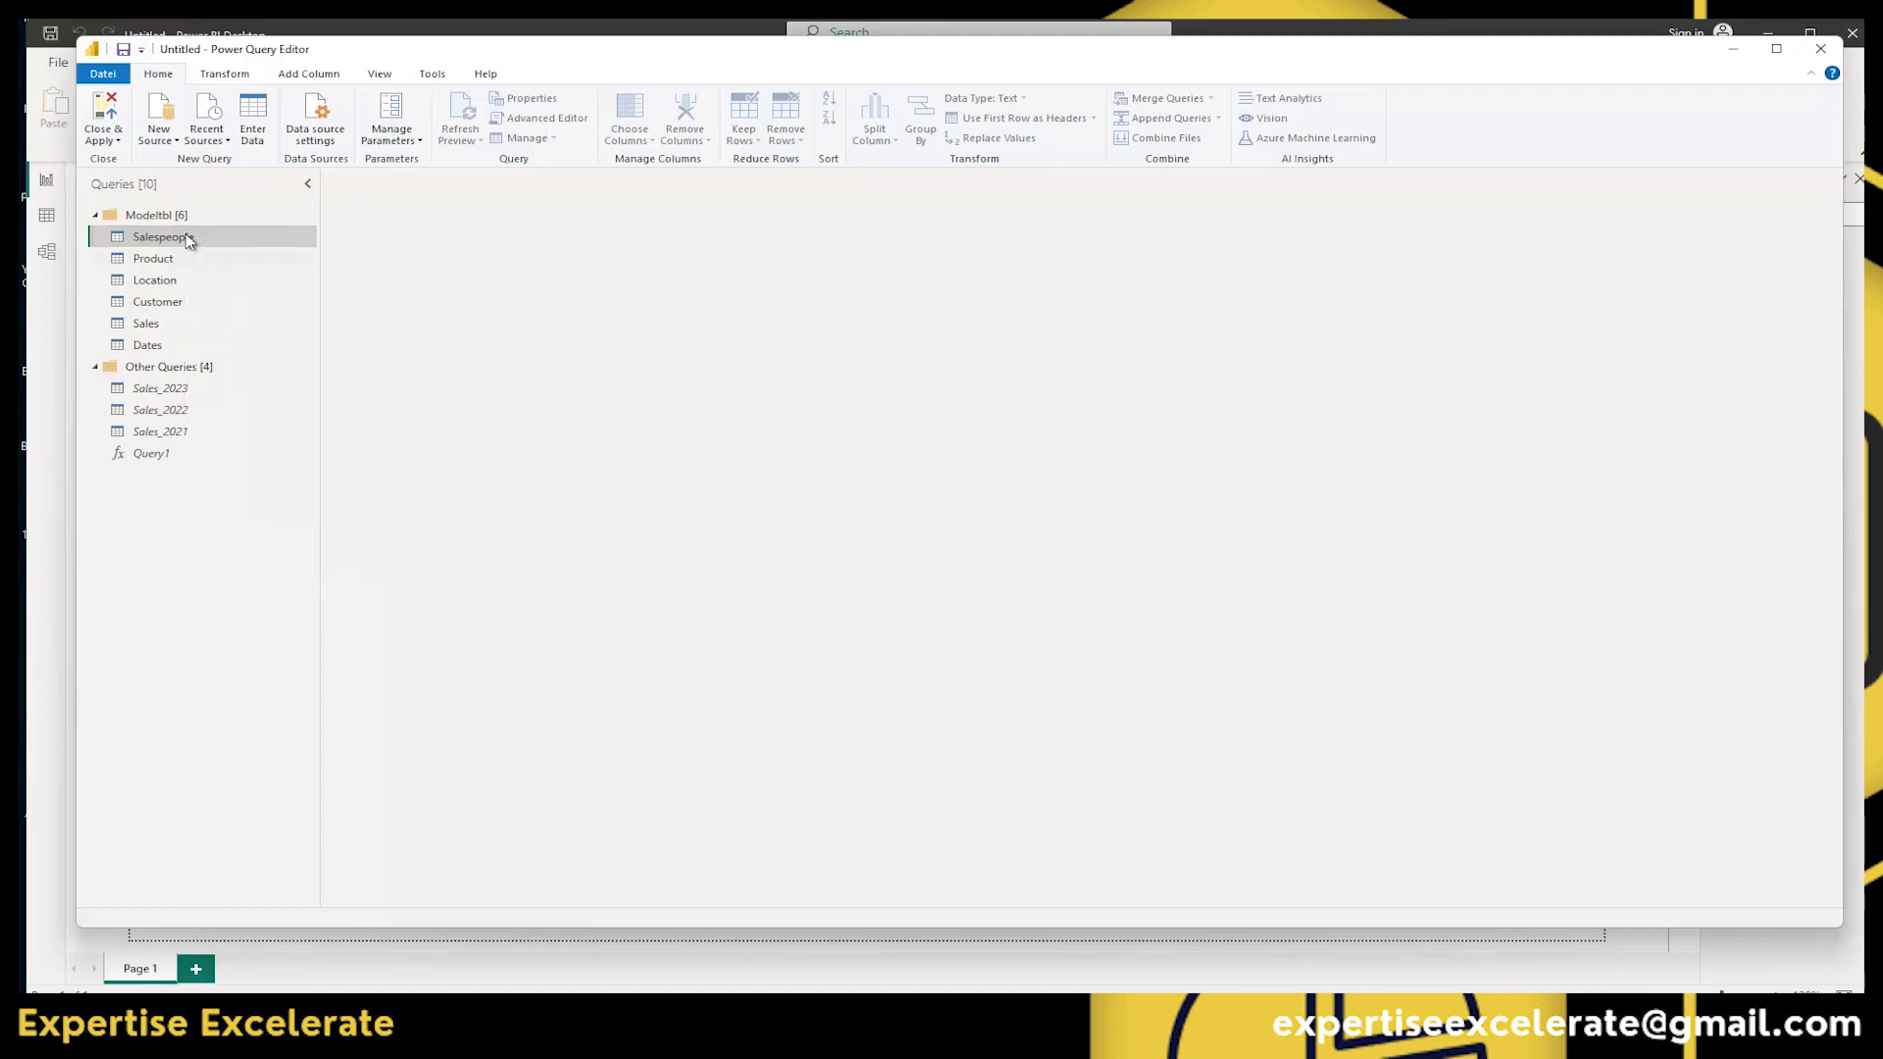
pyautogui.click(169, 236)
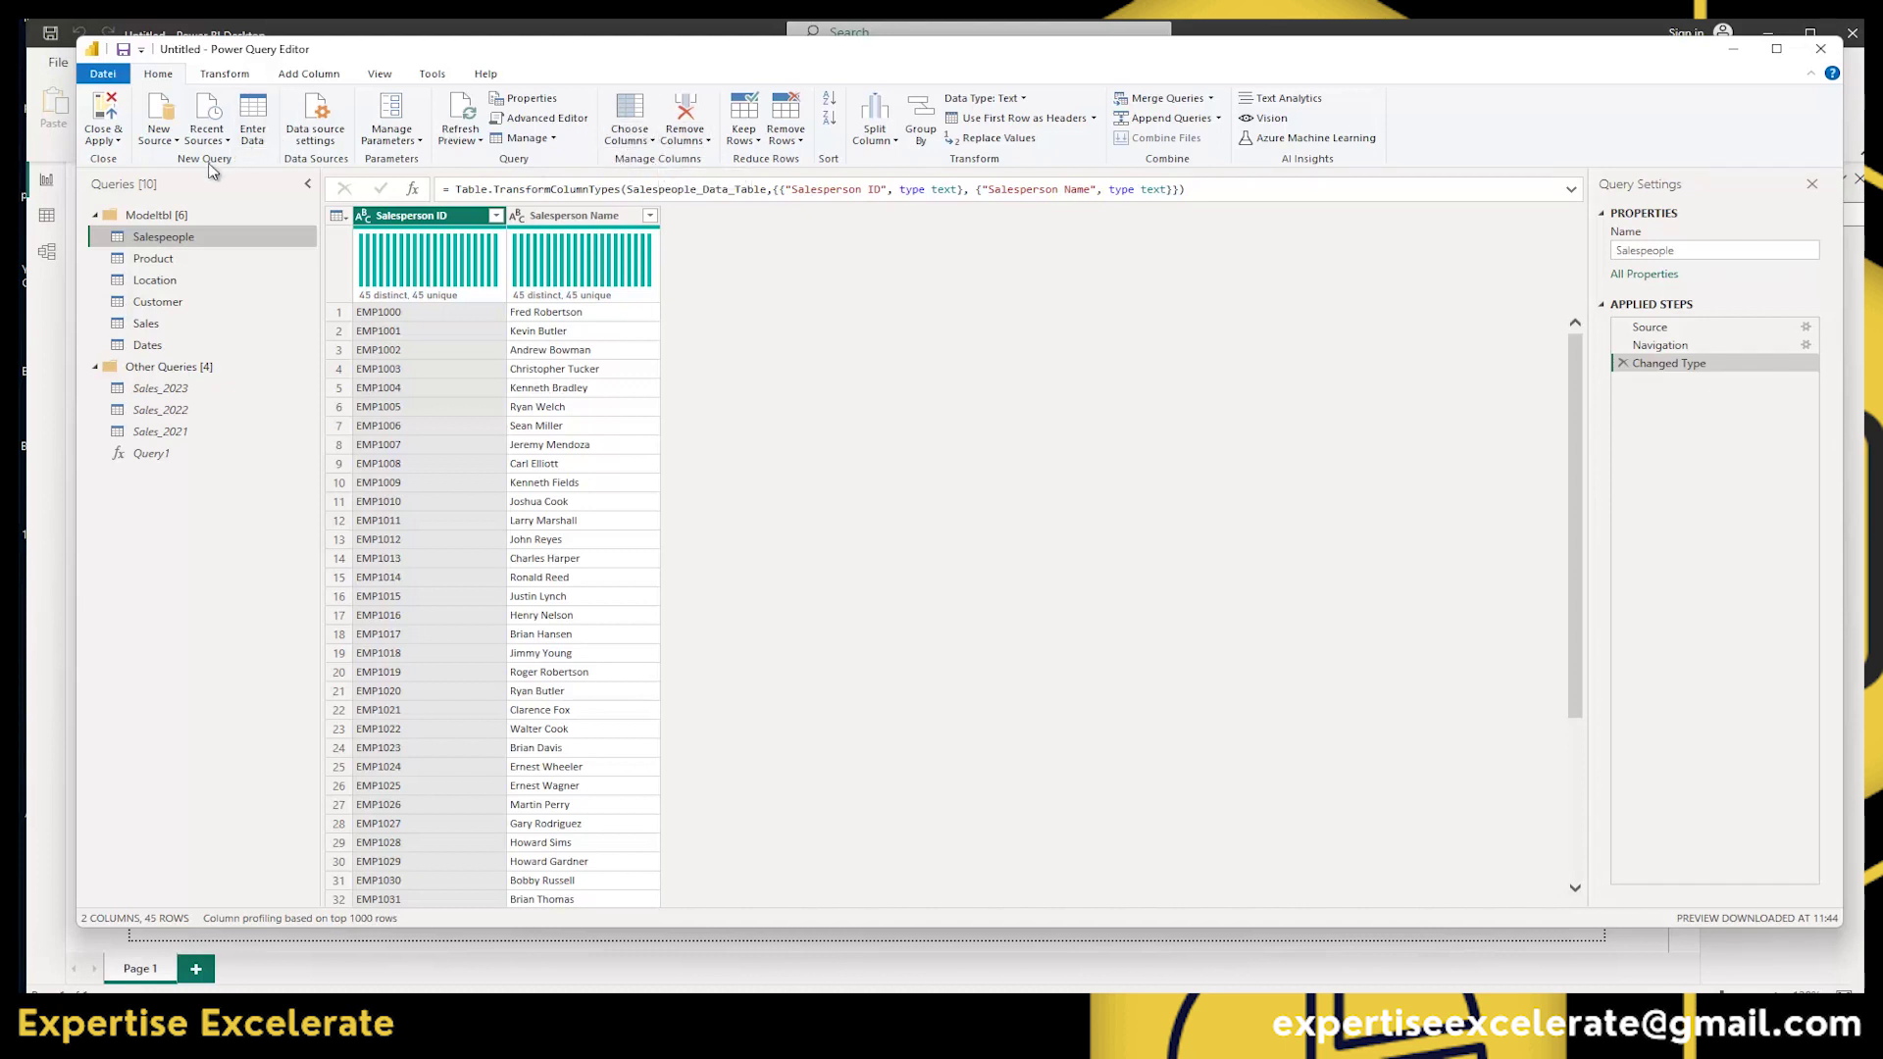
pyautogui.click(147, 324)
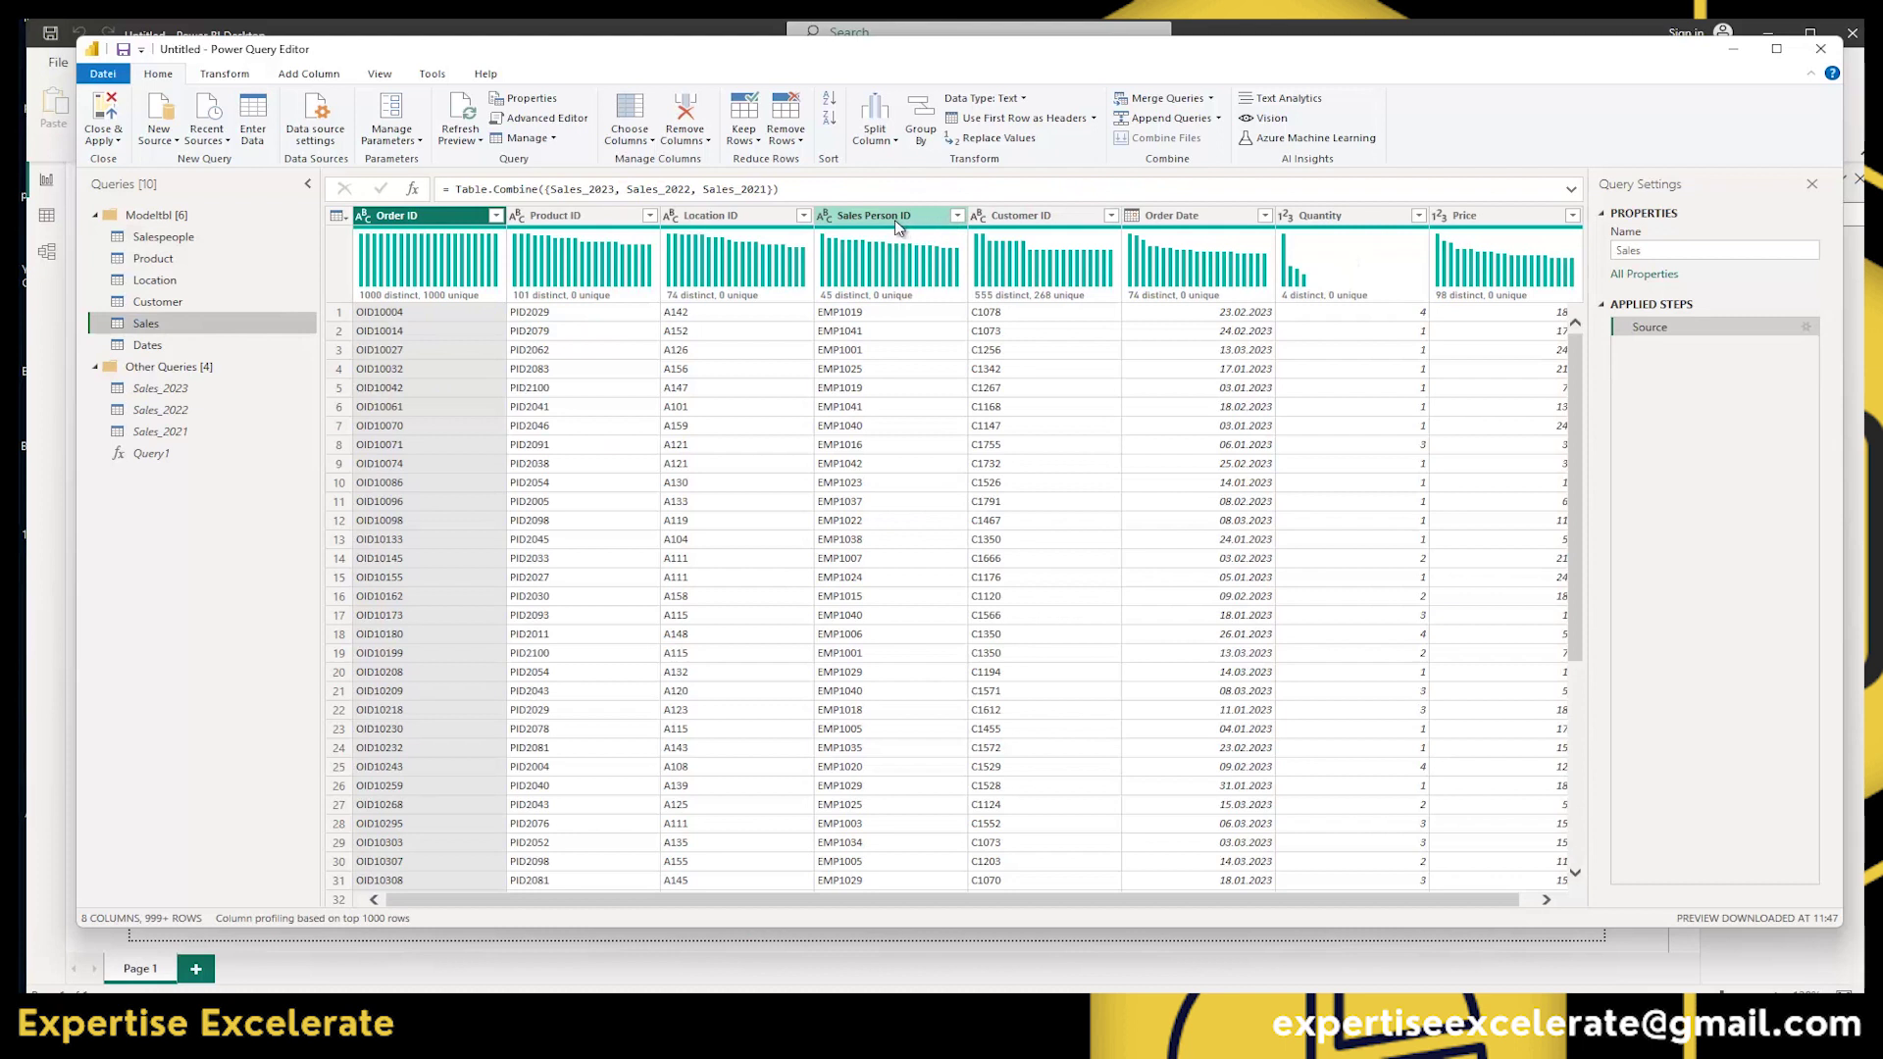
pyautogui.click(644, 143)
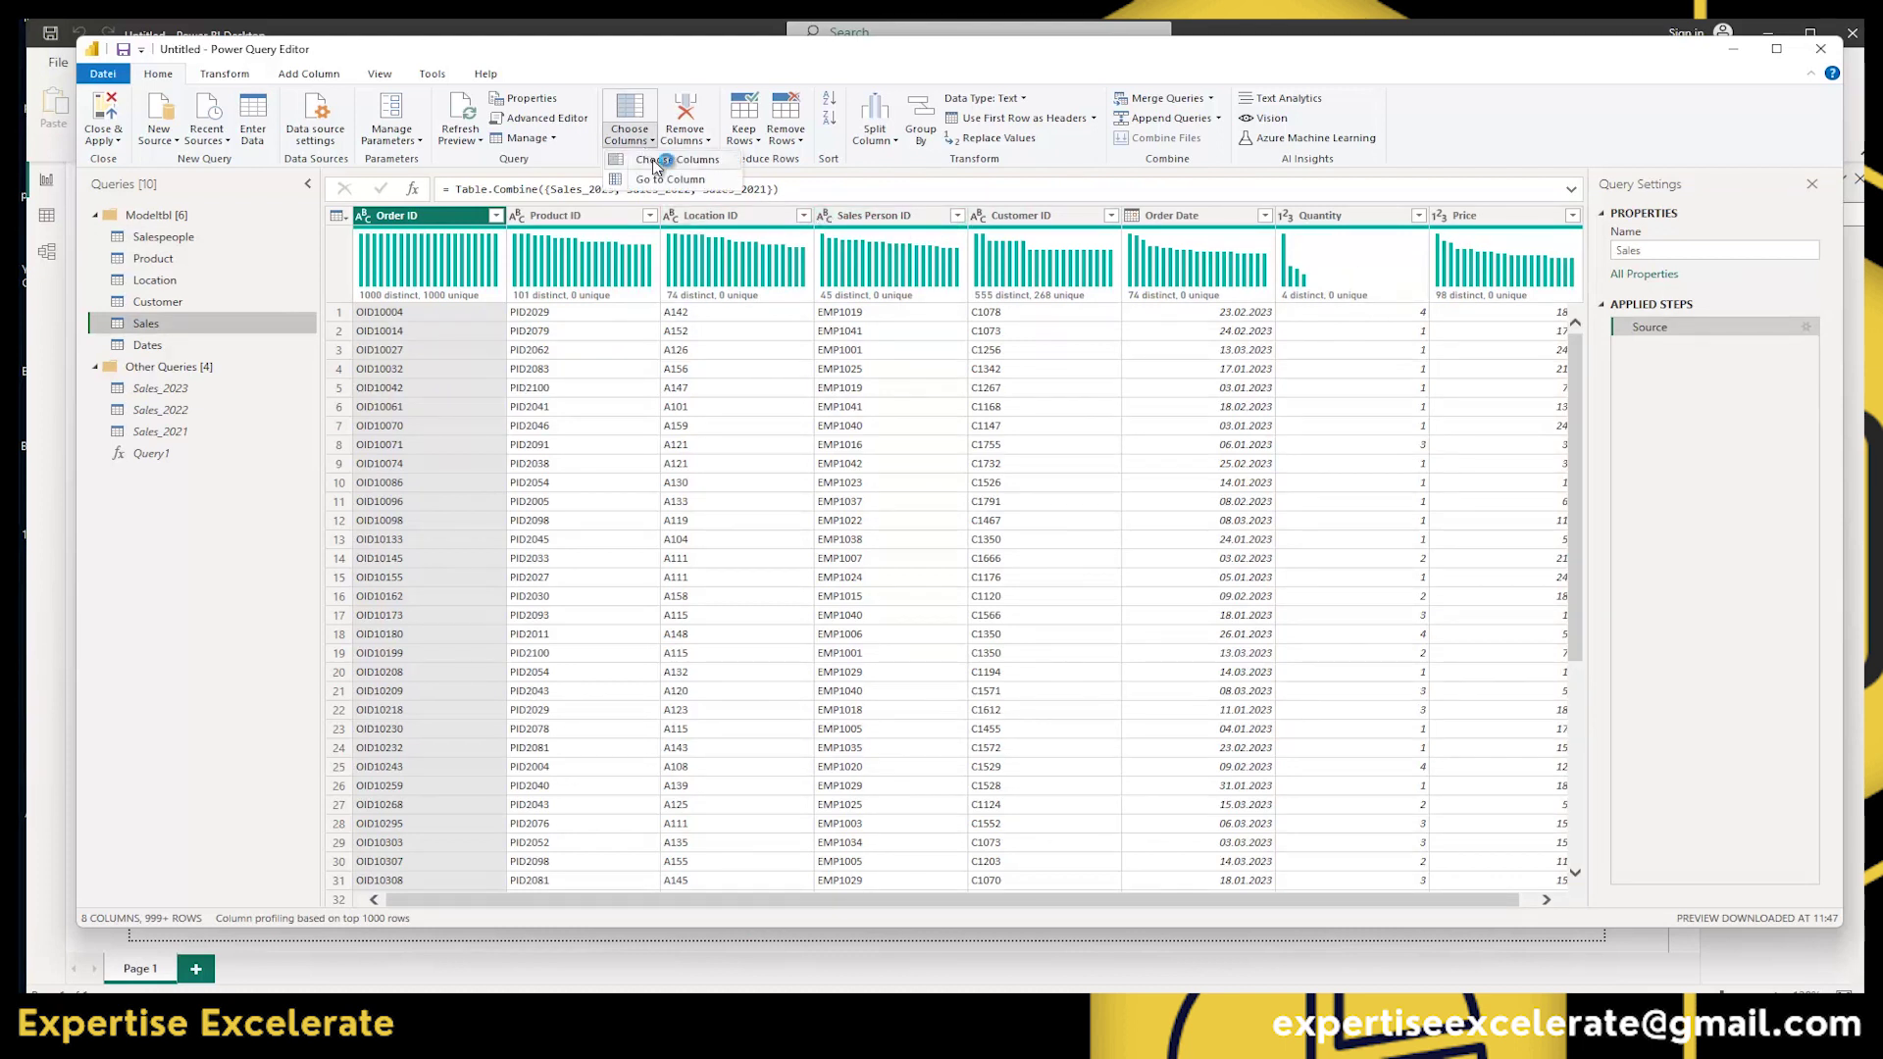
pyautogui.click(655, 162)
pyautogui.moveTo(1625, 322); pyautogui.dragTo(676, 205)
pyautogui.click(606, 301)
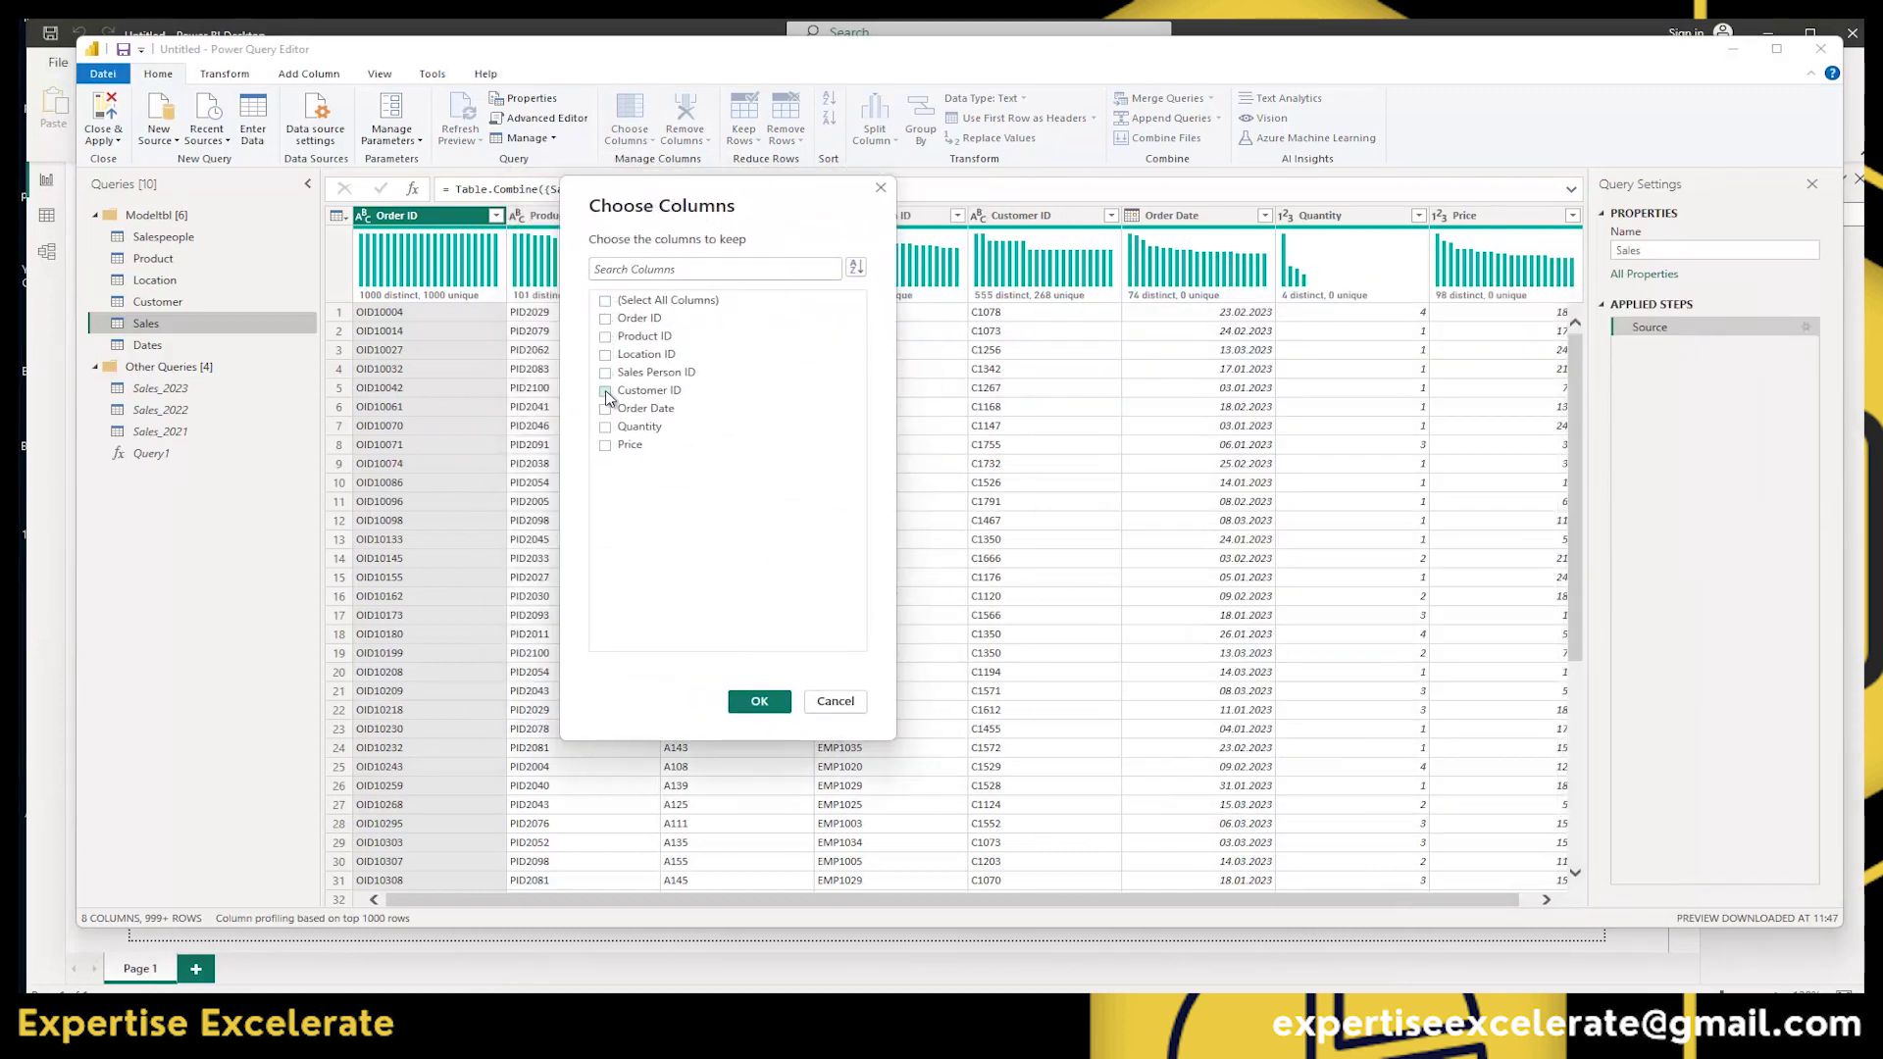
pyautogui.click(606, 372)
pyautogui.click(605, 410)
pyautogui.click(605, 445)
pyautogui.click(760, 701)
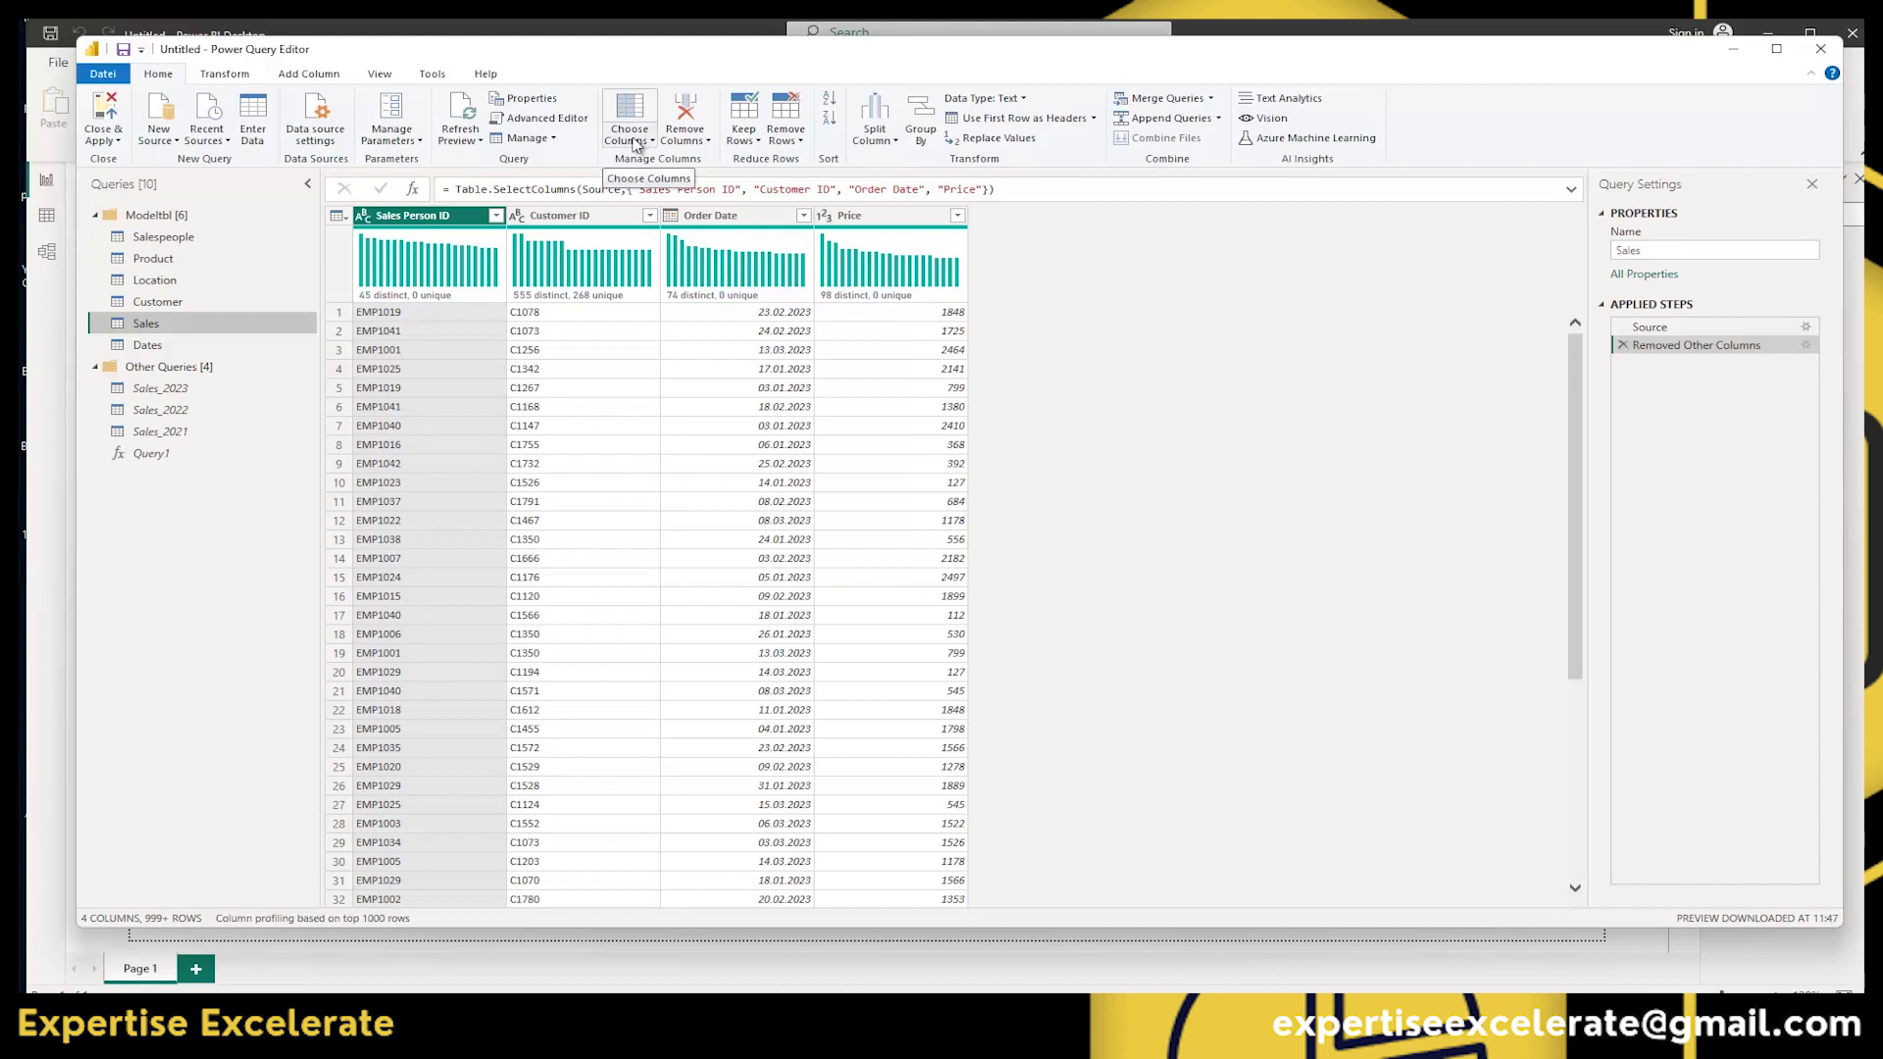
pyautogui.click(589, 215)
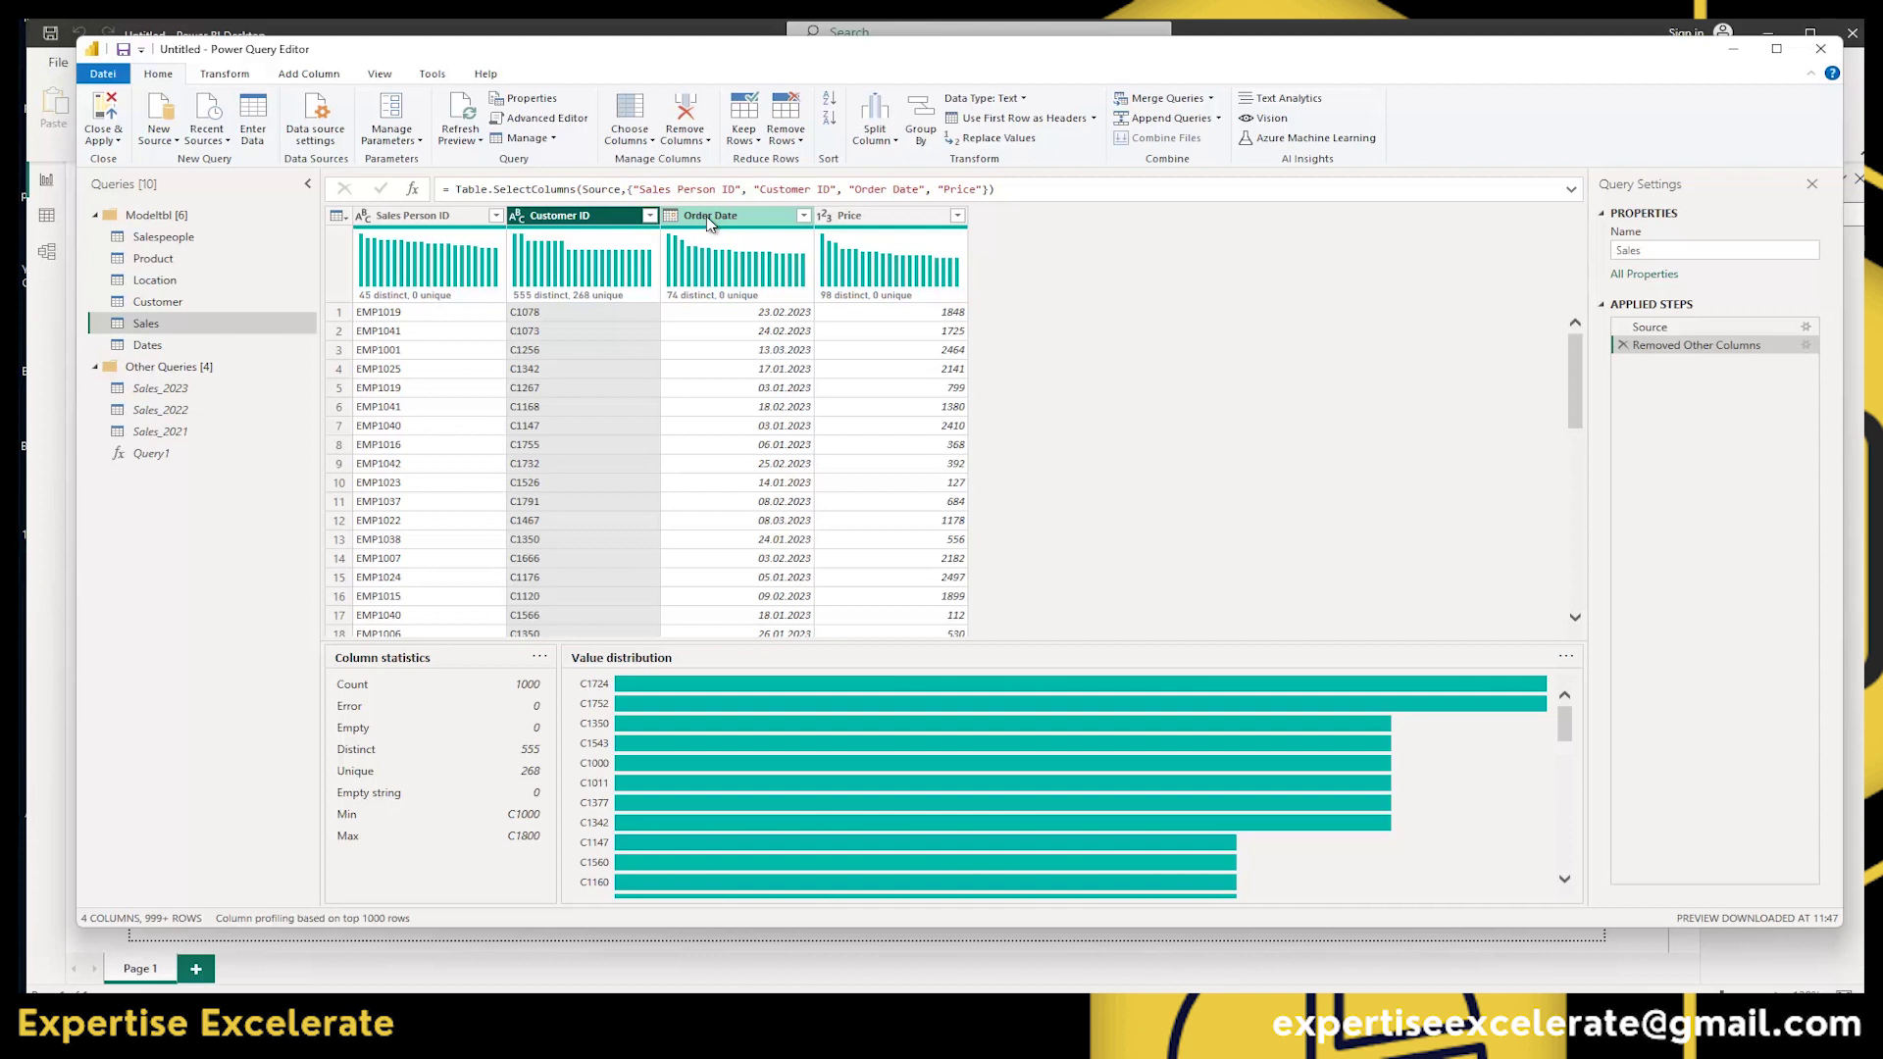
pyautogui.keyDown('ctrl'); pyautogui.click(710, 216); pyautogui.keyUp('ctrl')
pyautogui.rightClick(720, 215)
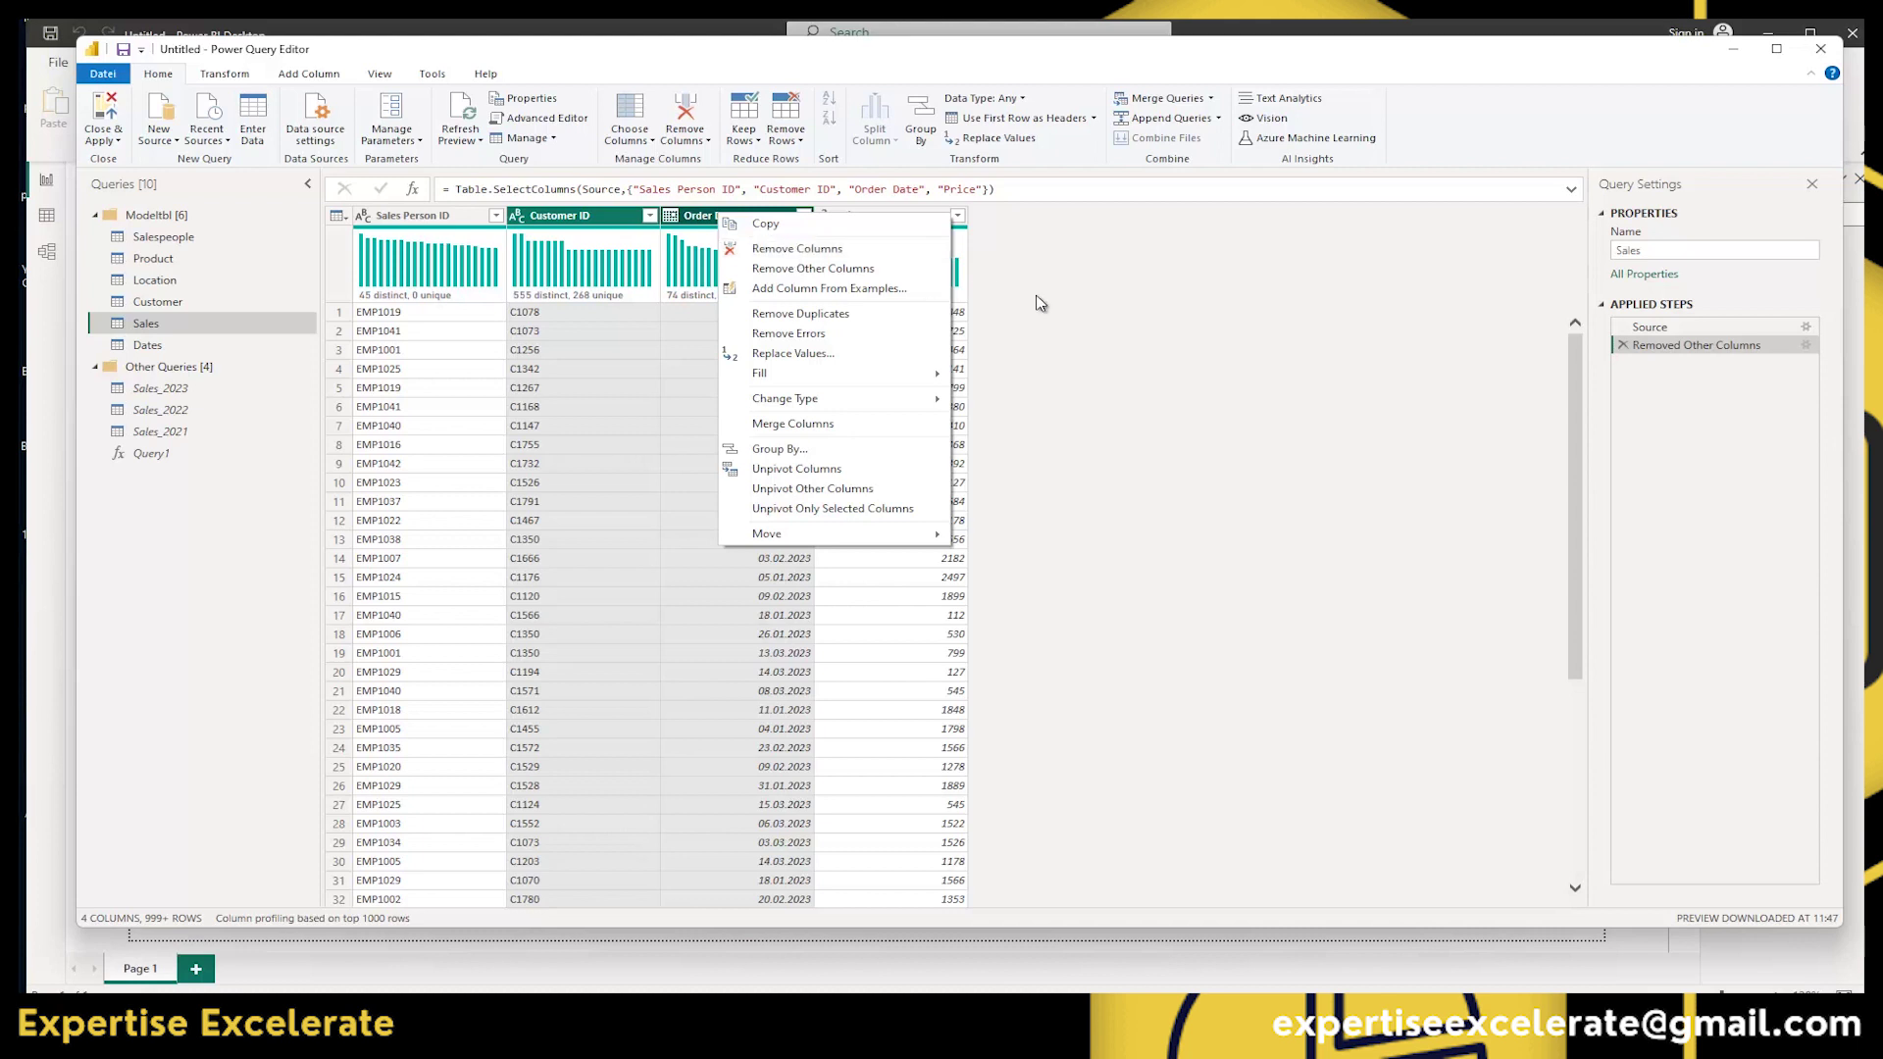
pyautogui.click(1113, 328)
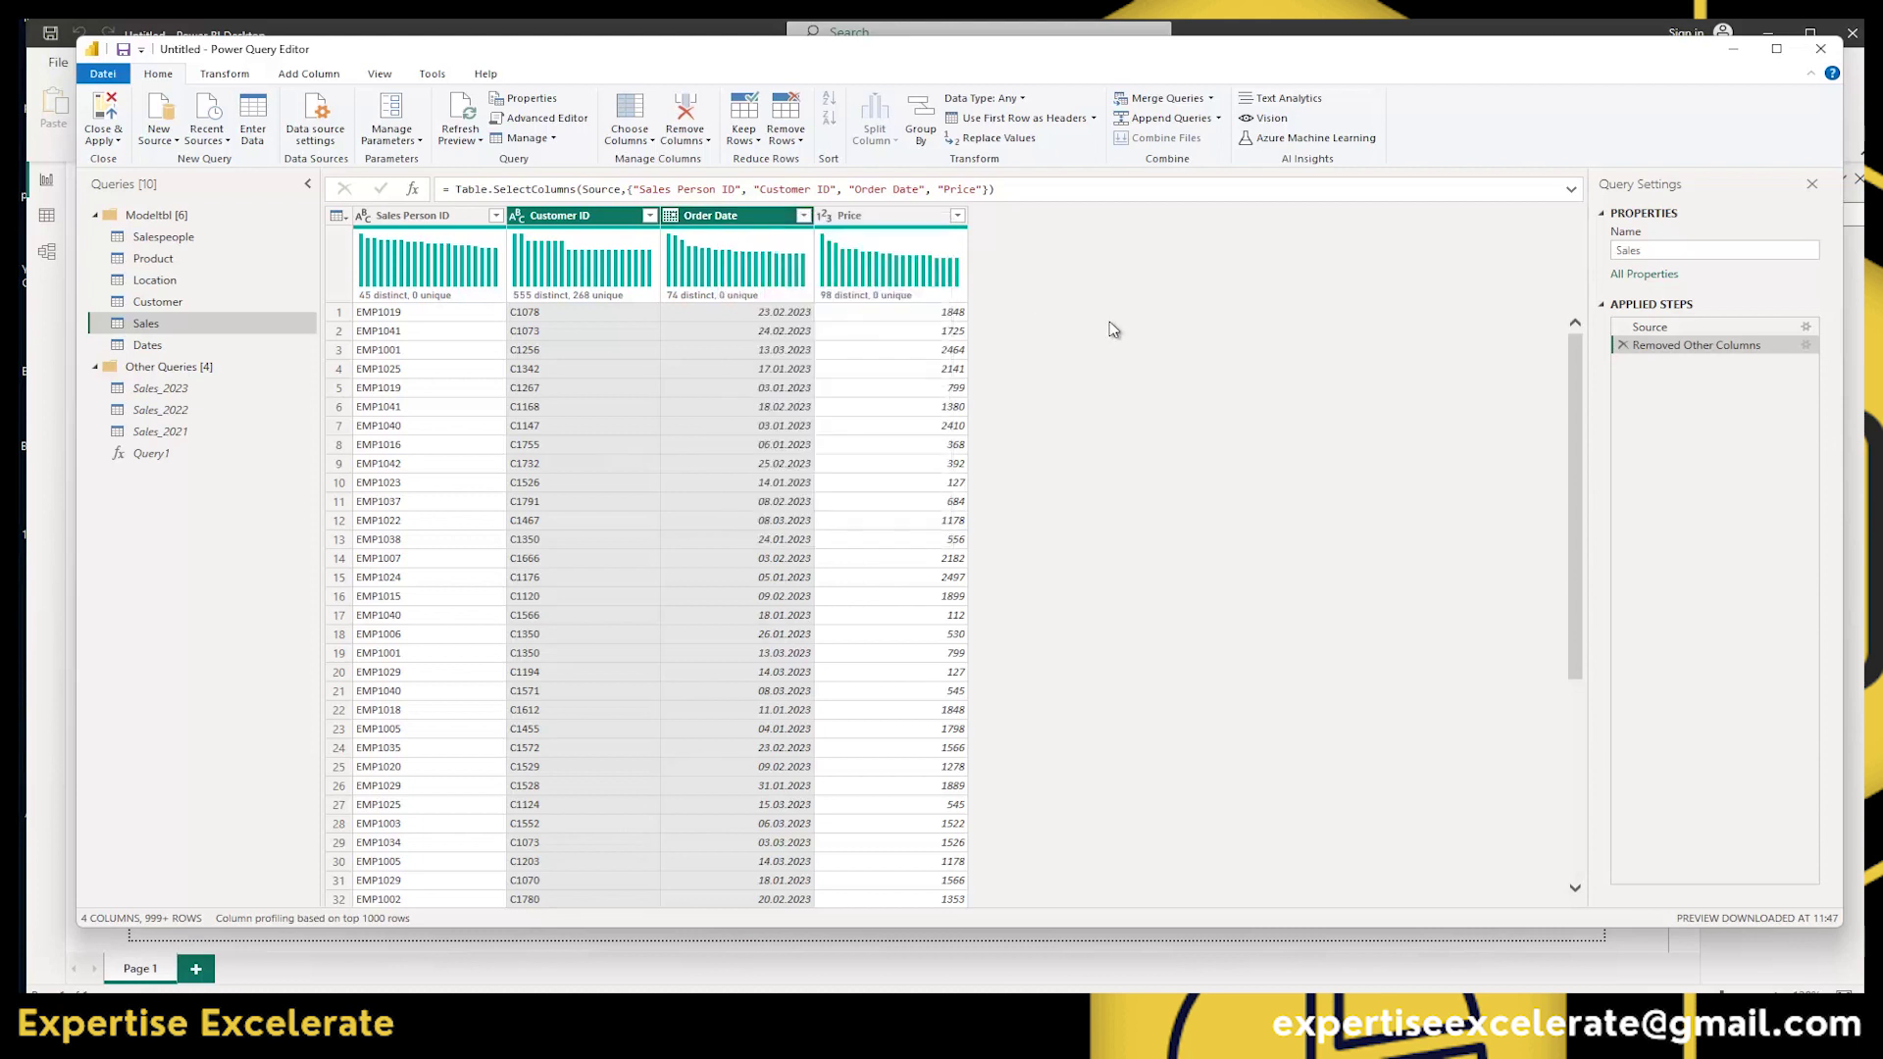
pyautogui.click(629, 141)
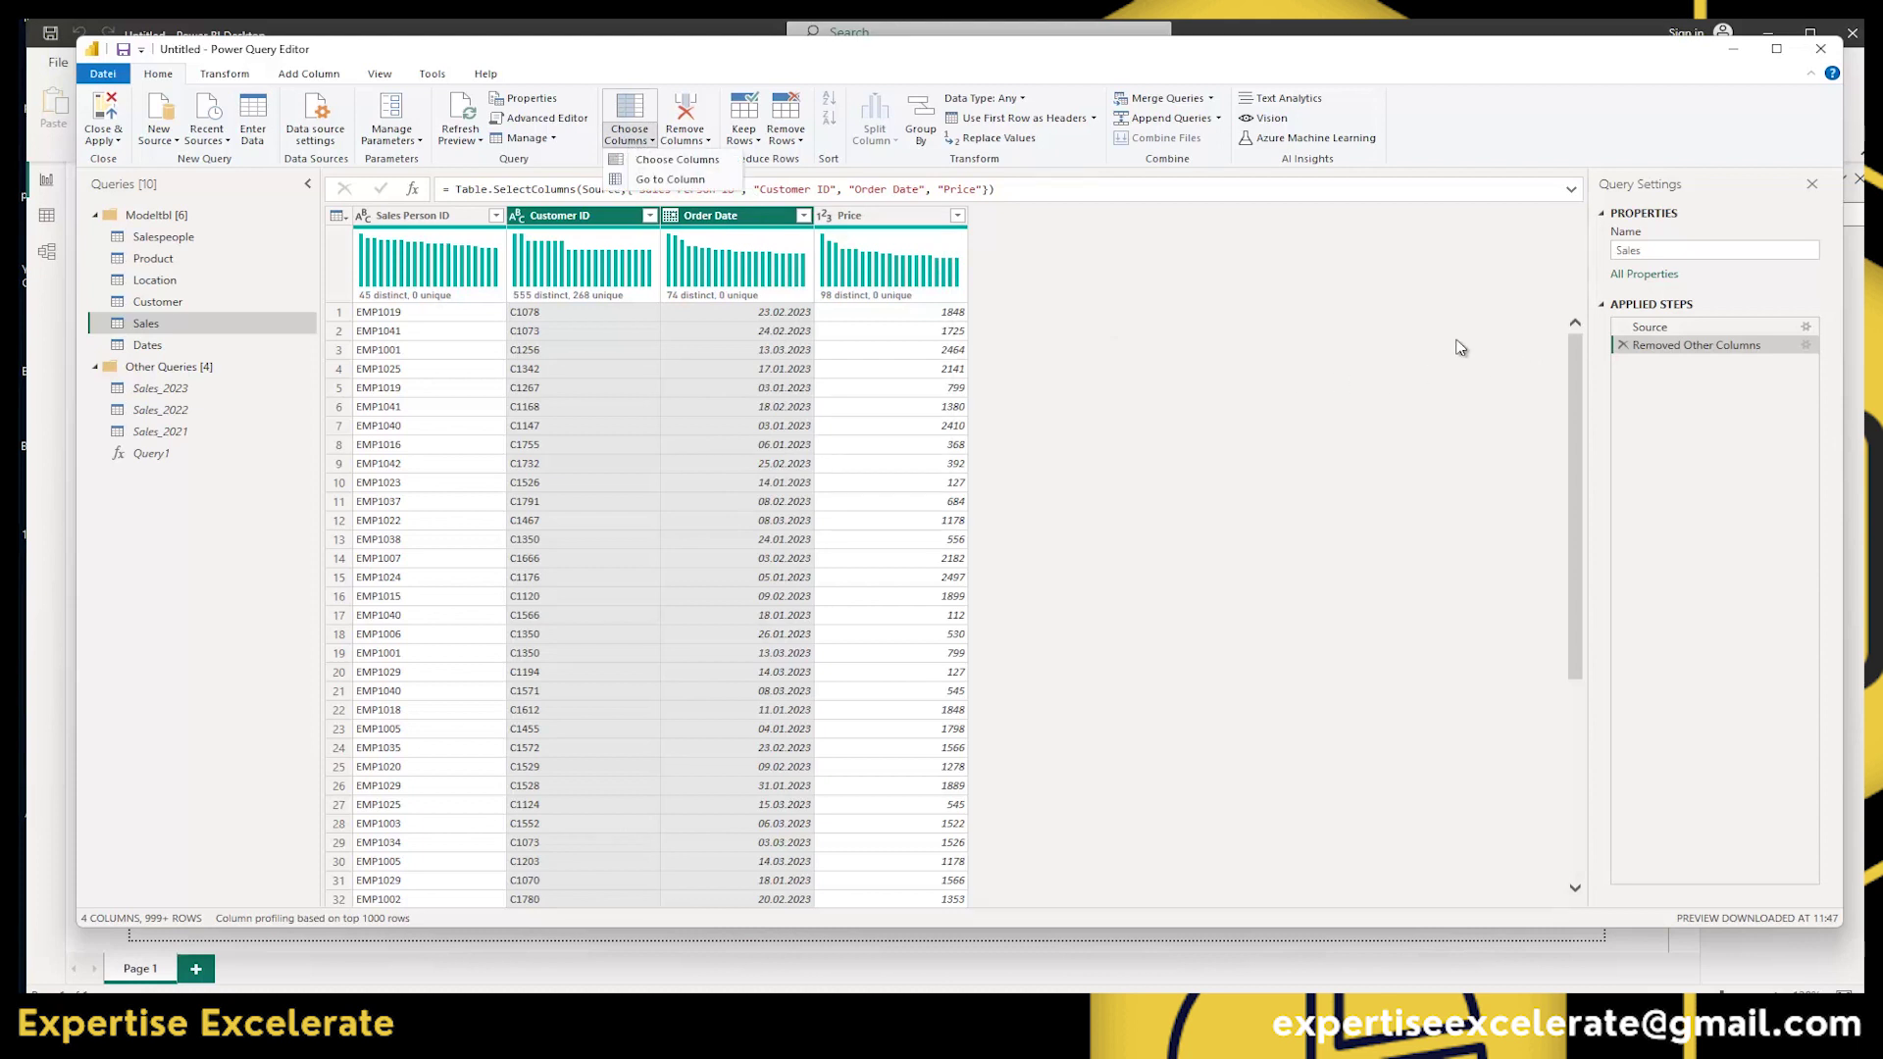
pyautogui.click(1630, 346)
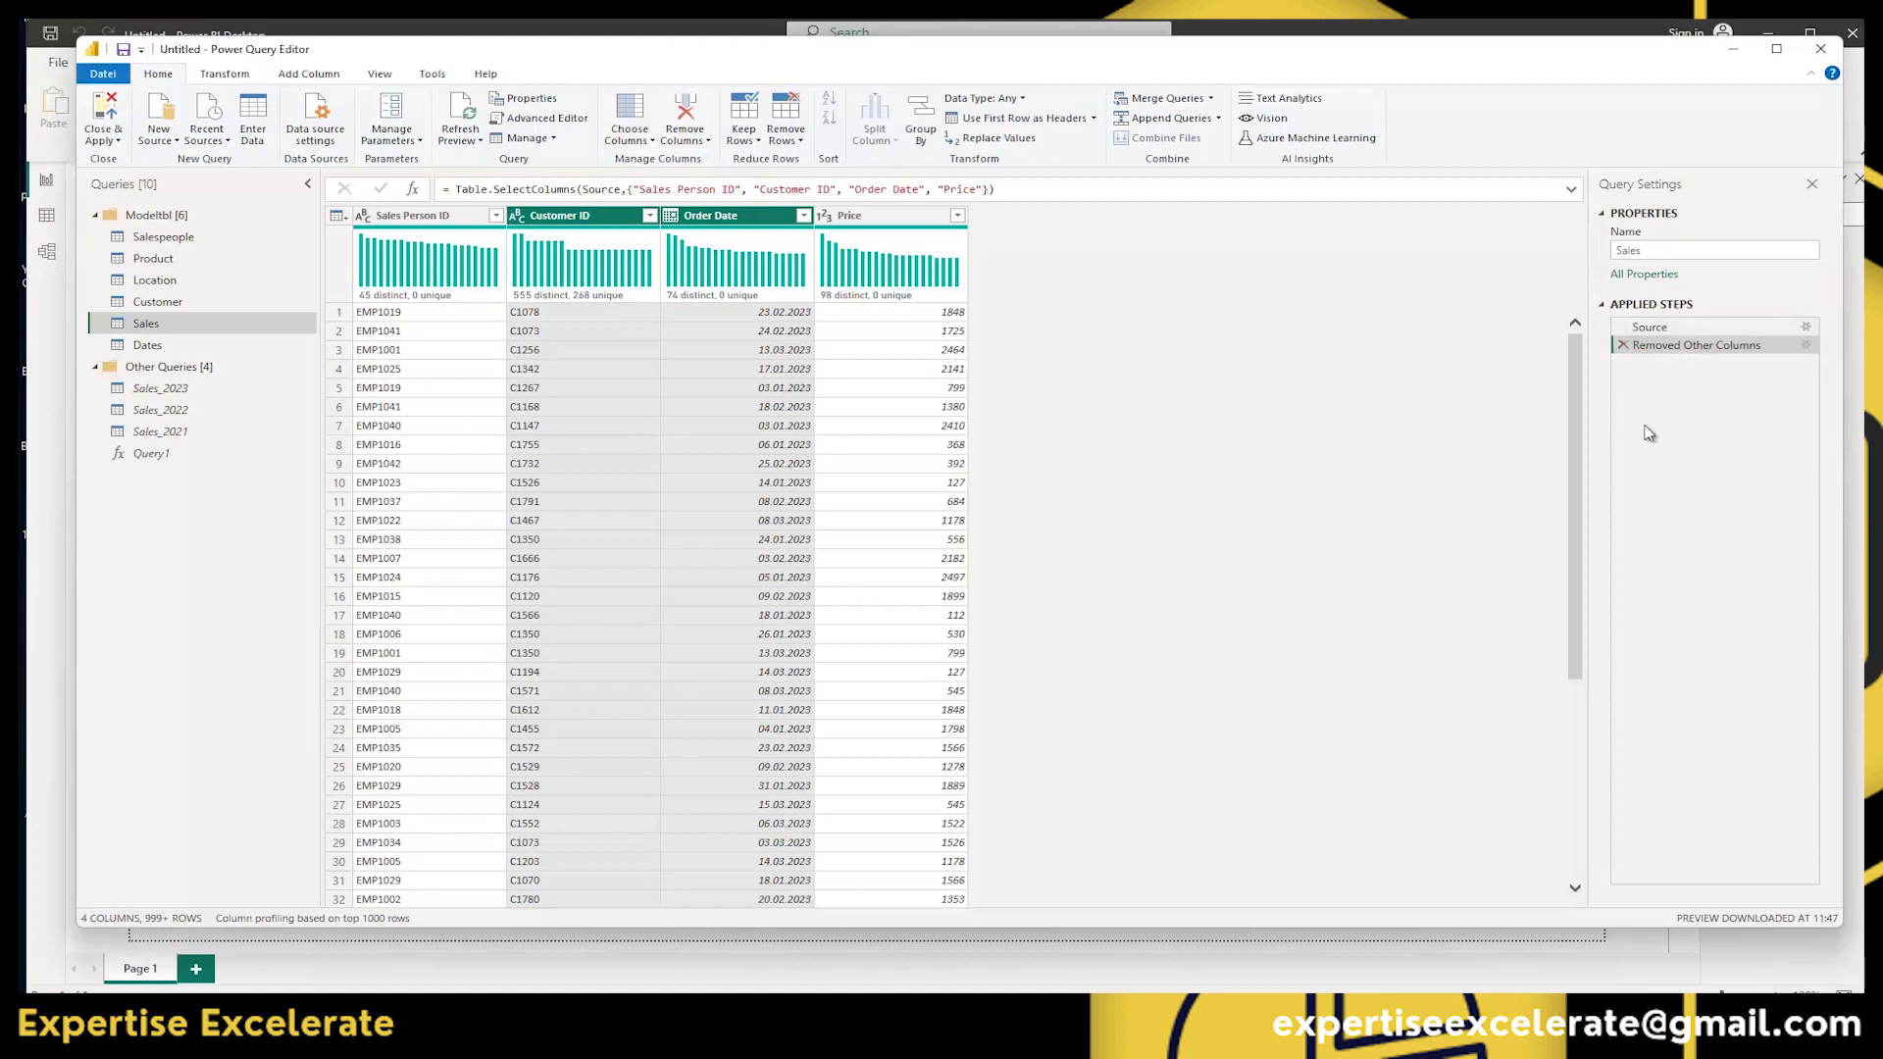
pyautogui.click(1622, 345)
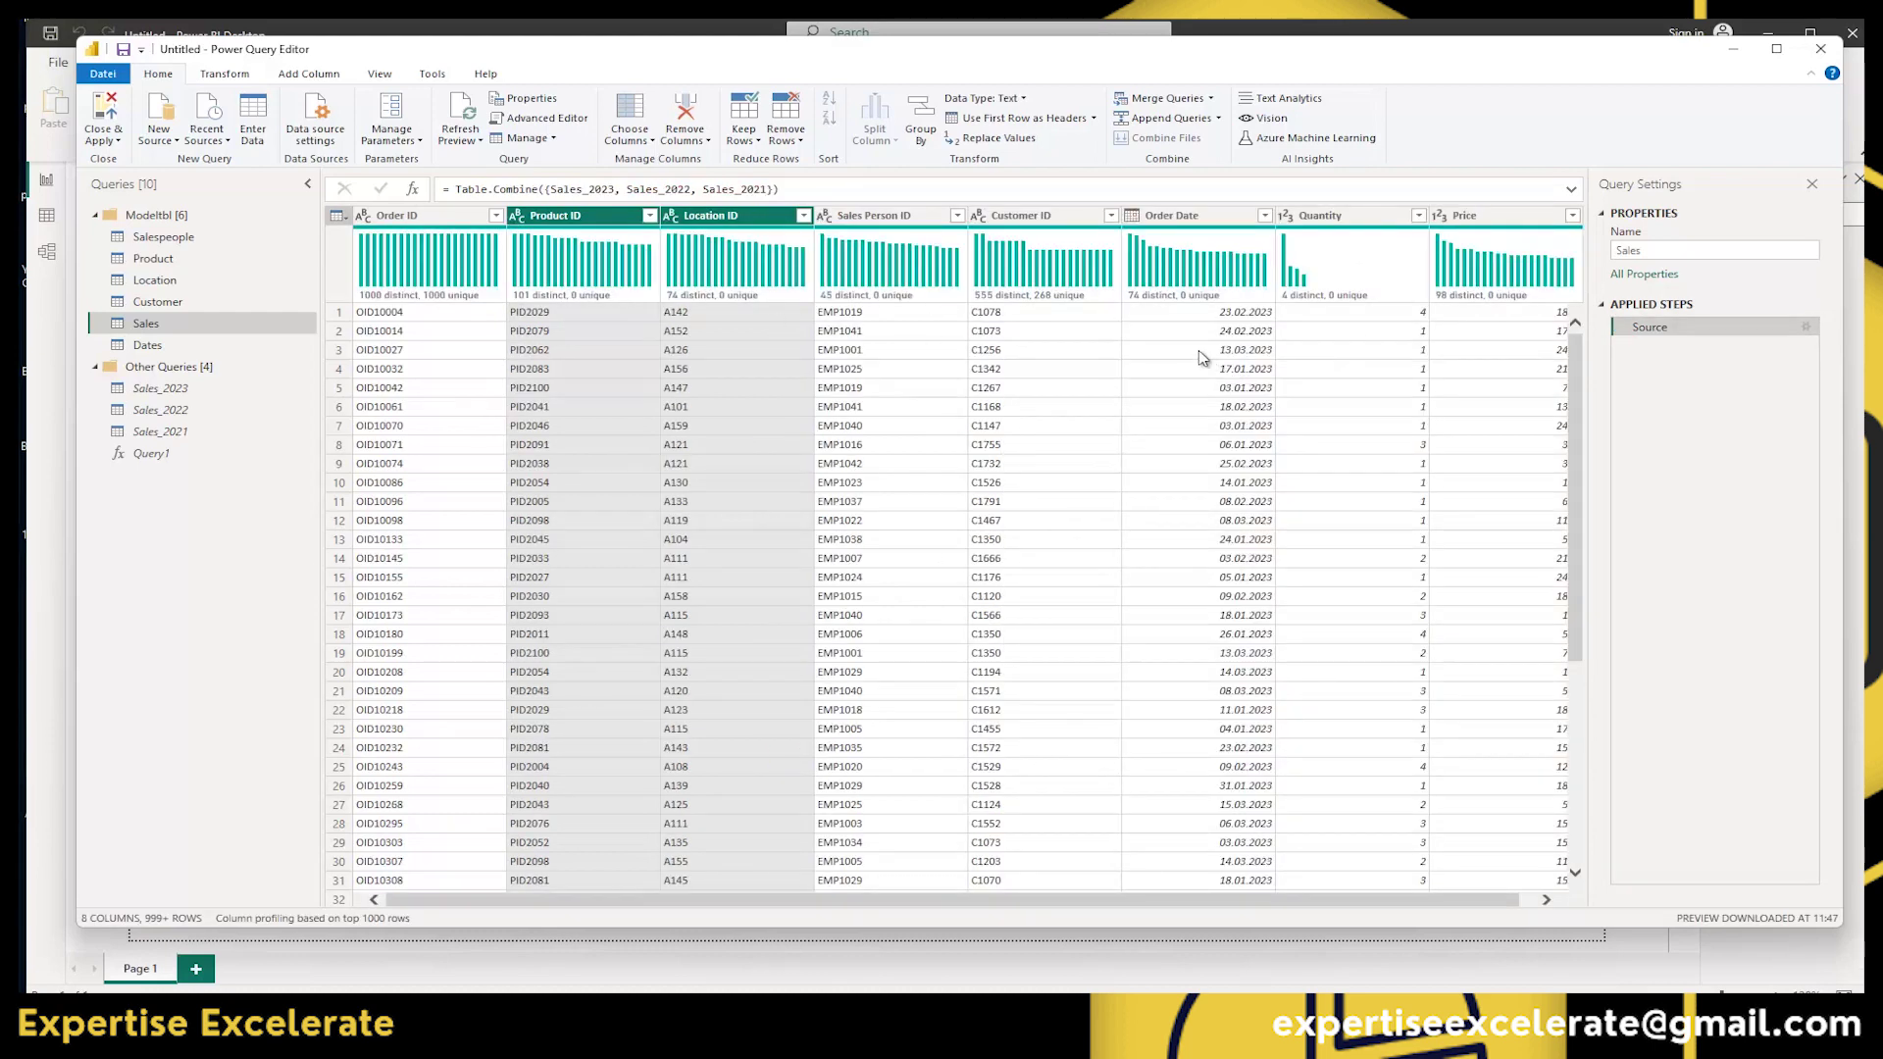
# Jump to the Quantity column using Go to Column.
pyautogui.click(652, 146)
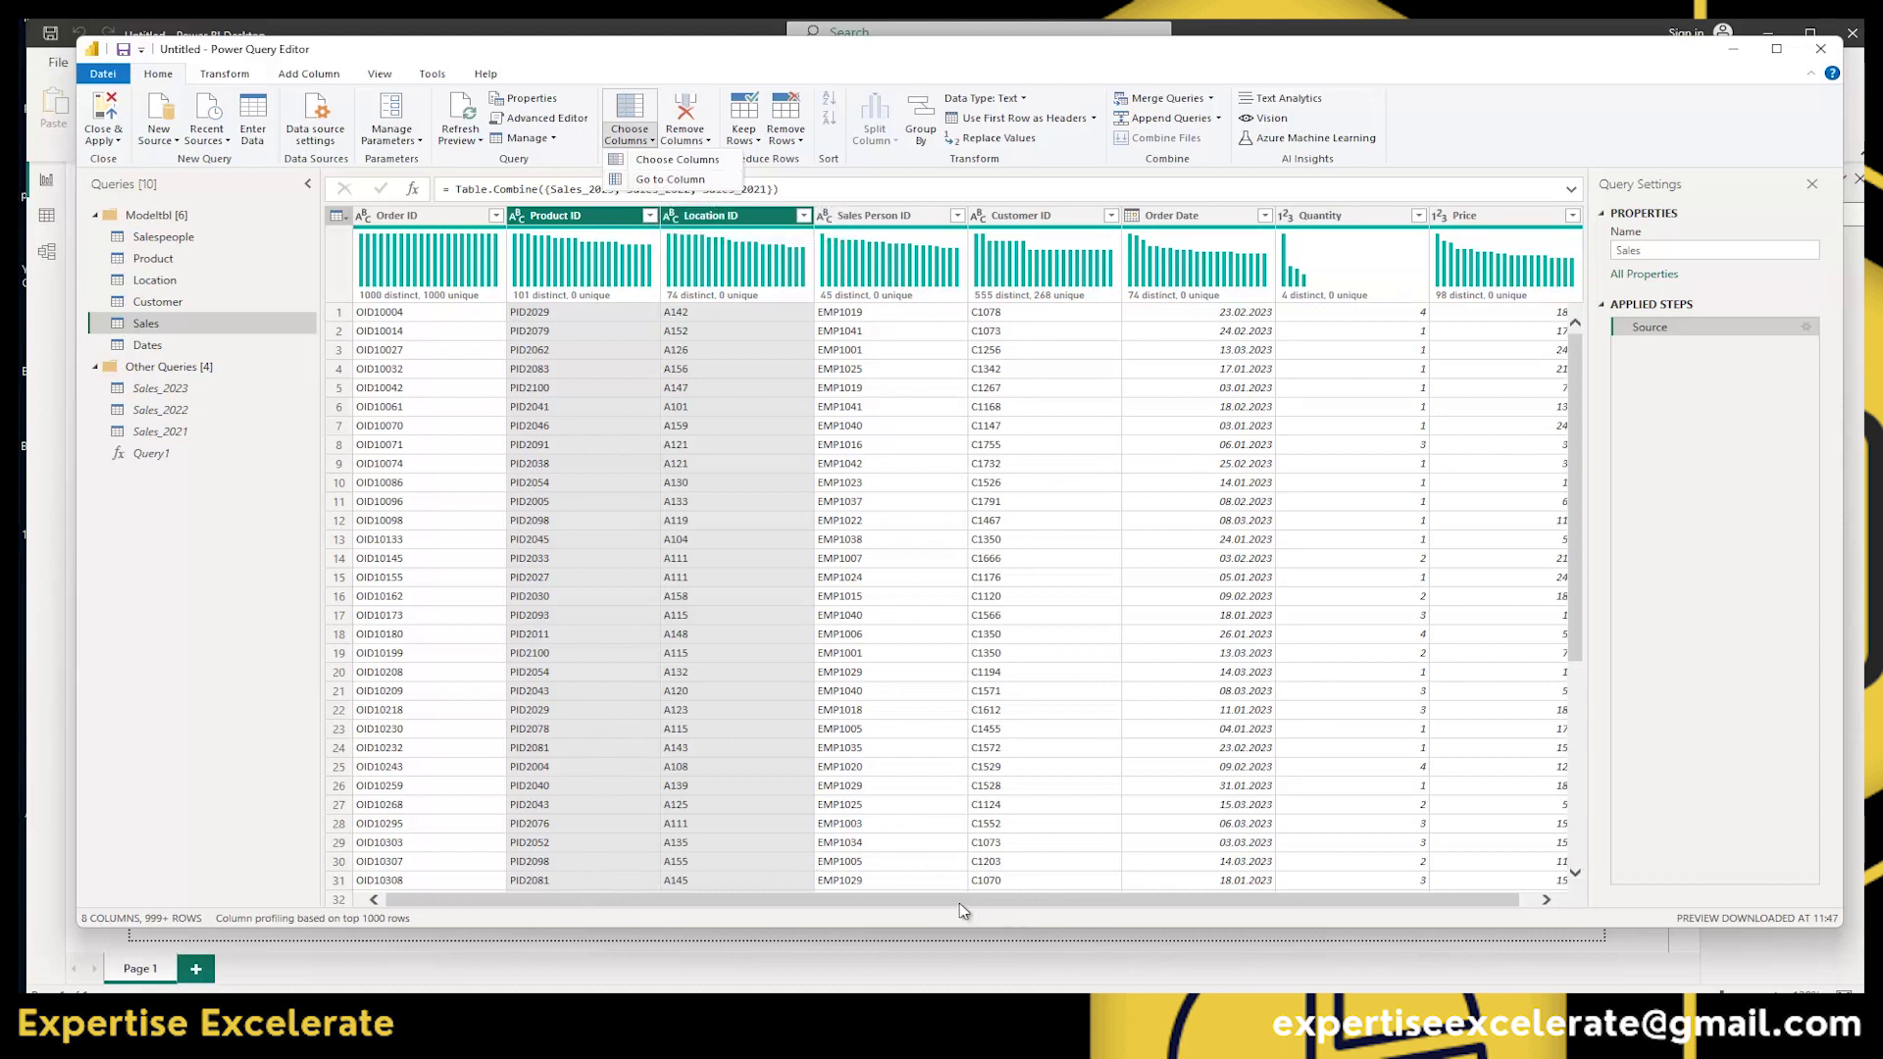
pyautogui.click(670, 179)
pyautogui.moveTo(1598, 304); pyautogui.dragTo(815, 162)
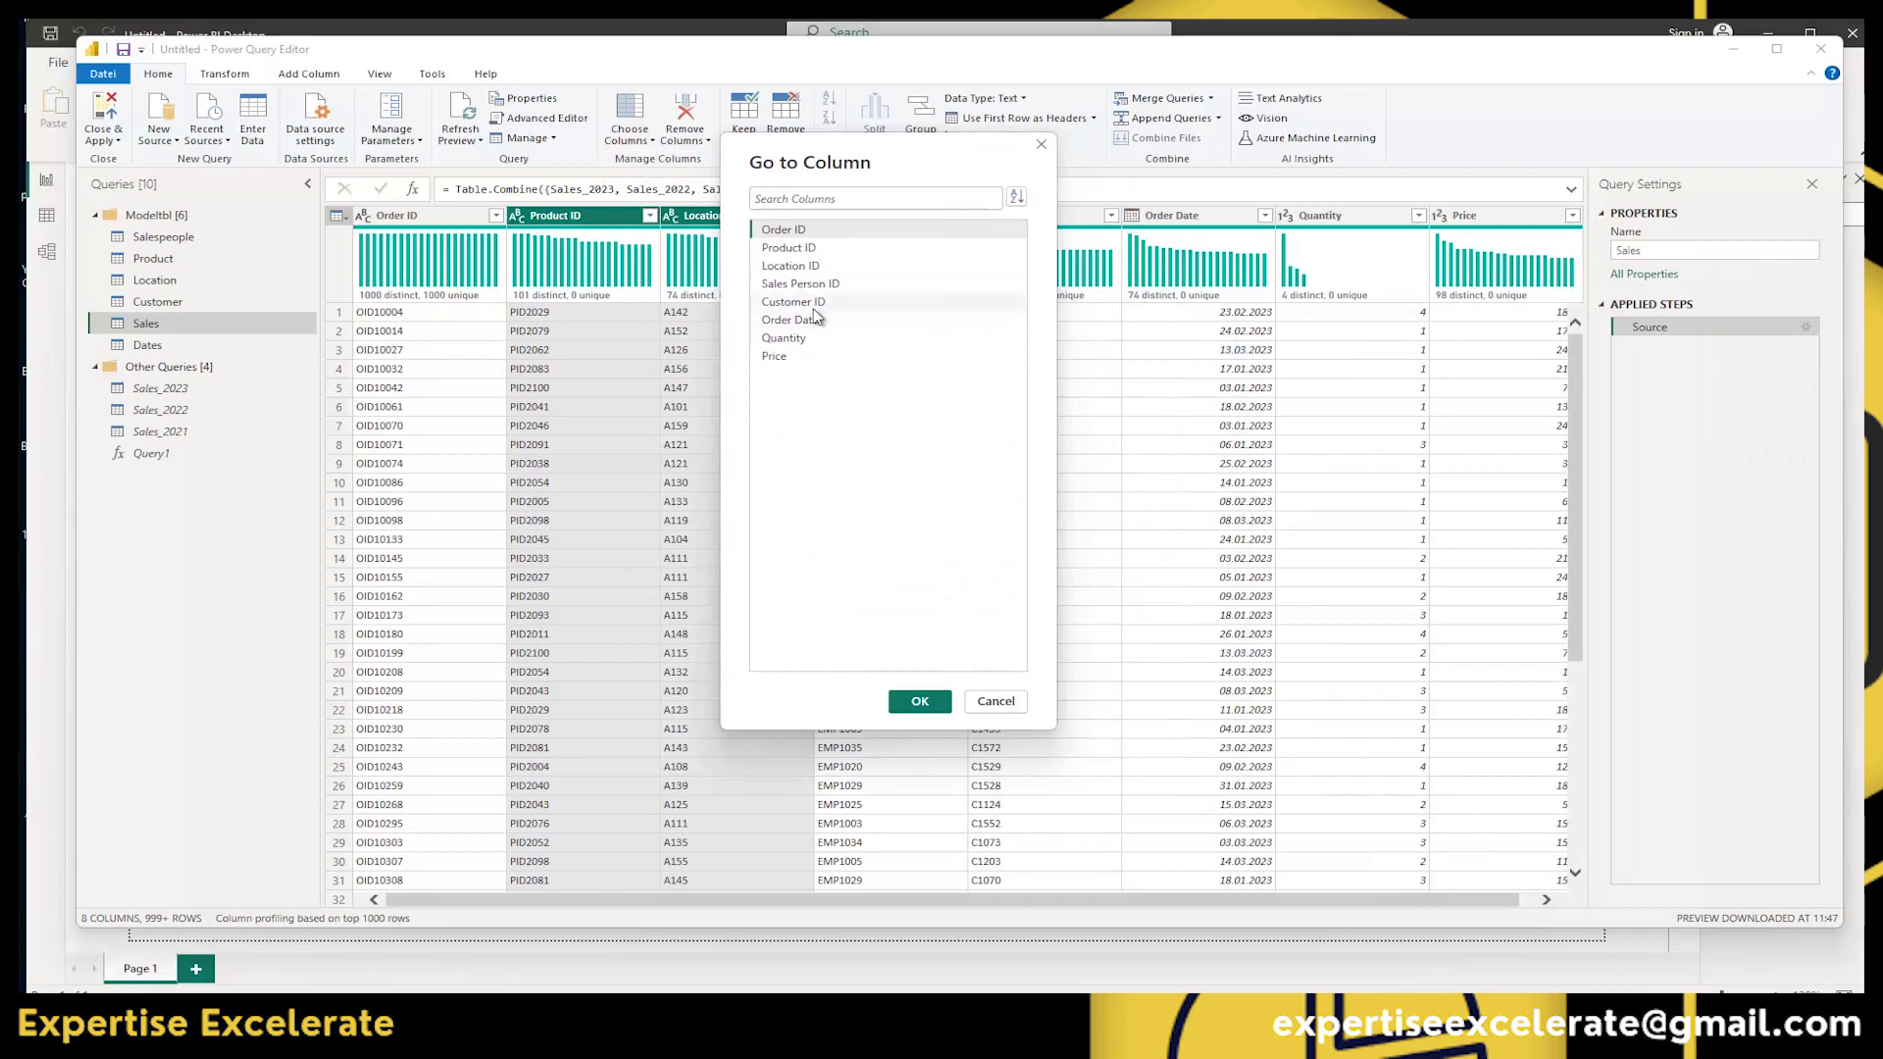
pyautogui.click(796, 340)
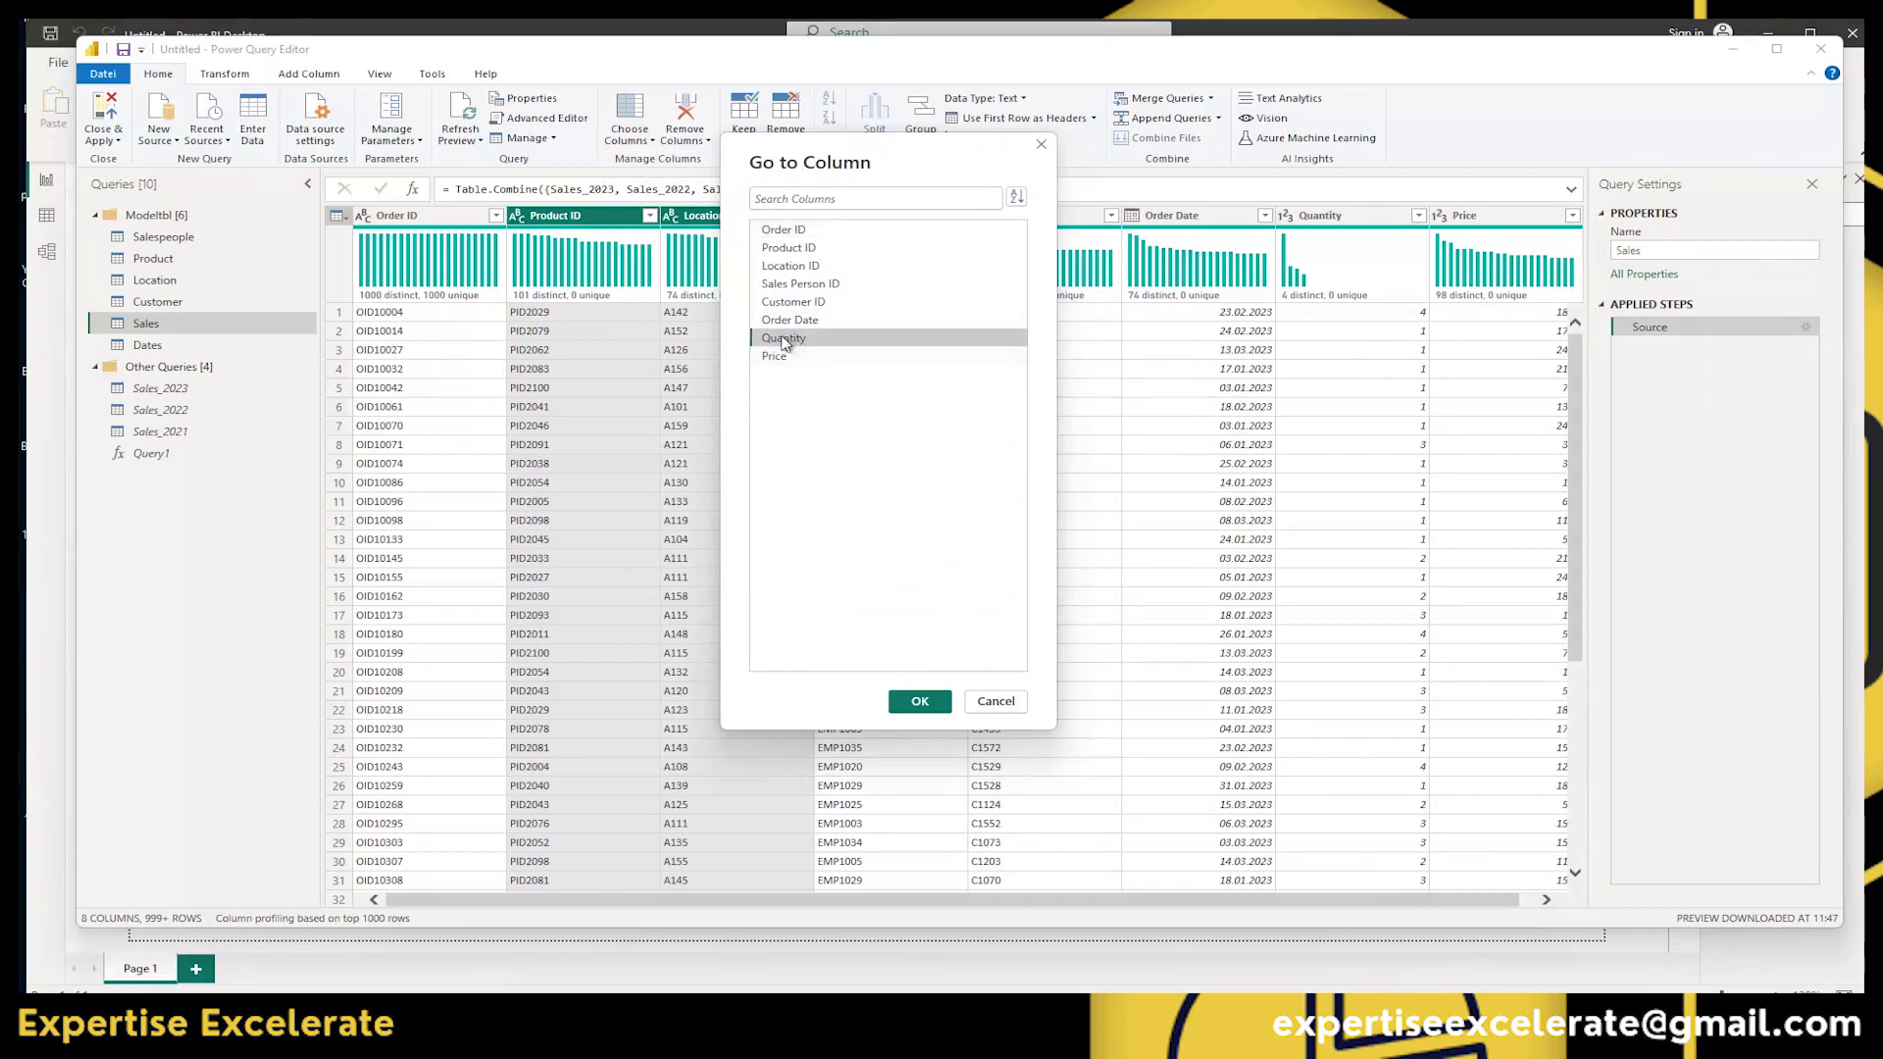
pyautogui.click(912, 704)
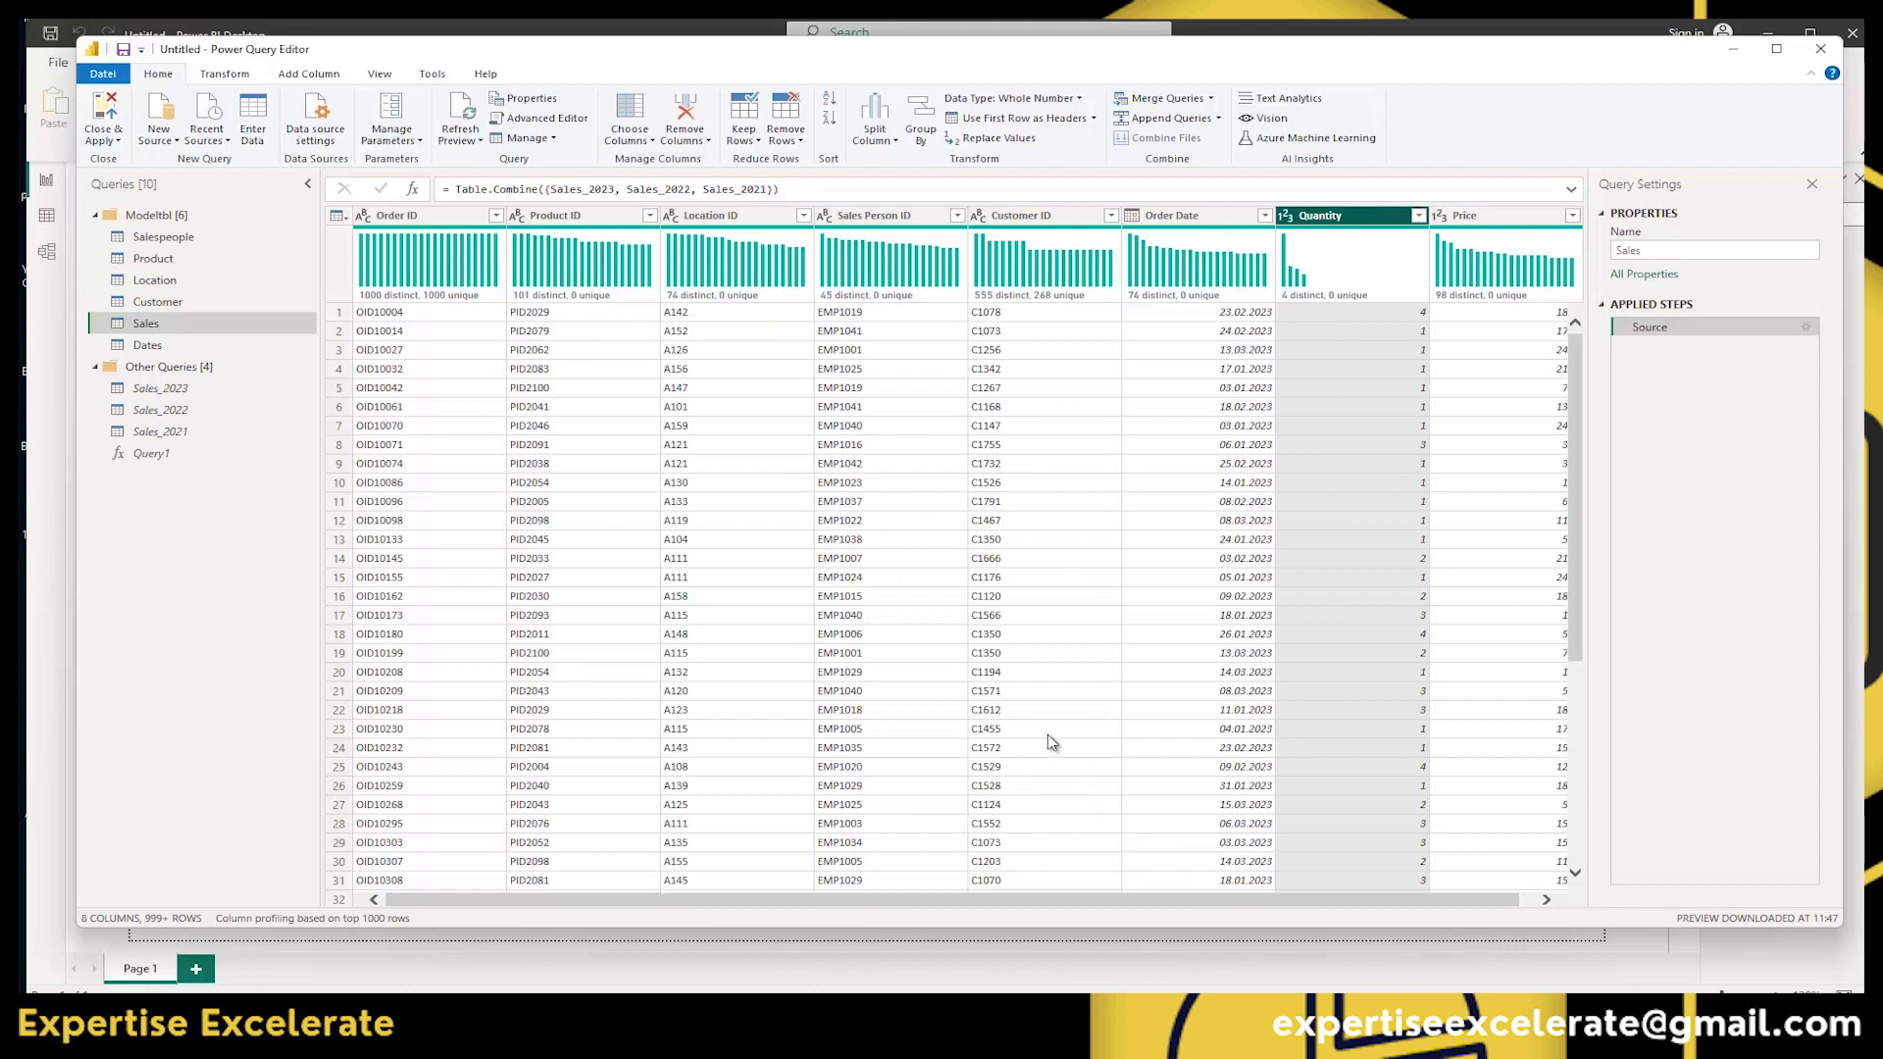
# Remove the Quantity column, then delete that step to restore it.
pyautogui.click(703, 144)
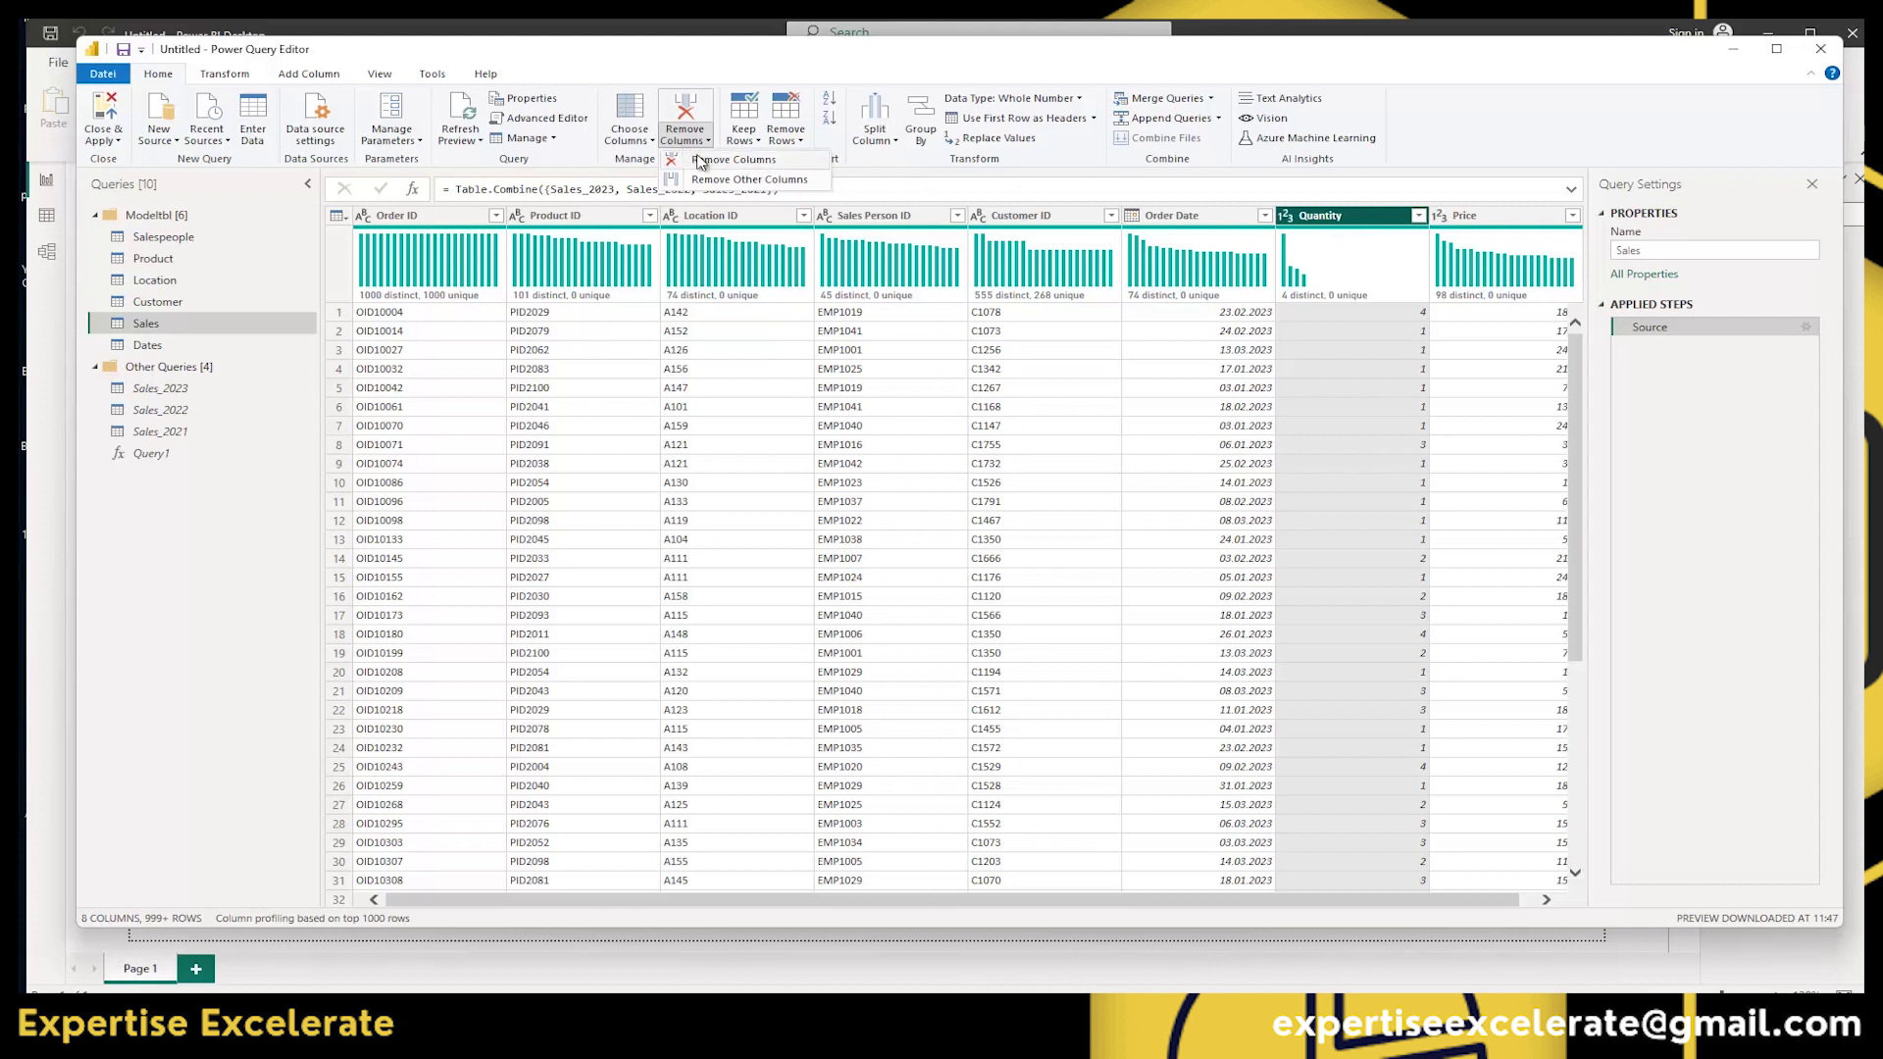
pyautogui.click(703, 161)
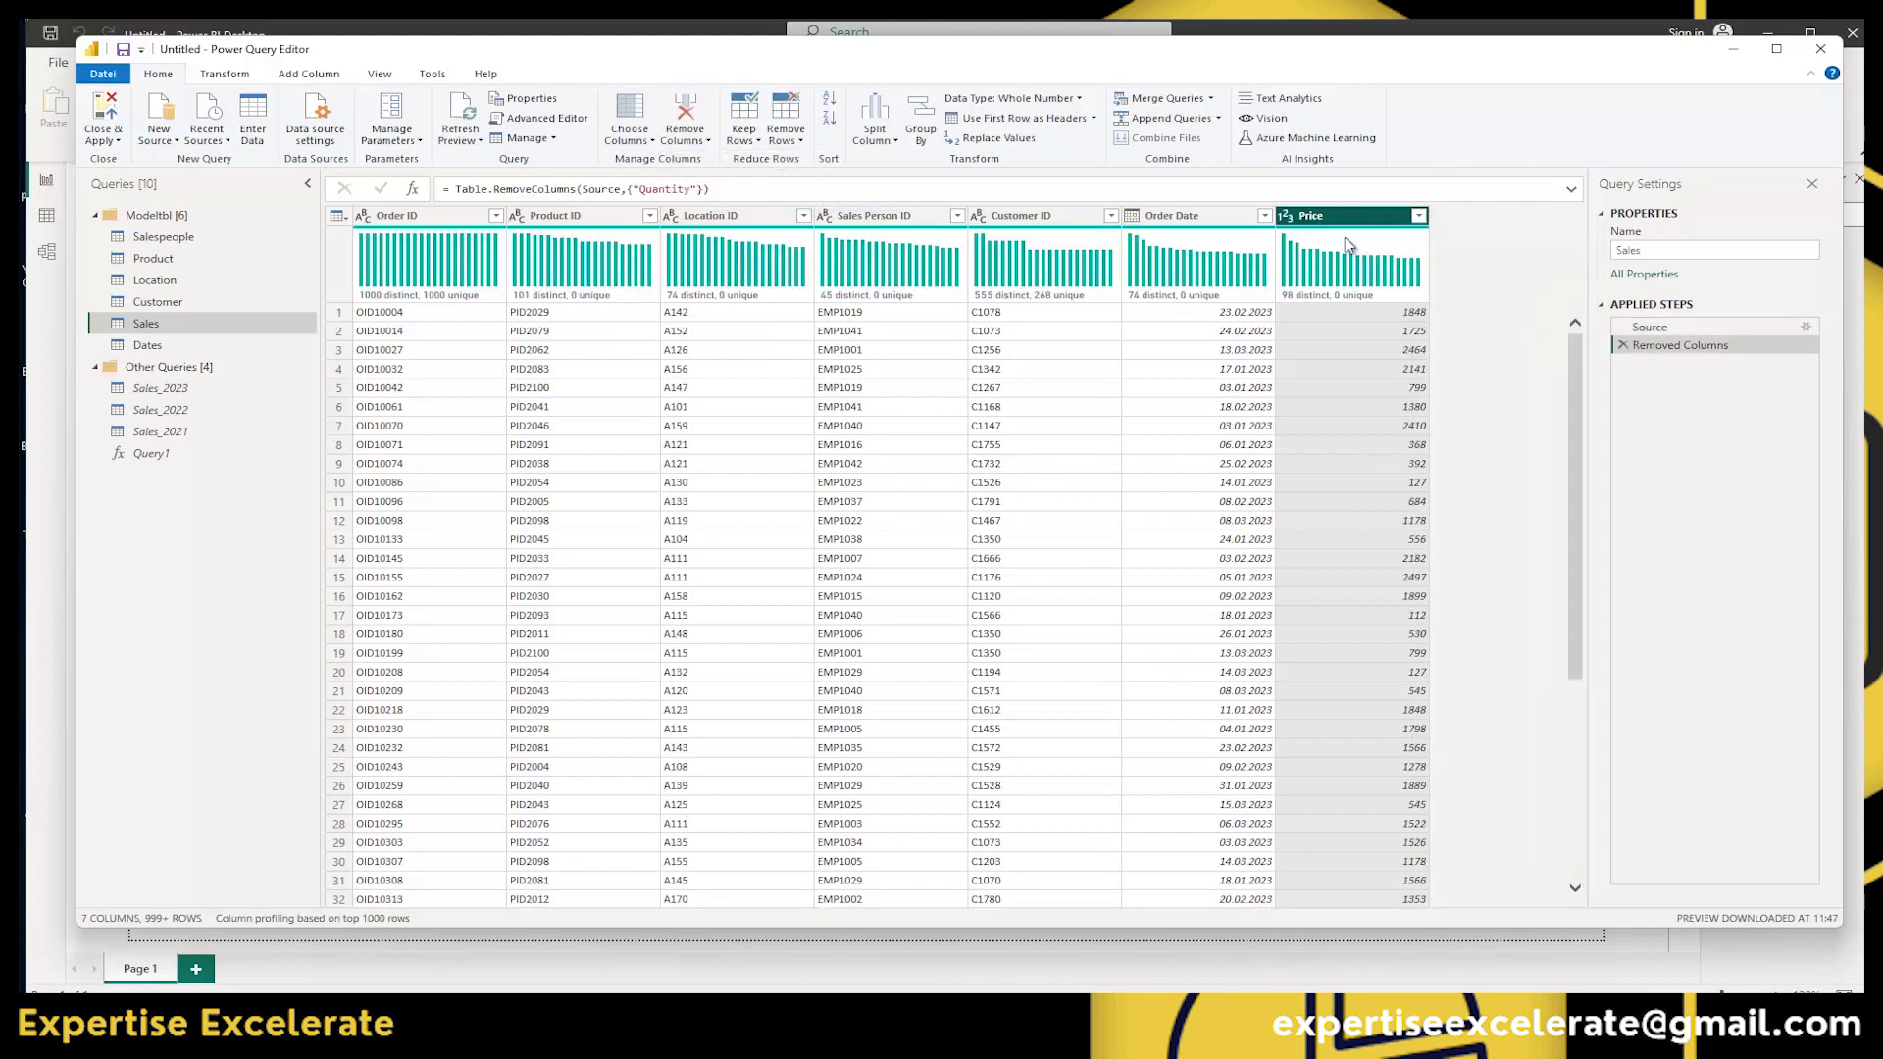
pyautogui.click(1621, 345)
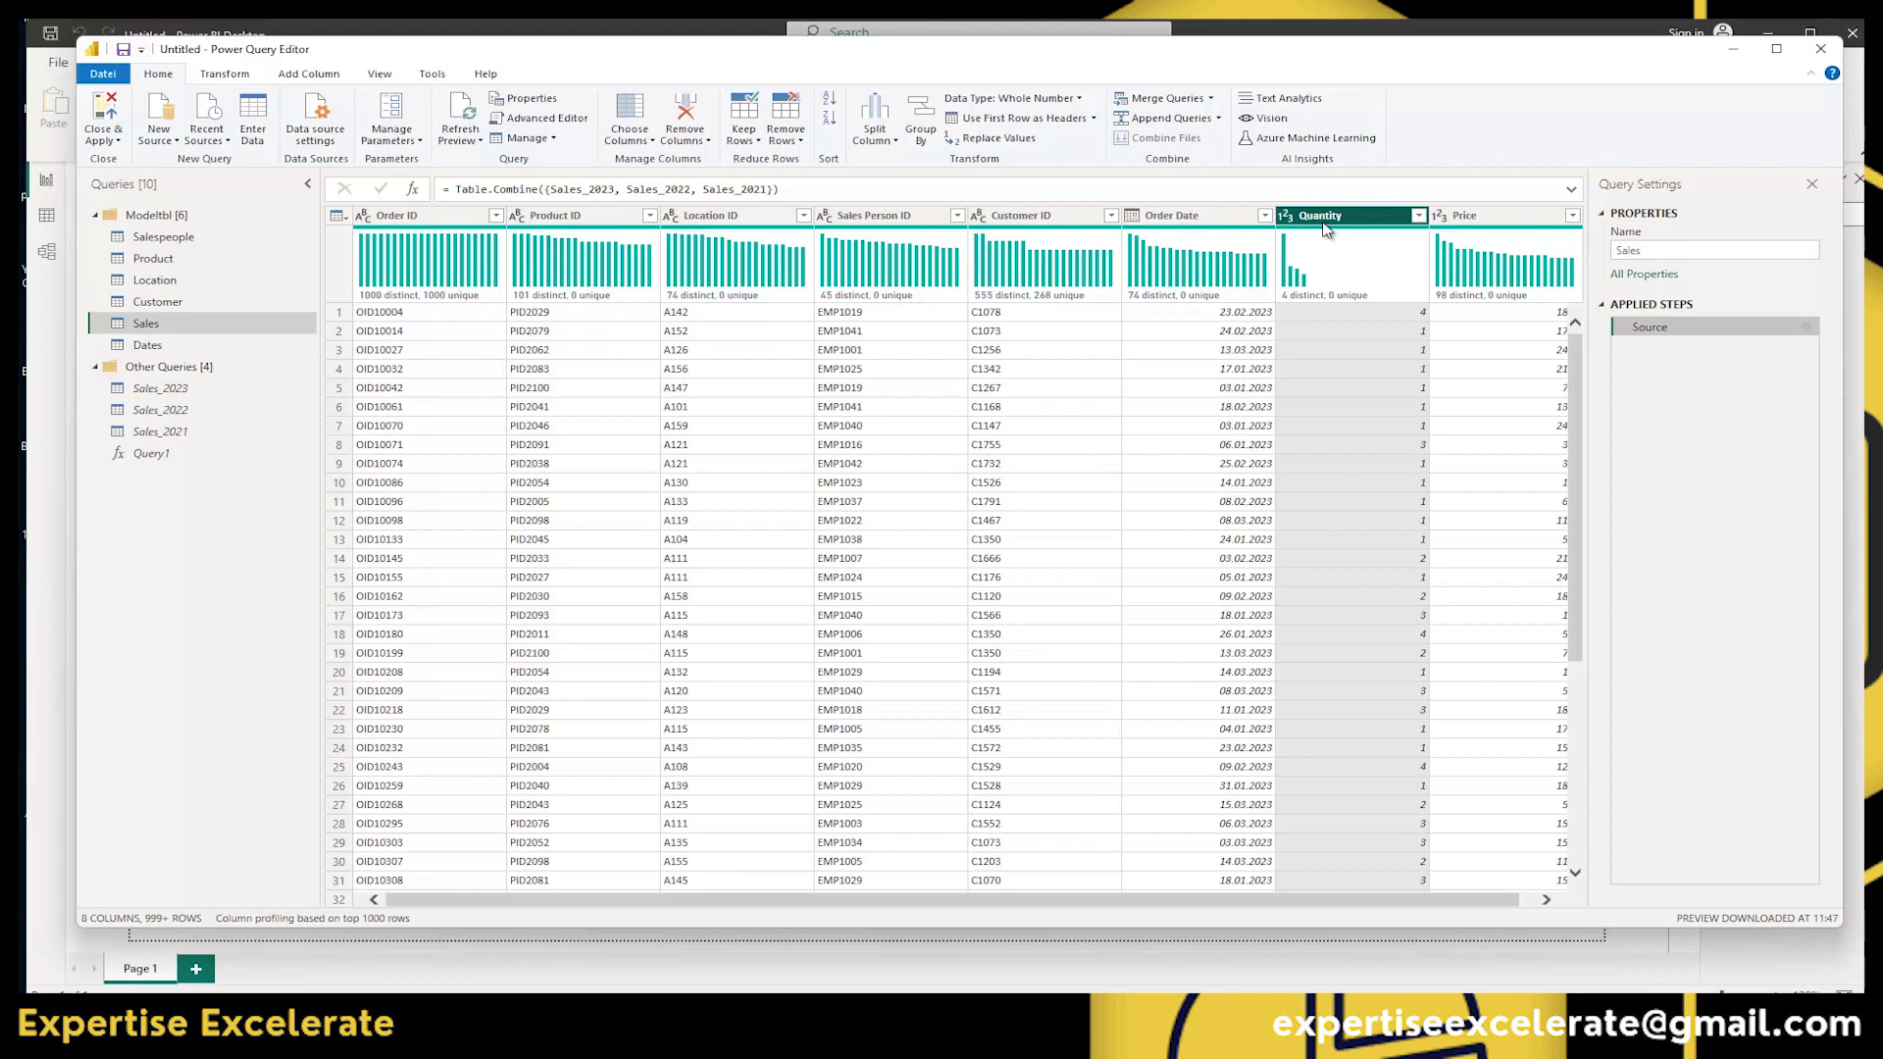
# Keep only Quantity, Customer ID and Sales Person ID with Remove Other Columns.
pyautogui.keyDown('ctrl'); pyautogui.click(1028, 218); pyautogui.keyUp('ctrl')
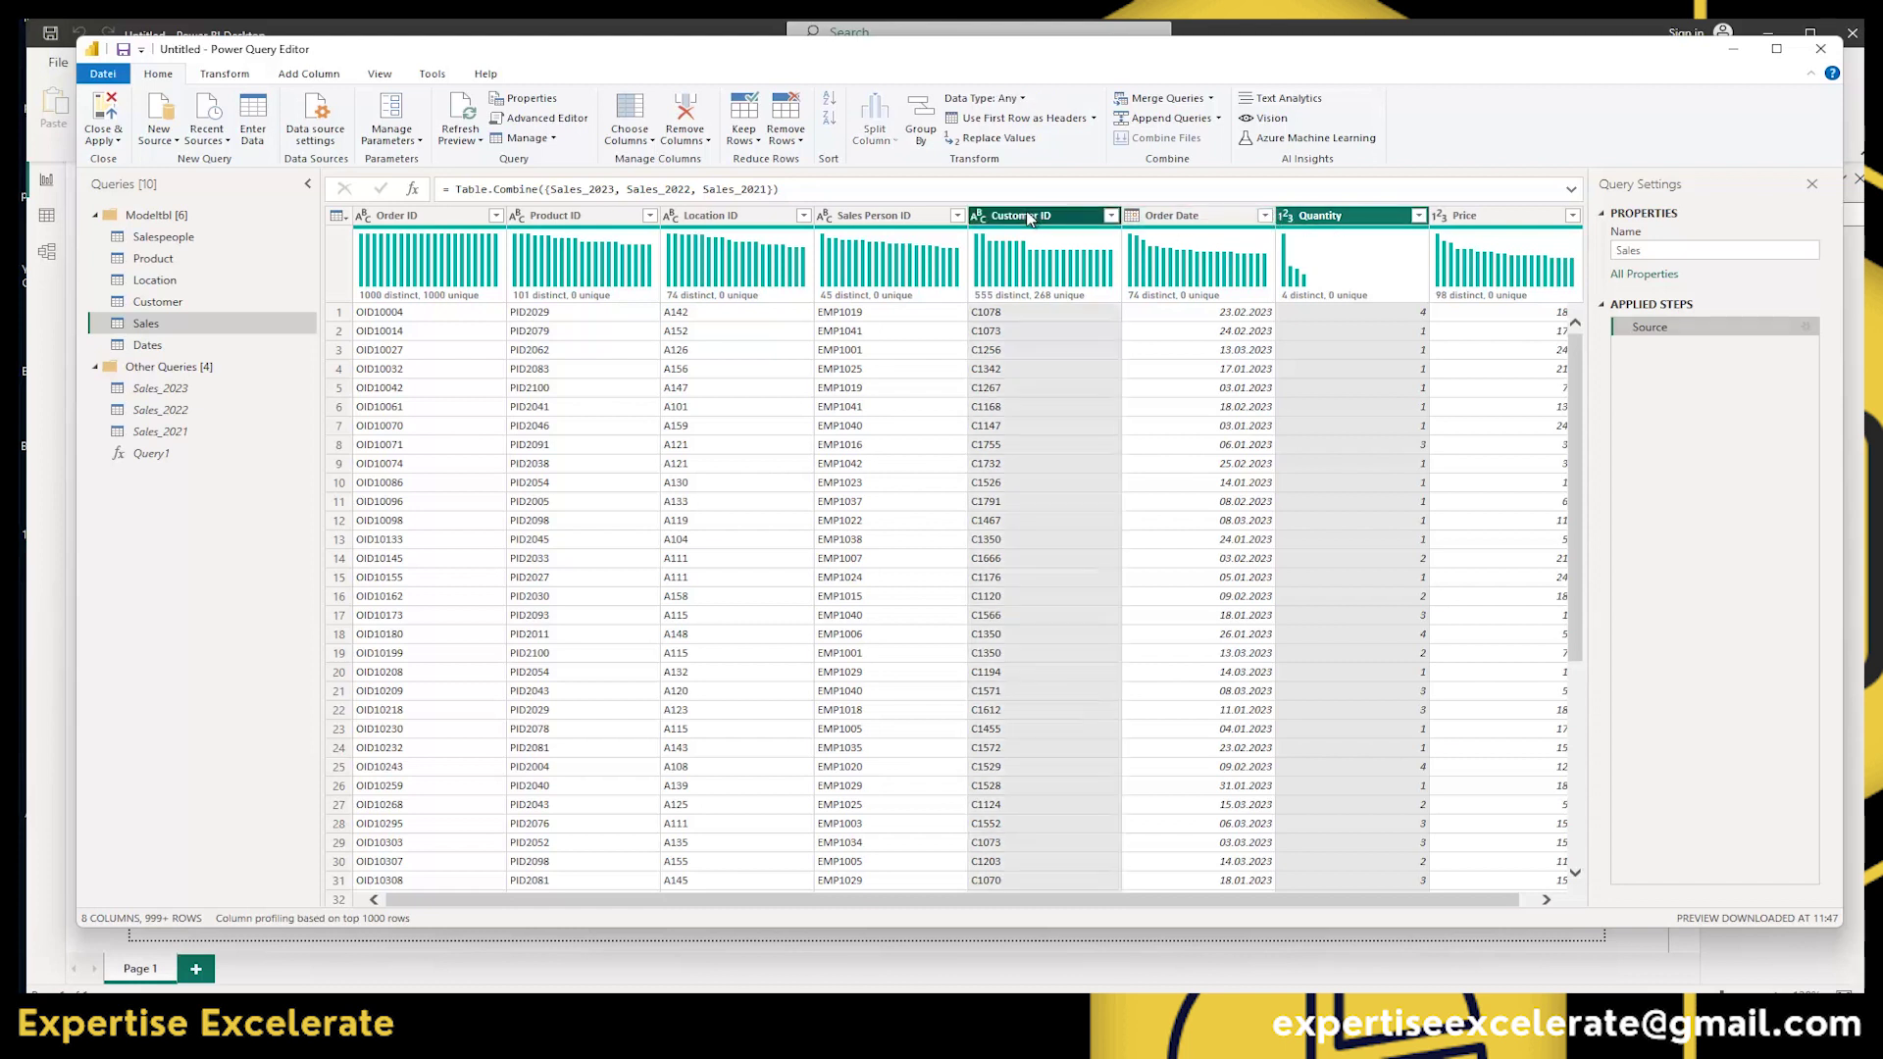
pyautogui.keyDown('ctrl'); pyautogui.click(878, 216); pyautogui.keyUp('ctrl')
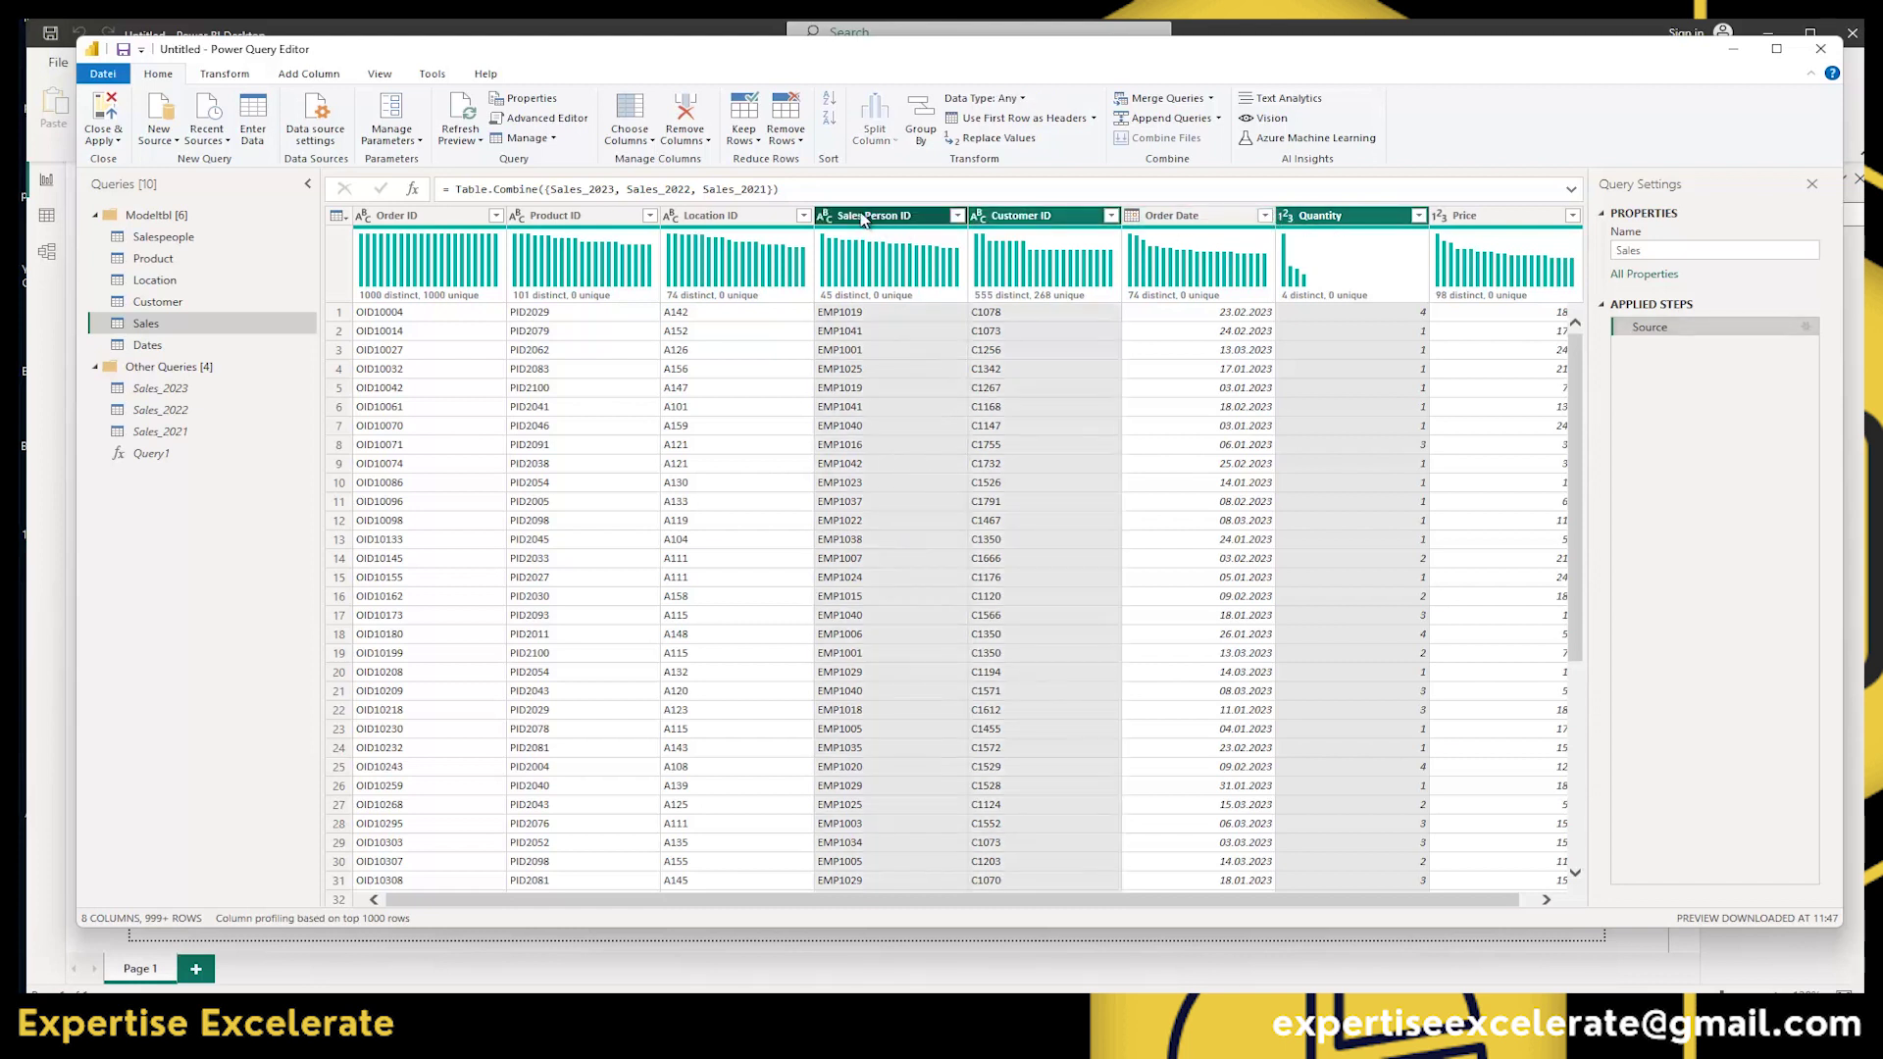
pyautogui.click(708, 142)
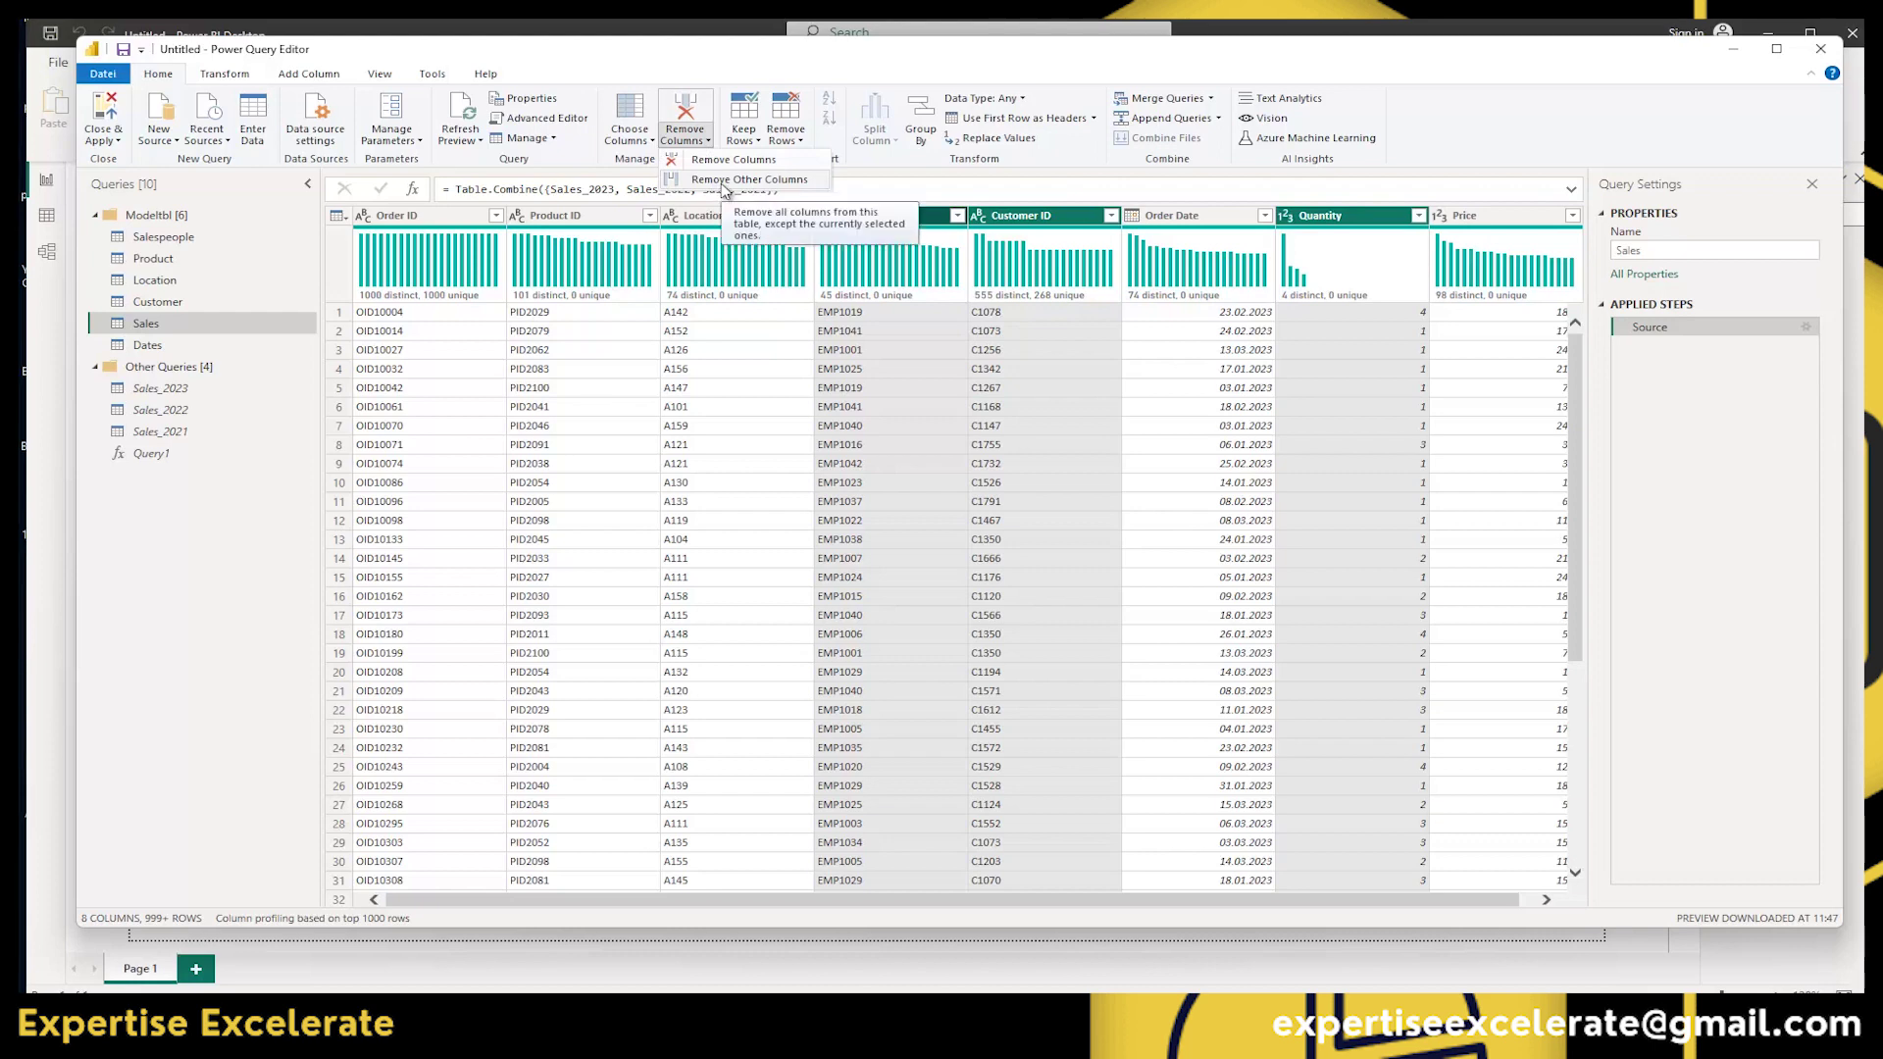
pyautogui.click(726, 181)
pyautogui.moveTo(620, 234)
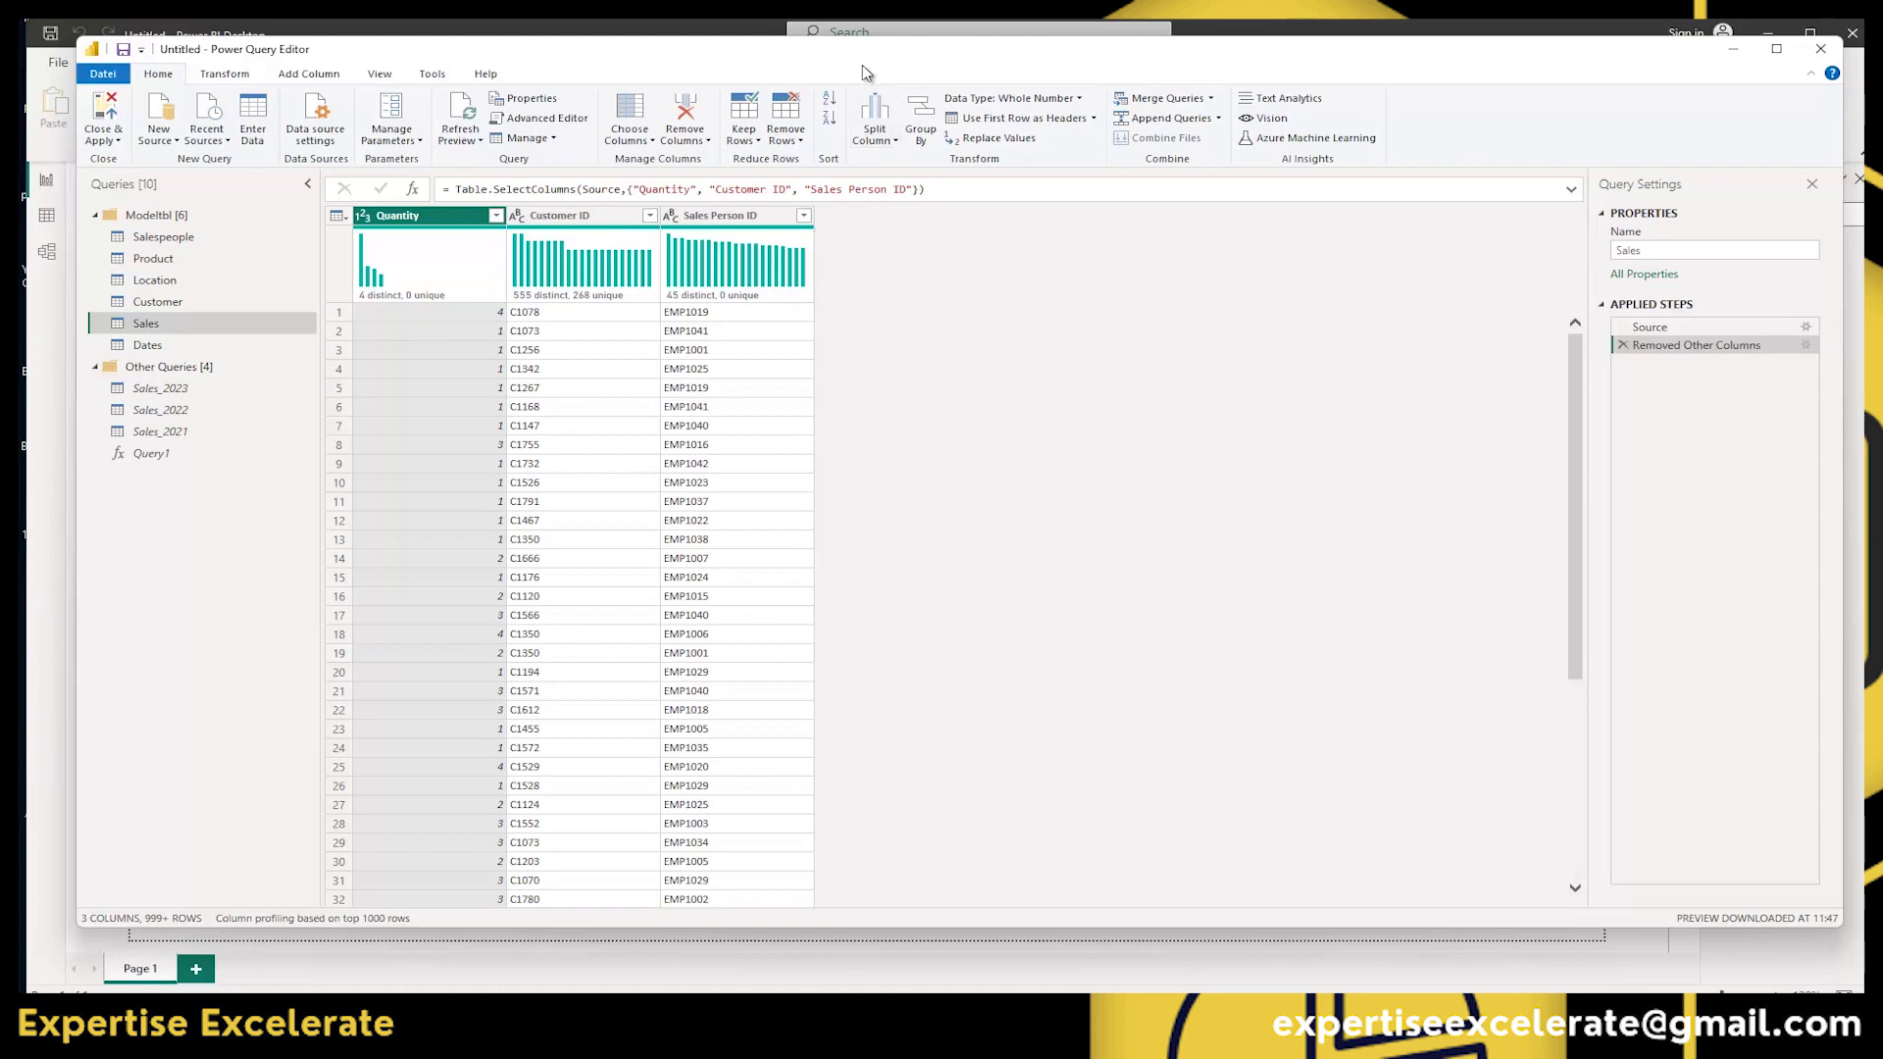
pyautogui.moveTo(863, 51); pyautogui.dragTo(1178, 320)
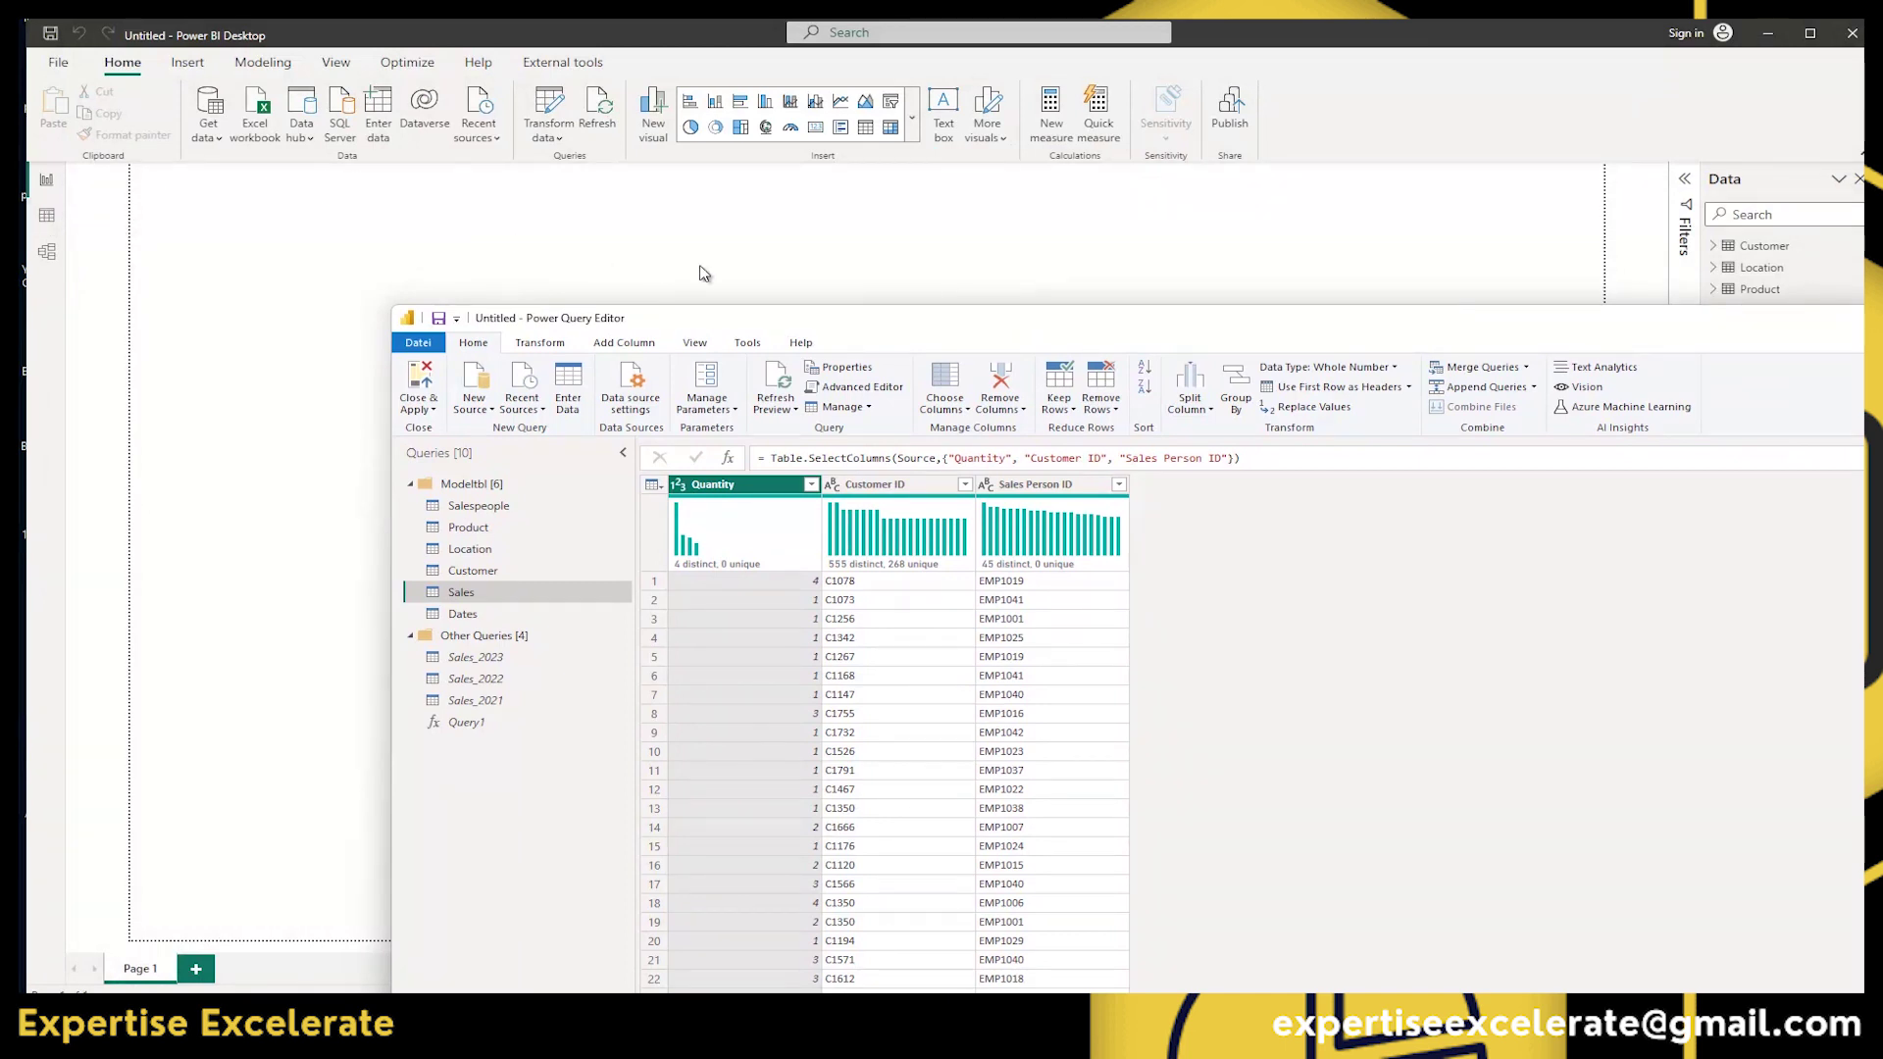
# Delete Removed Other Columns, keep the top 10 rows, then delete the Kept First Rows step.
pyautogui.doubleClick(819, 325)
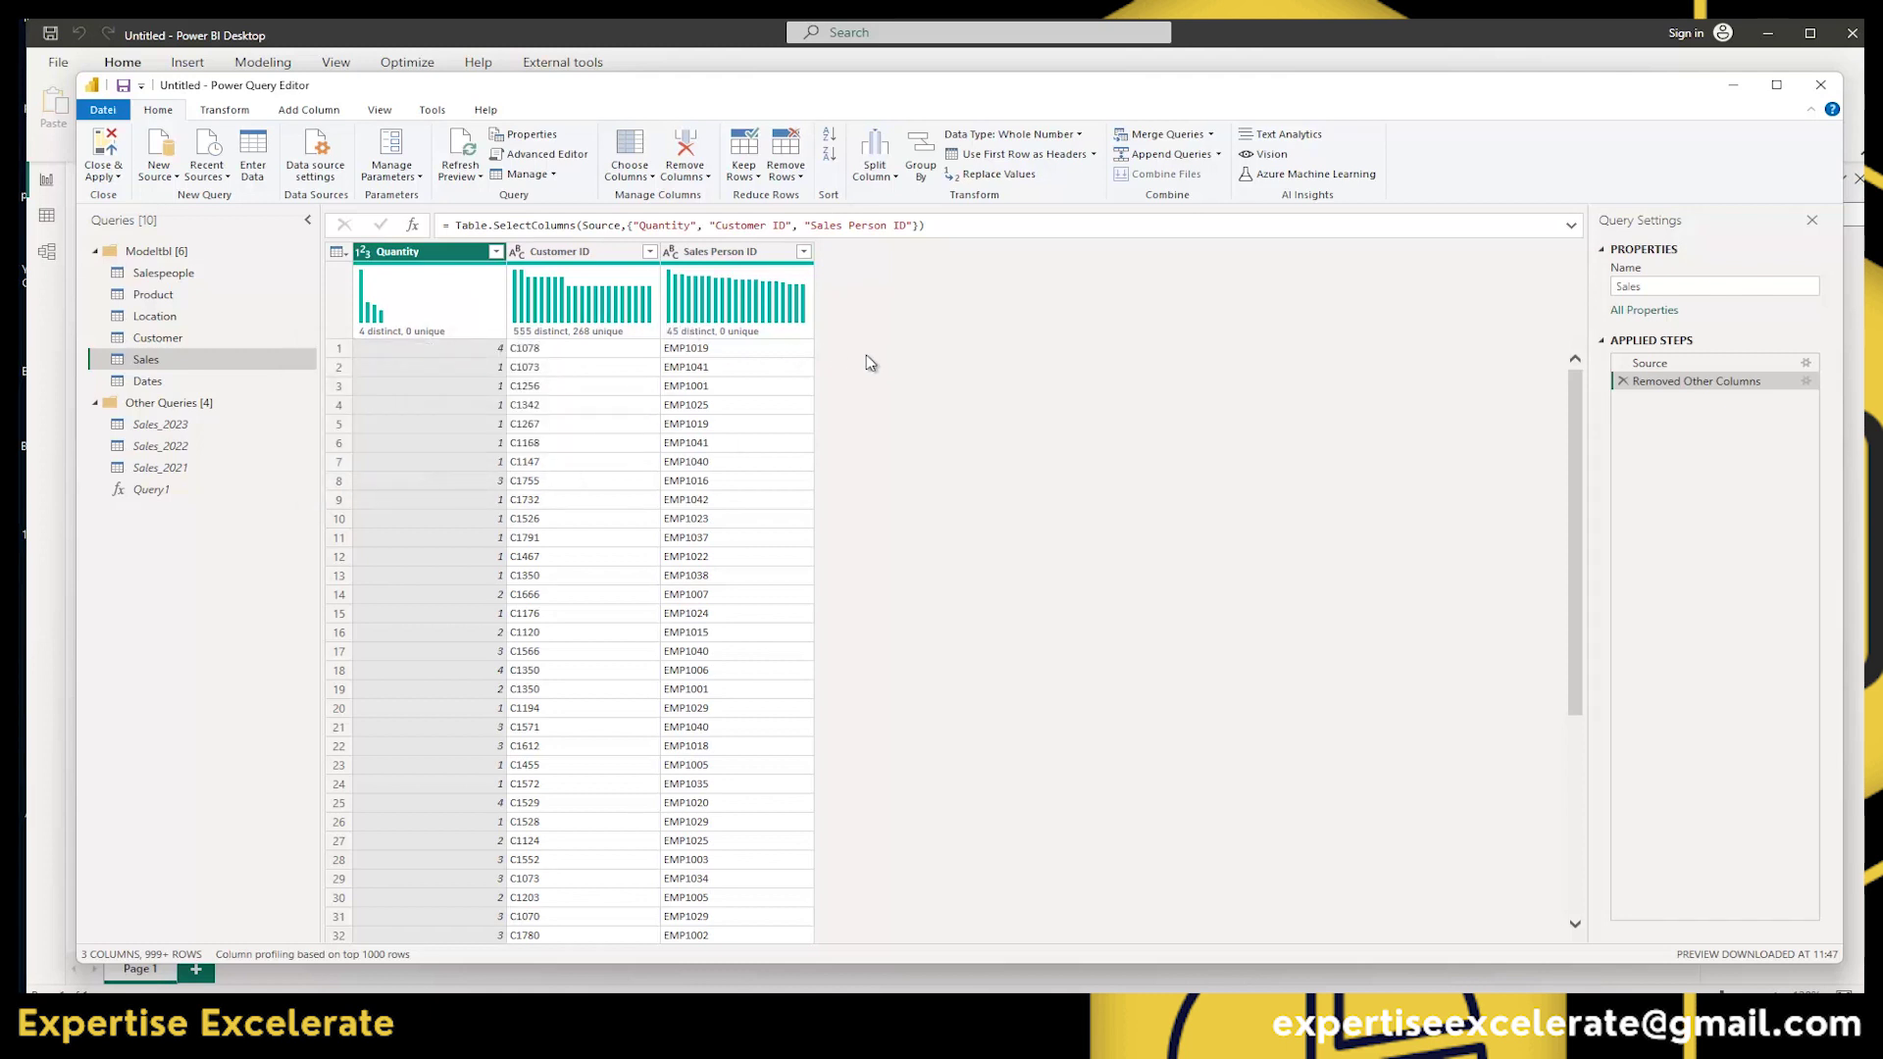
pyautogui.click(1621, 380)
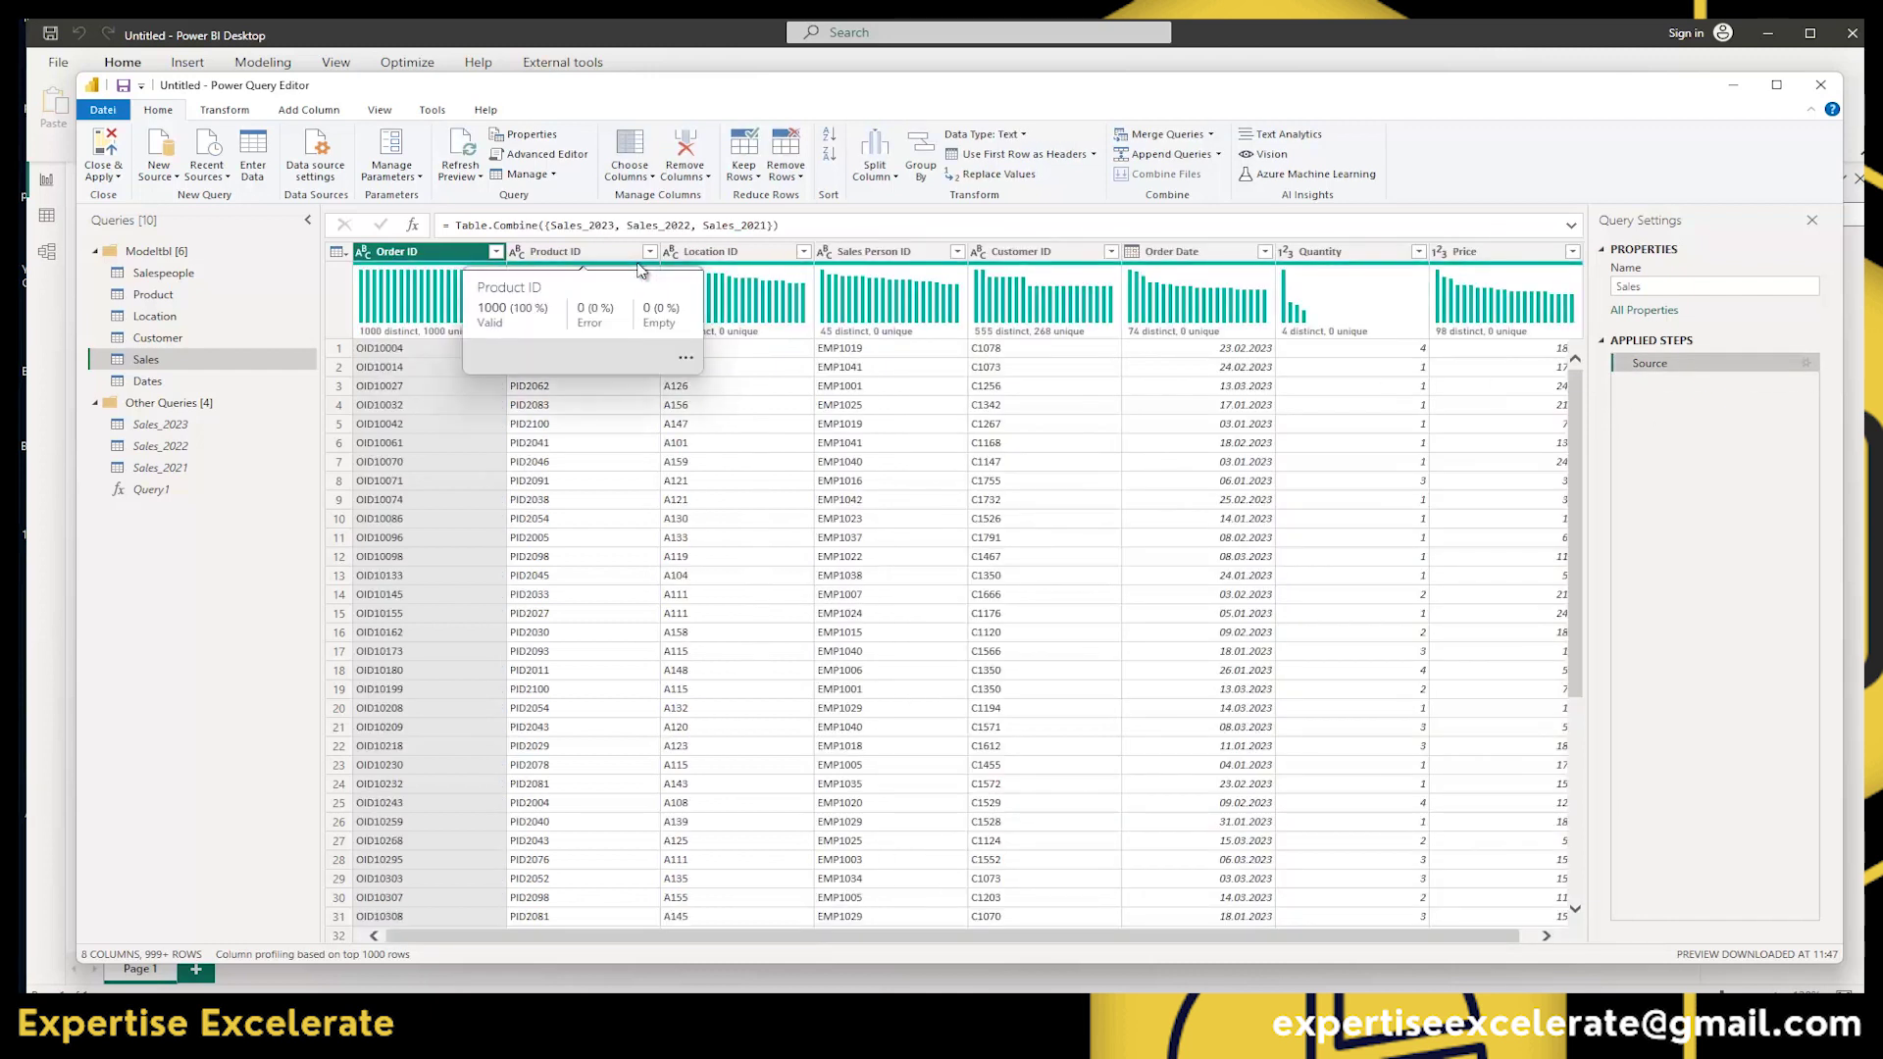
pyautogui.click(759, 178)
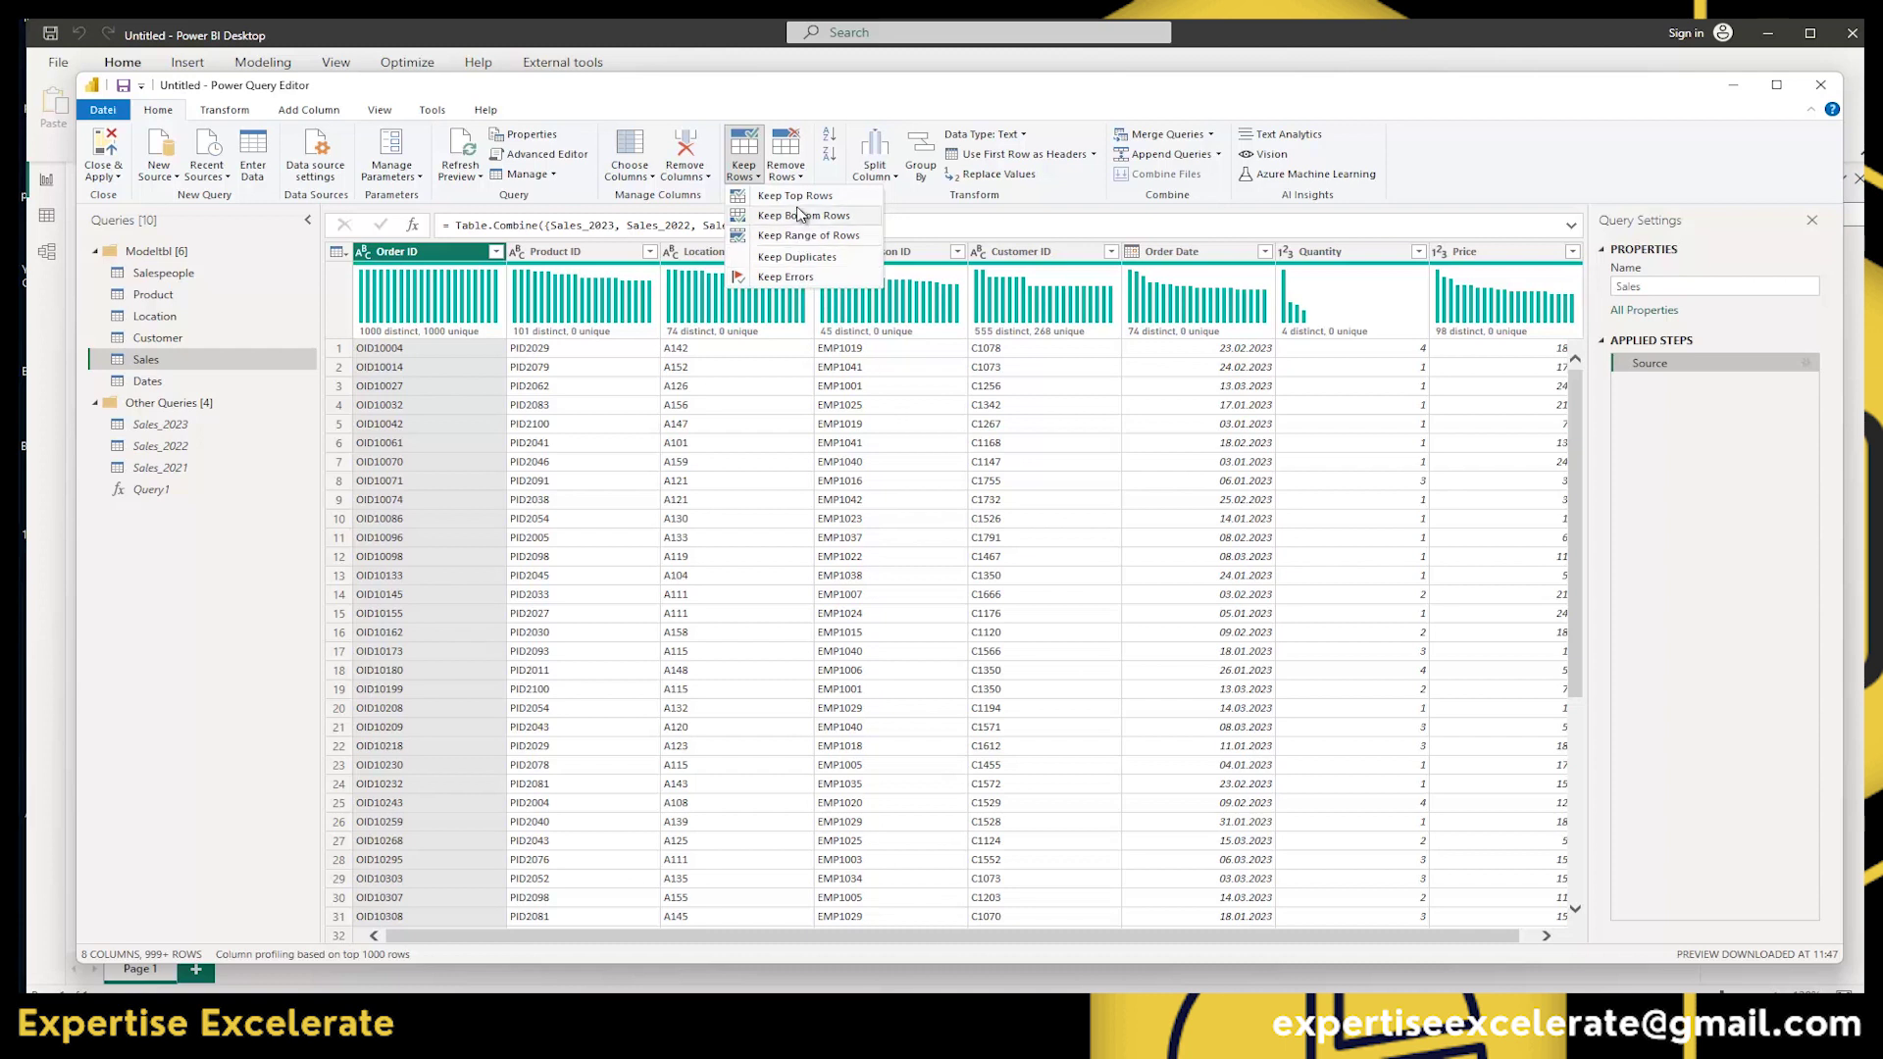
pyautogui.click(795, 195)
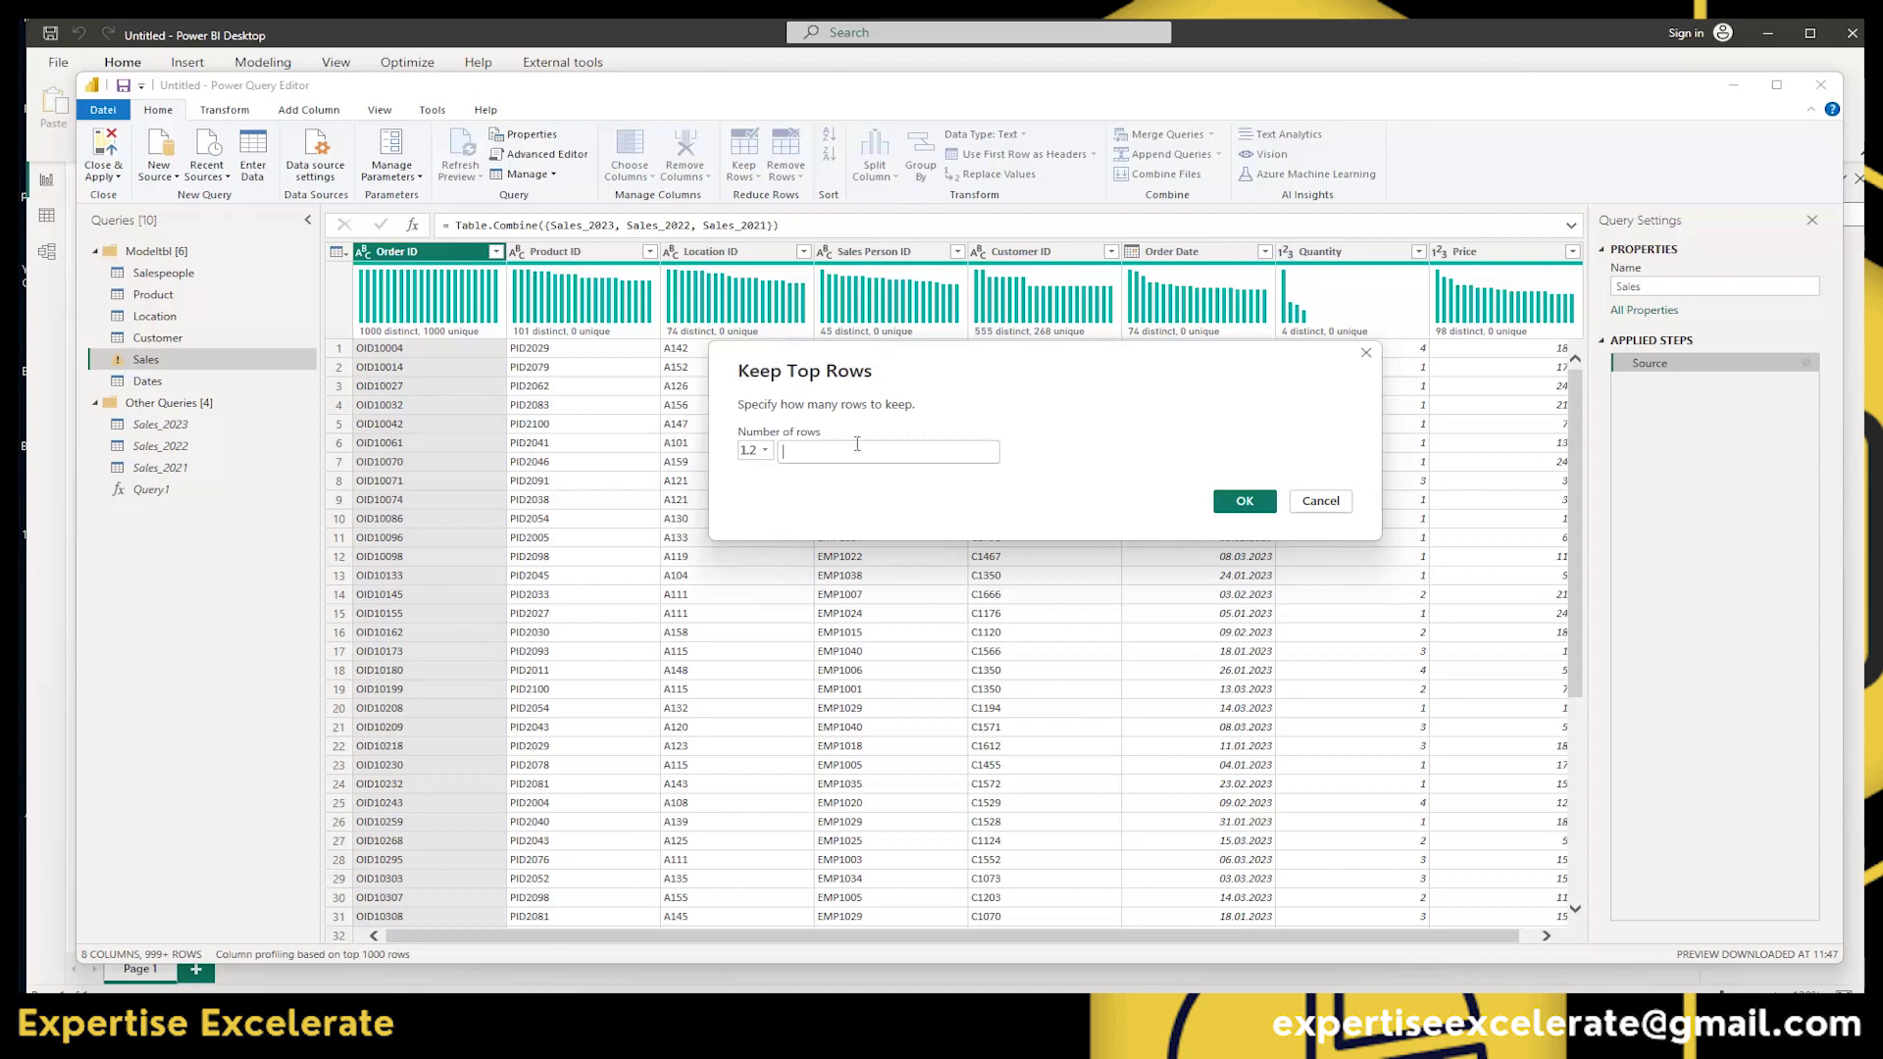
pyautogui.write('10')
pyautogui.click(1226, 501)
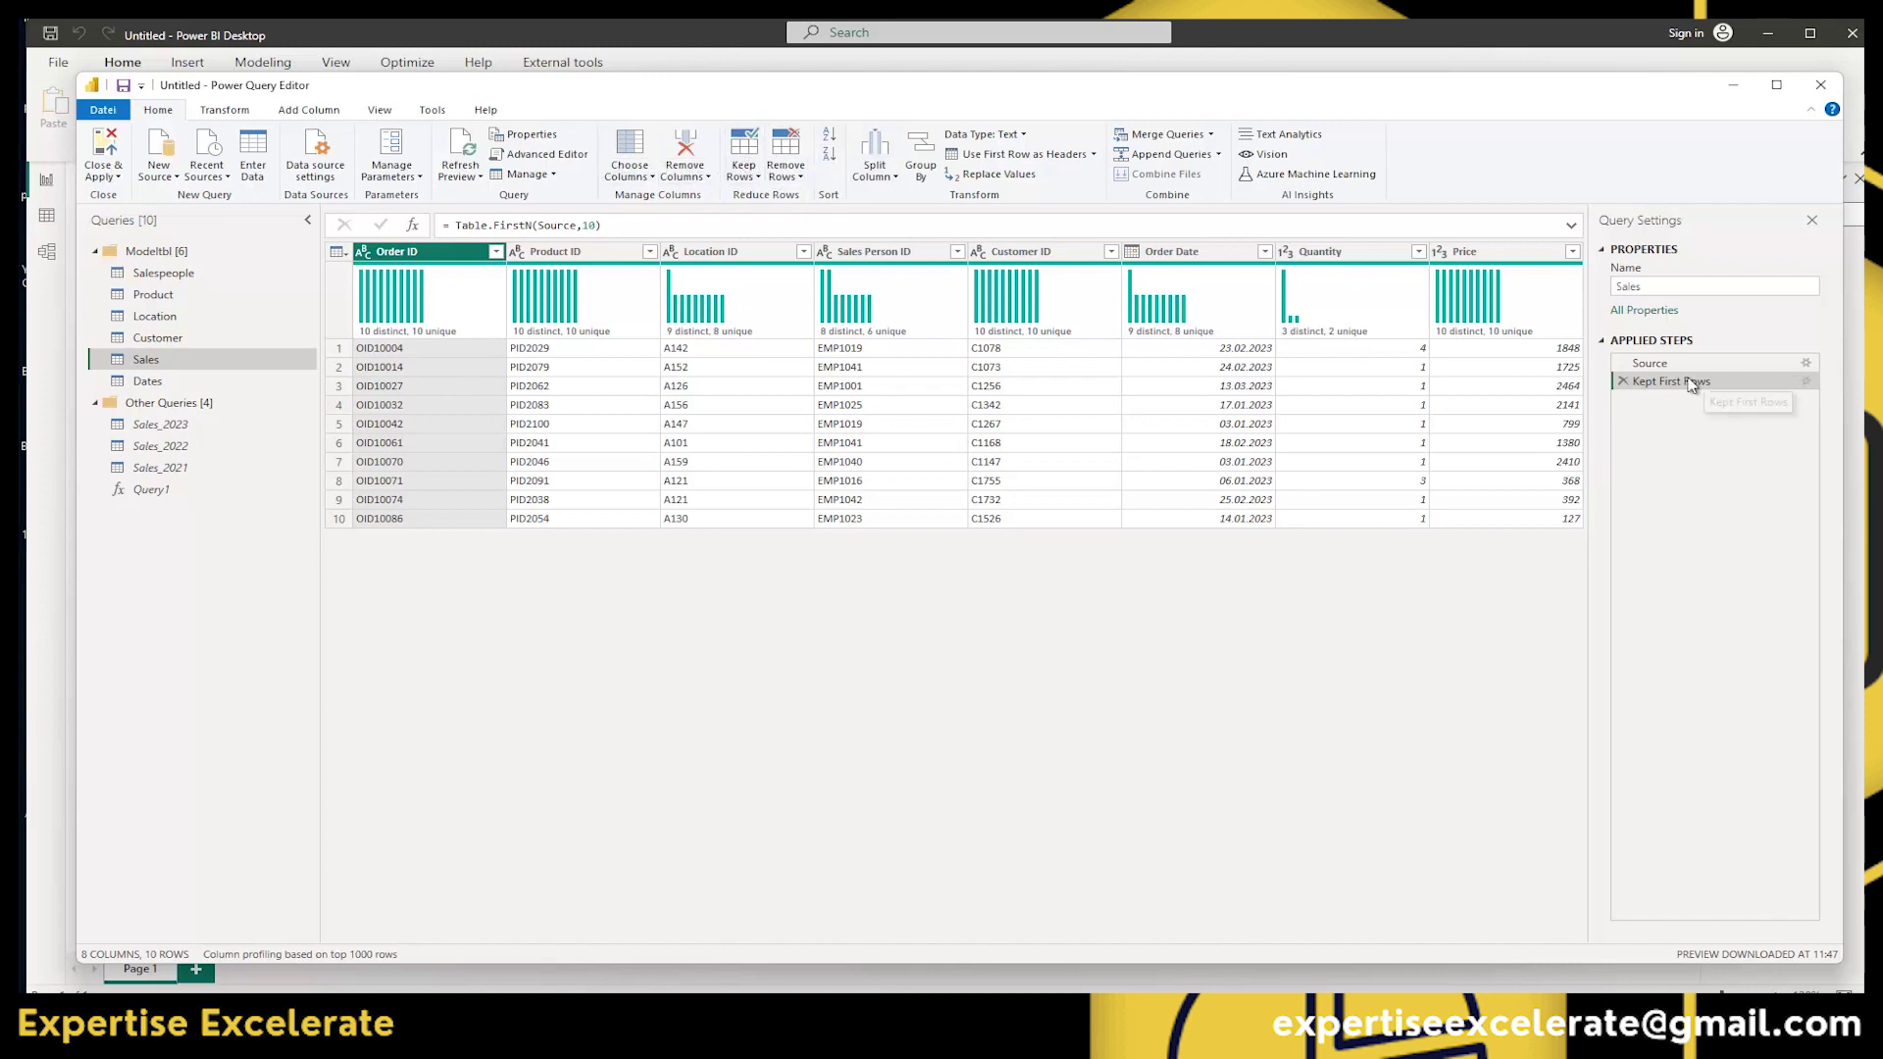
pyautogui.click(1624, 381)
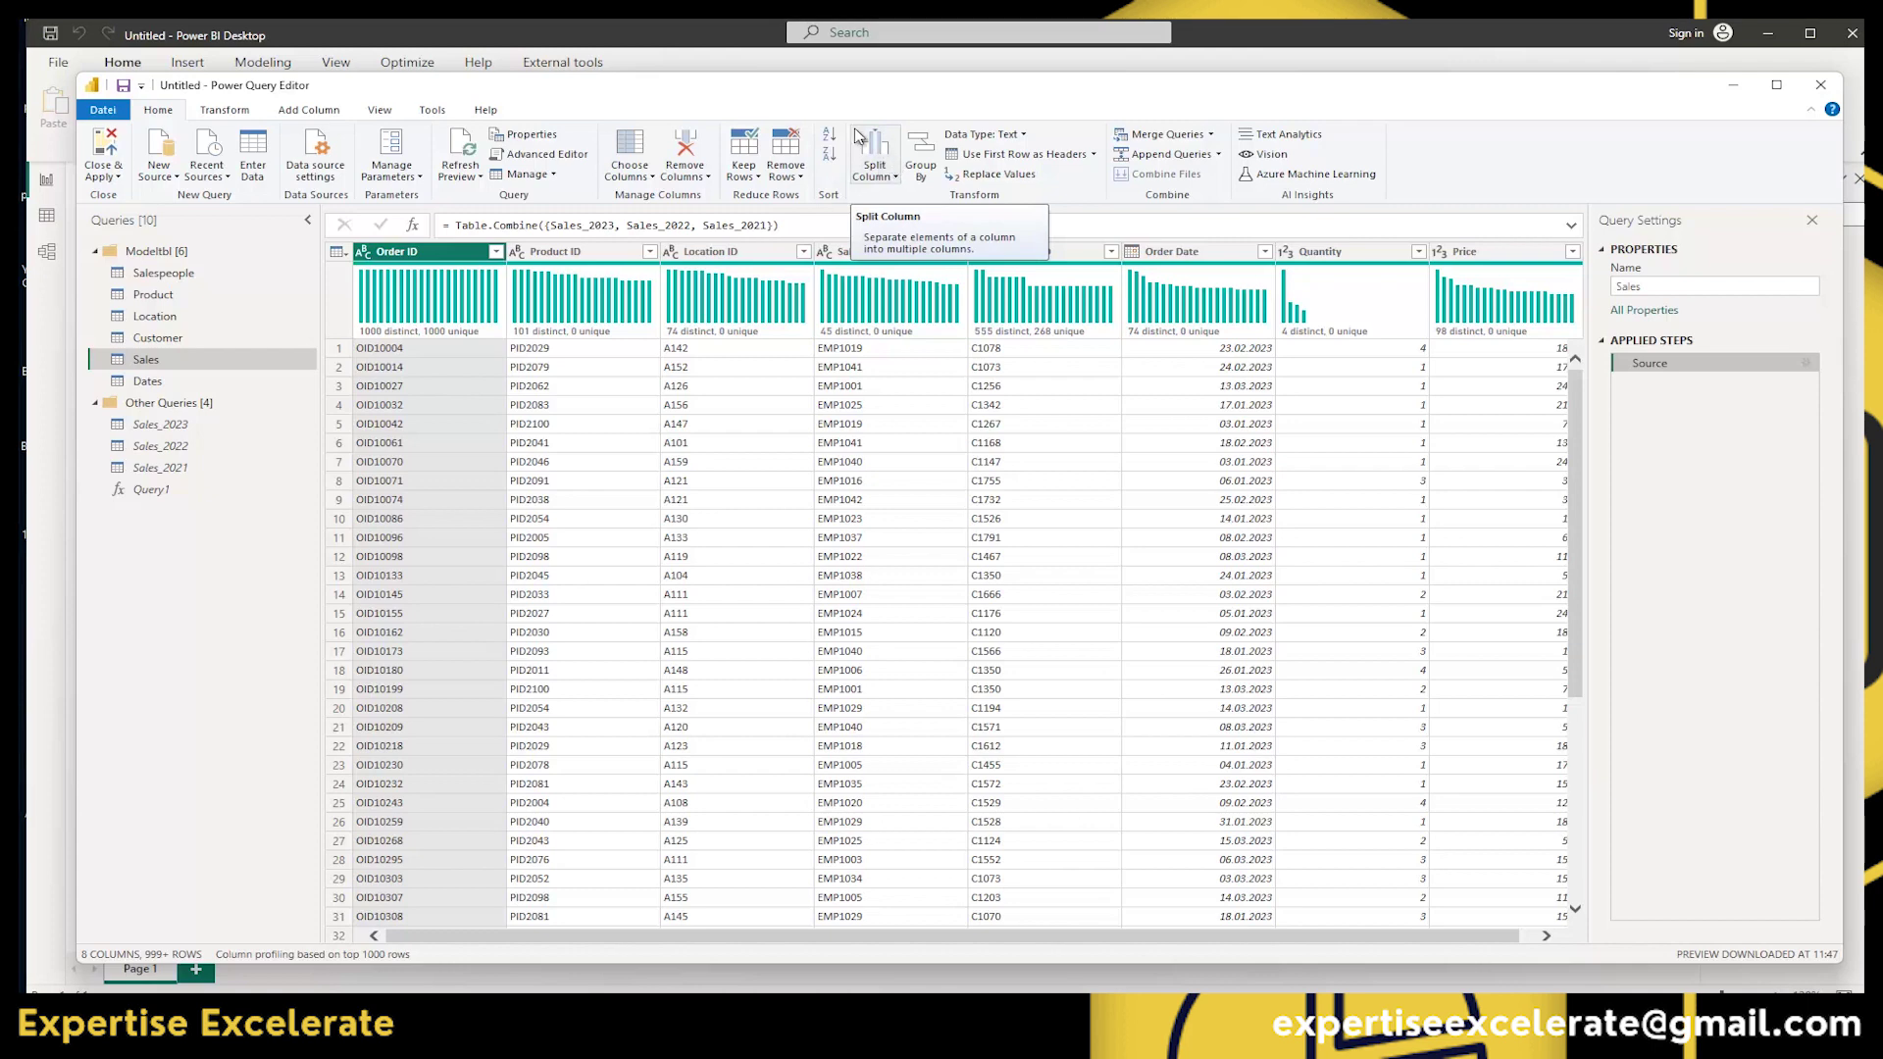
pyautogui.click(145, 337)
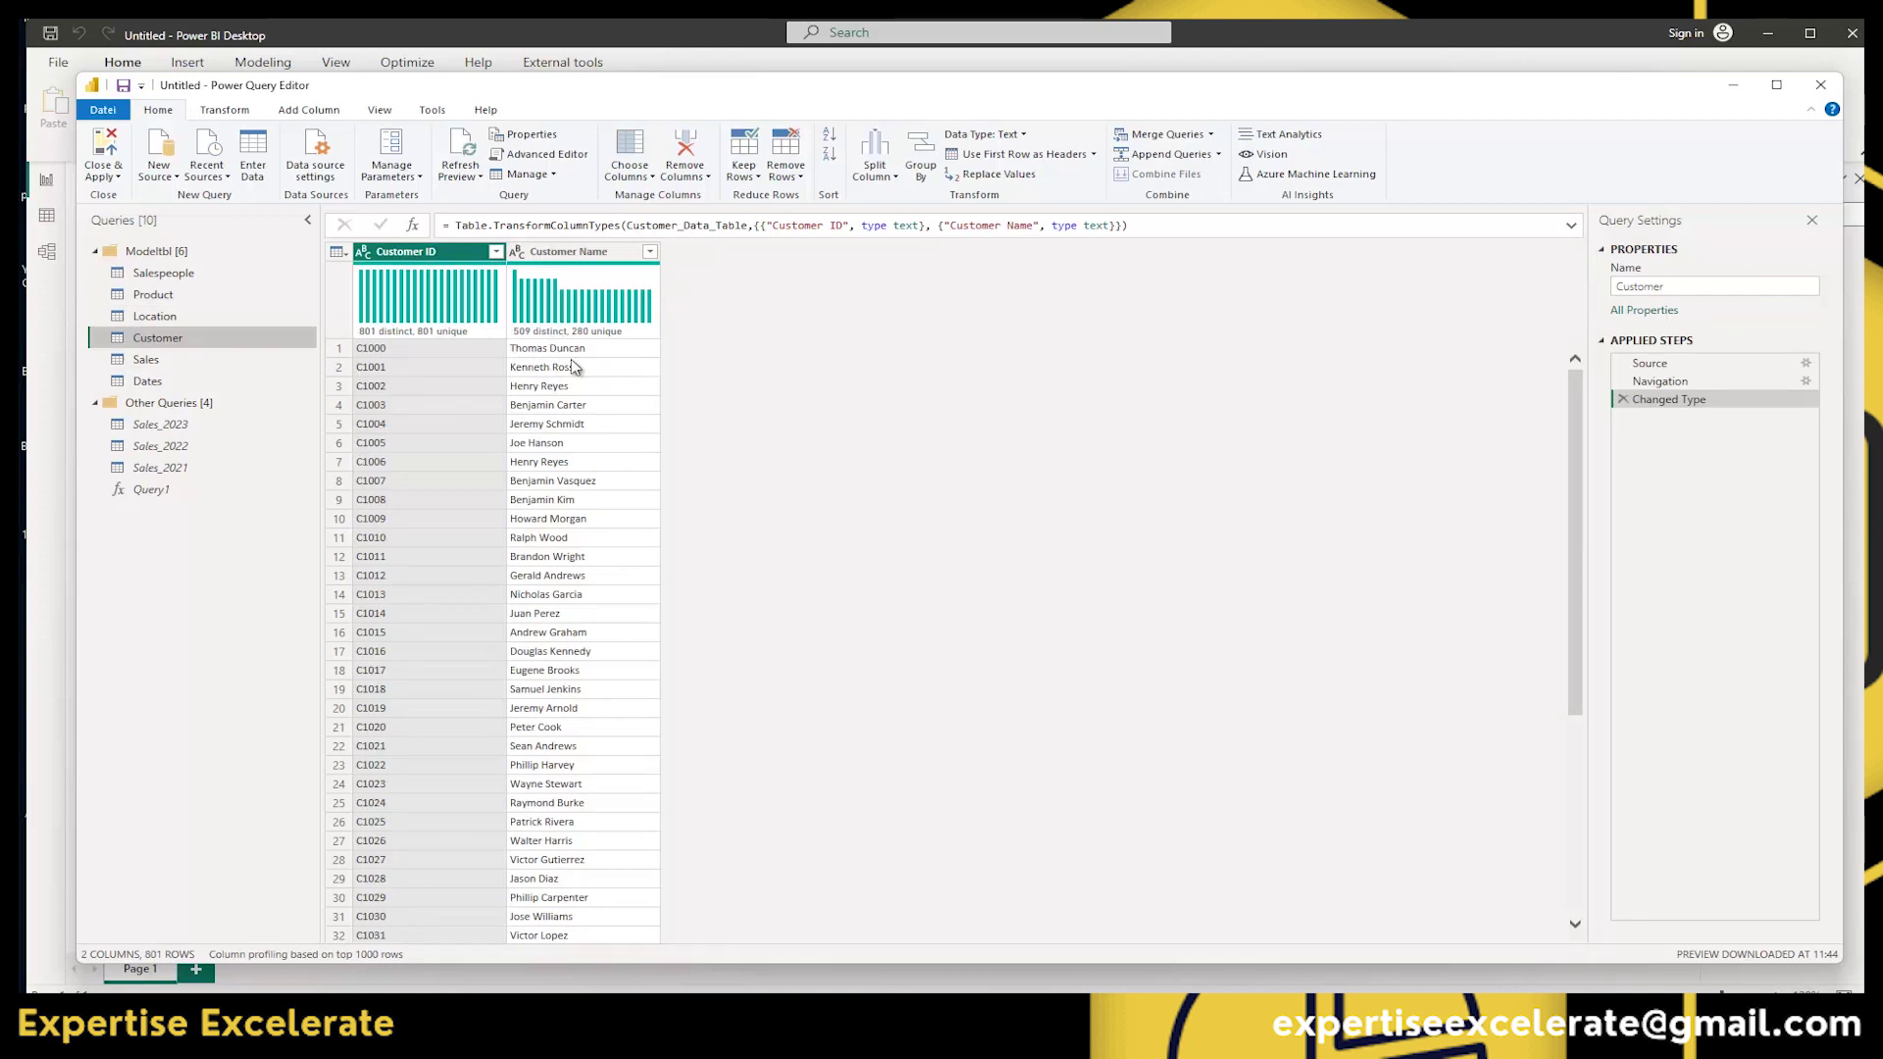
pyautogui.click(553, 256)
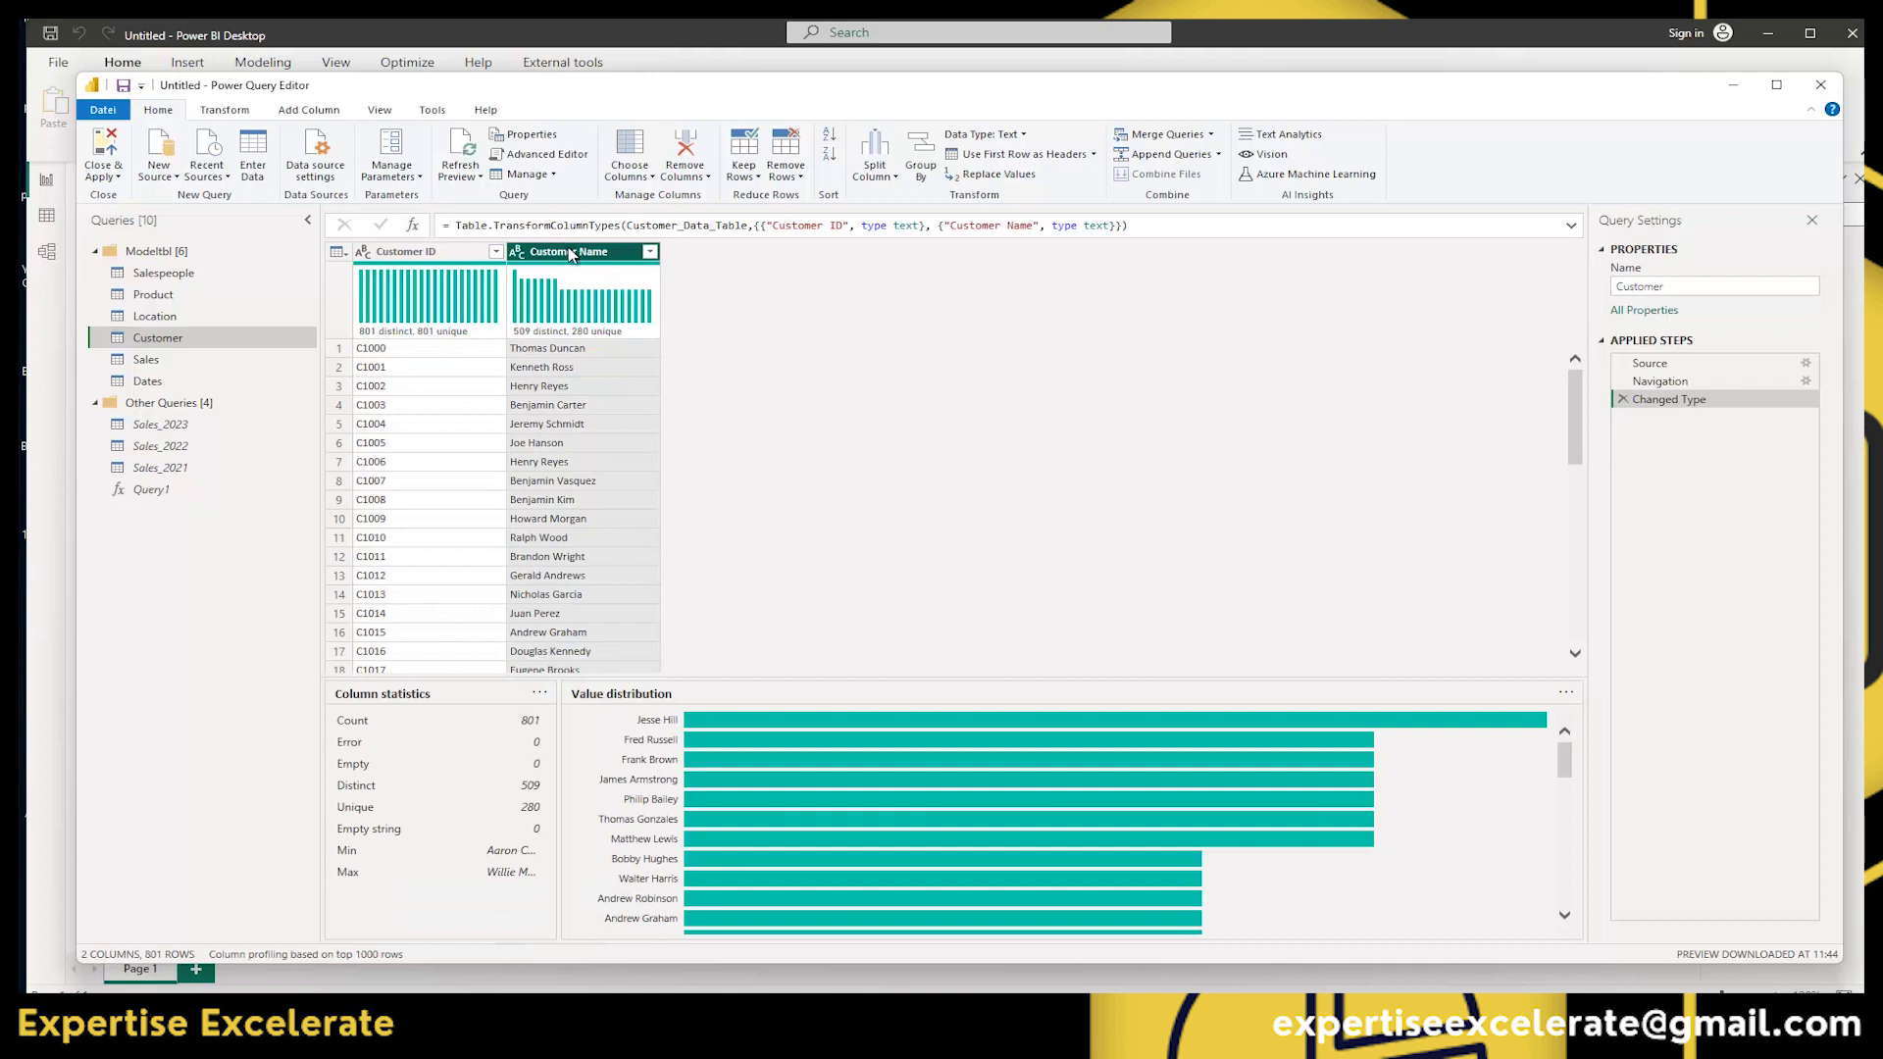
pyautogui.click(890, 178)
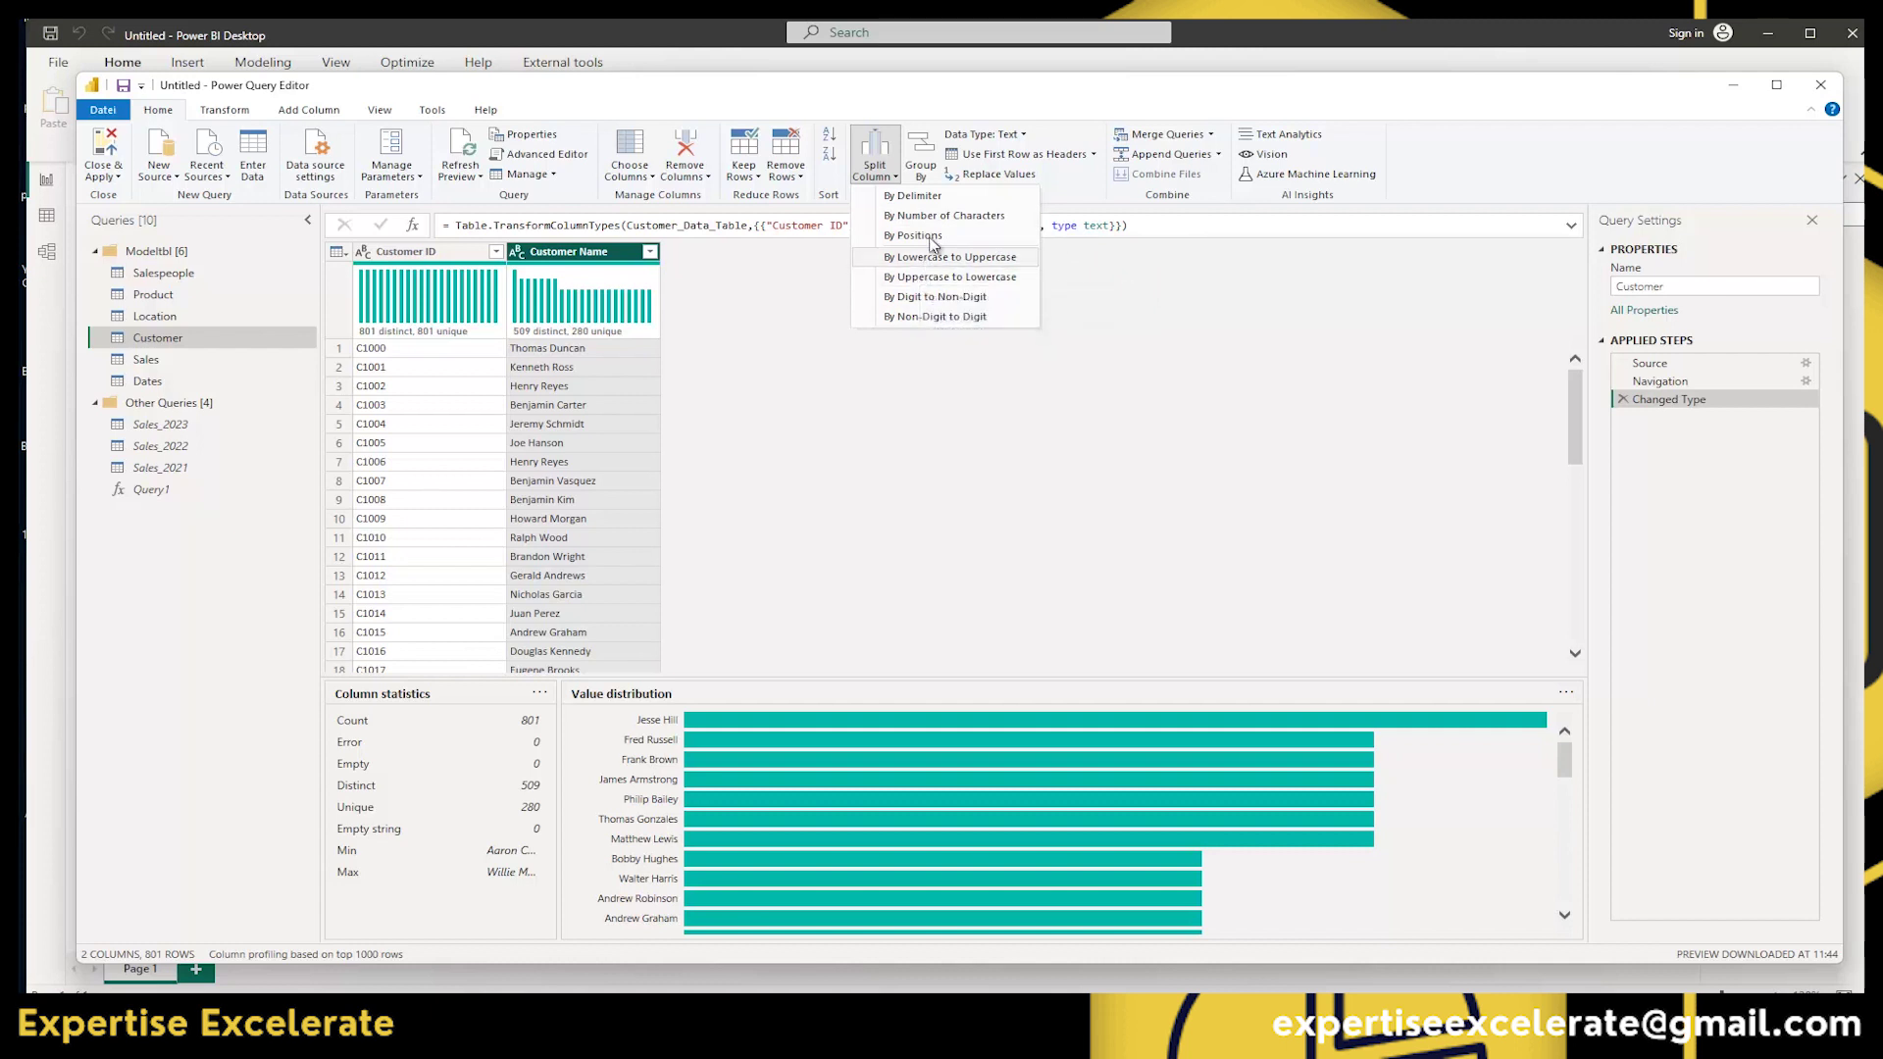
pyautogui.click(933, 197)
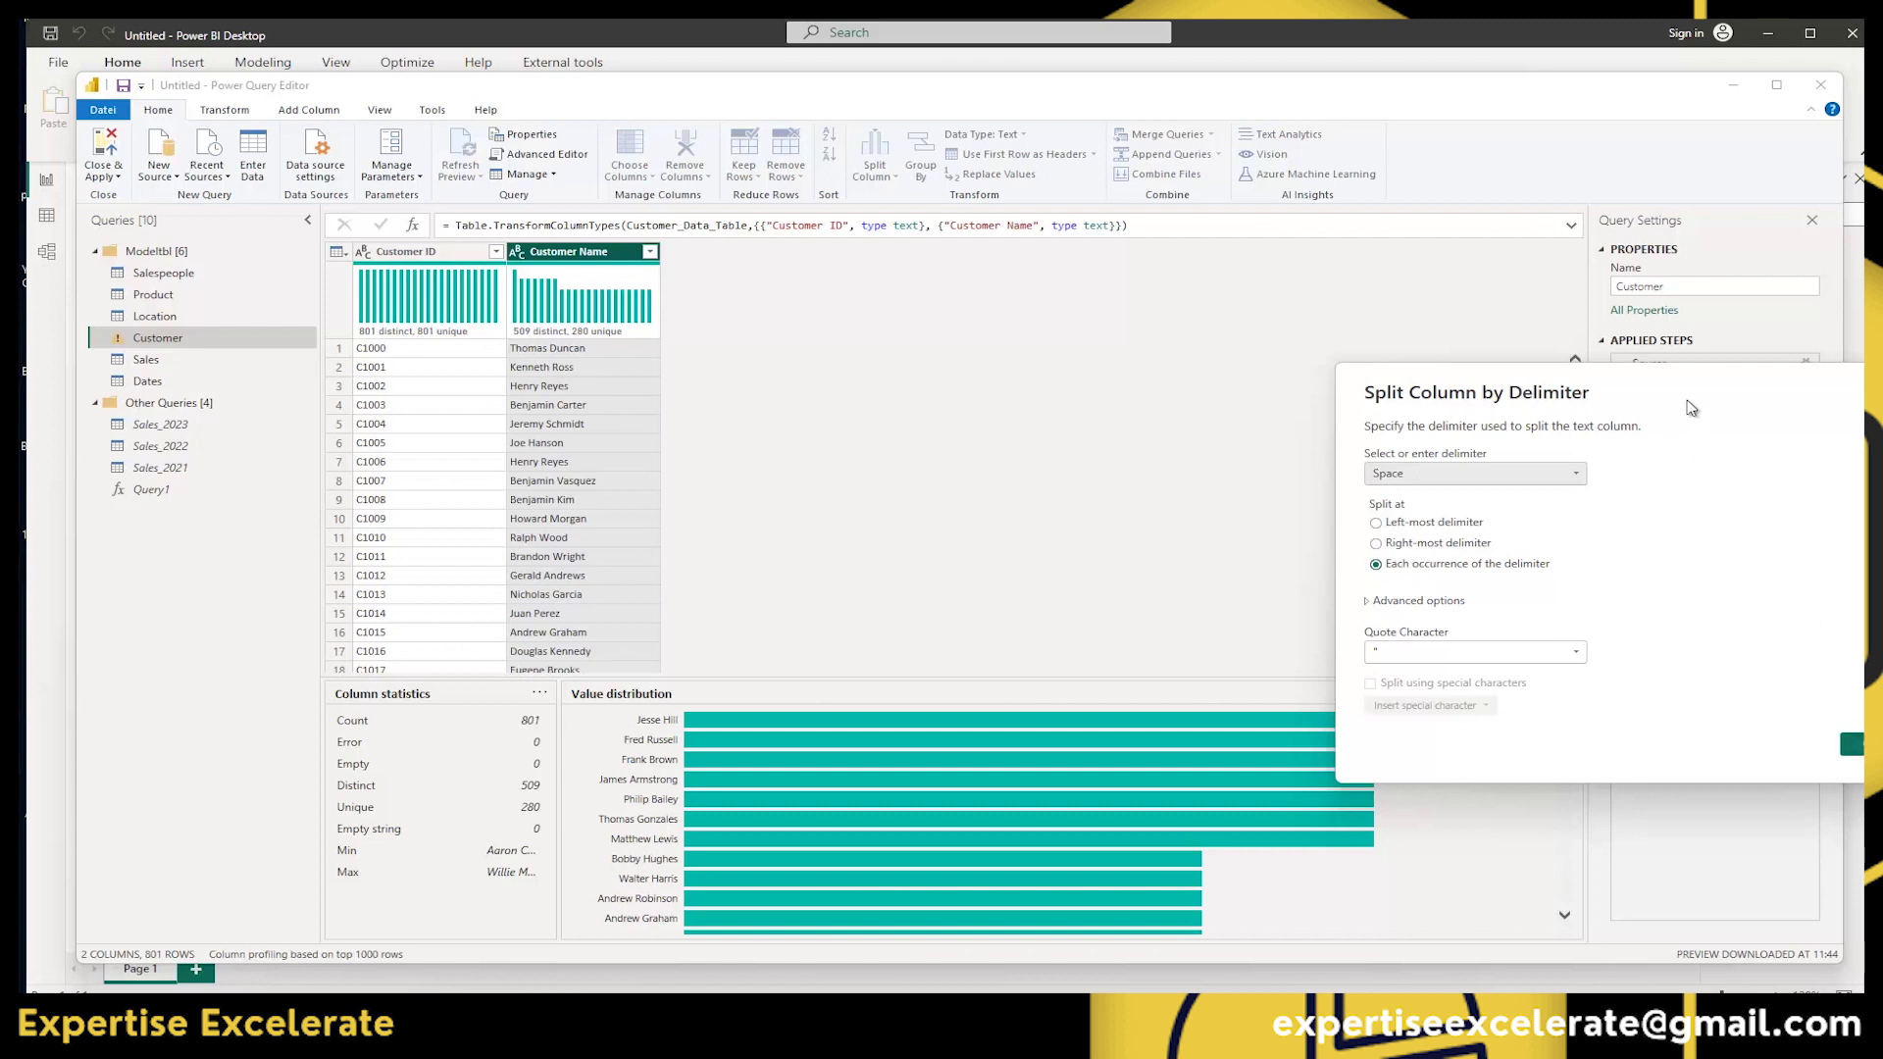
pyautogui.moveTo(1687, 392); pyautogui.dragTo(1327, 271)
pyautogui.click(1513, 622)
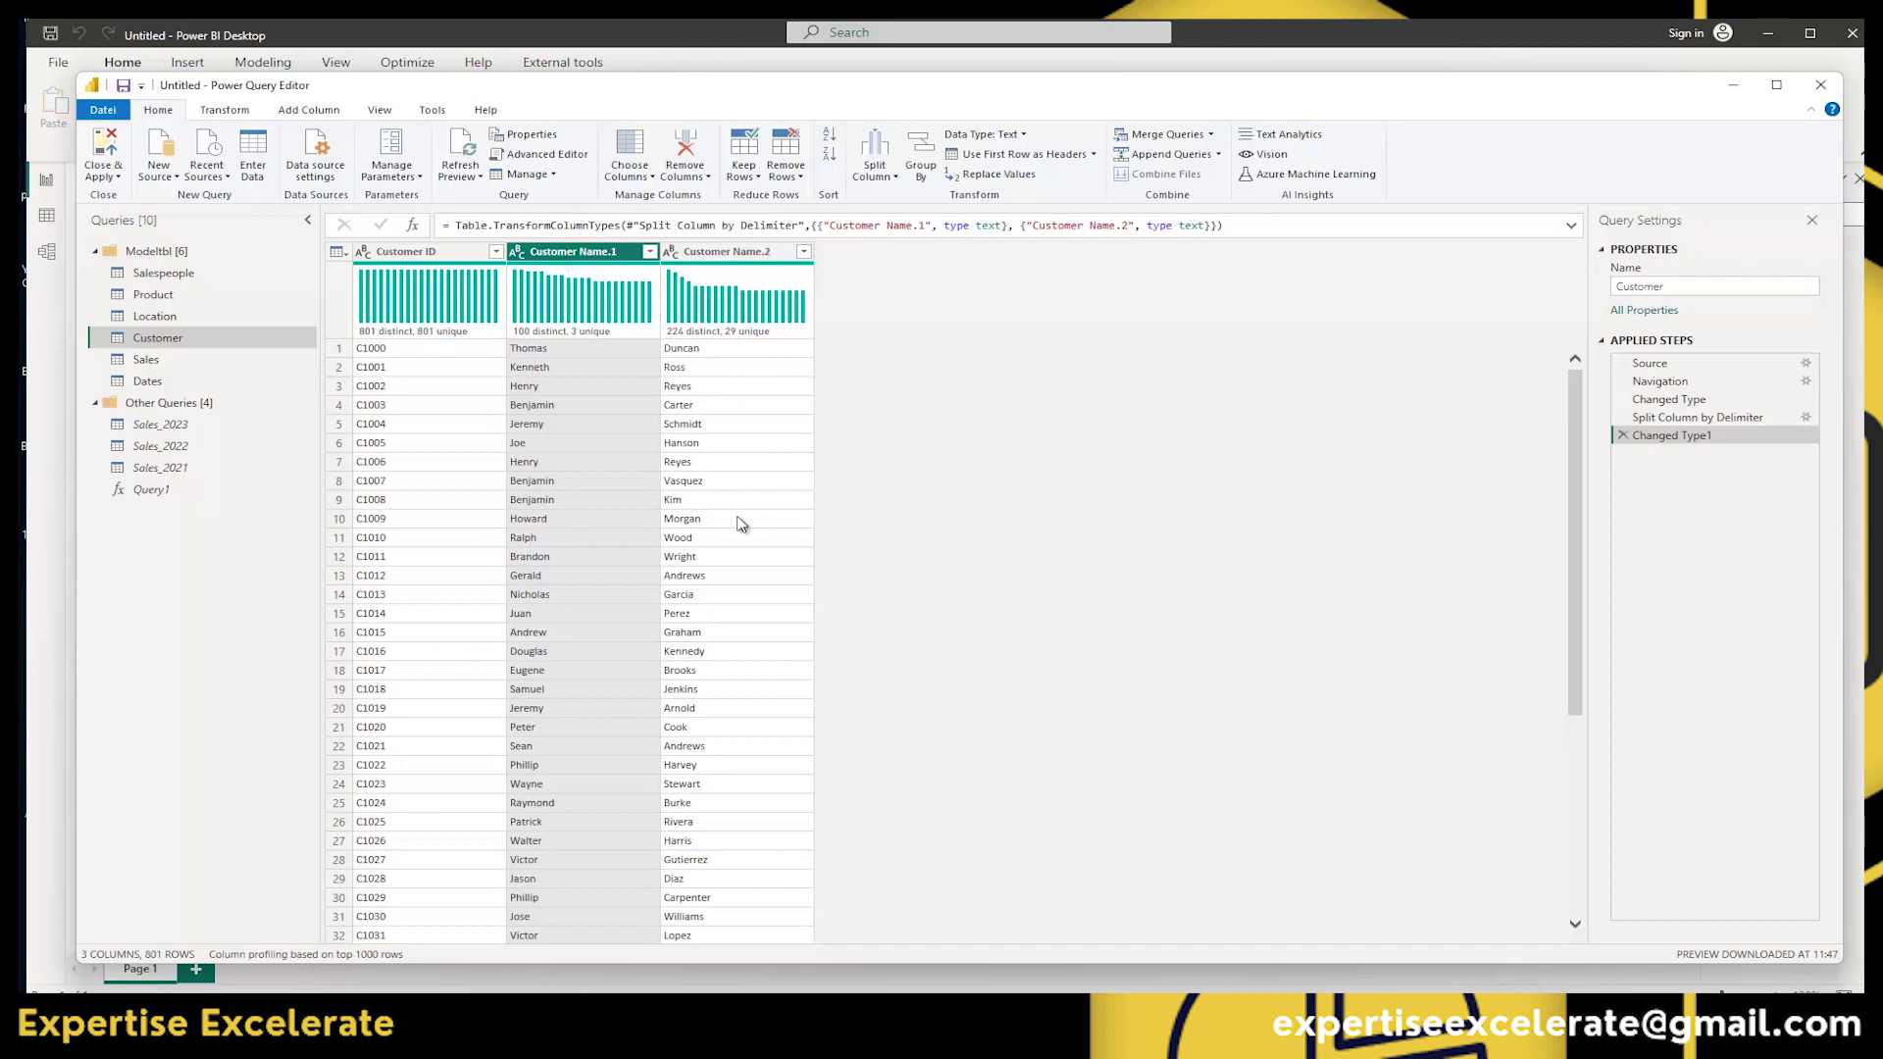
pyautogui.doubleClick(564, 257)
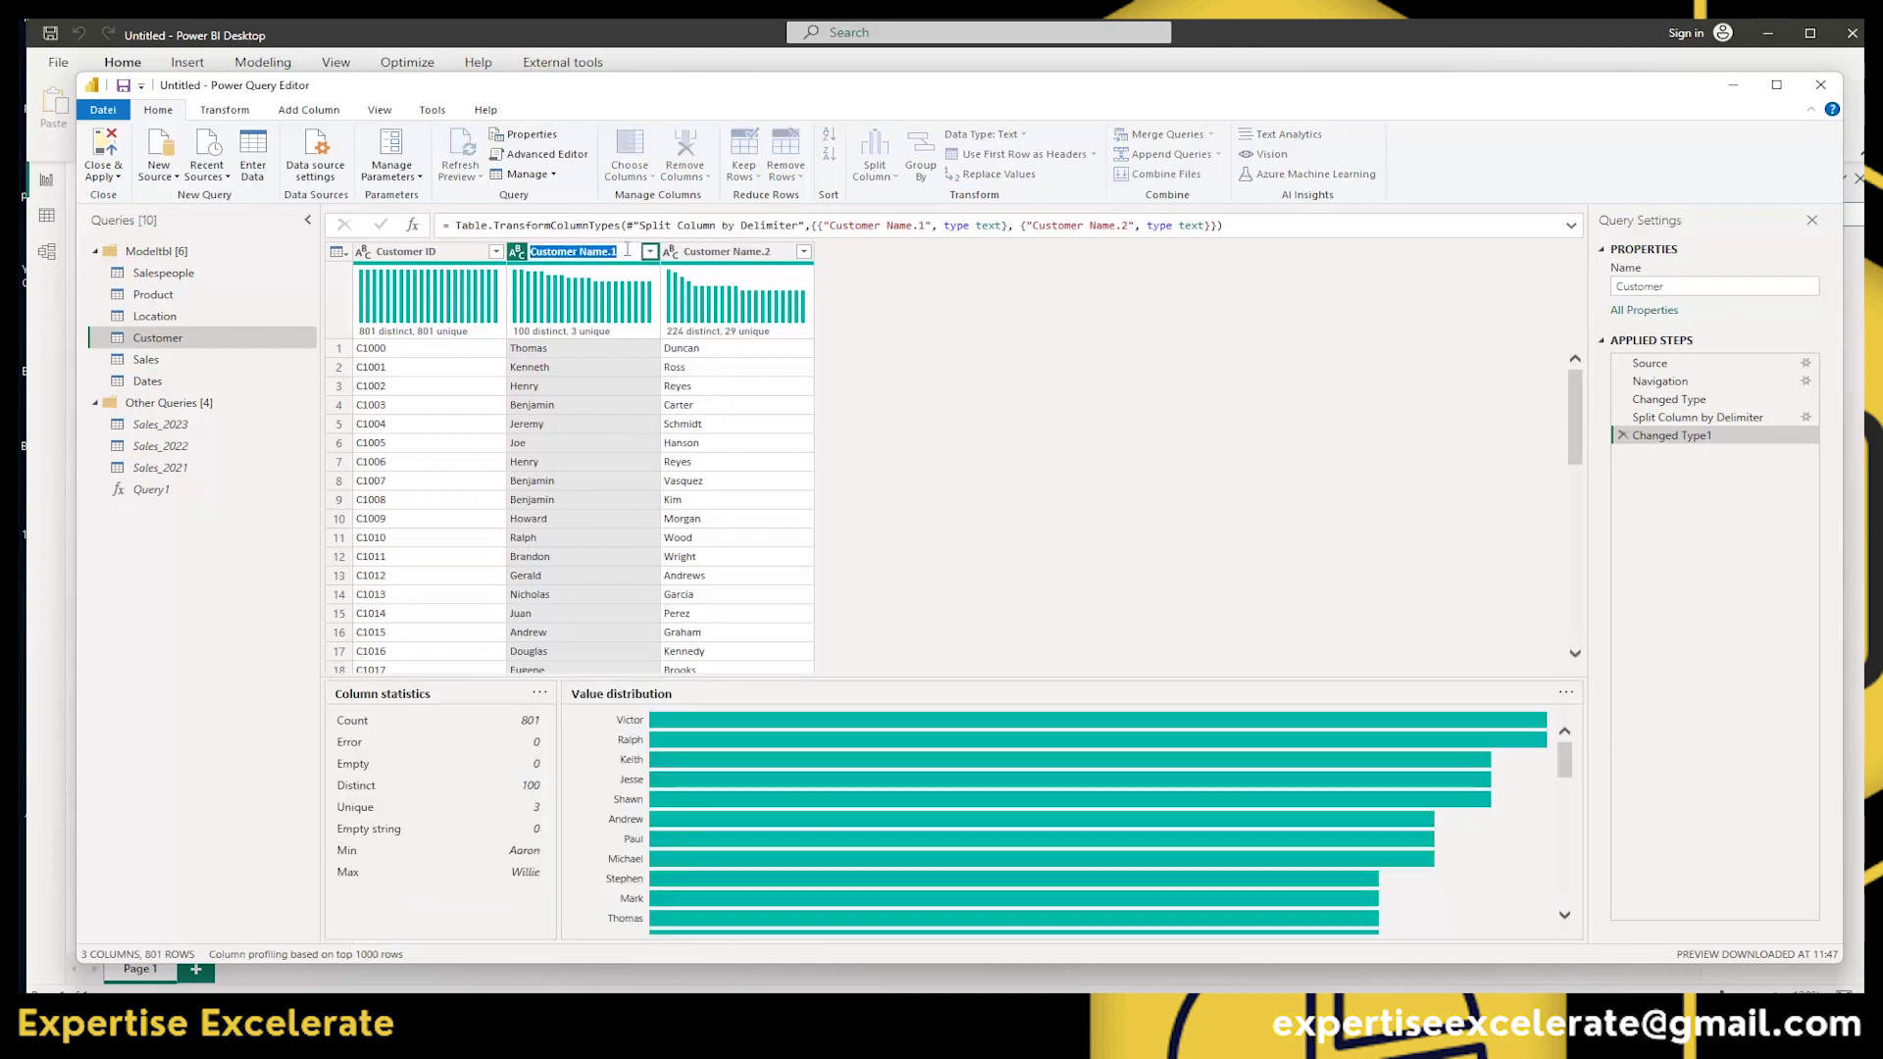
pyautogui.click(912, 370)
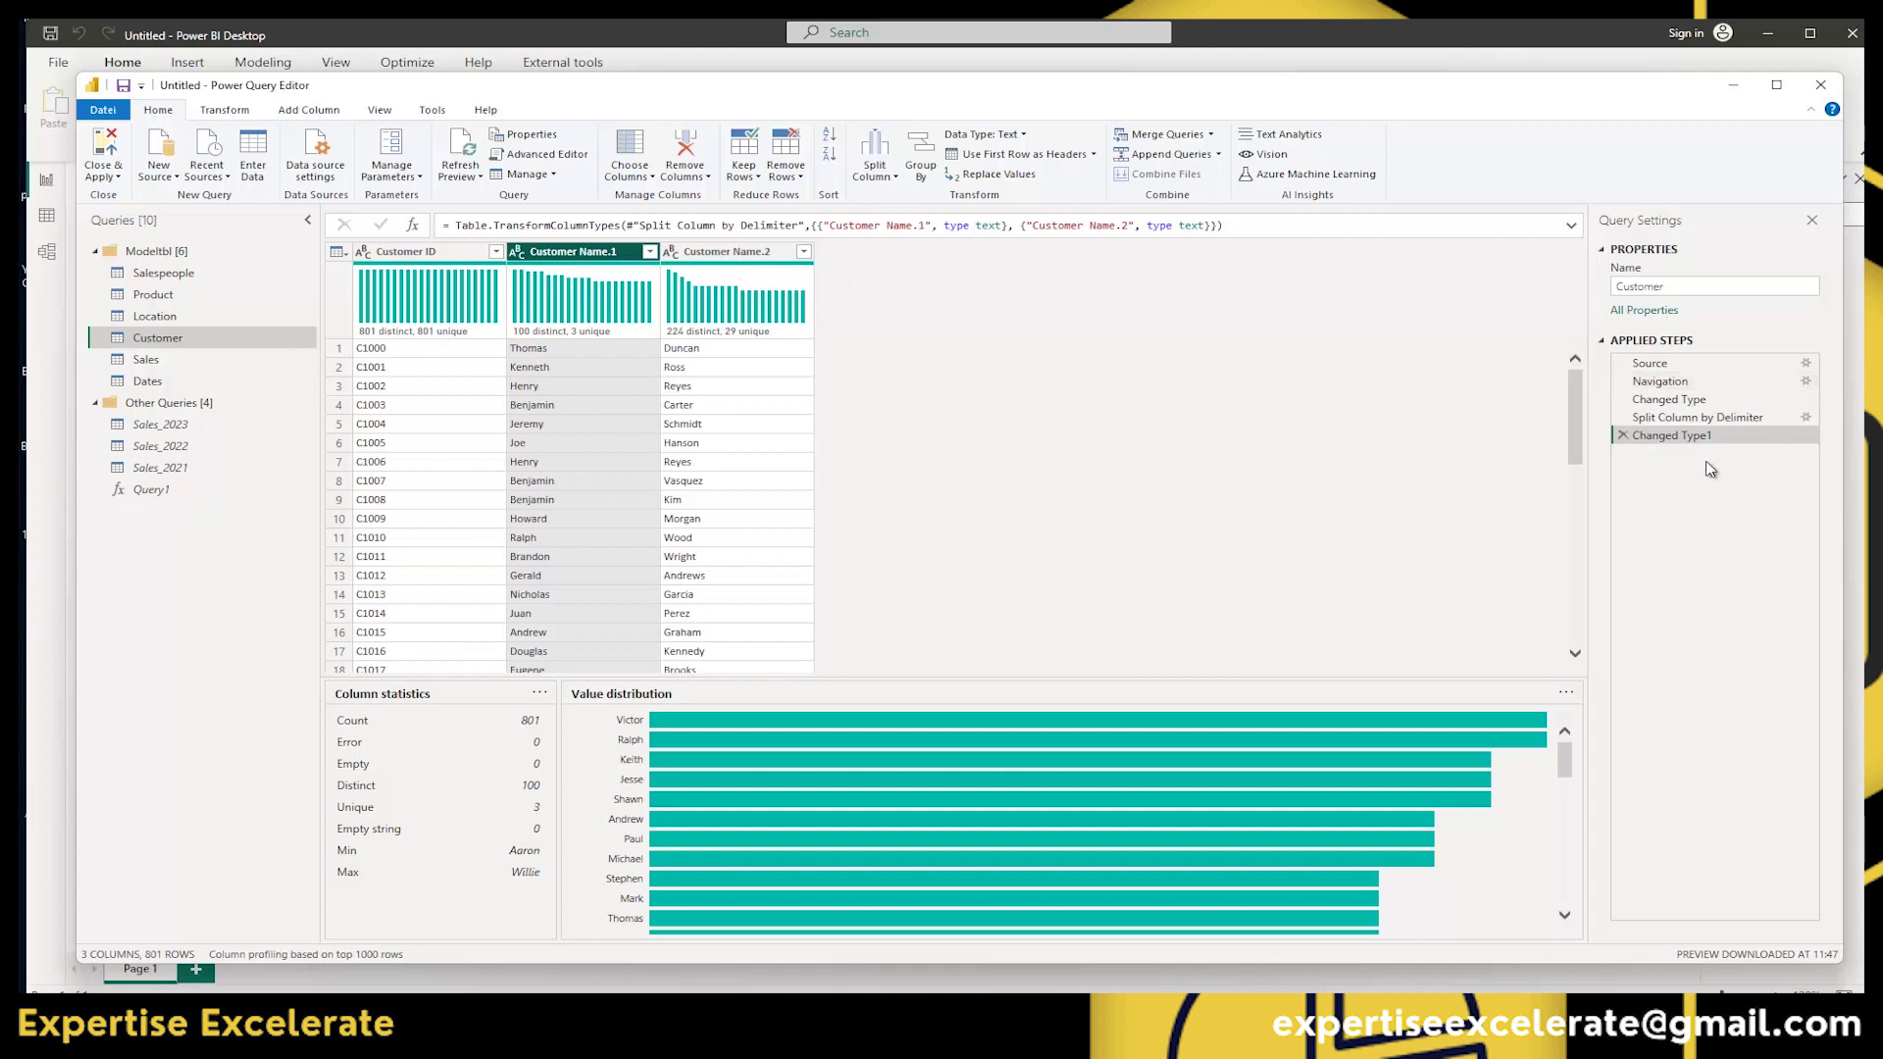
pyautogui.click(1622, 435)
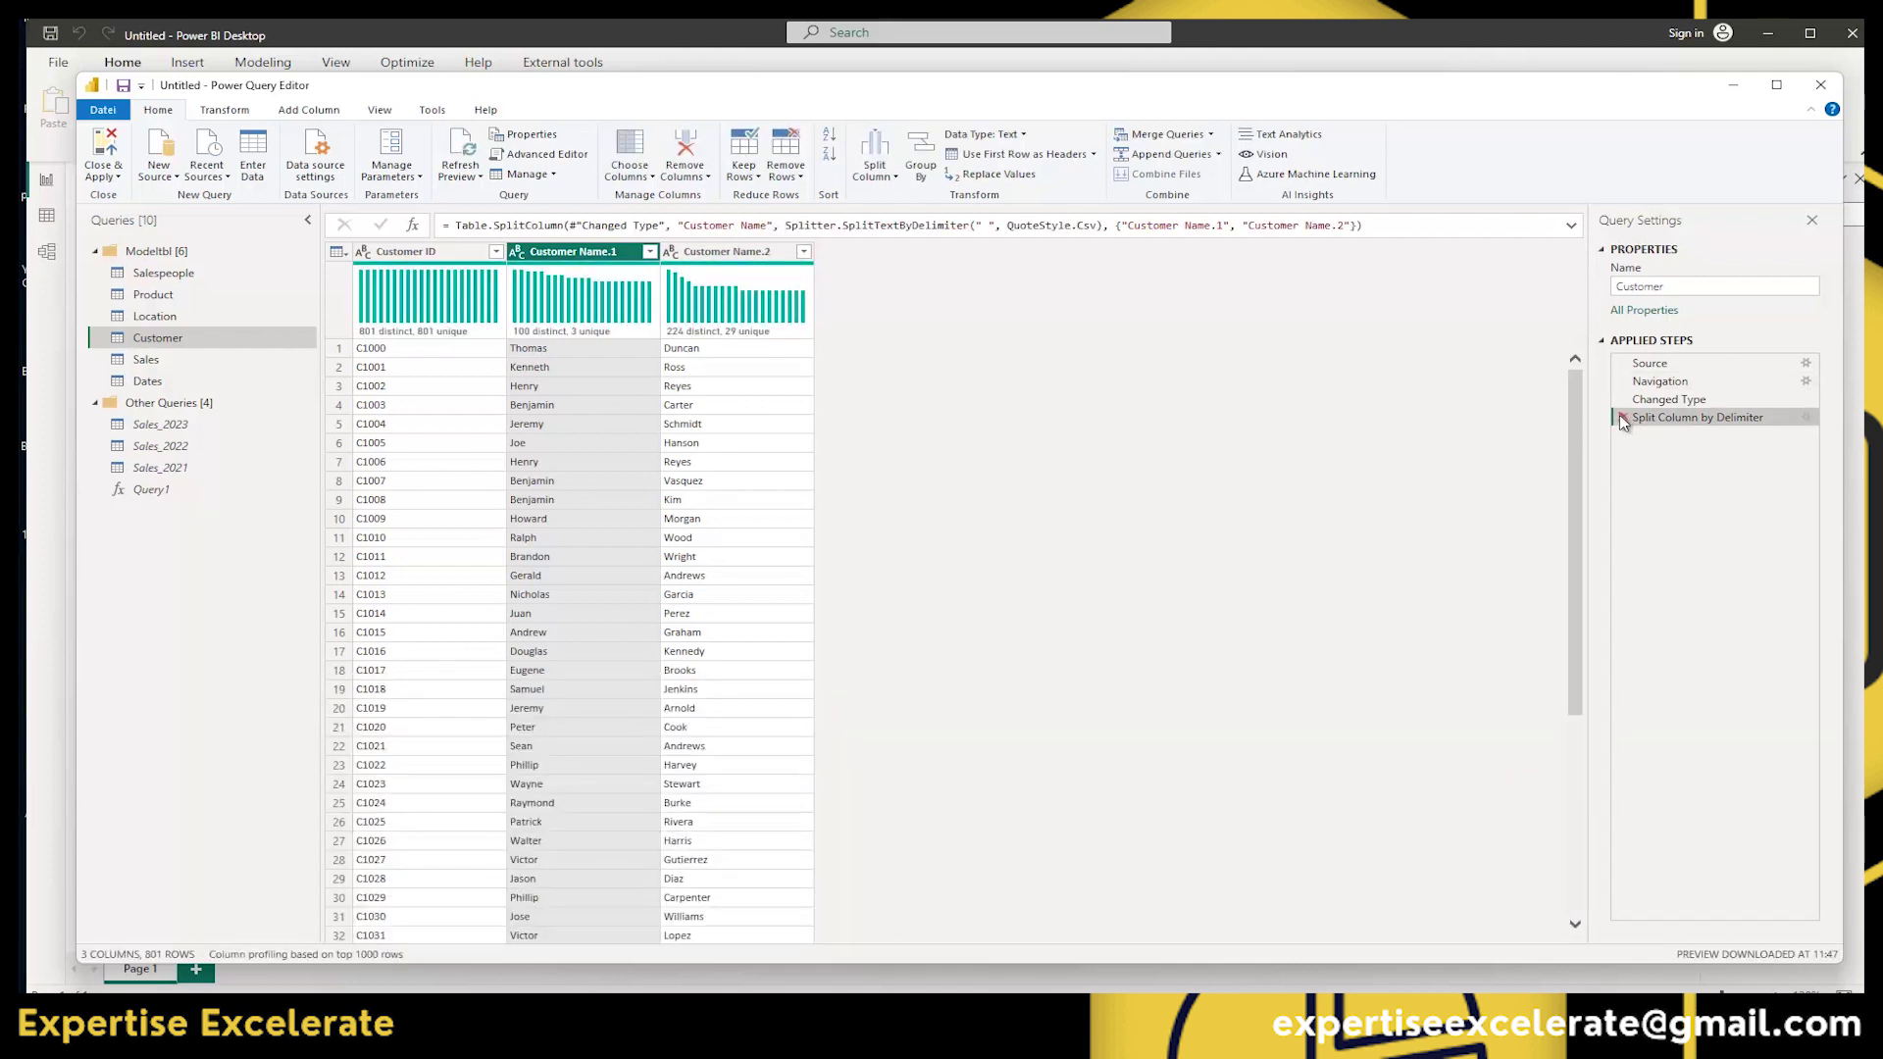
pyautogui.click(1623, 418)
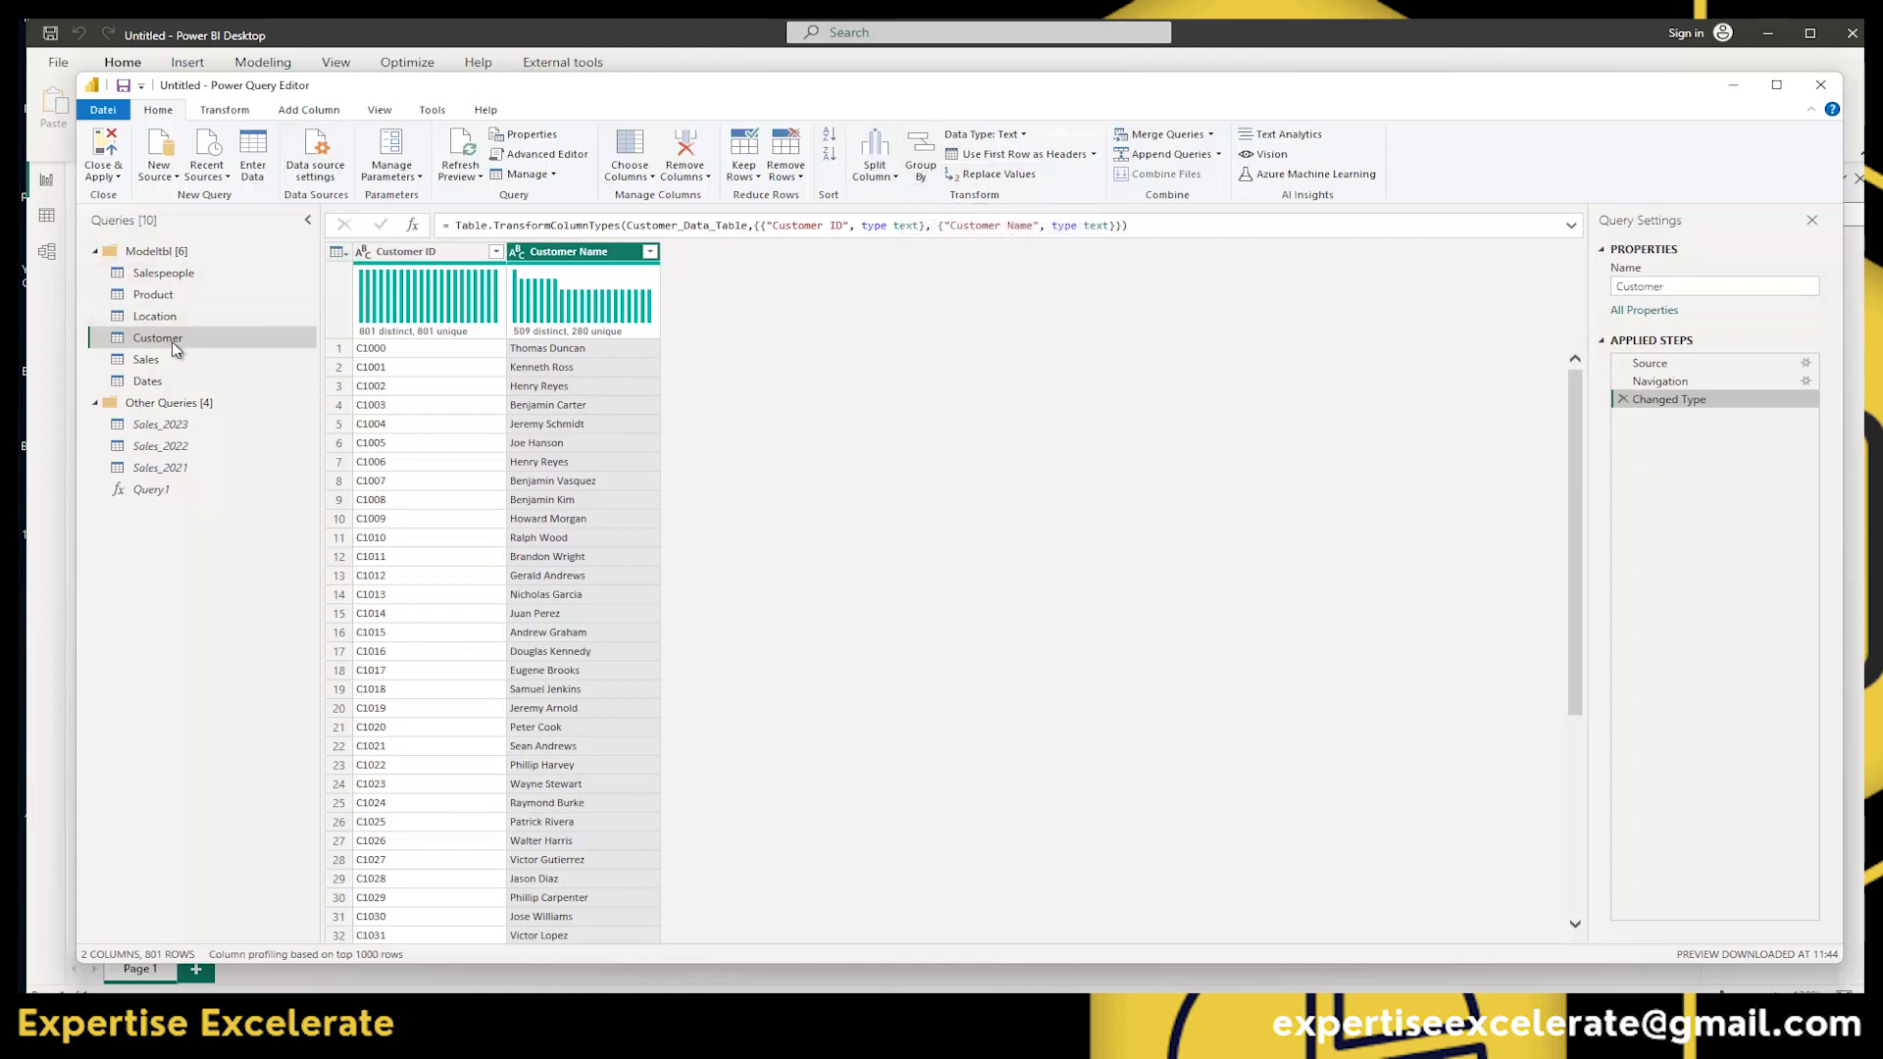
pyautogui.click(141, 361)
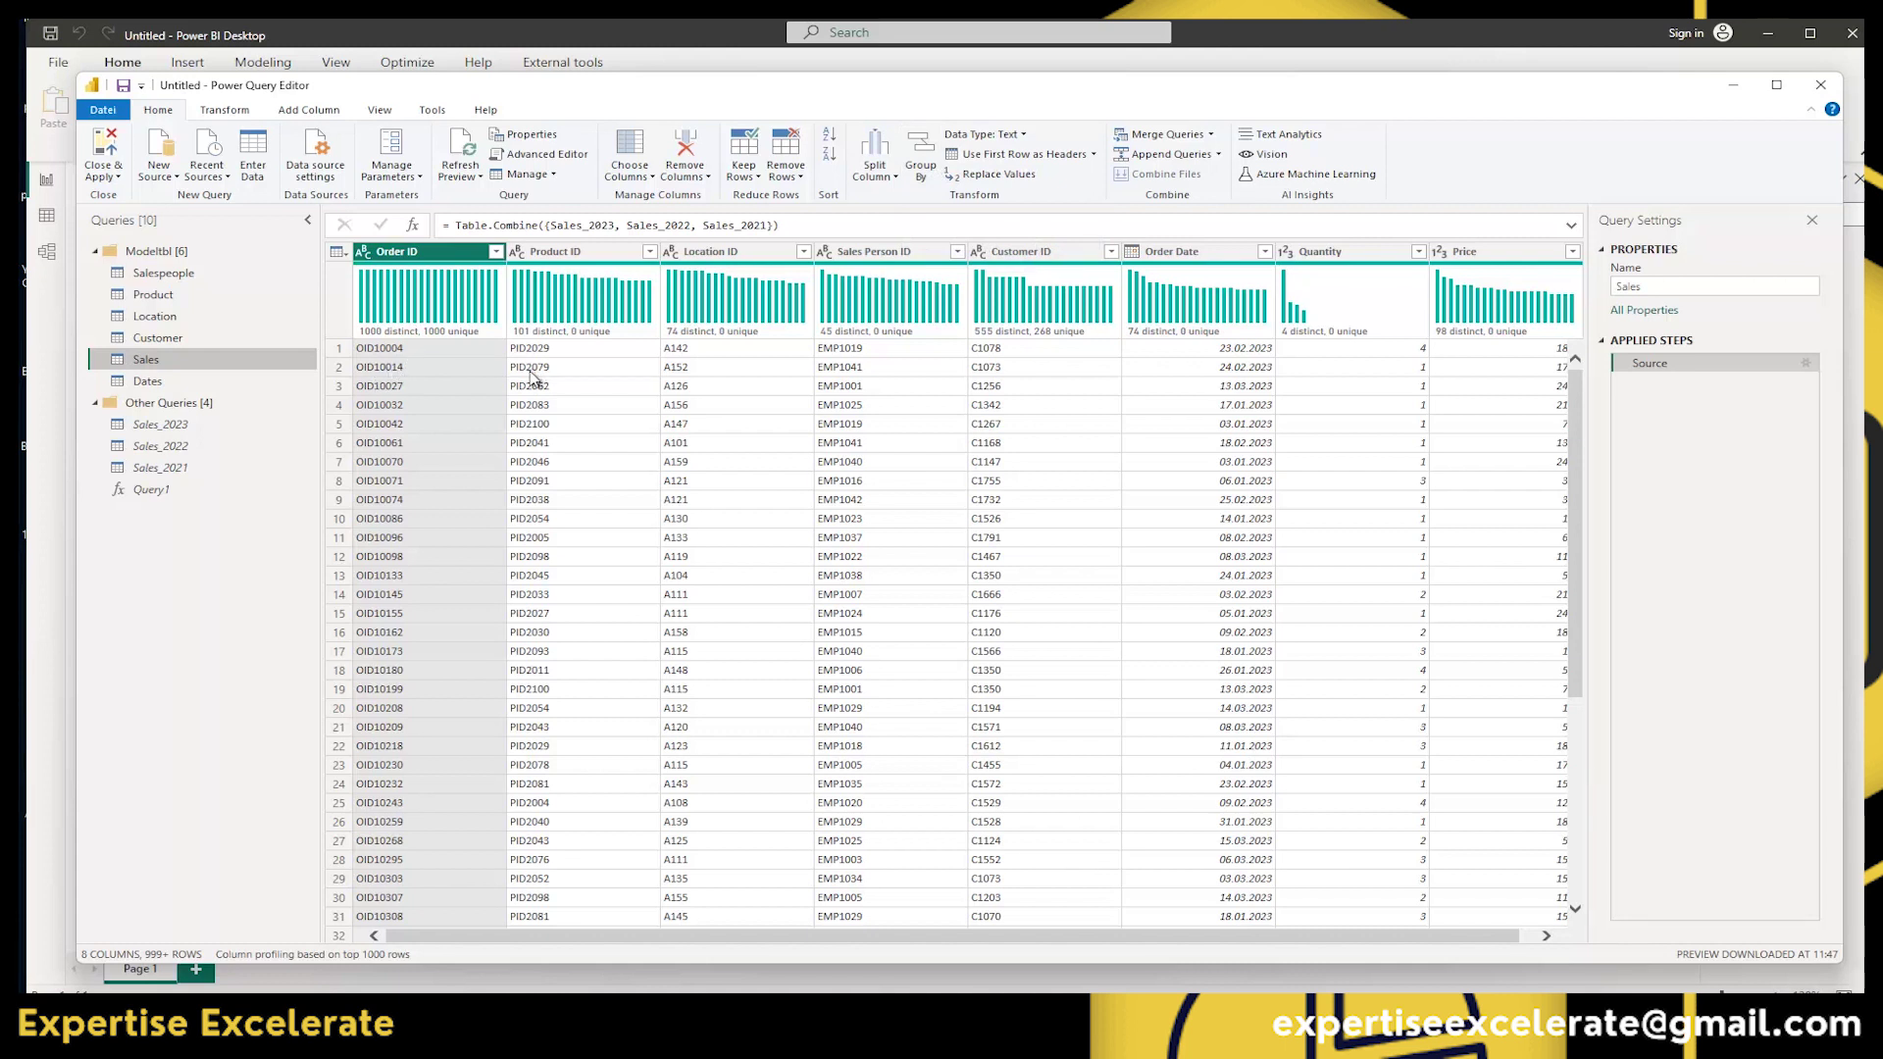
# Group the Sales query by Location ID, counting rows into a Count column (74 rows).
pyautogui.click(692, 253)
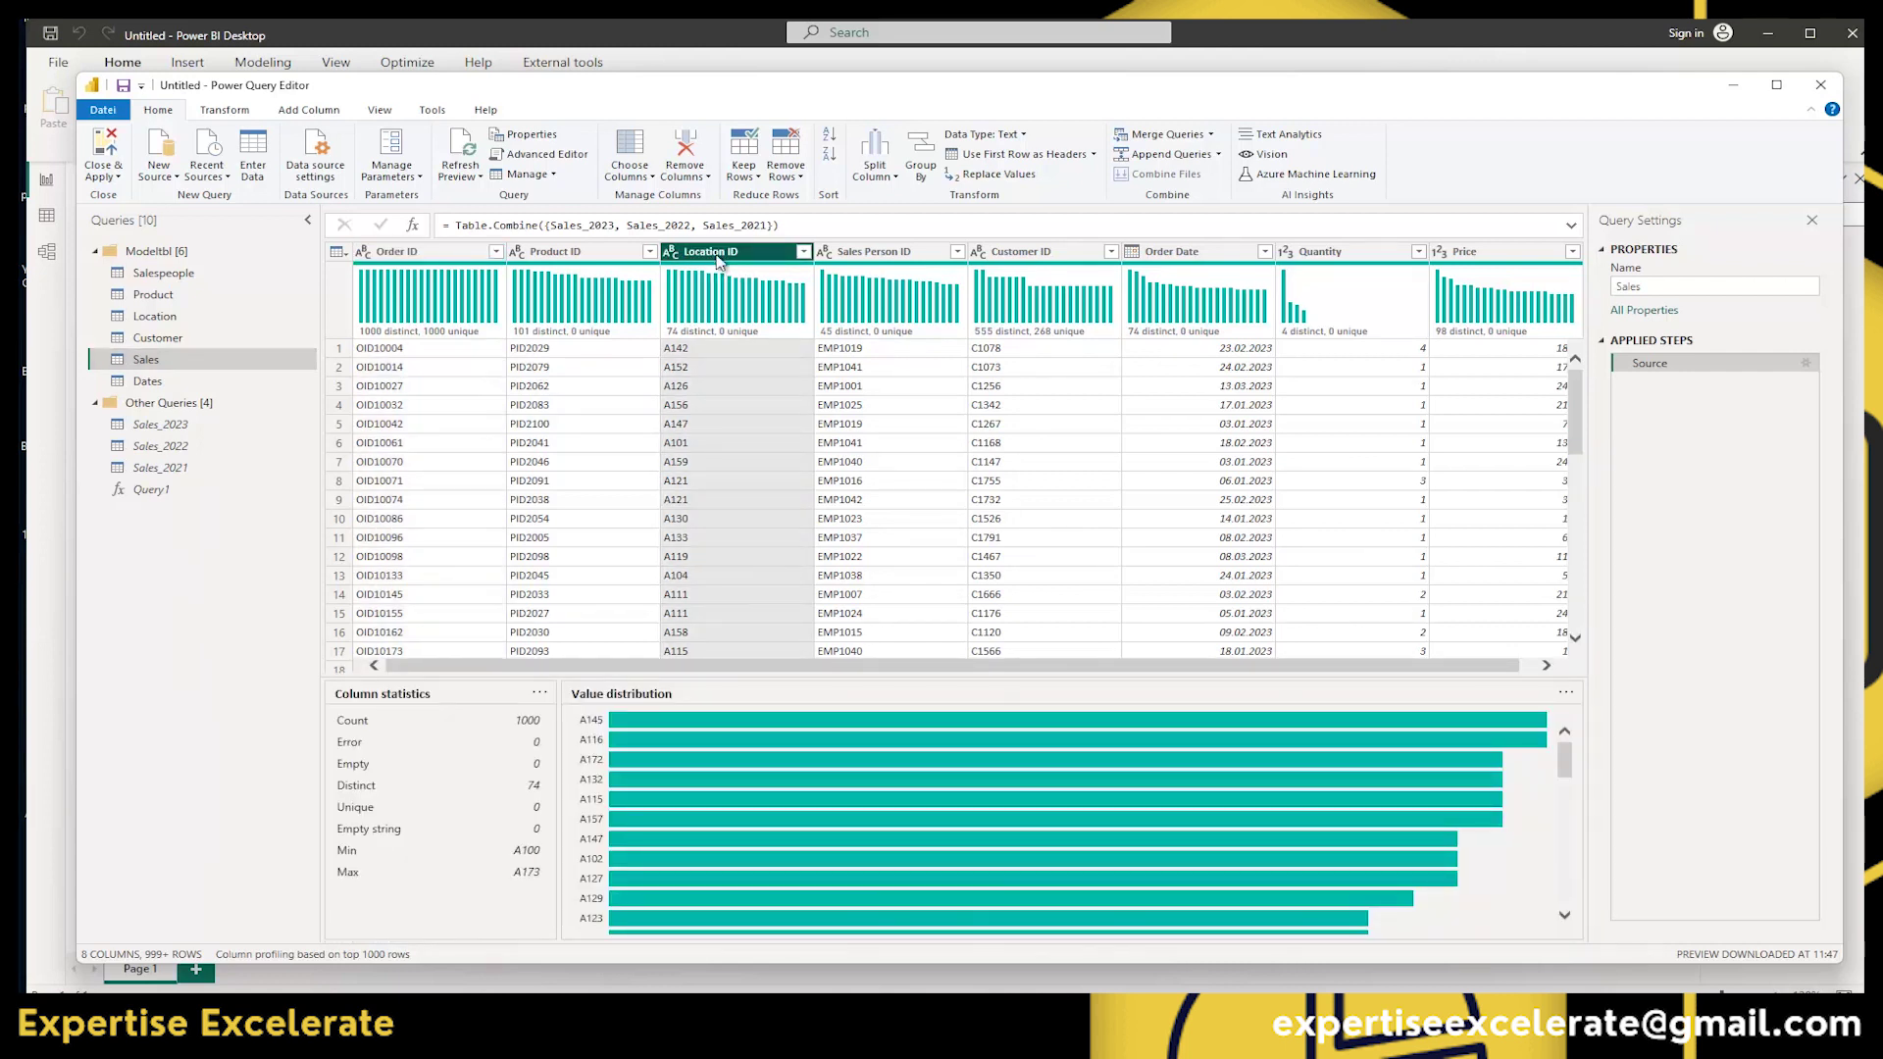
pyautogui.click(921, 152)
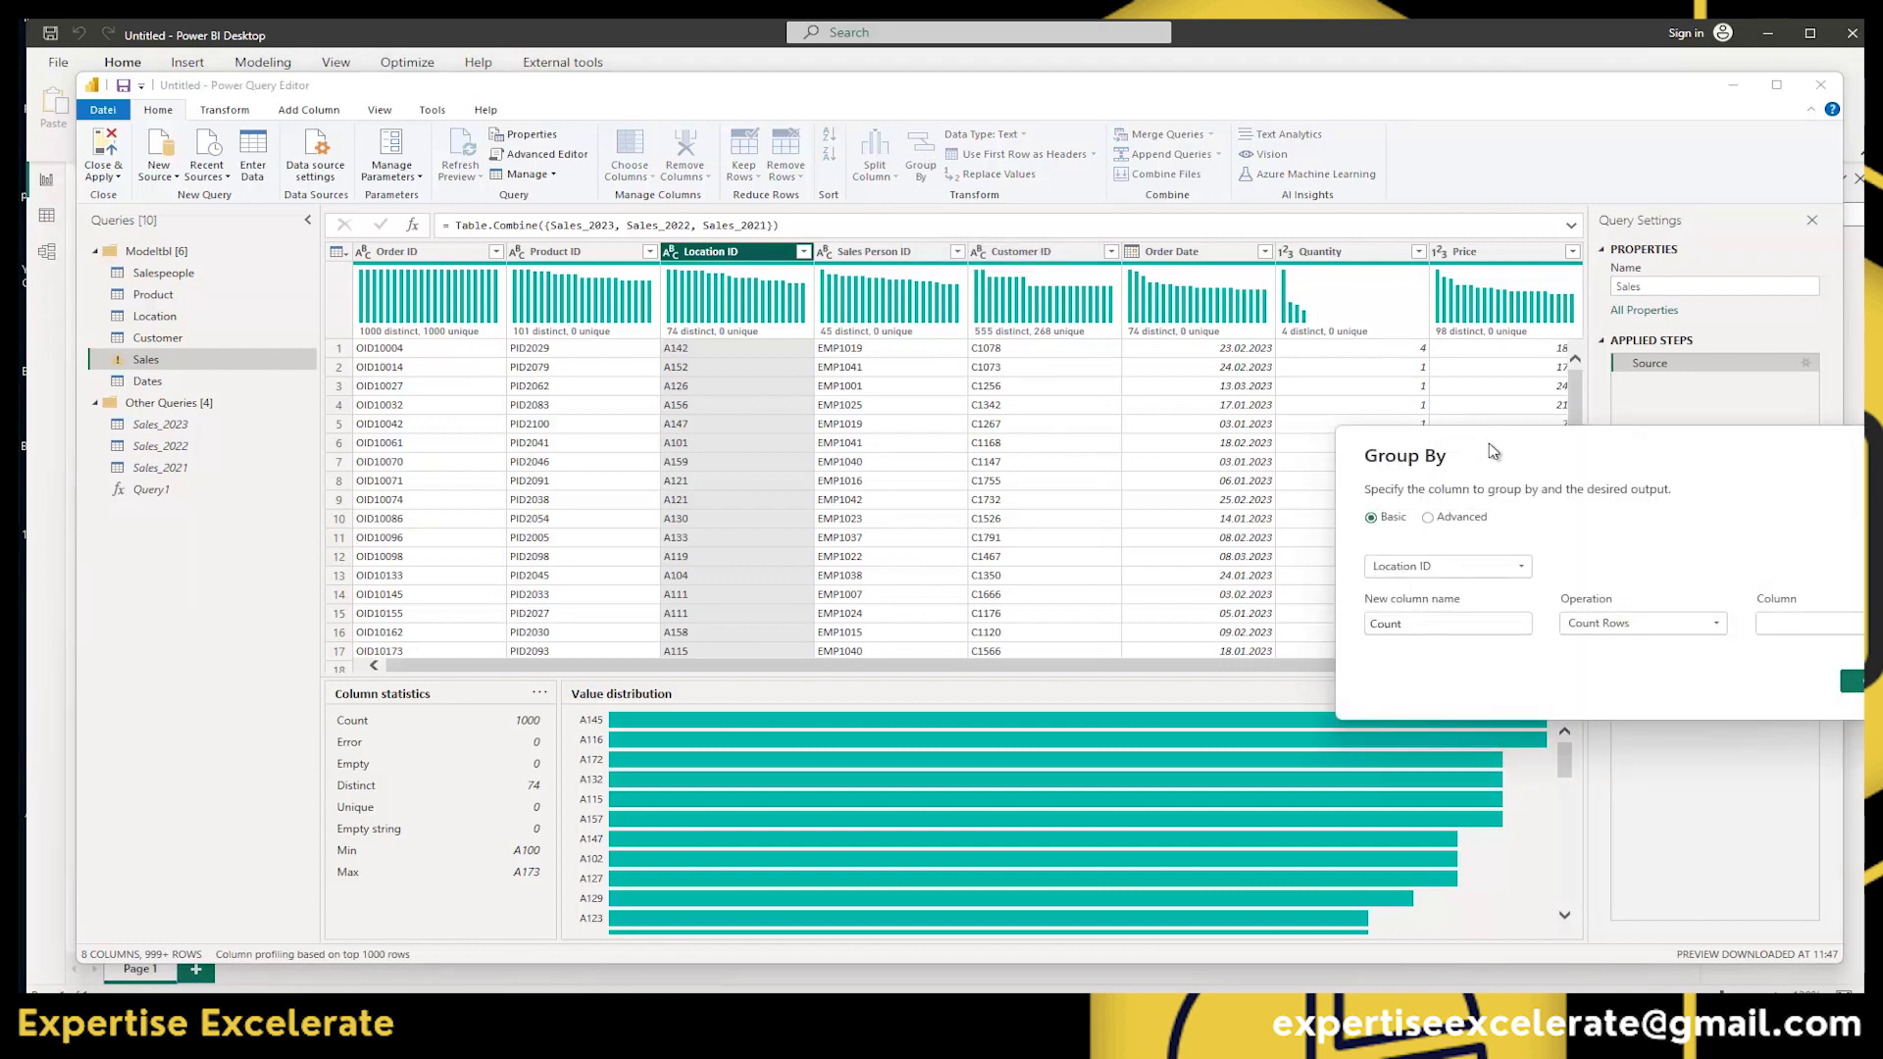
pyautogui.moveTo(1486, 439); pyautogui.dragTo(737, 263)
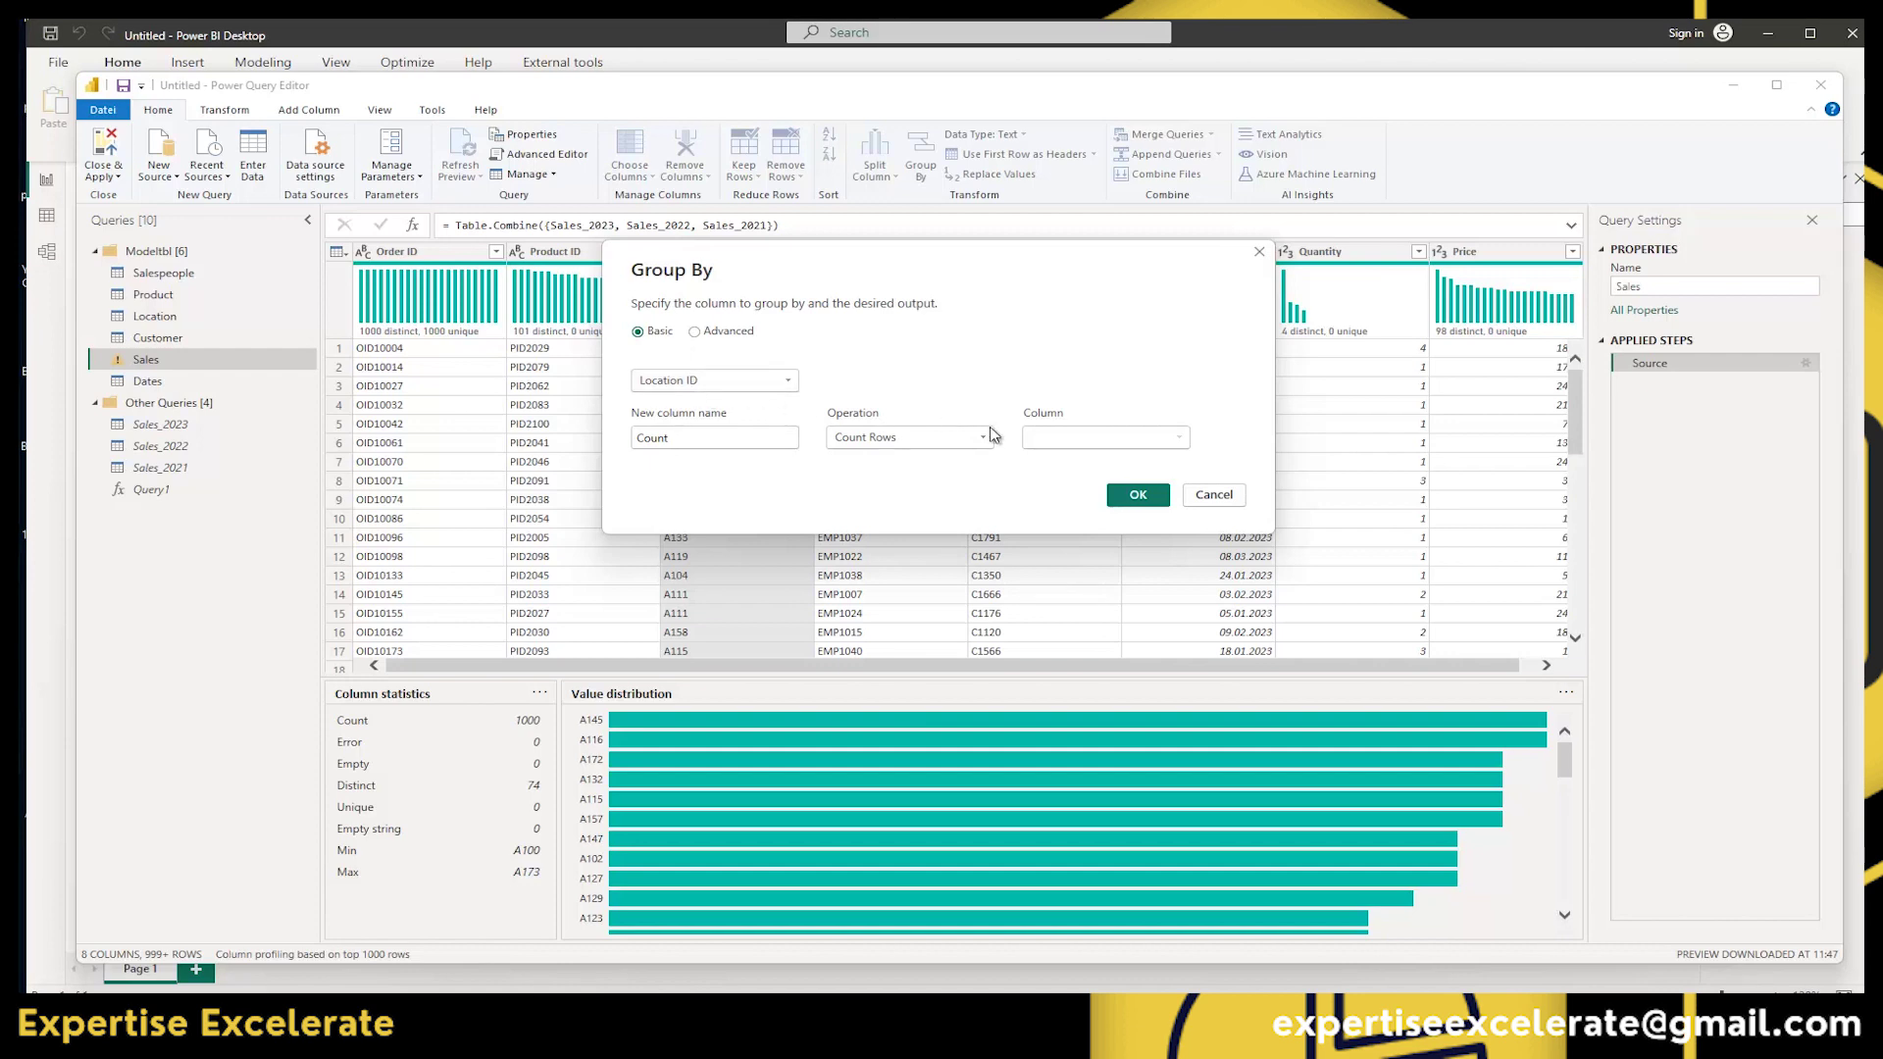
pyautogui.click(1140, 497)
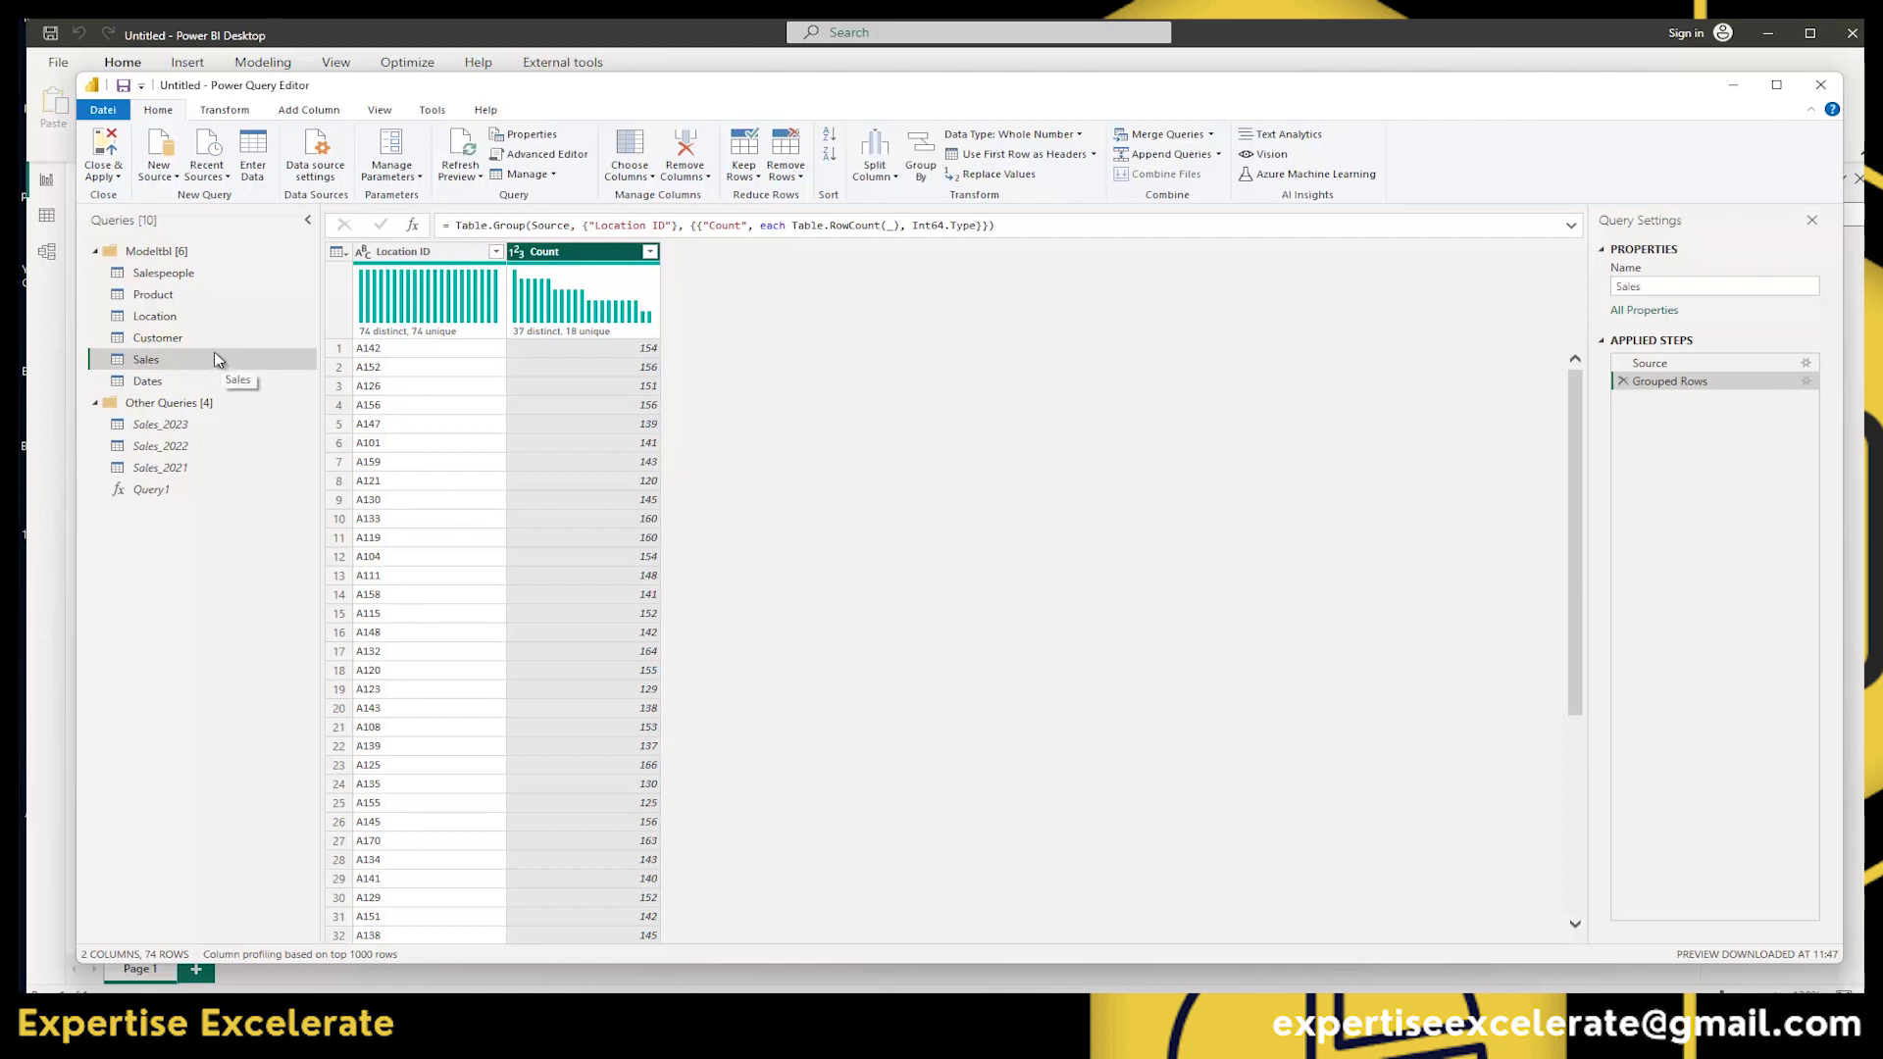
# Delete the Grouped Rows step and view the Data Type list without changing anything.
pyautogui.click(1621, 381)
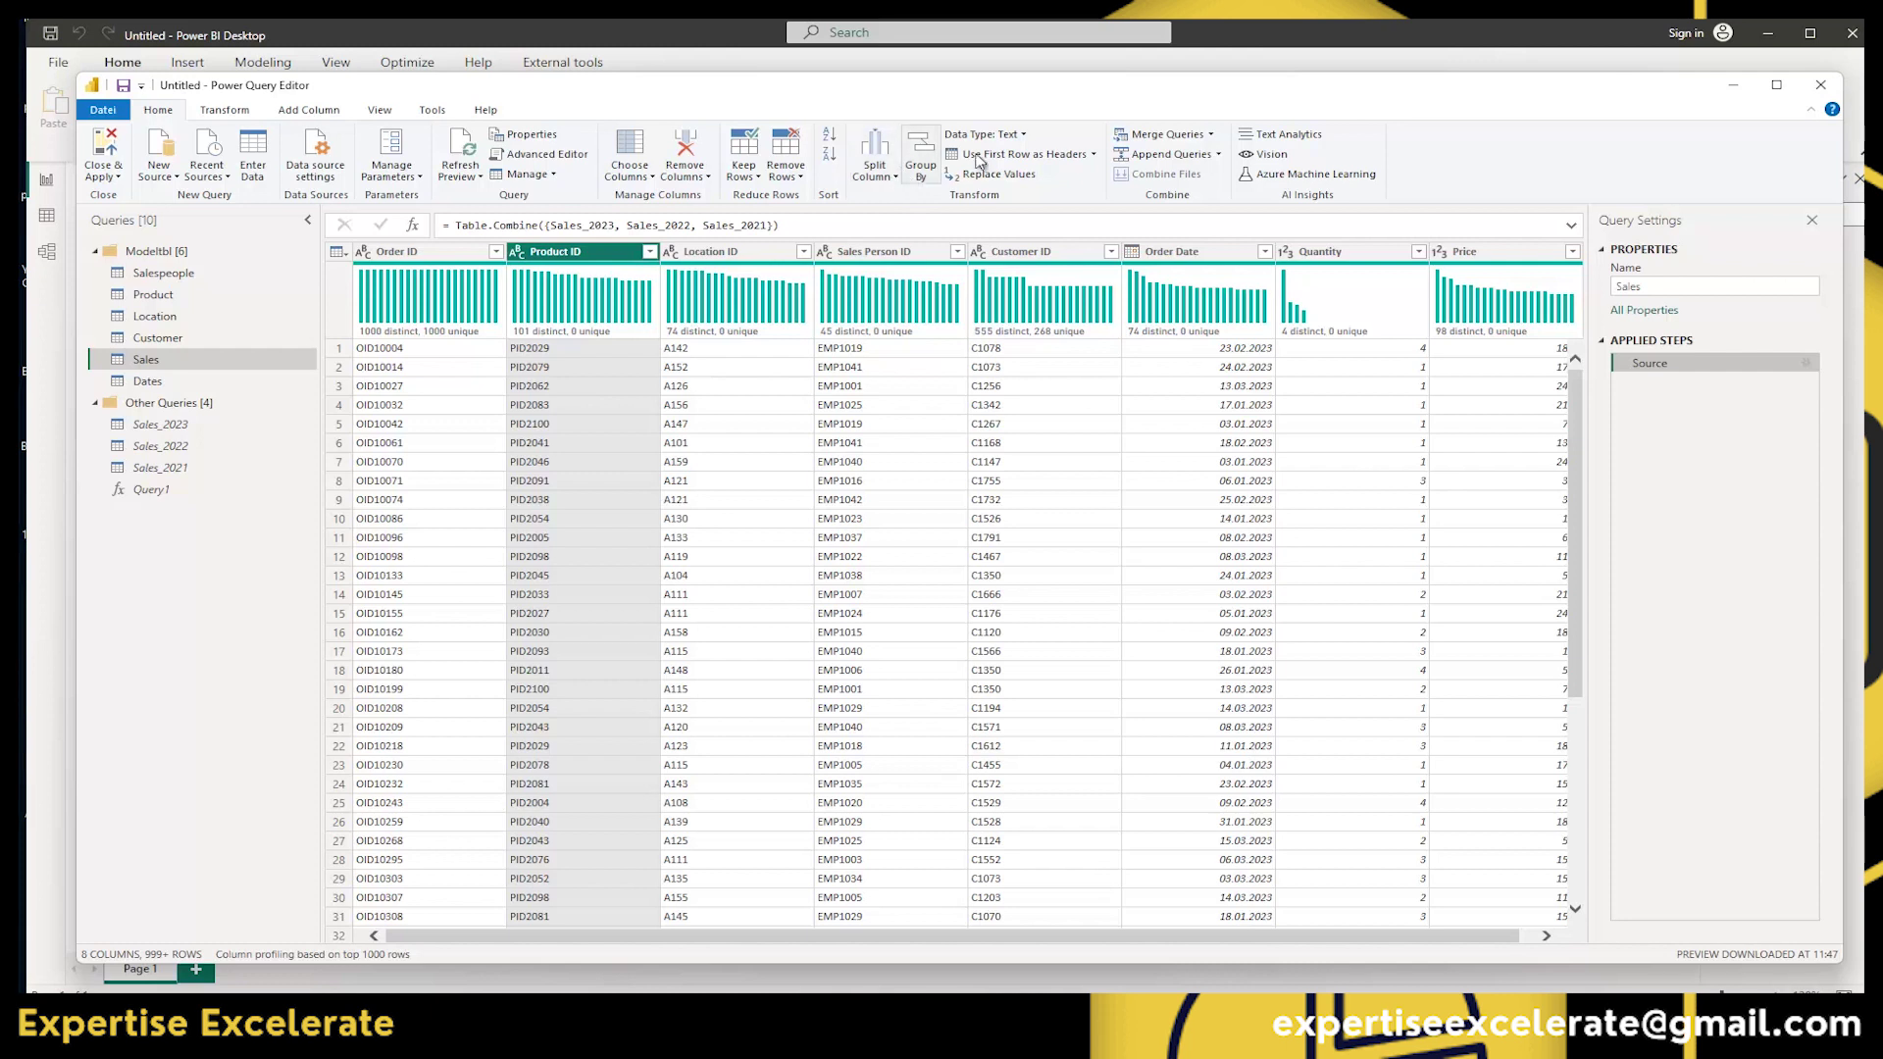
pyautogui.click(1023, 136)
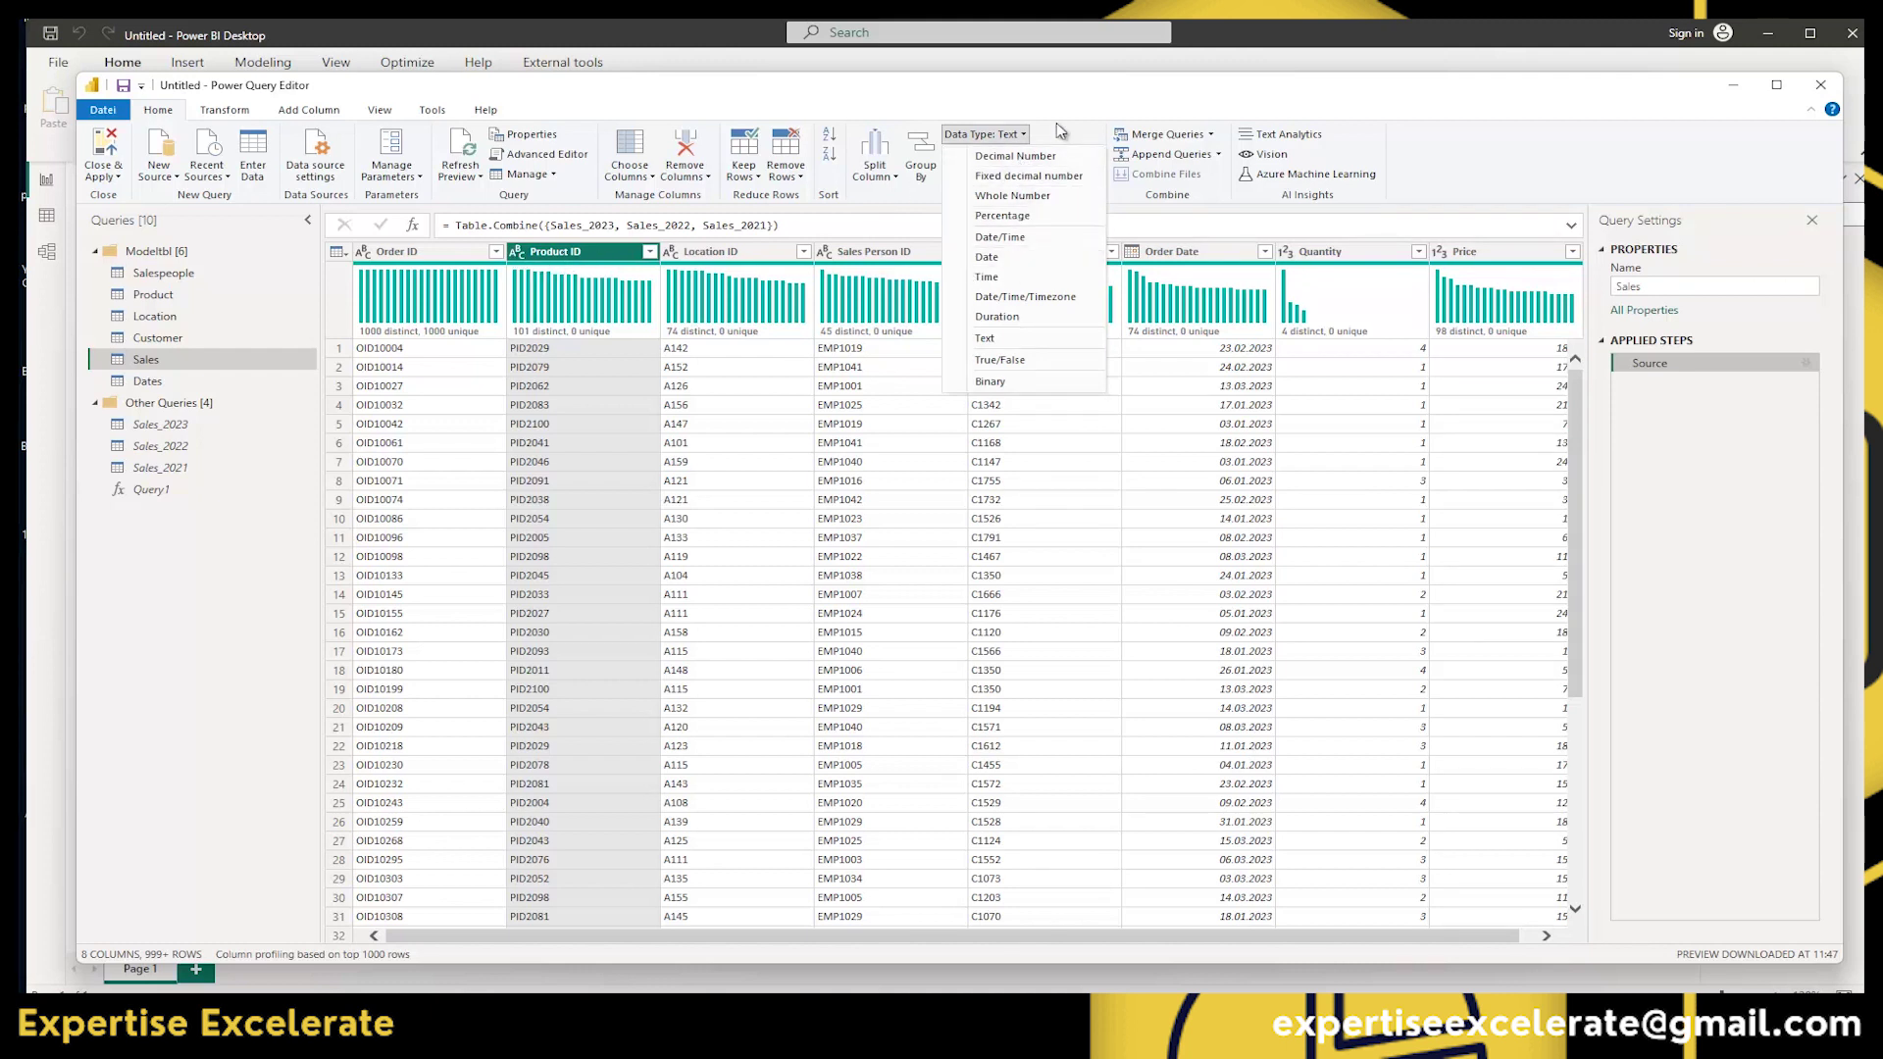
pyautogui.click(520, 253)
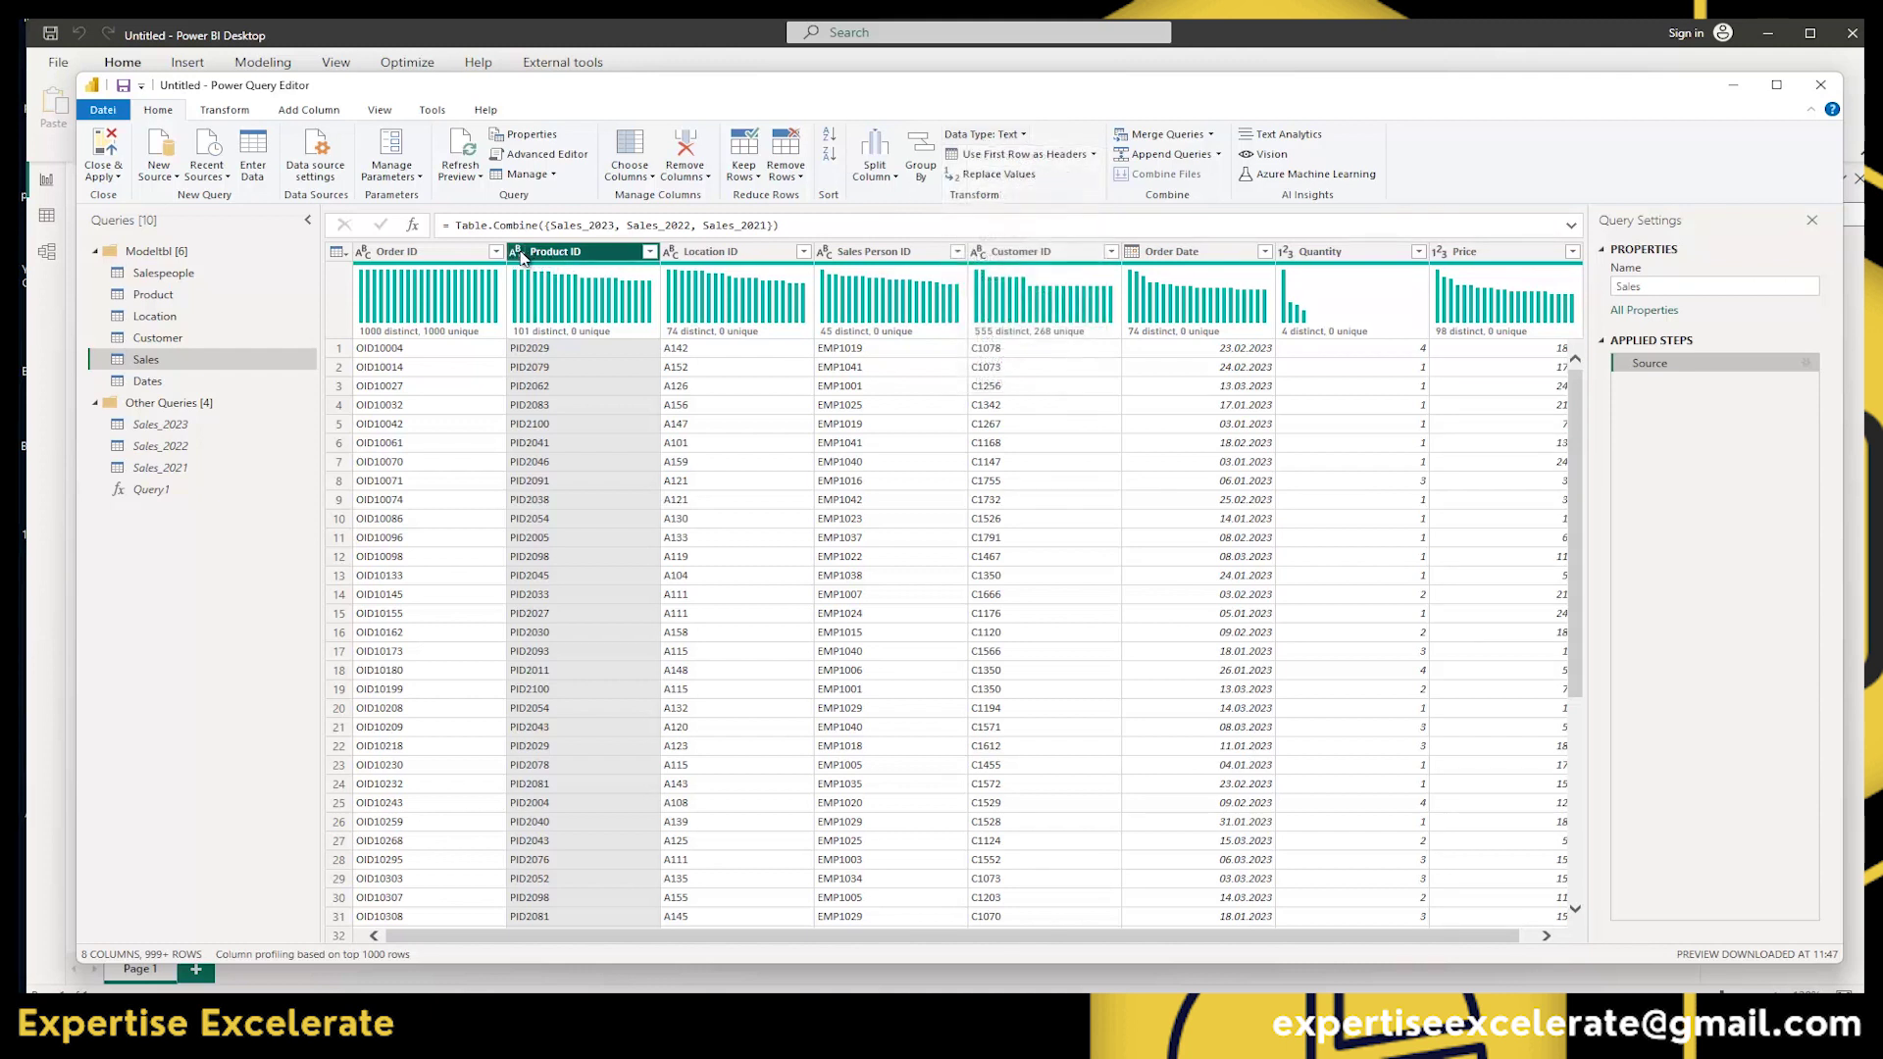
# View Product ID's data type choices and header context menu, then dismiss them unchanged.
pyautogui.click(519, 254)
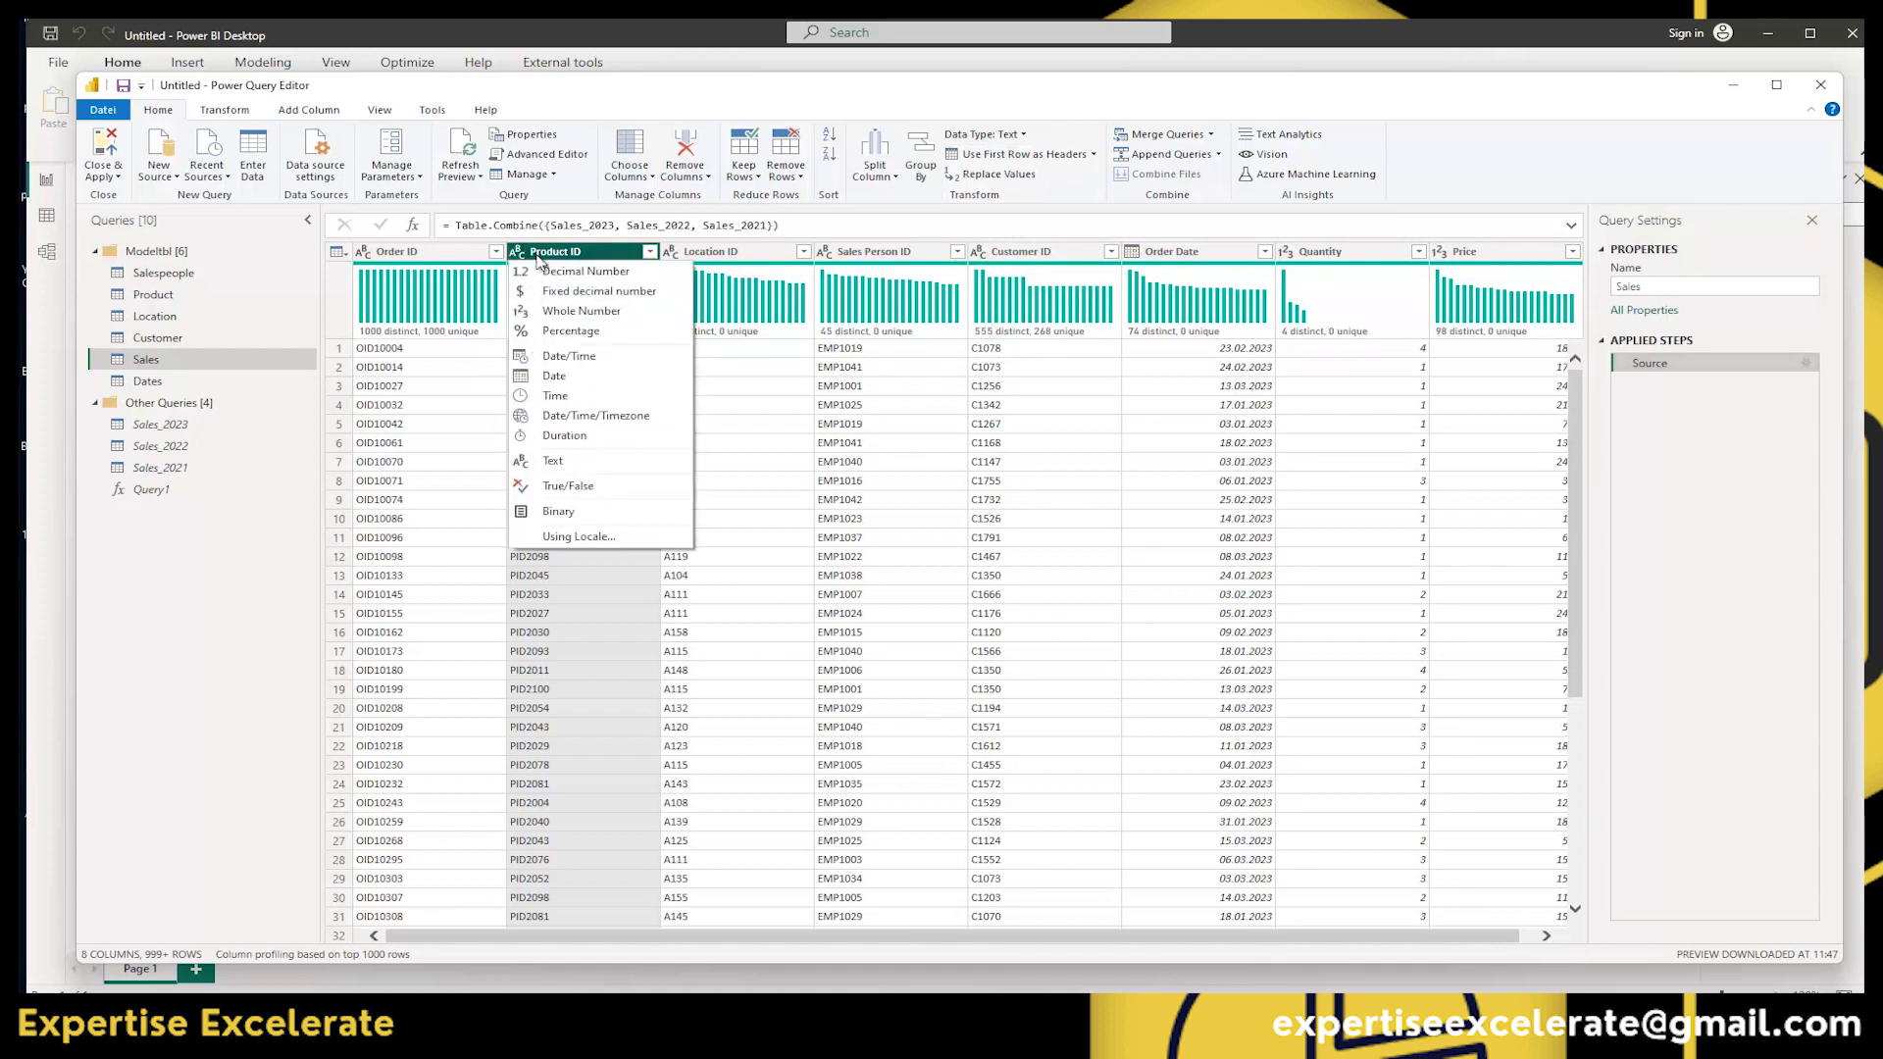
pyautogui.rightClick(569, 257)
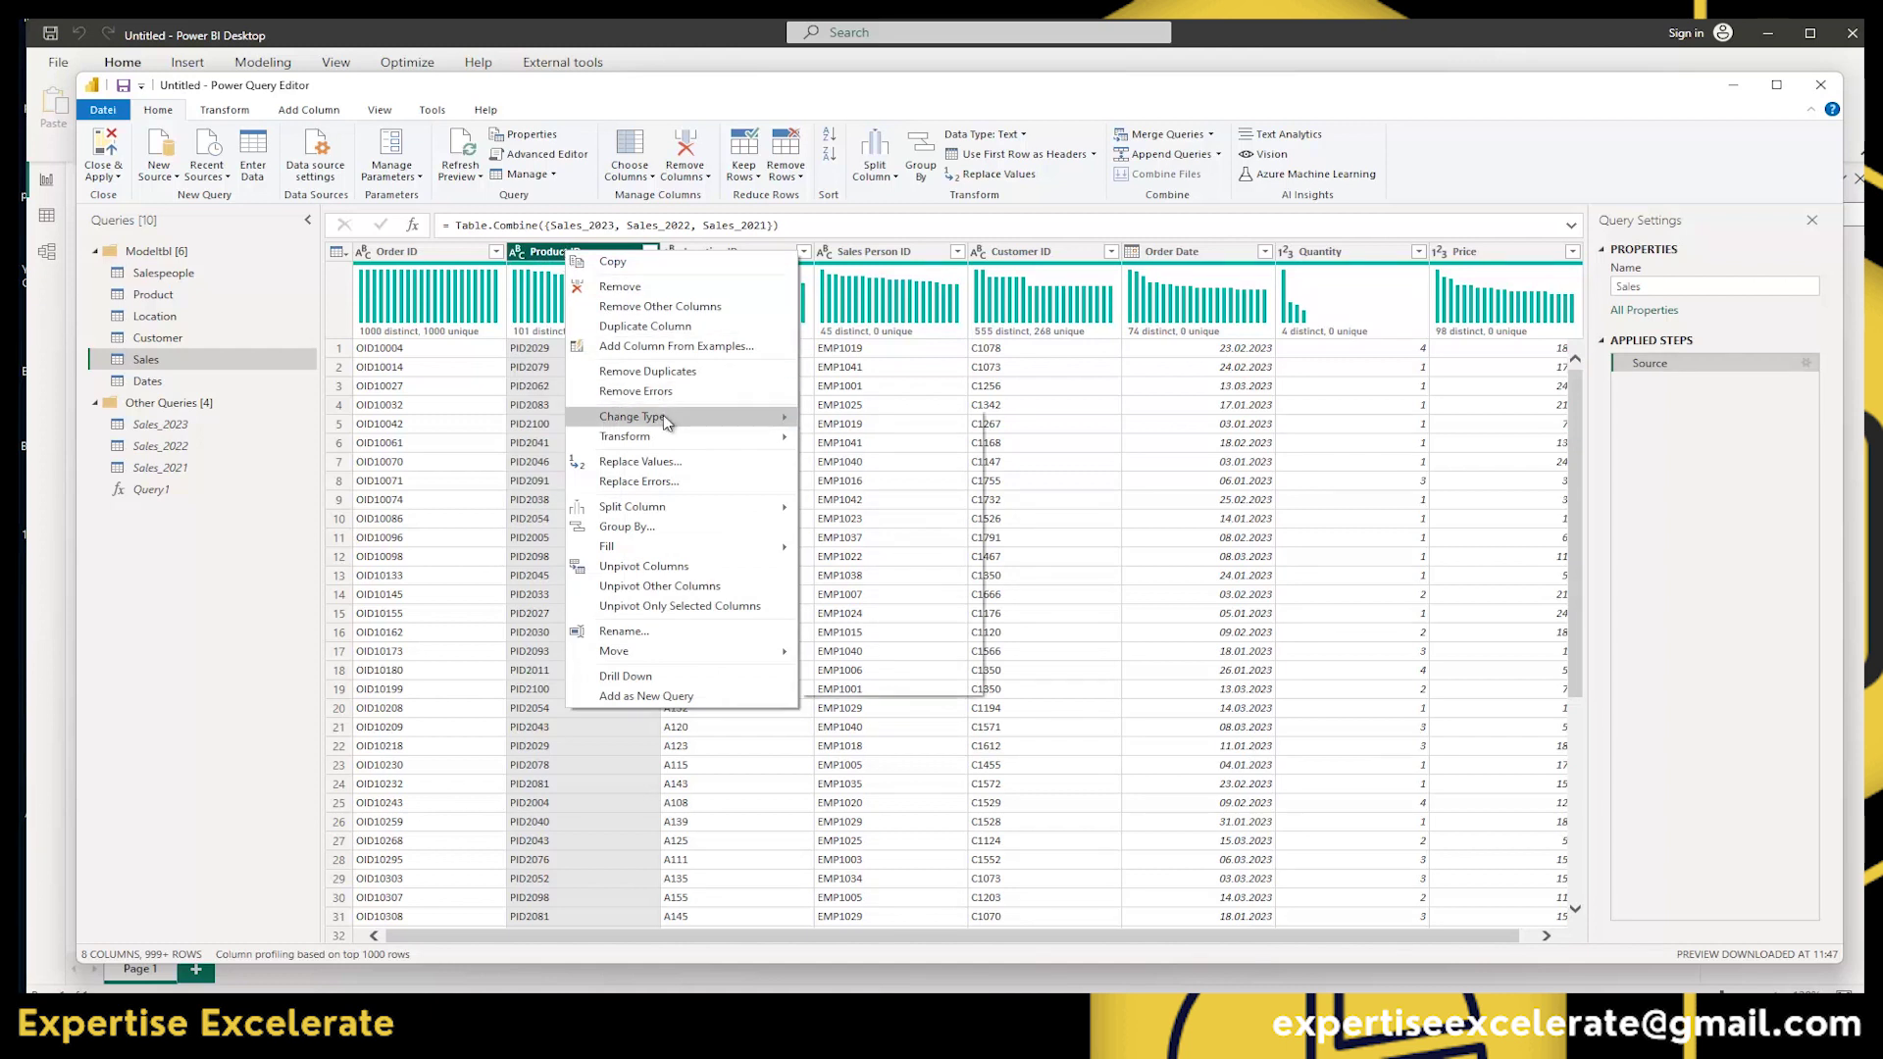
pyautogui.moveTo(734, 420)
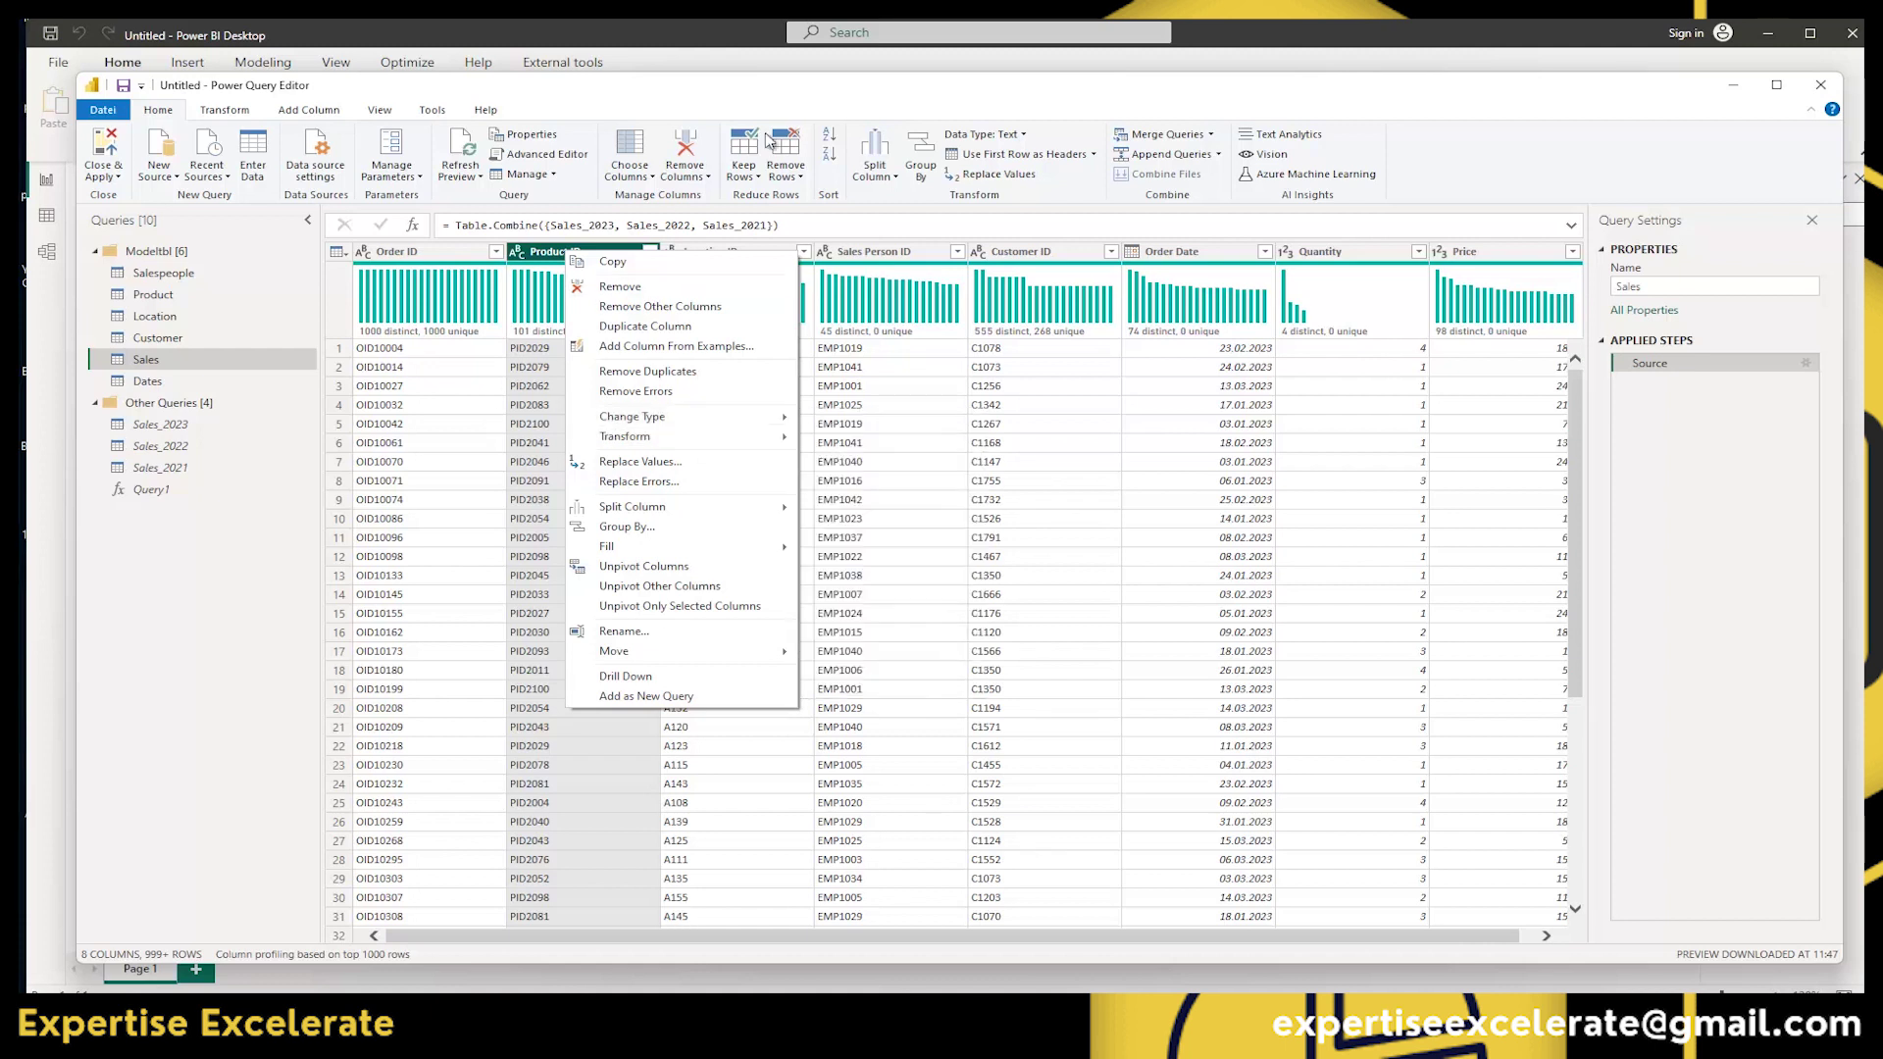
pyautogui.click(1146, 112)
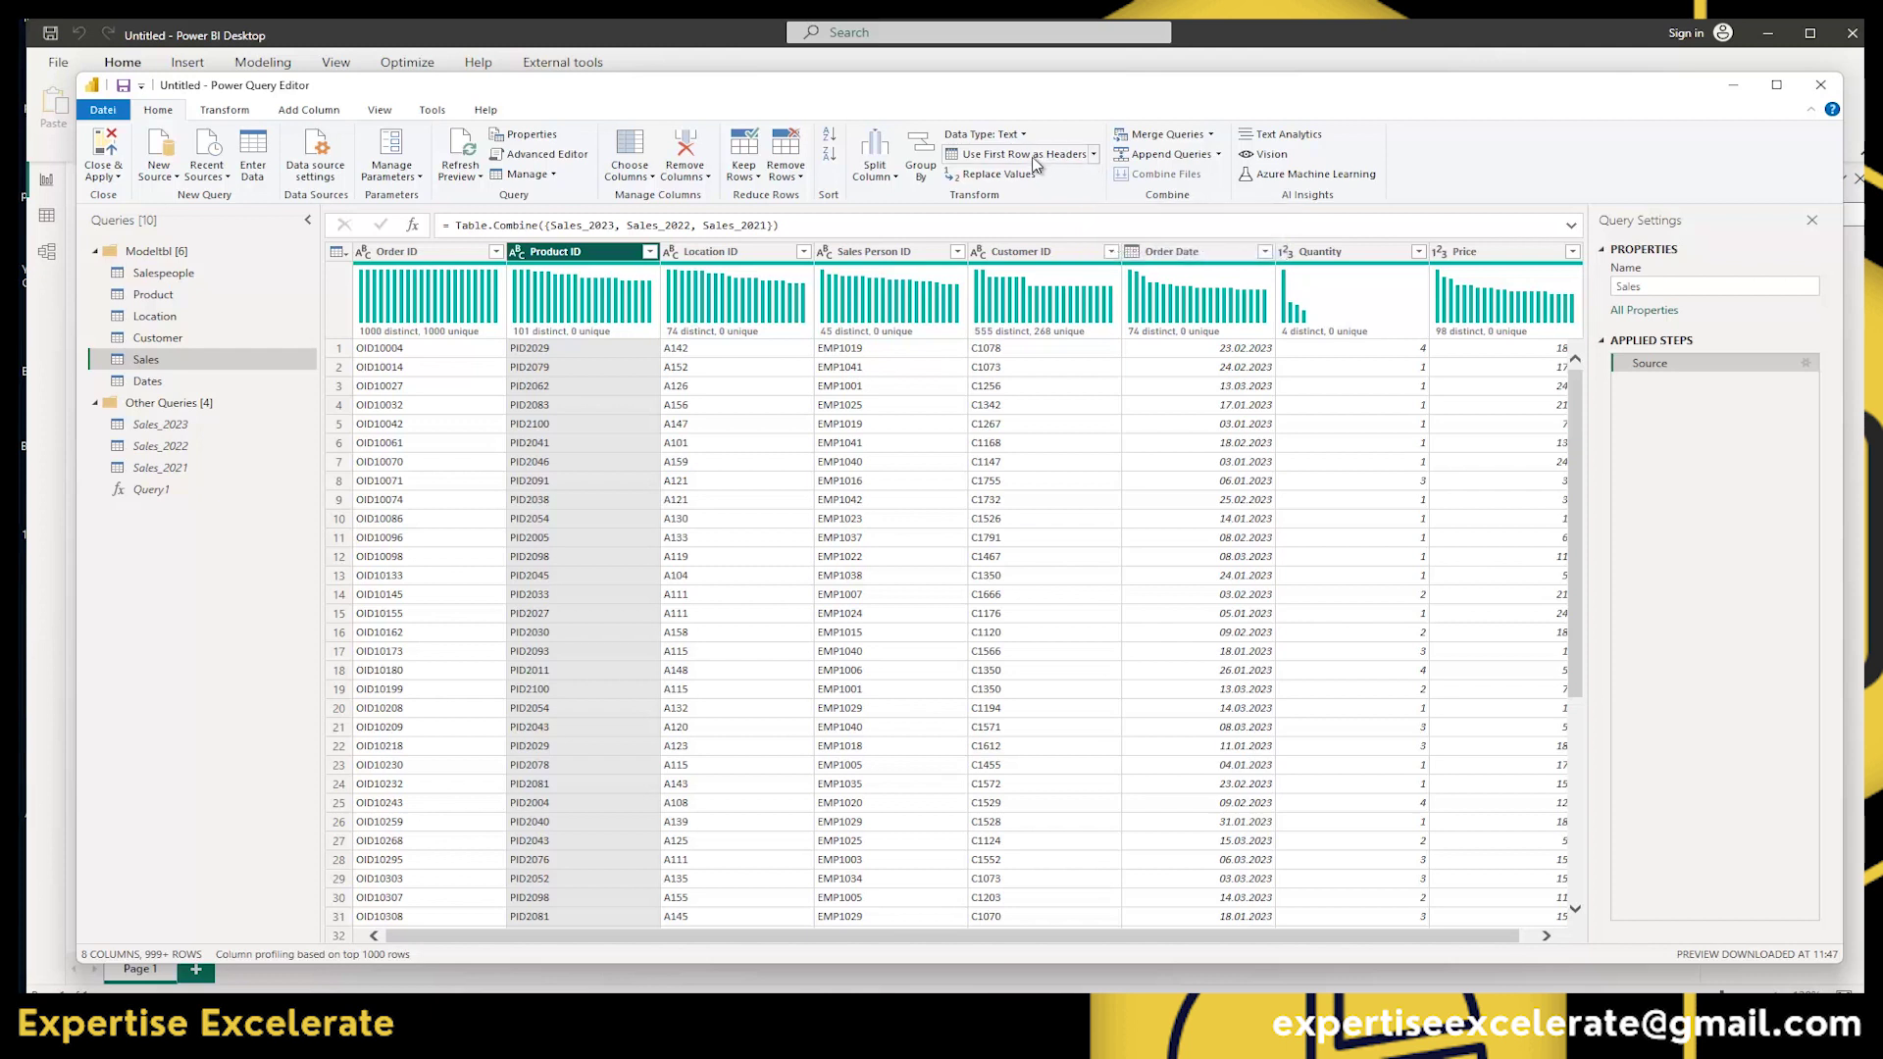
# Demote the Sales column headers to the first row, then promote them back to headers.
pyautogui.click(1096, 155)
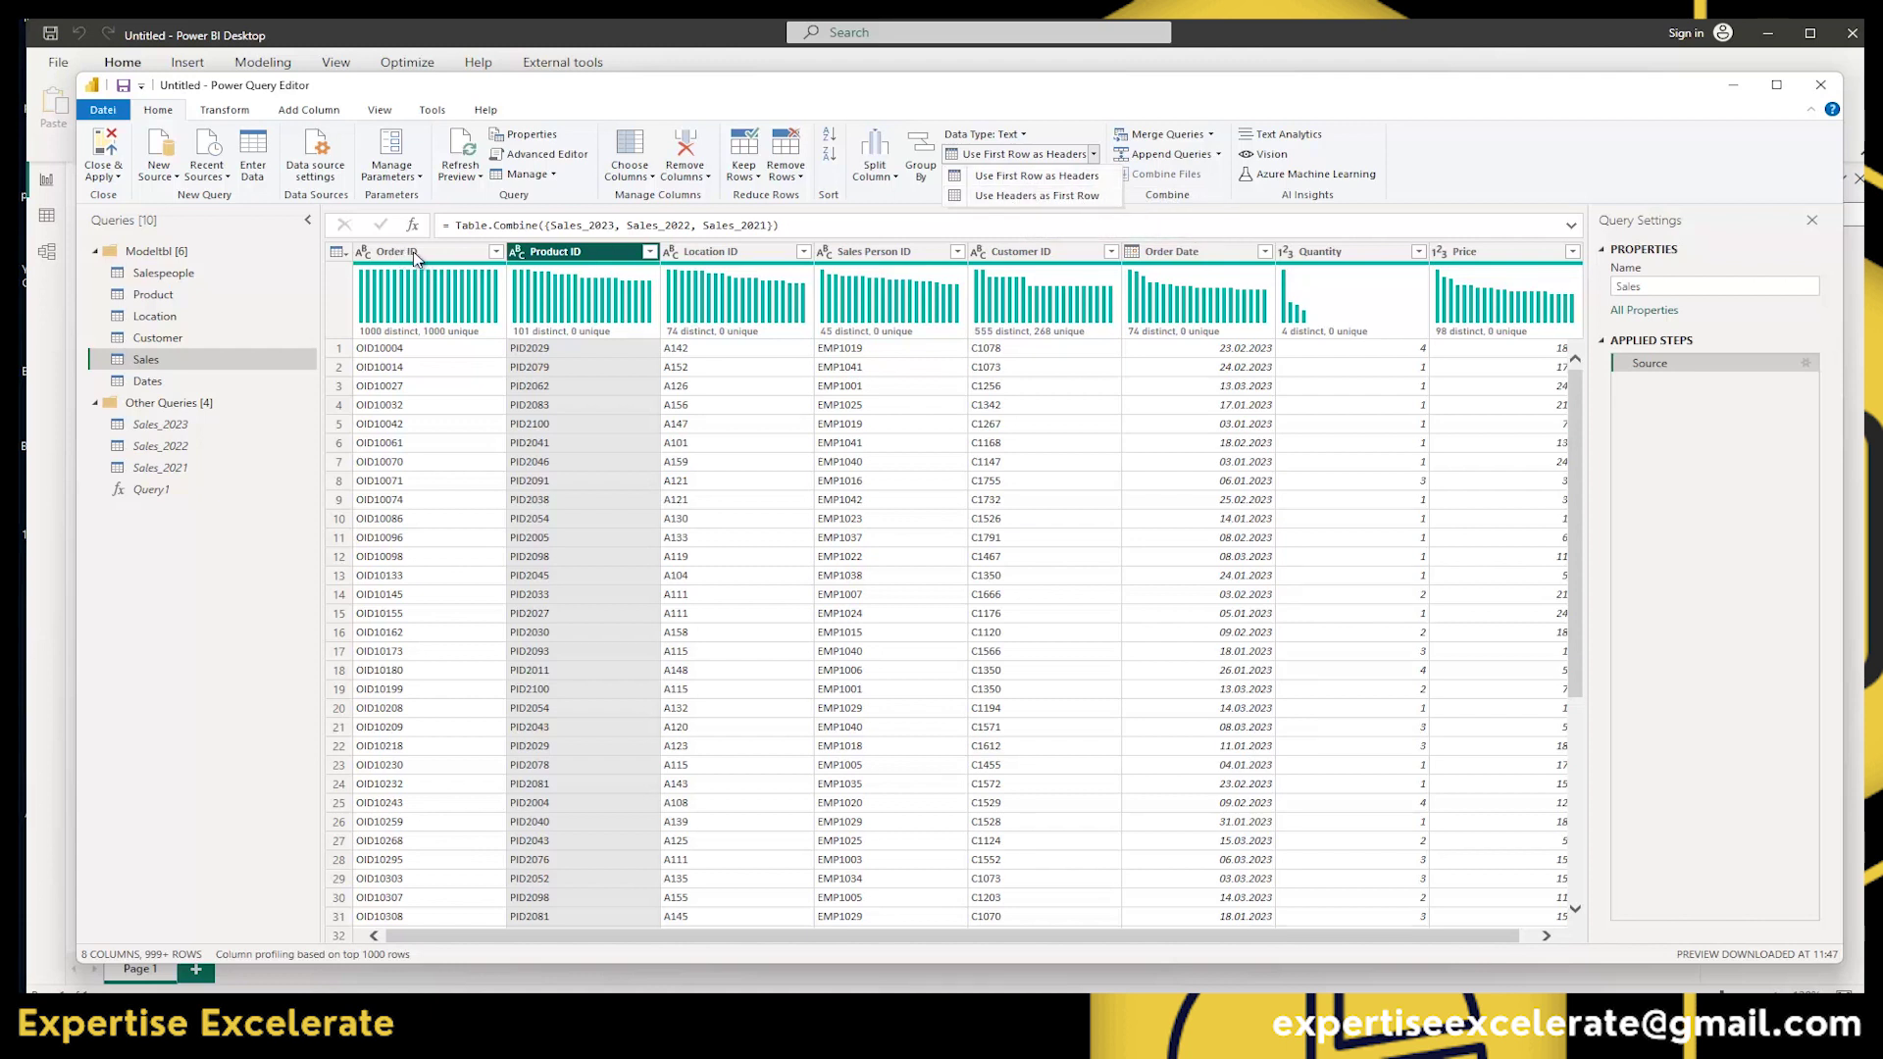
pyautogui.click(1030, 197)
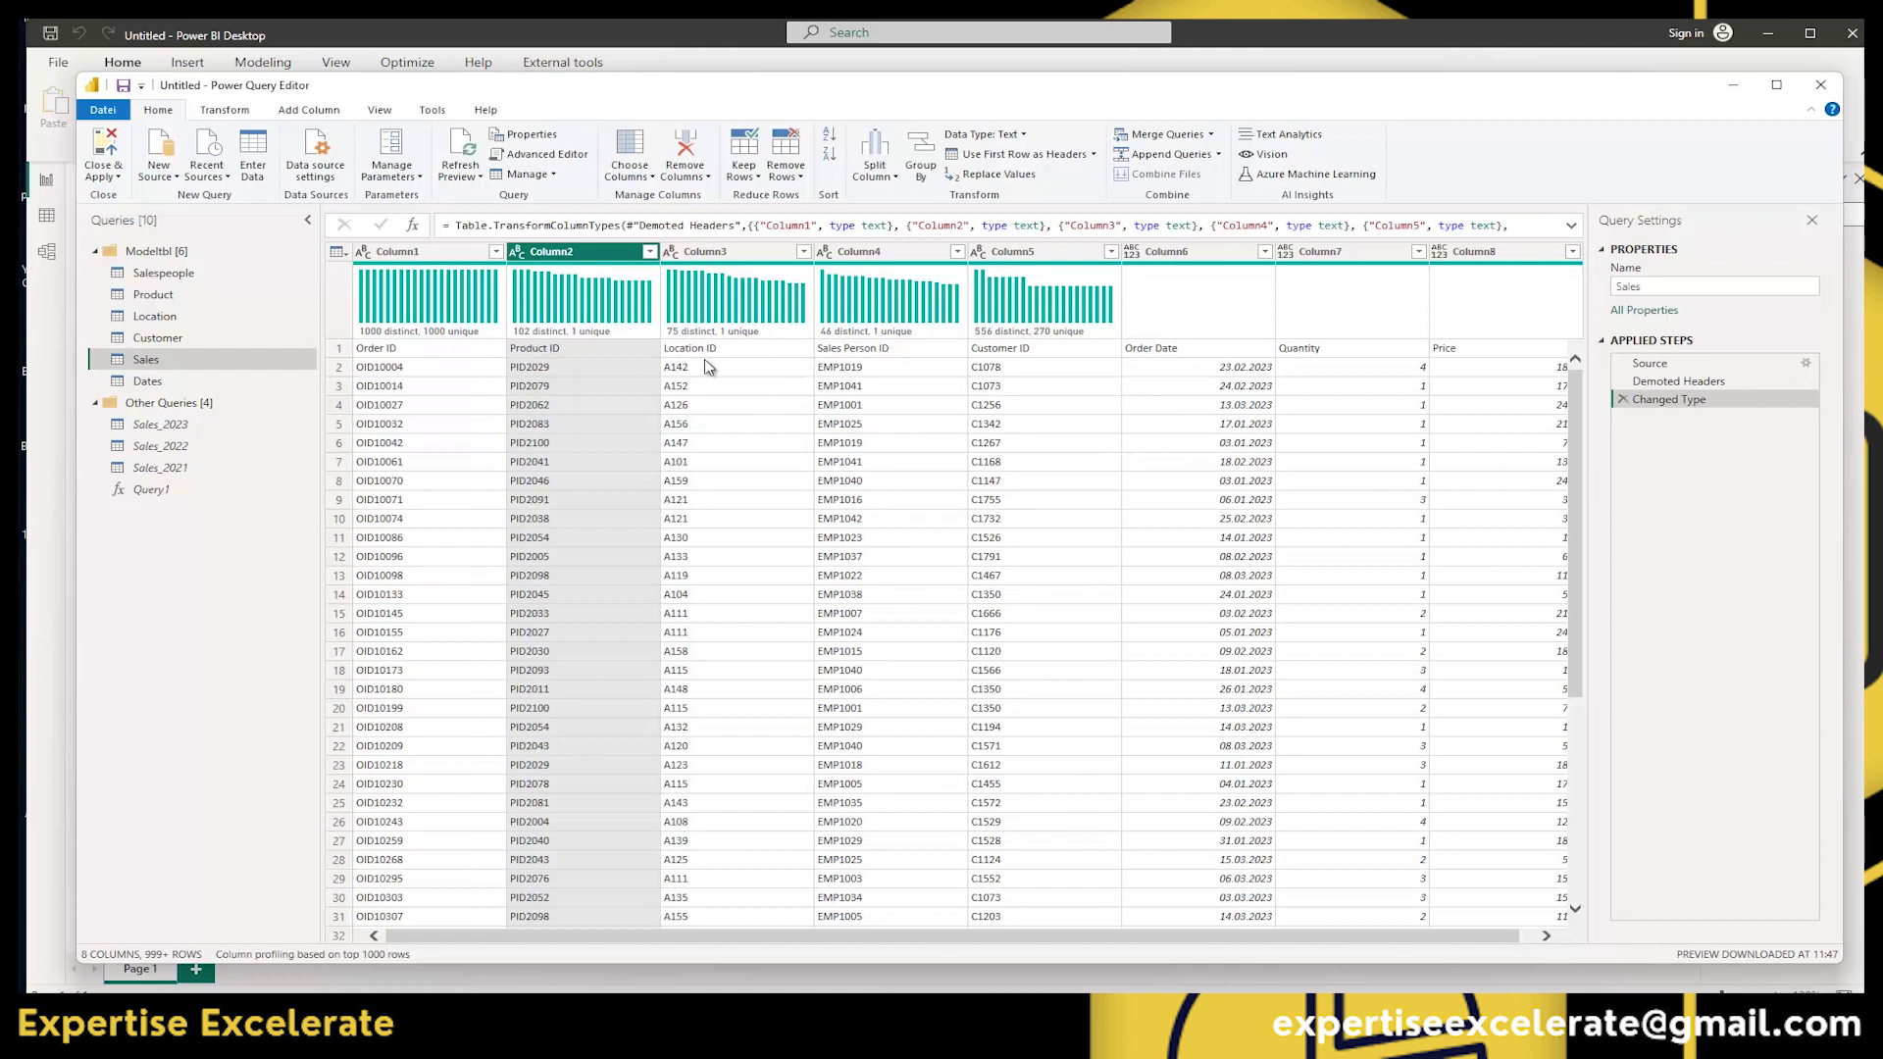
pyautogui.click(1011, 162)
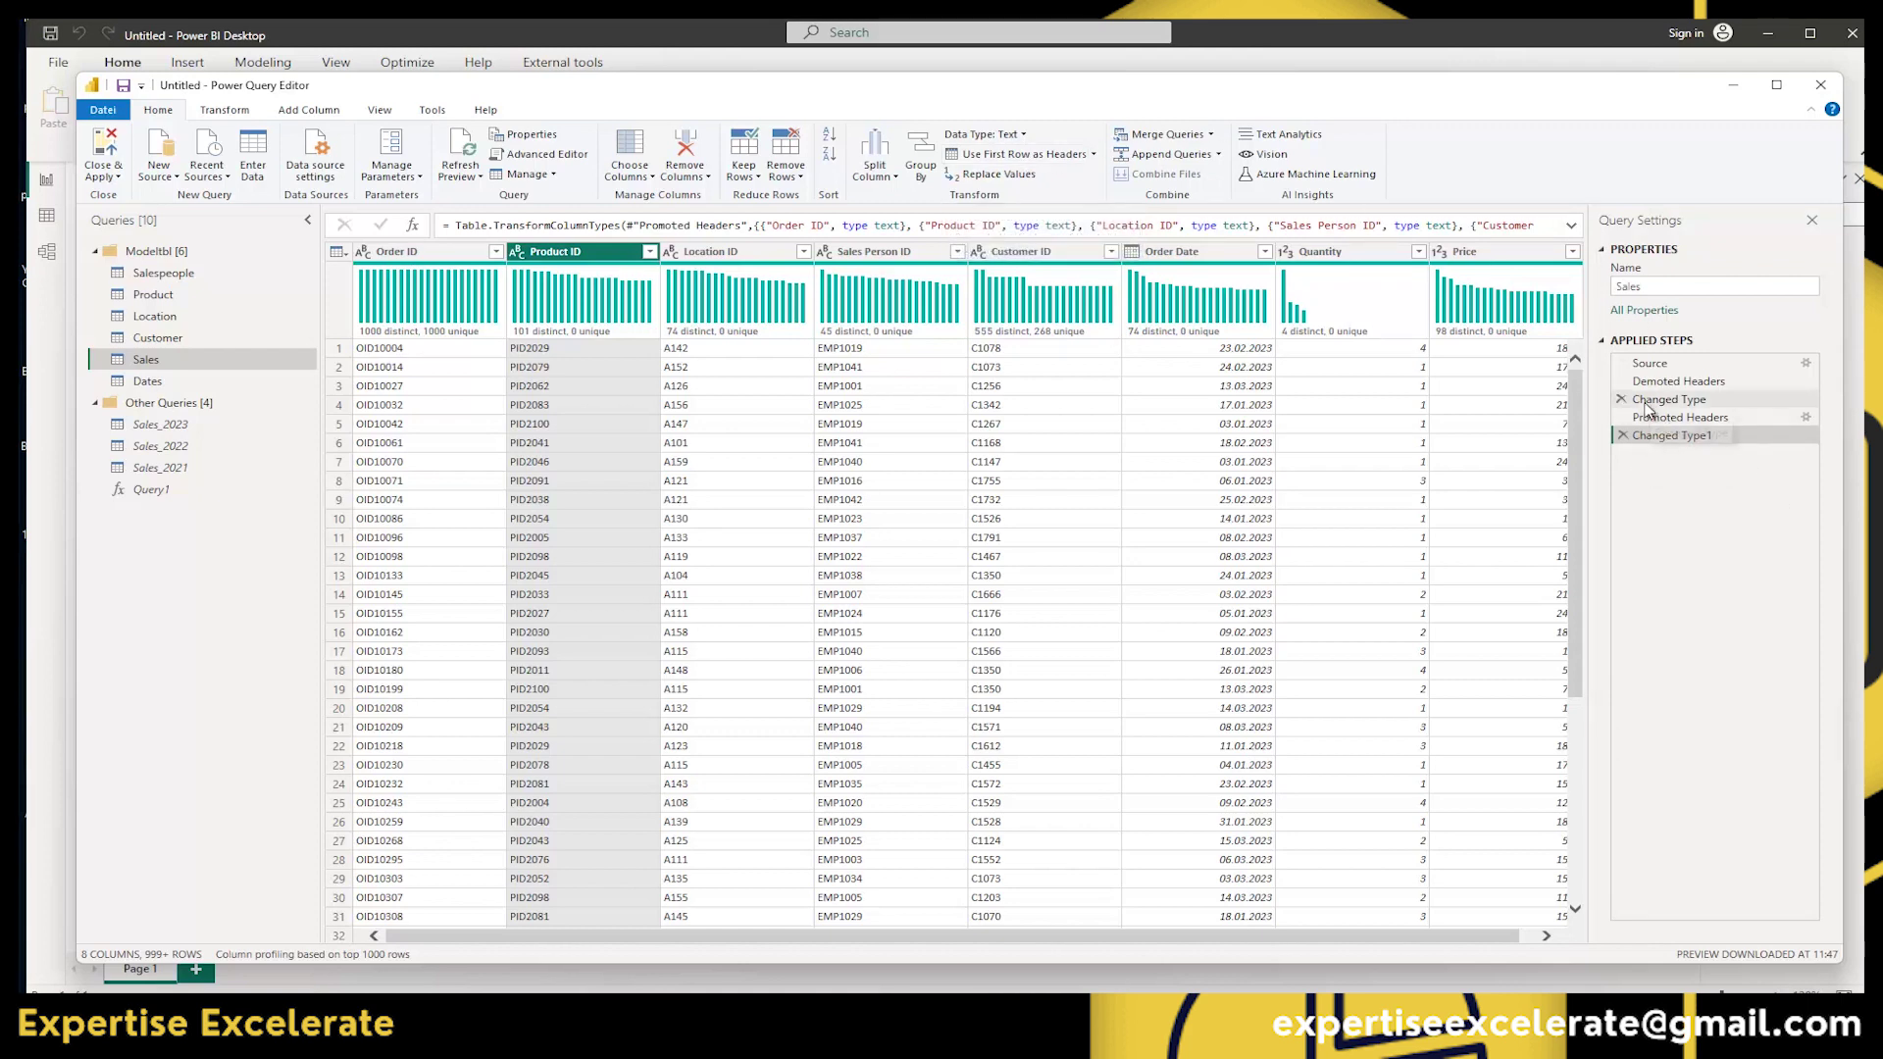
# Delete the Changed Type1, Promoted Headers, Changed Type and Demoted Headers steps, leaving only Source.
pyautogui.click(1621, 435)
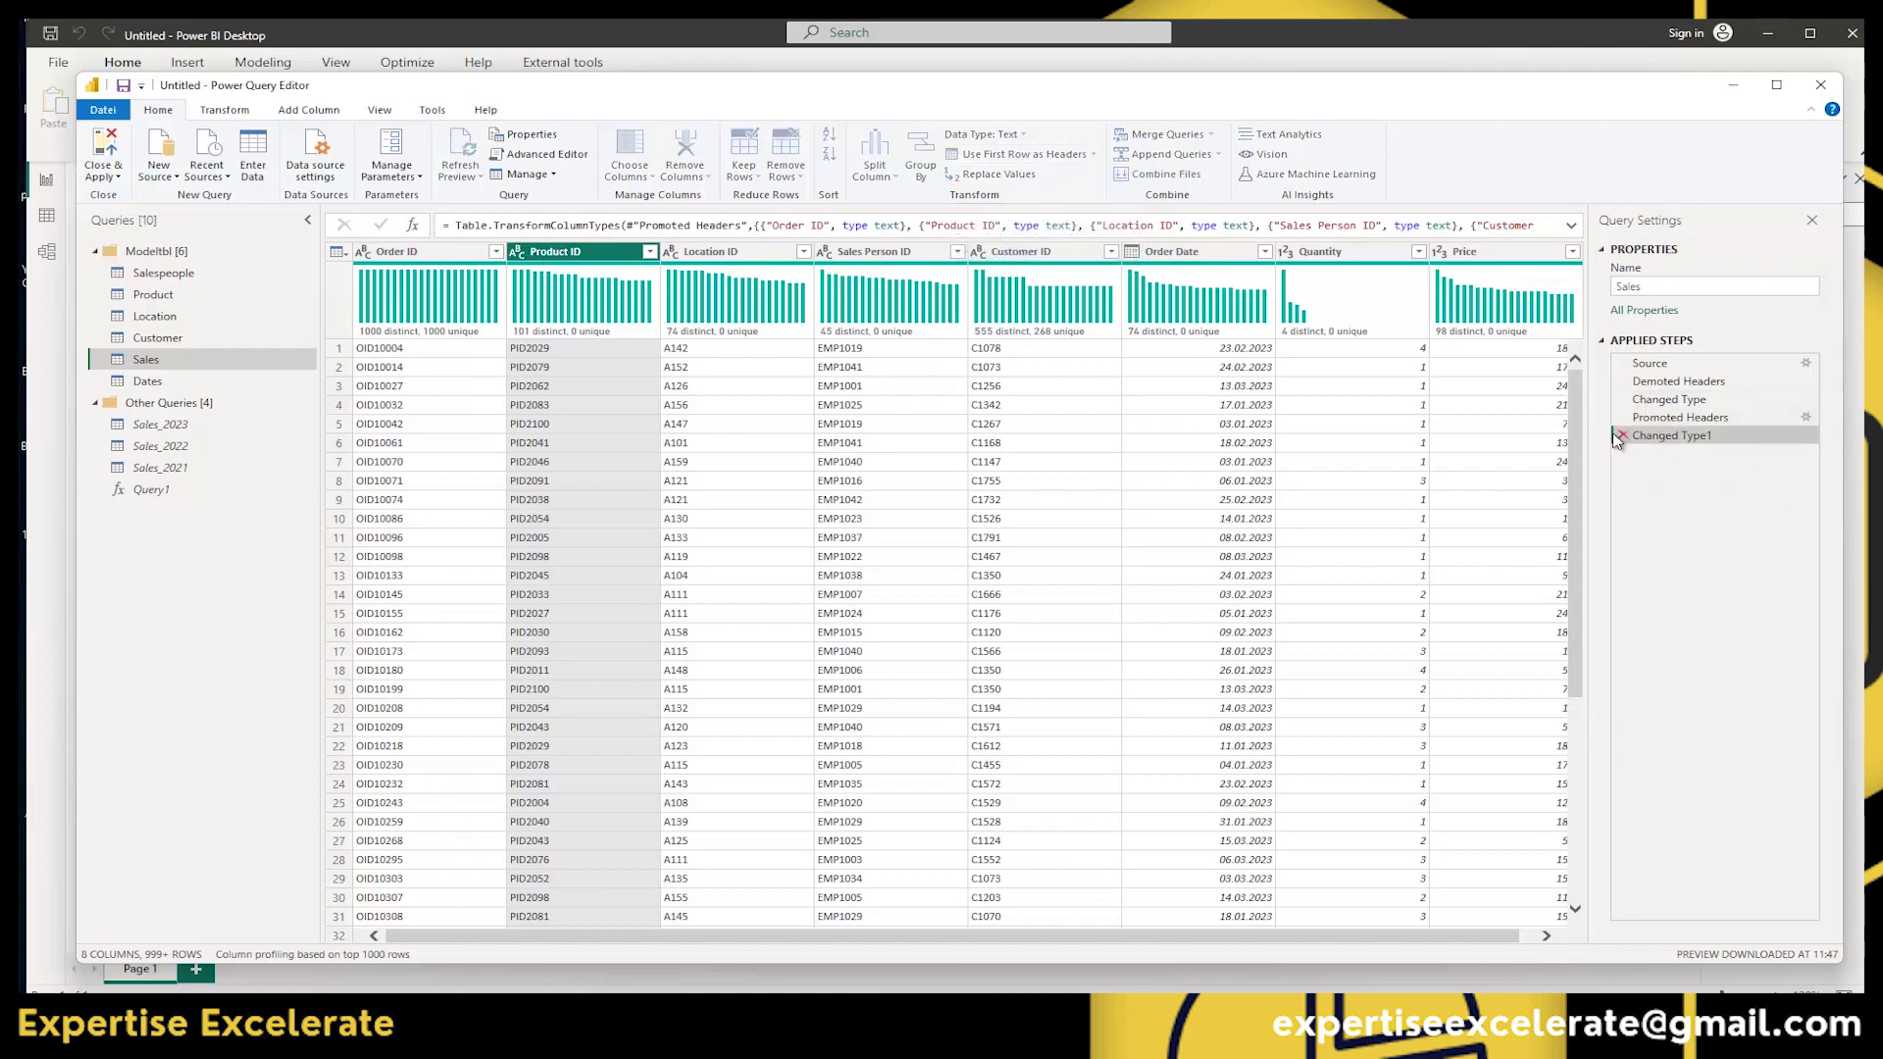
pyautogui.click(1622, 416)
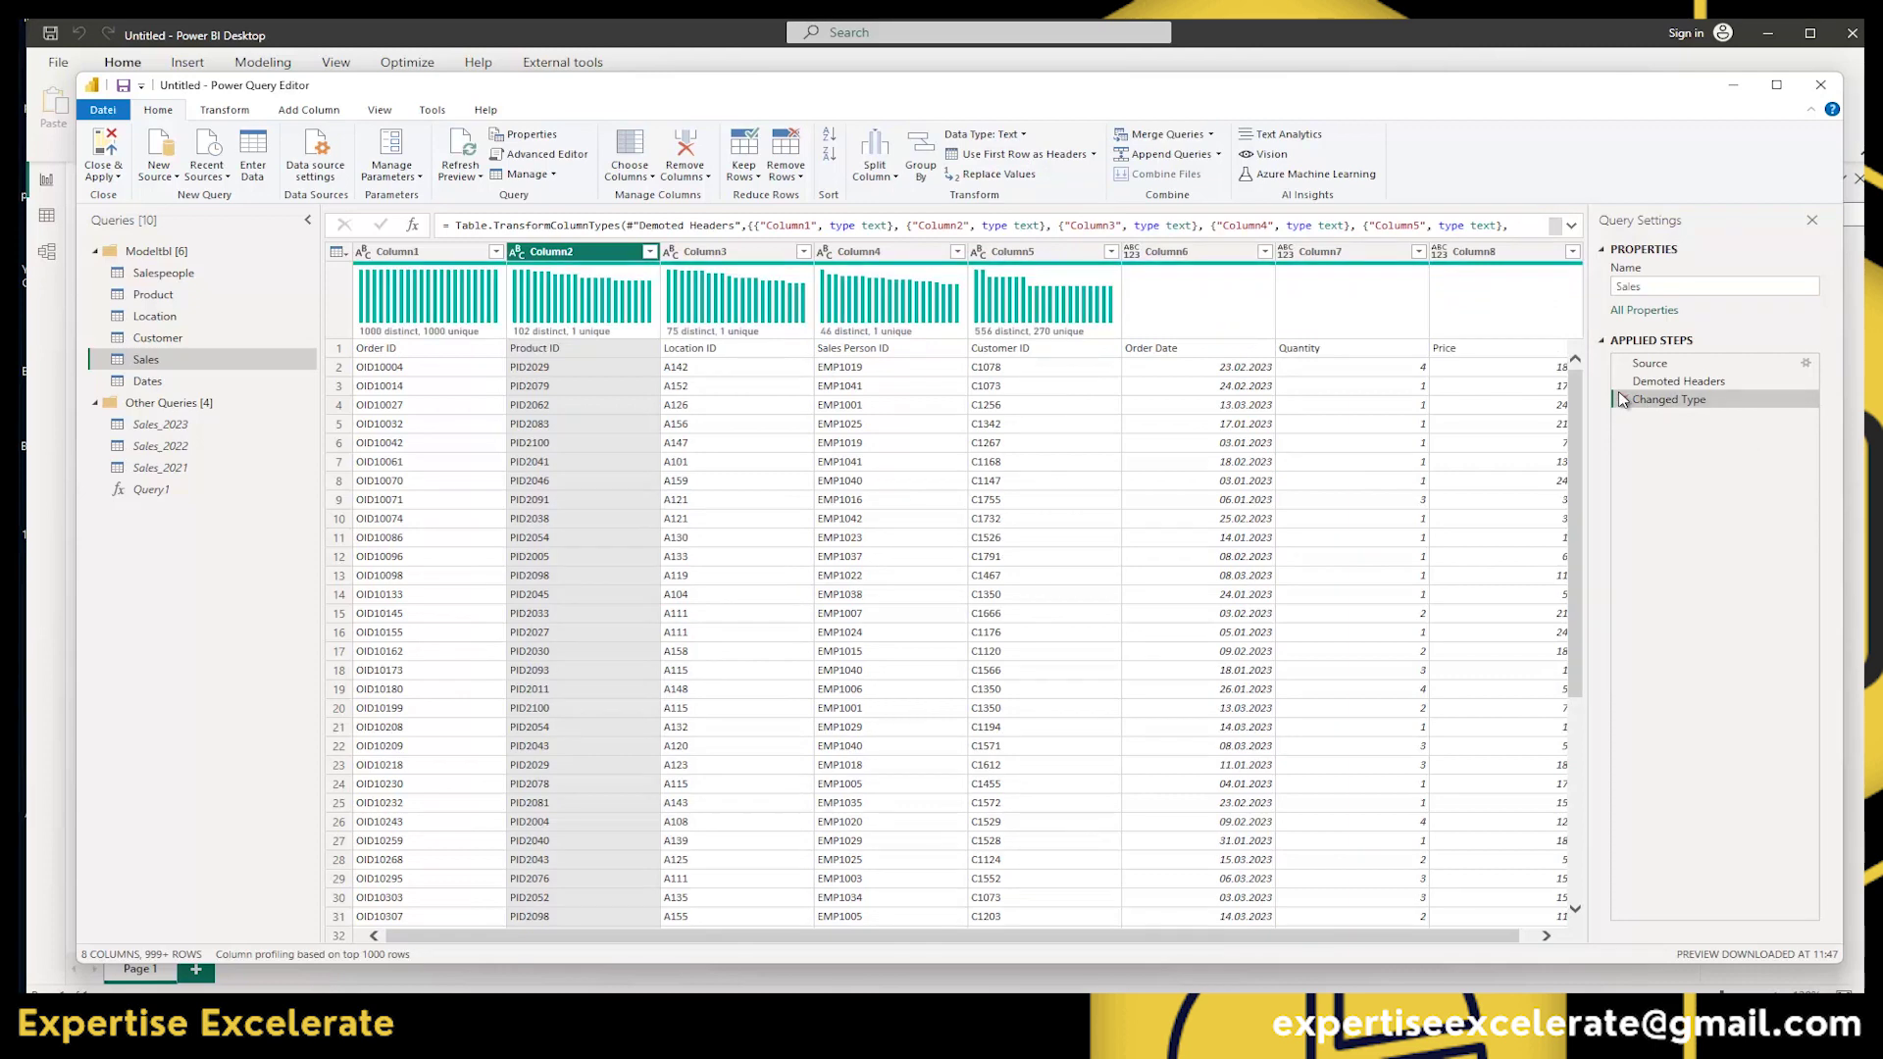
pyautogui.click(1621, 398)
pyautogui.click(1621, 381)
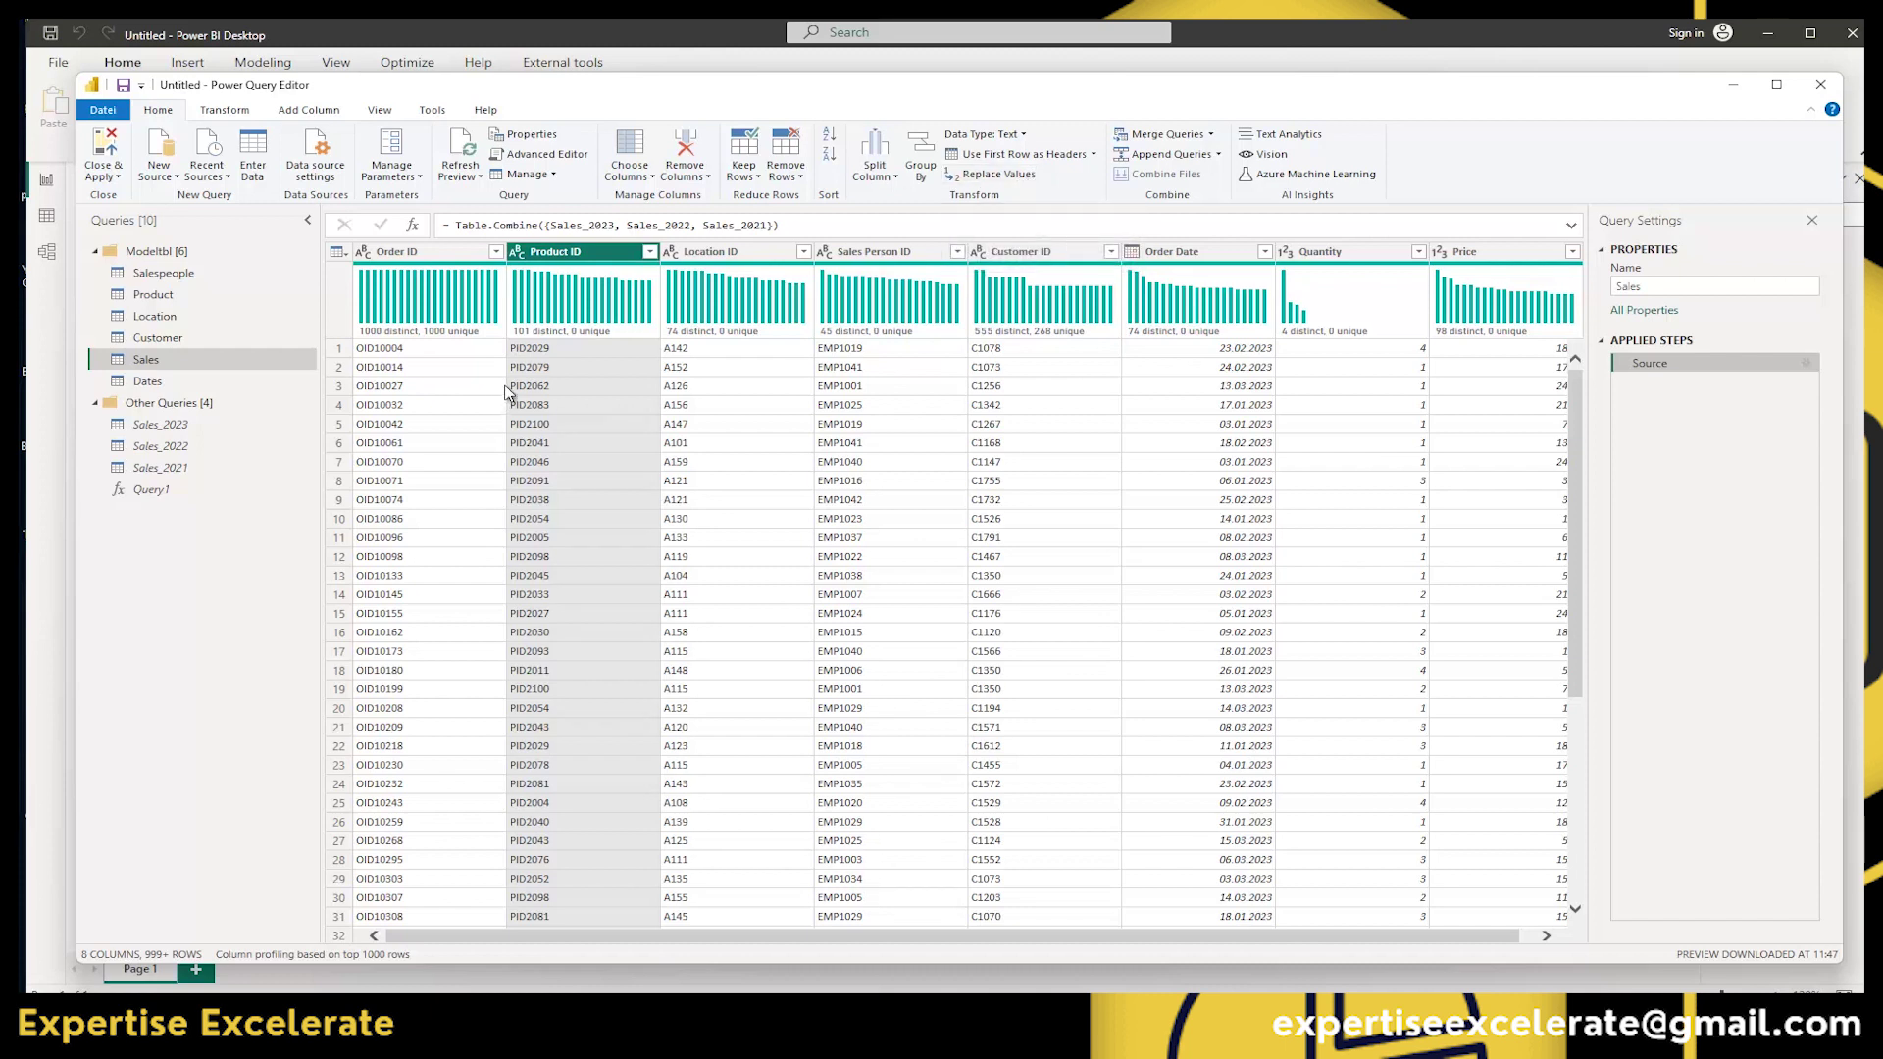
# In the Customer query, replace the first customer name with 'T', then delete the Replaced Value step.
pyautogui.click(169, 339)
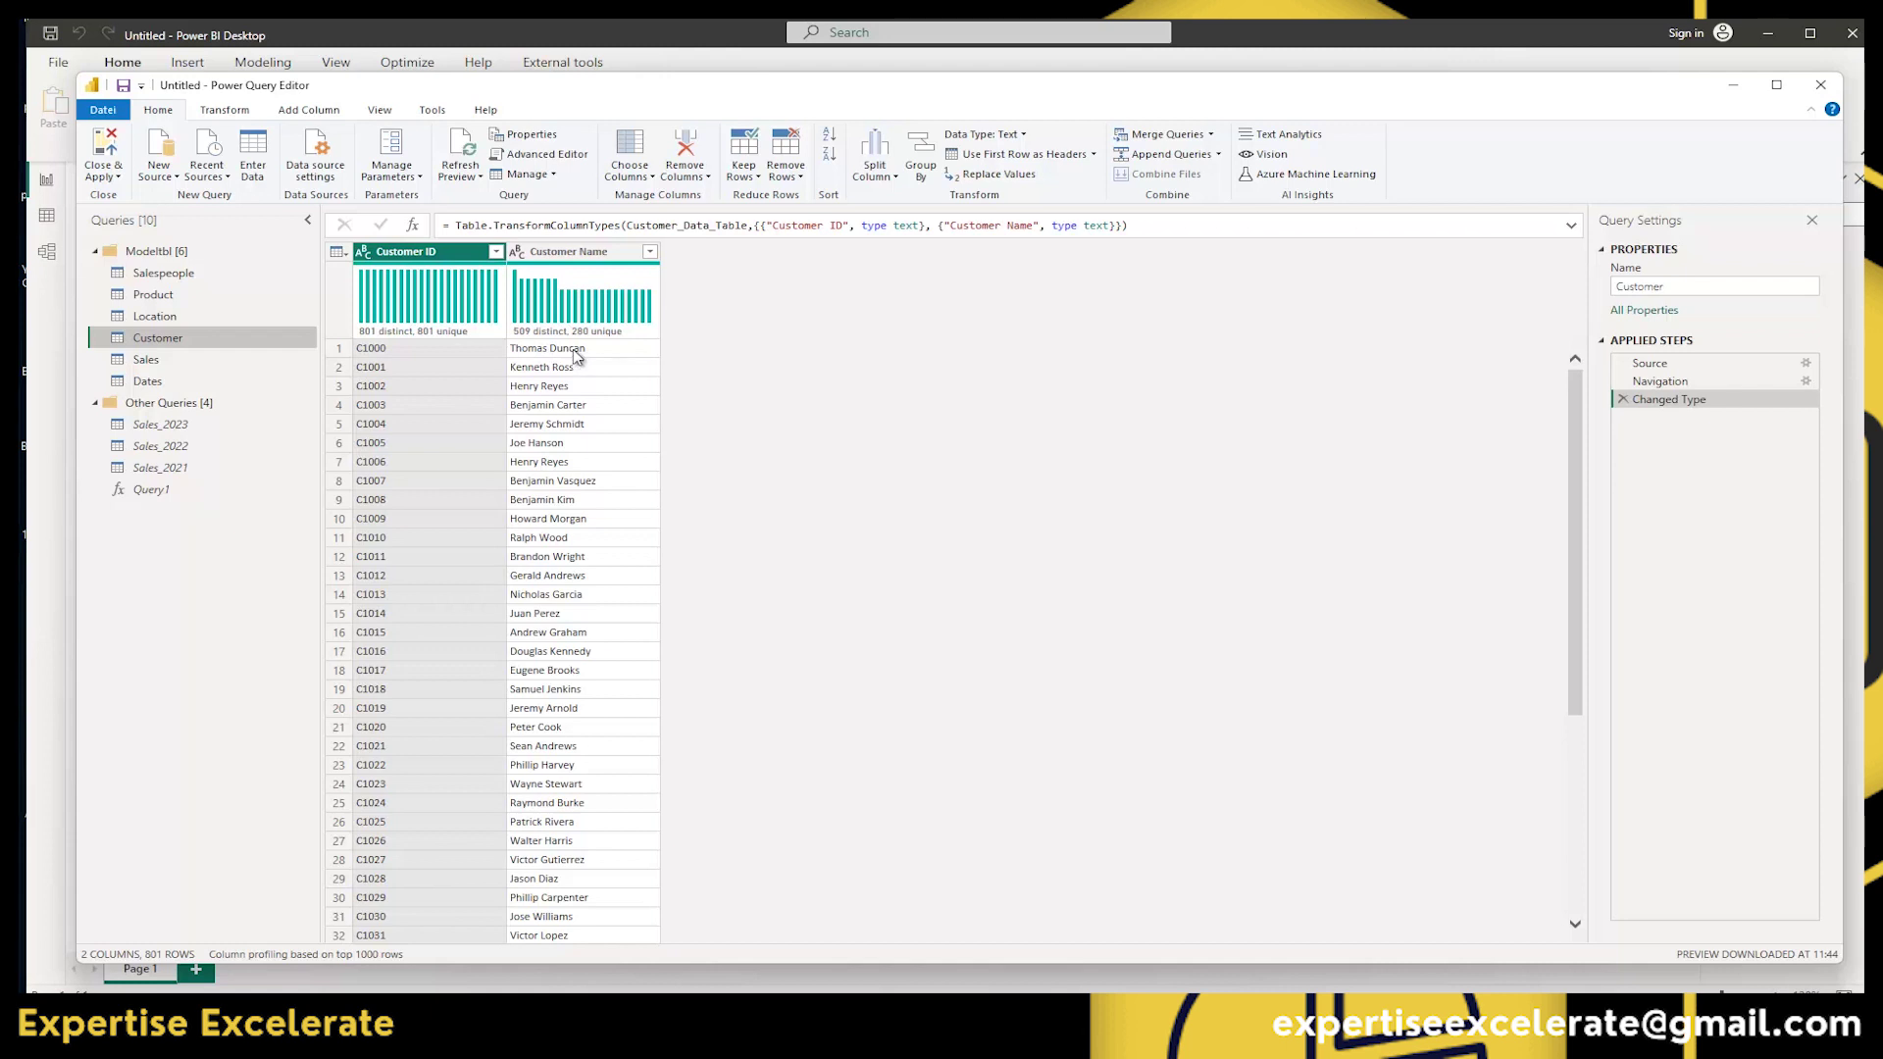
pyautogui.click(579, 352)
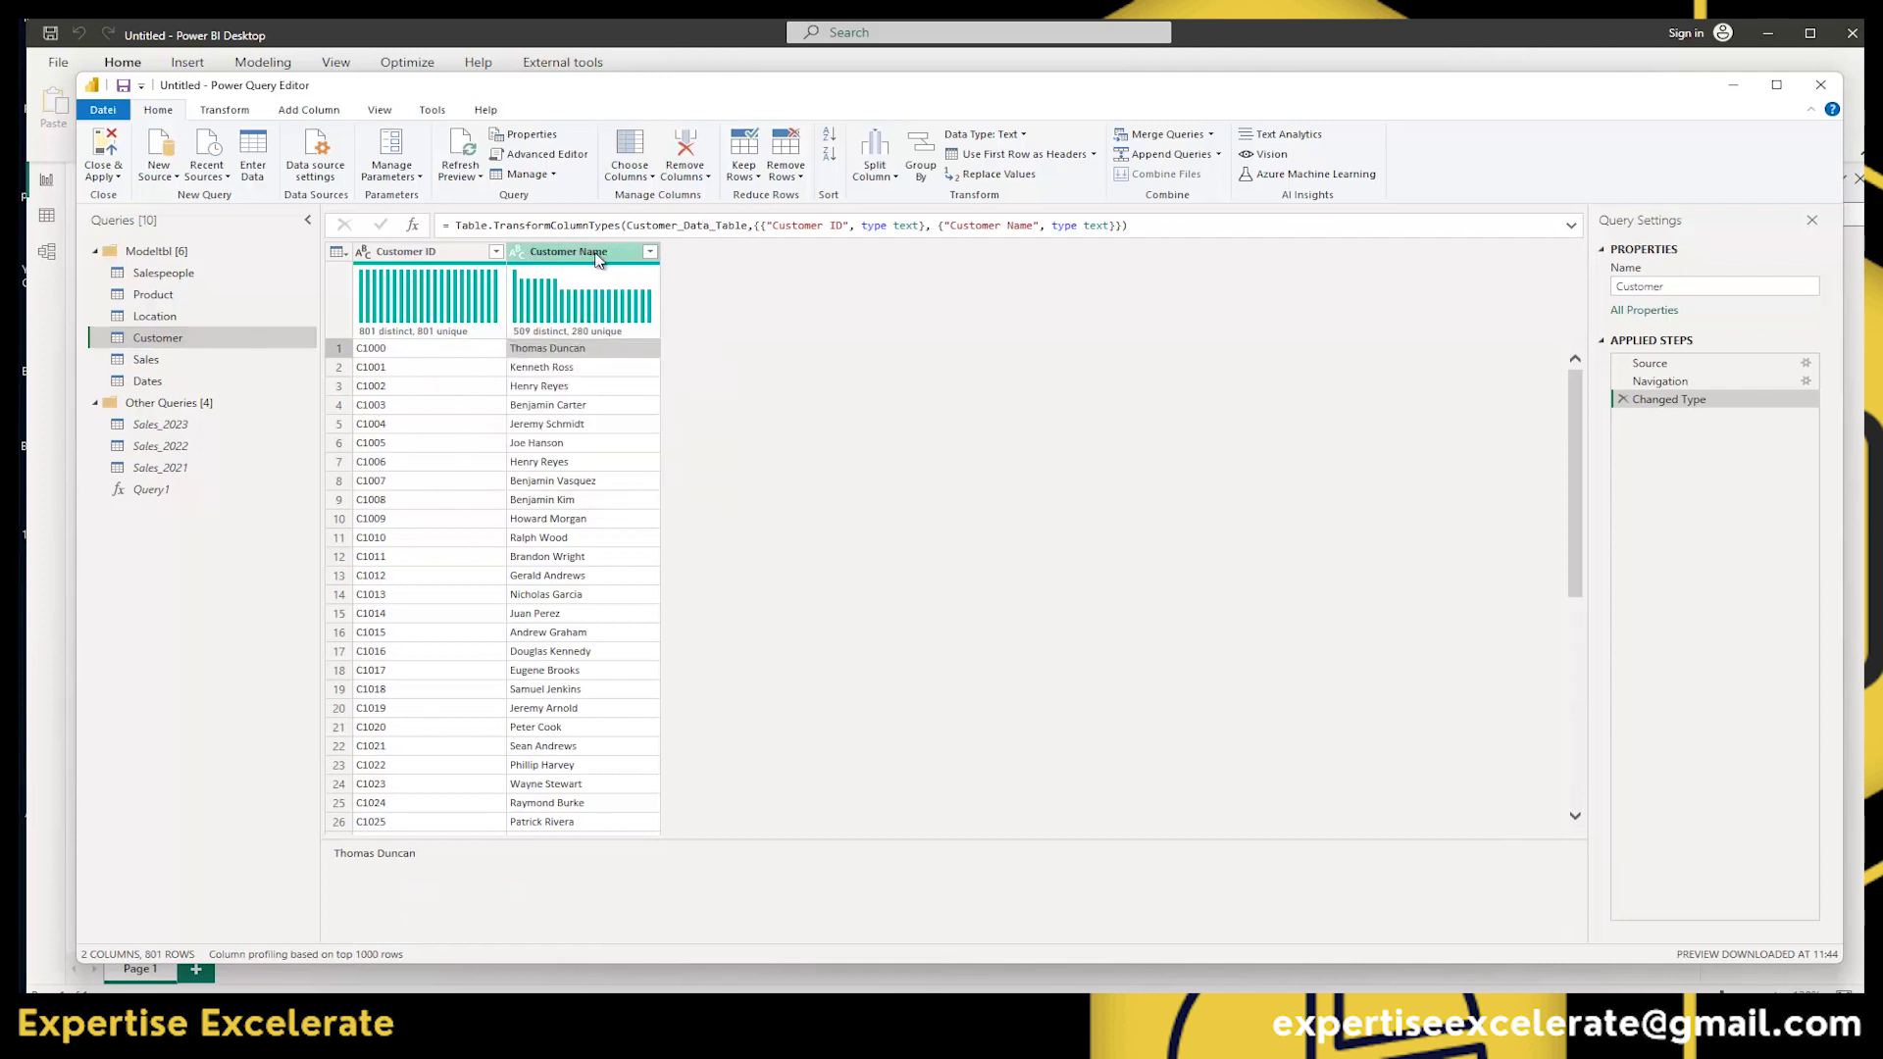
pyautogui.click(1029, 179)
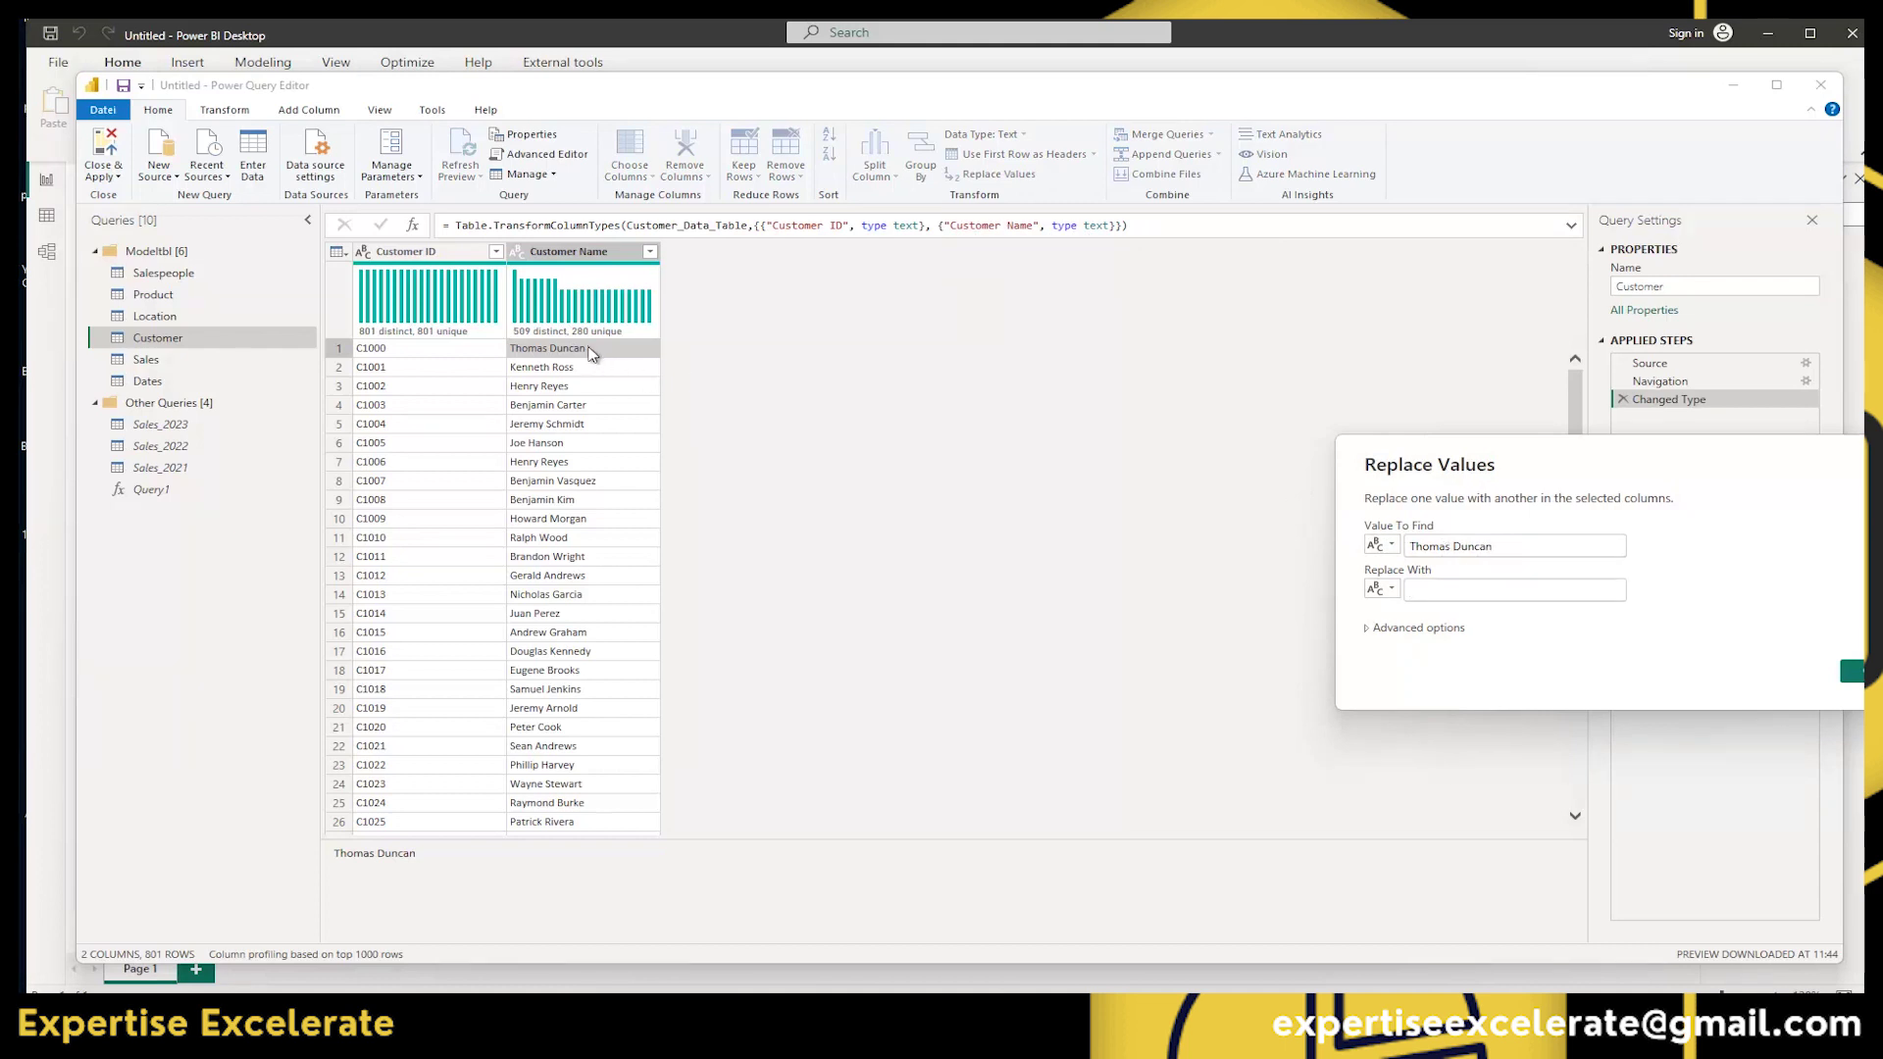
pyautogui.click(1435, 588)
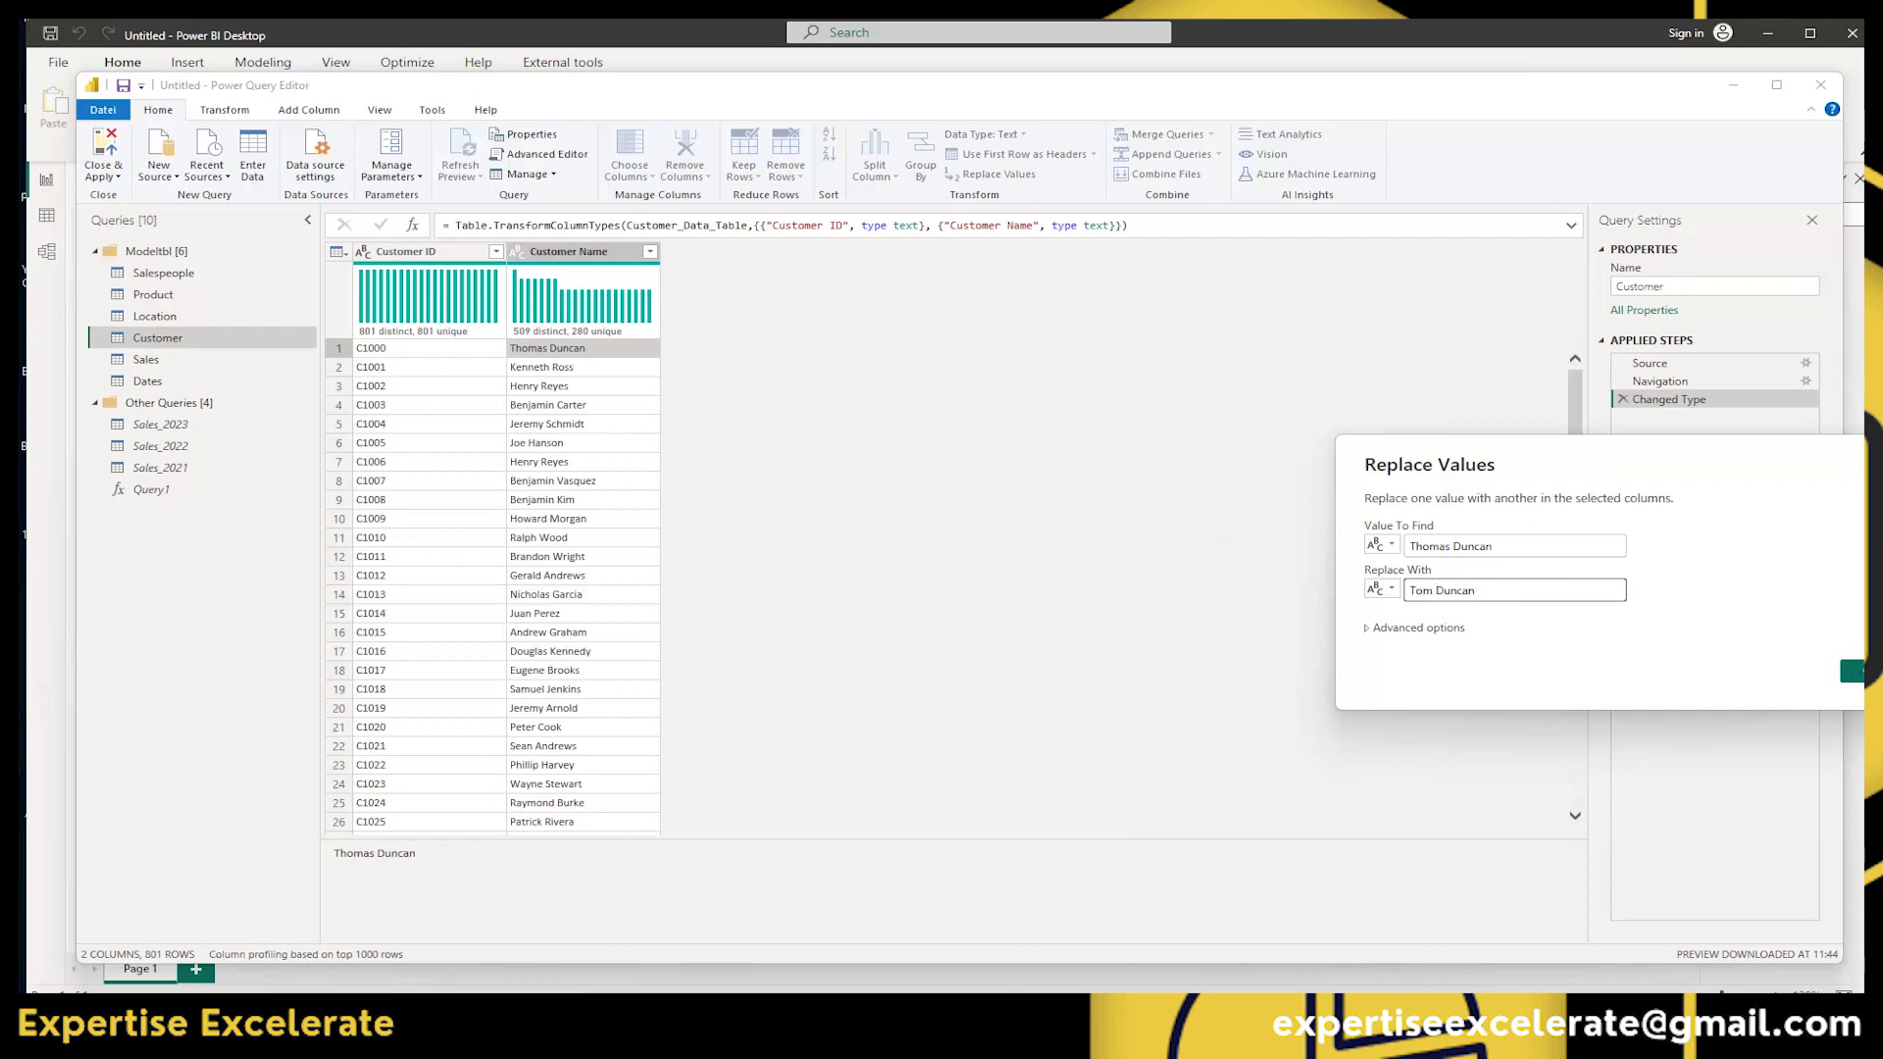
pyautogui.click(1852, 671)
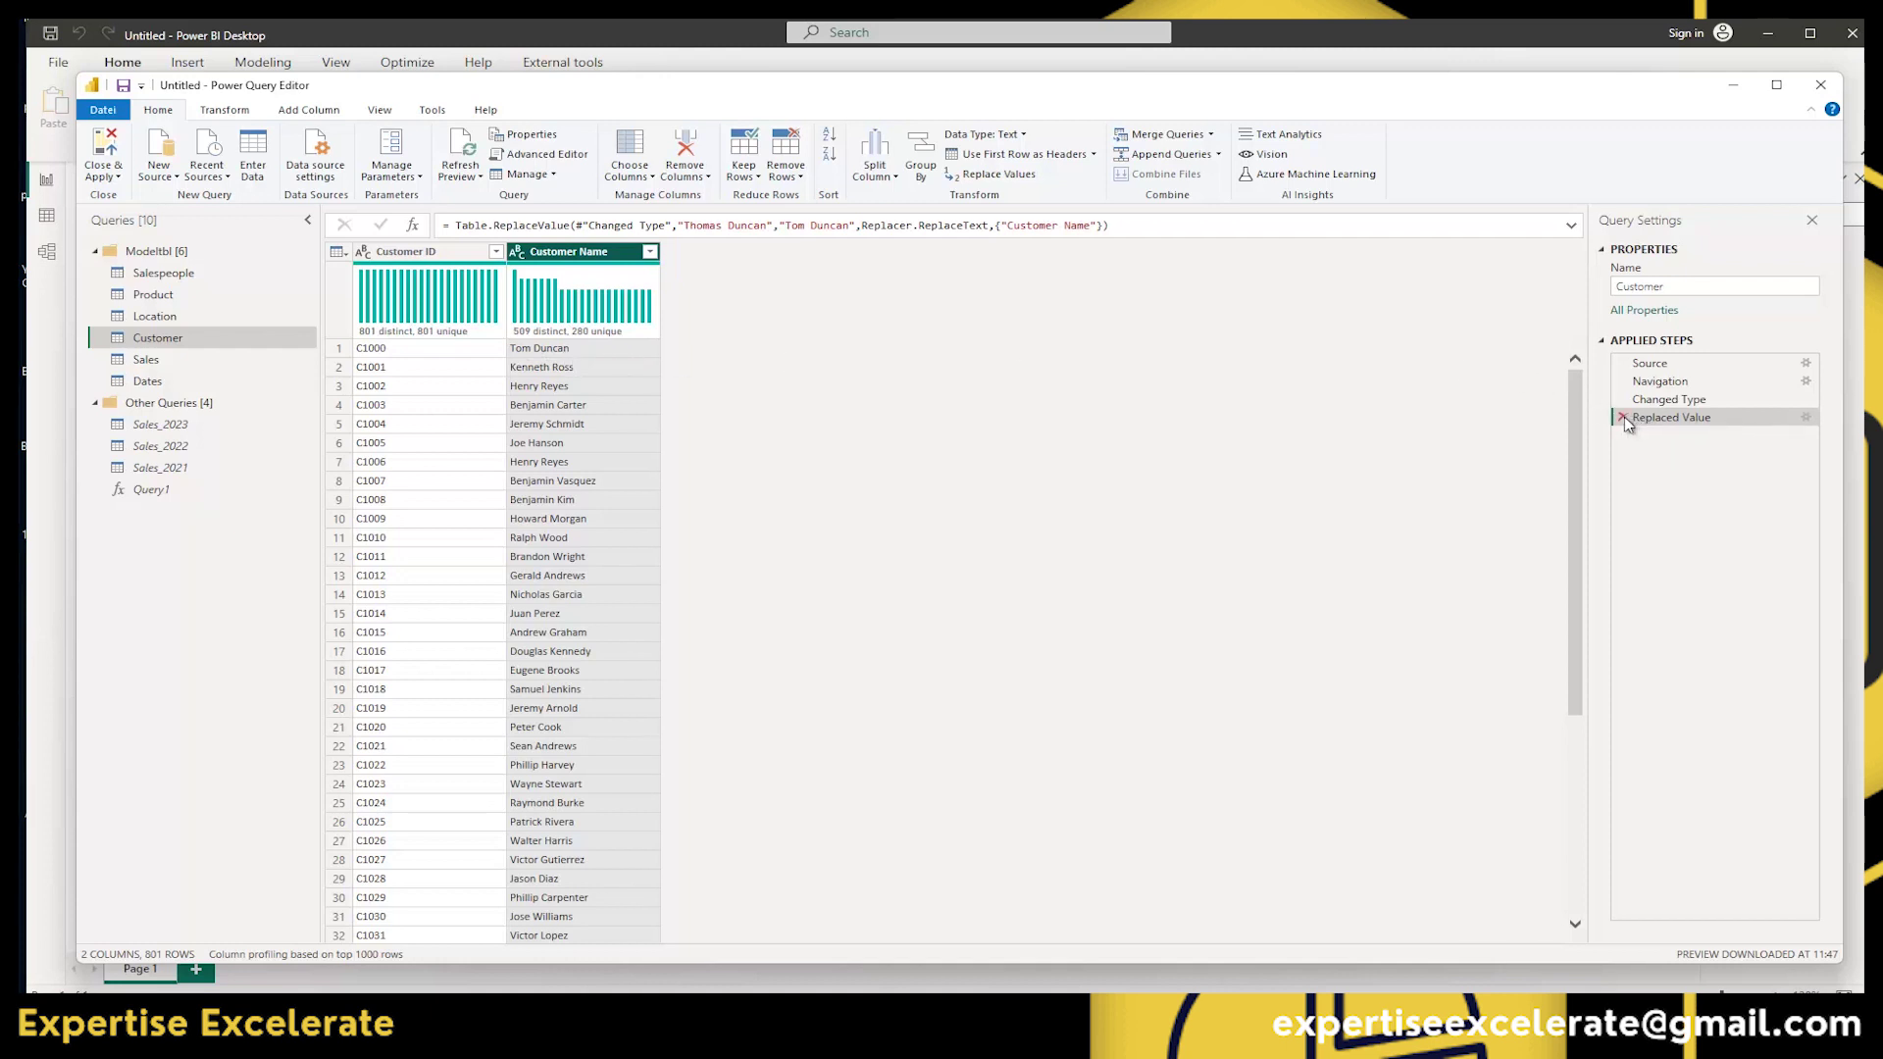
pyautogui.click(1624, 418)
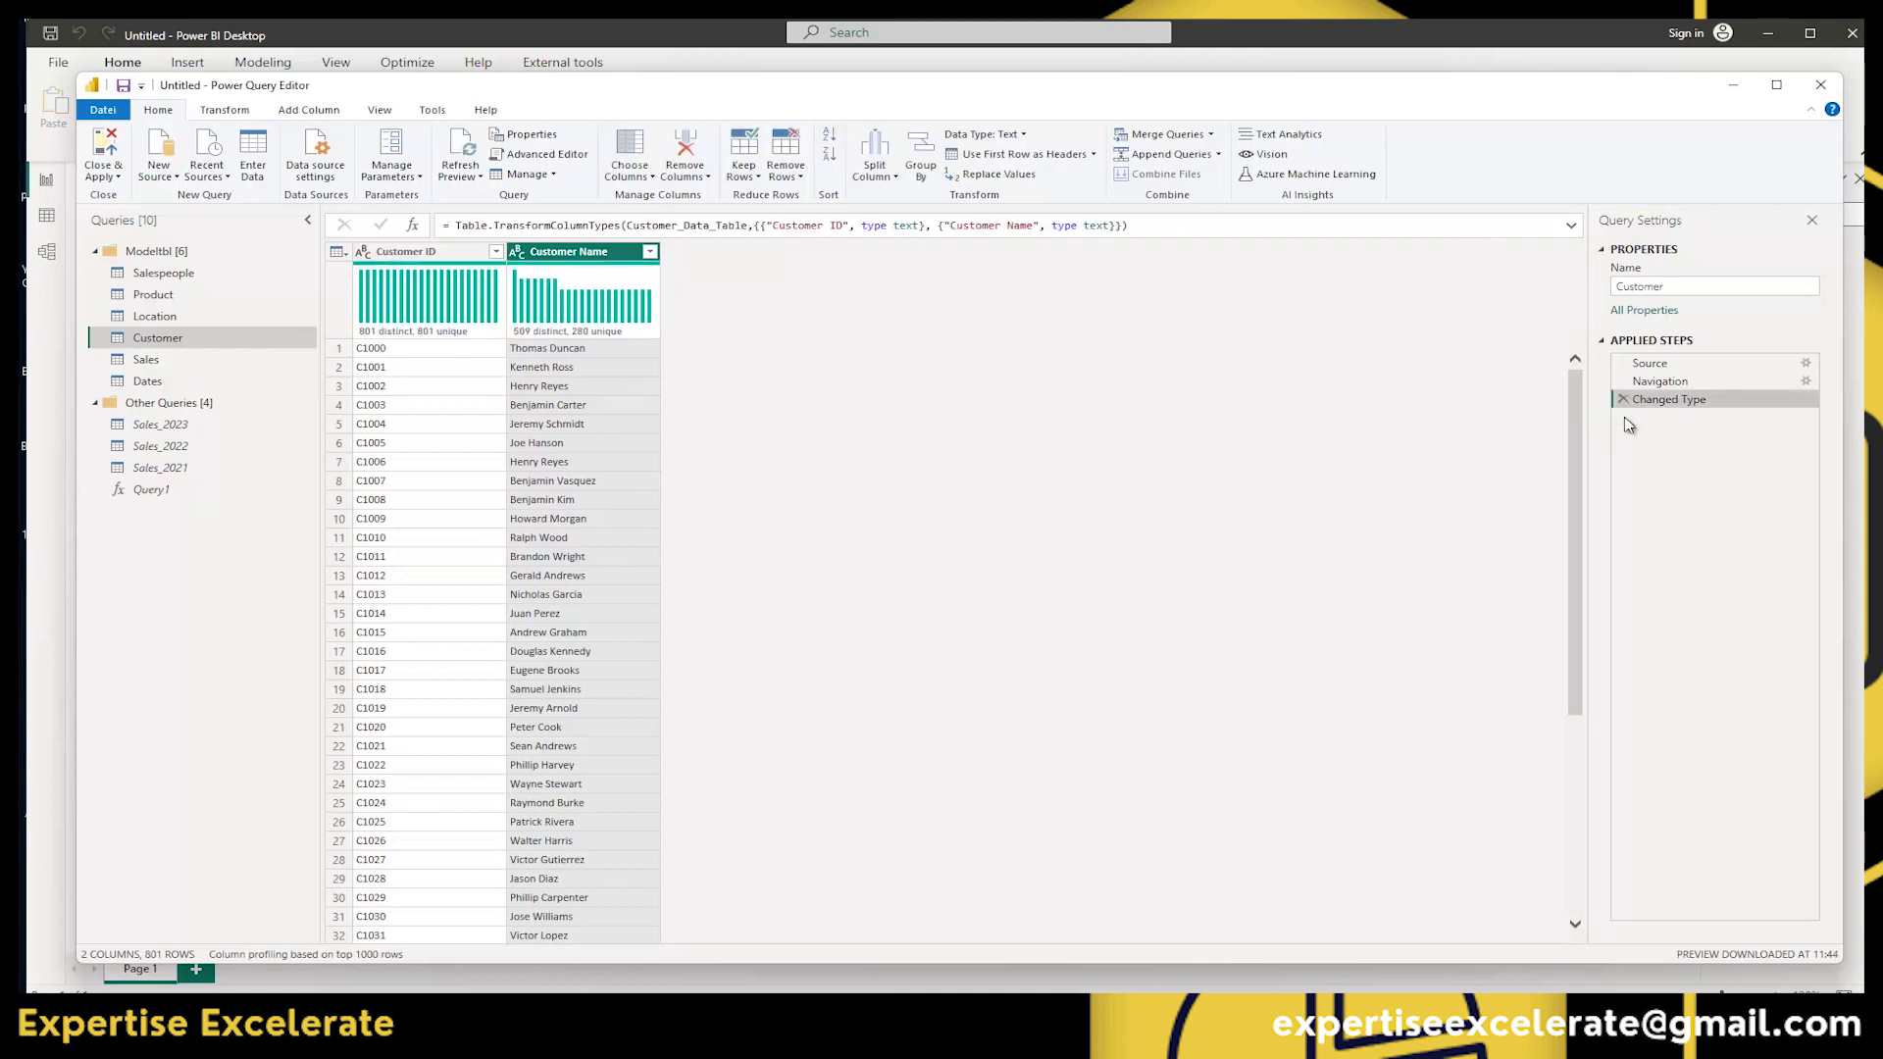
# View and dismiss the Customer Name column's context menu, then bring up the Transform commands.
pyautogui.rightClick(549, 253)
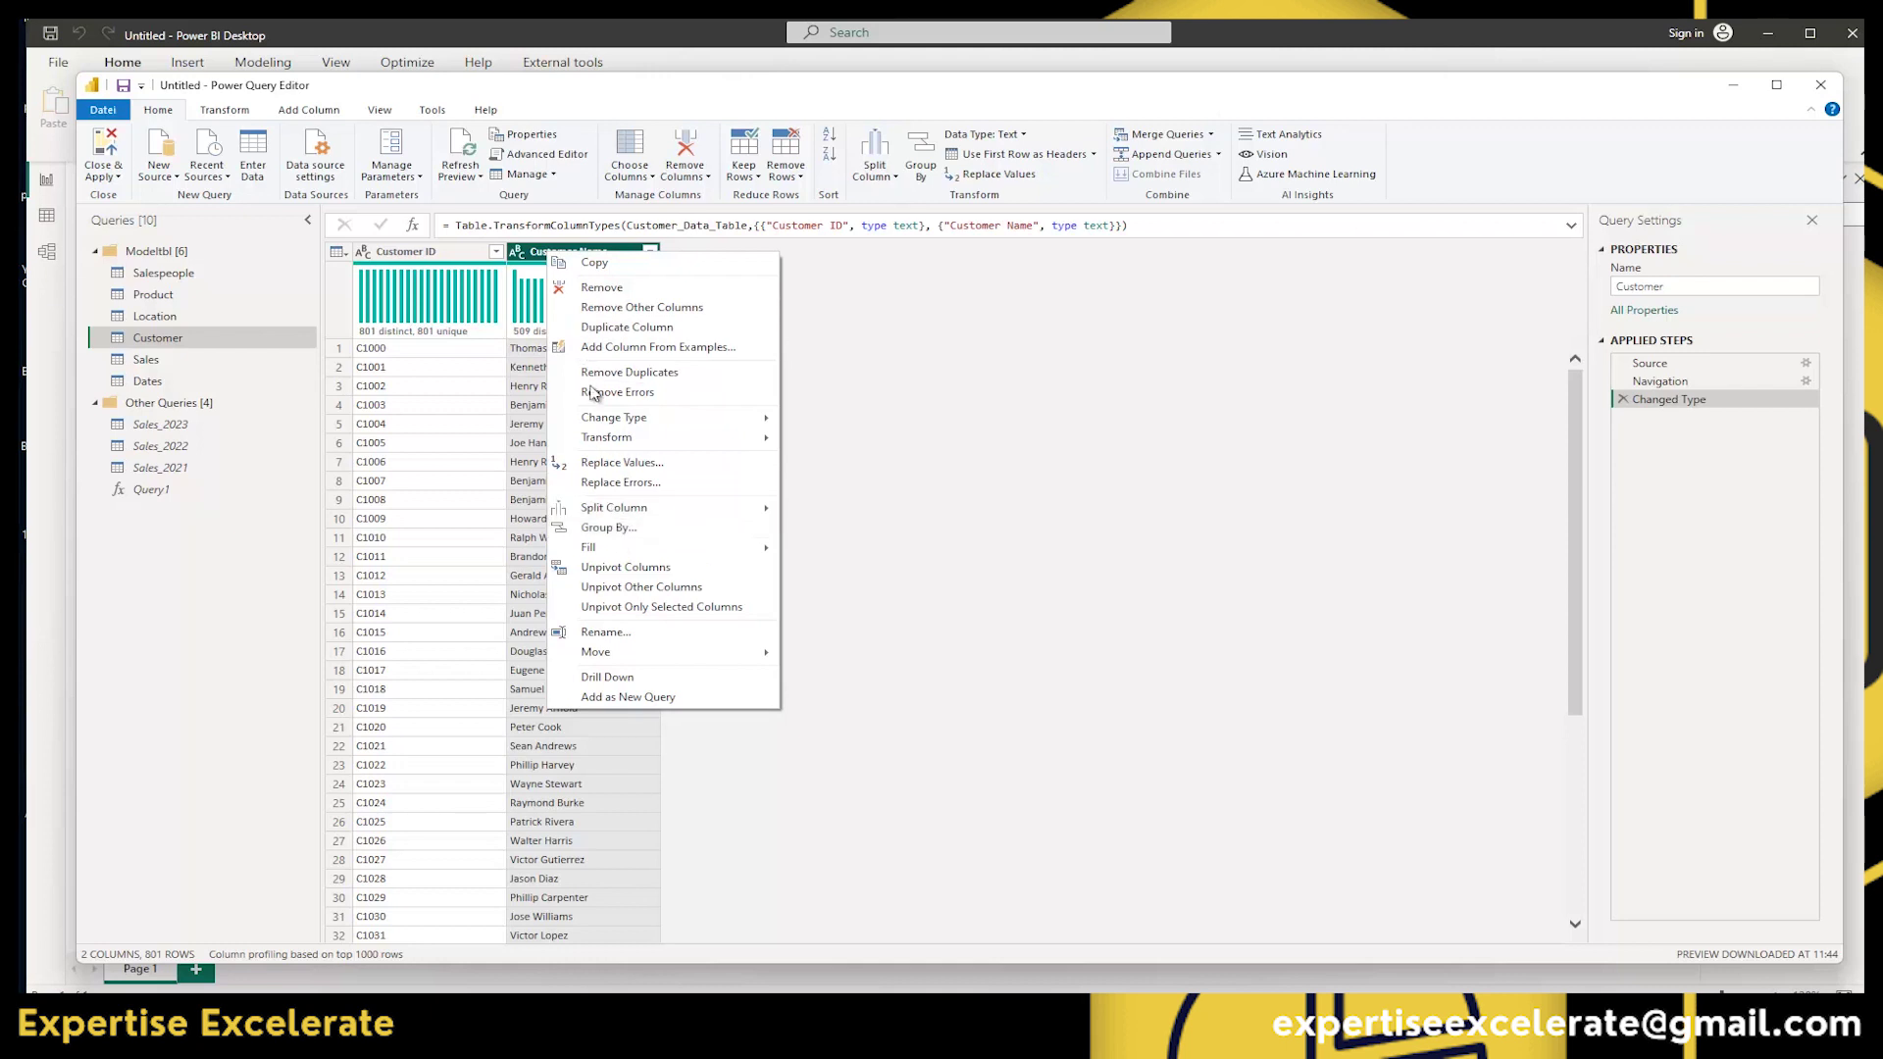
pyautogui.click(941, 436)
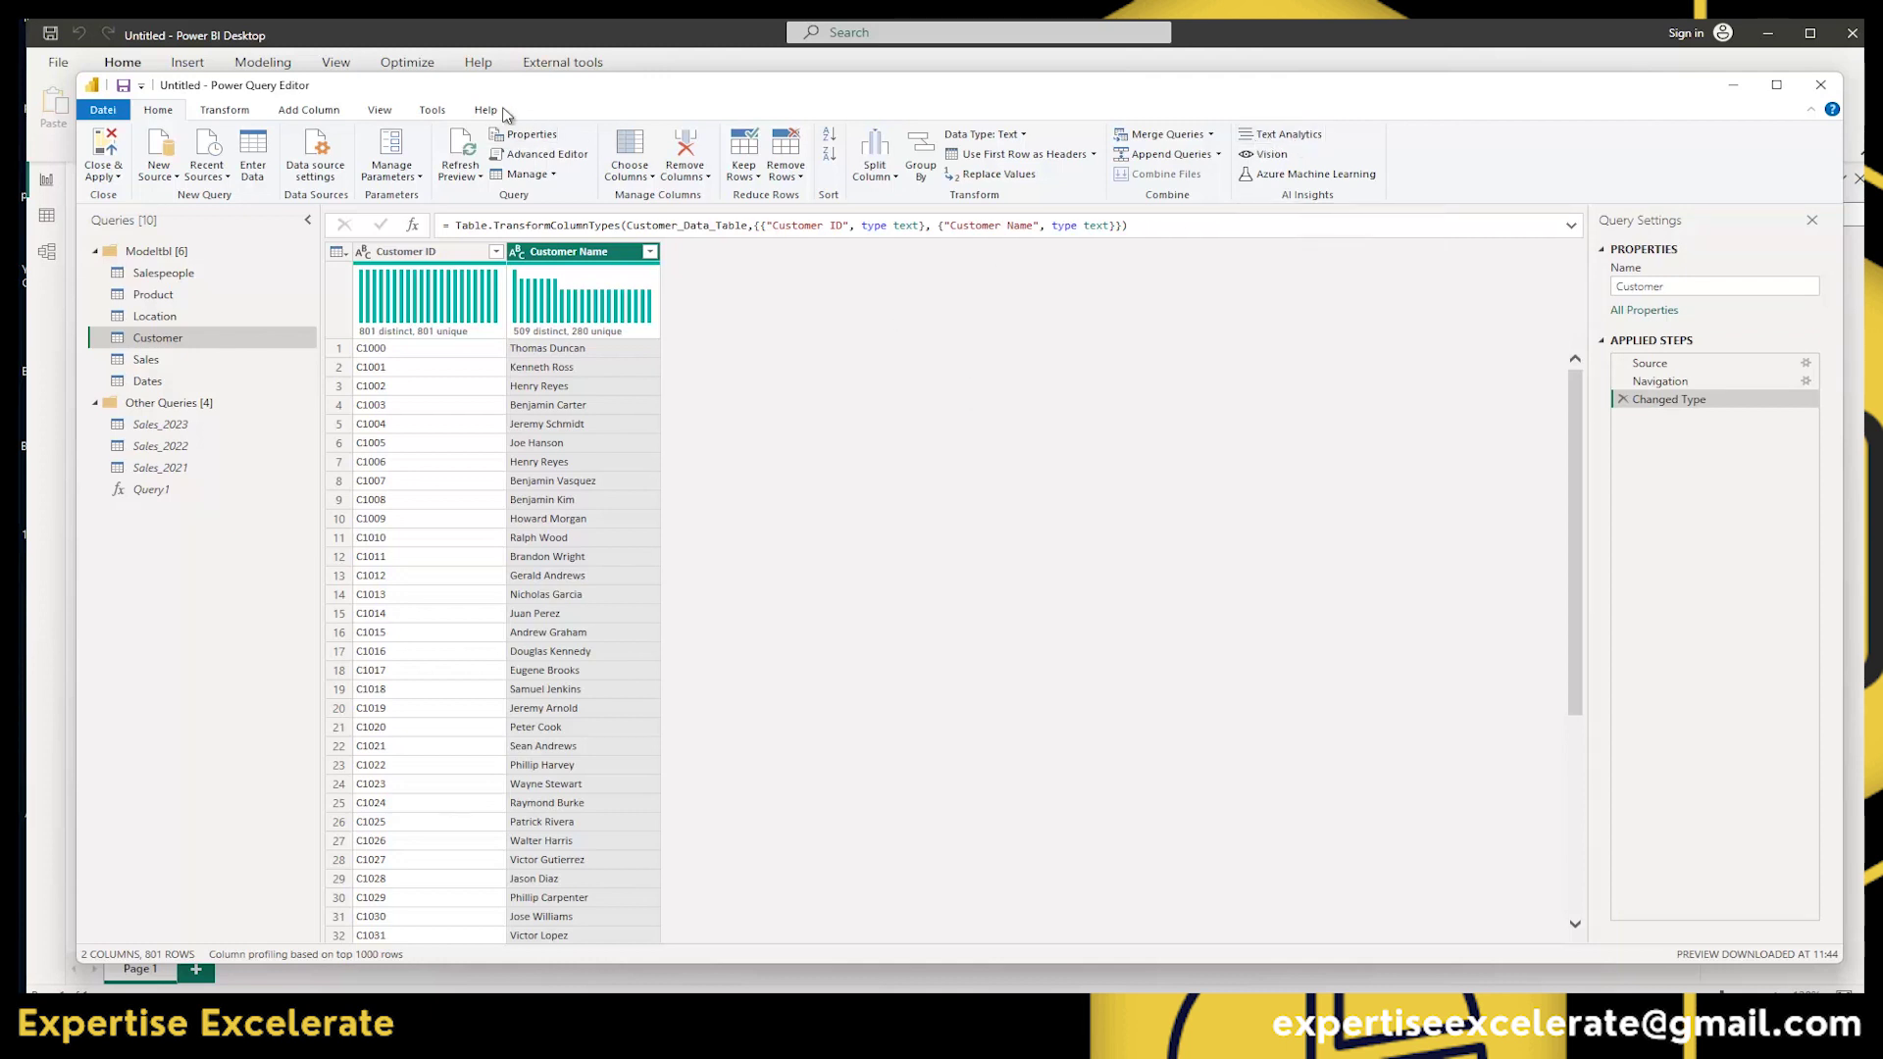
pyautogui.click(224, 111)
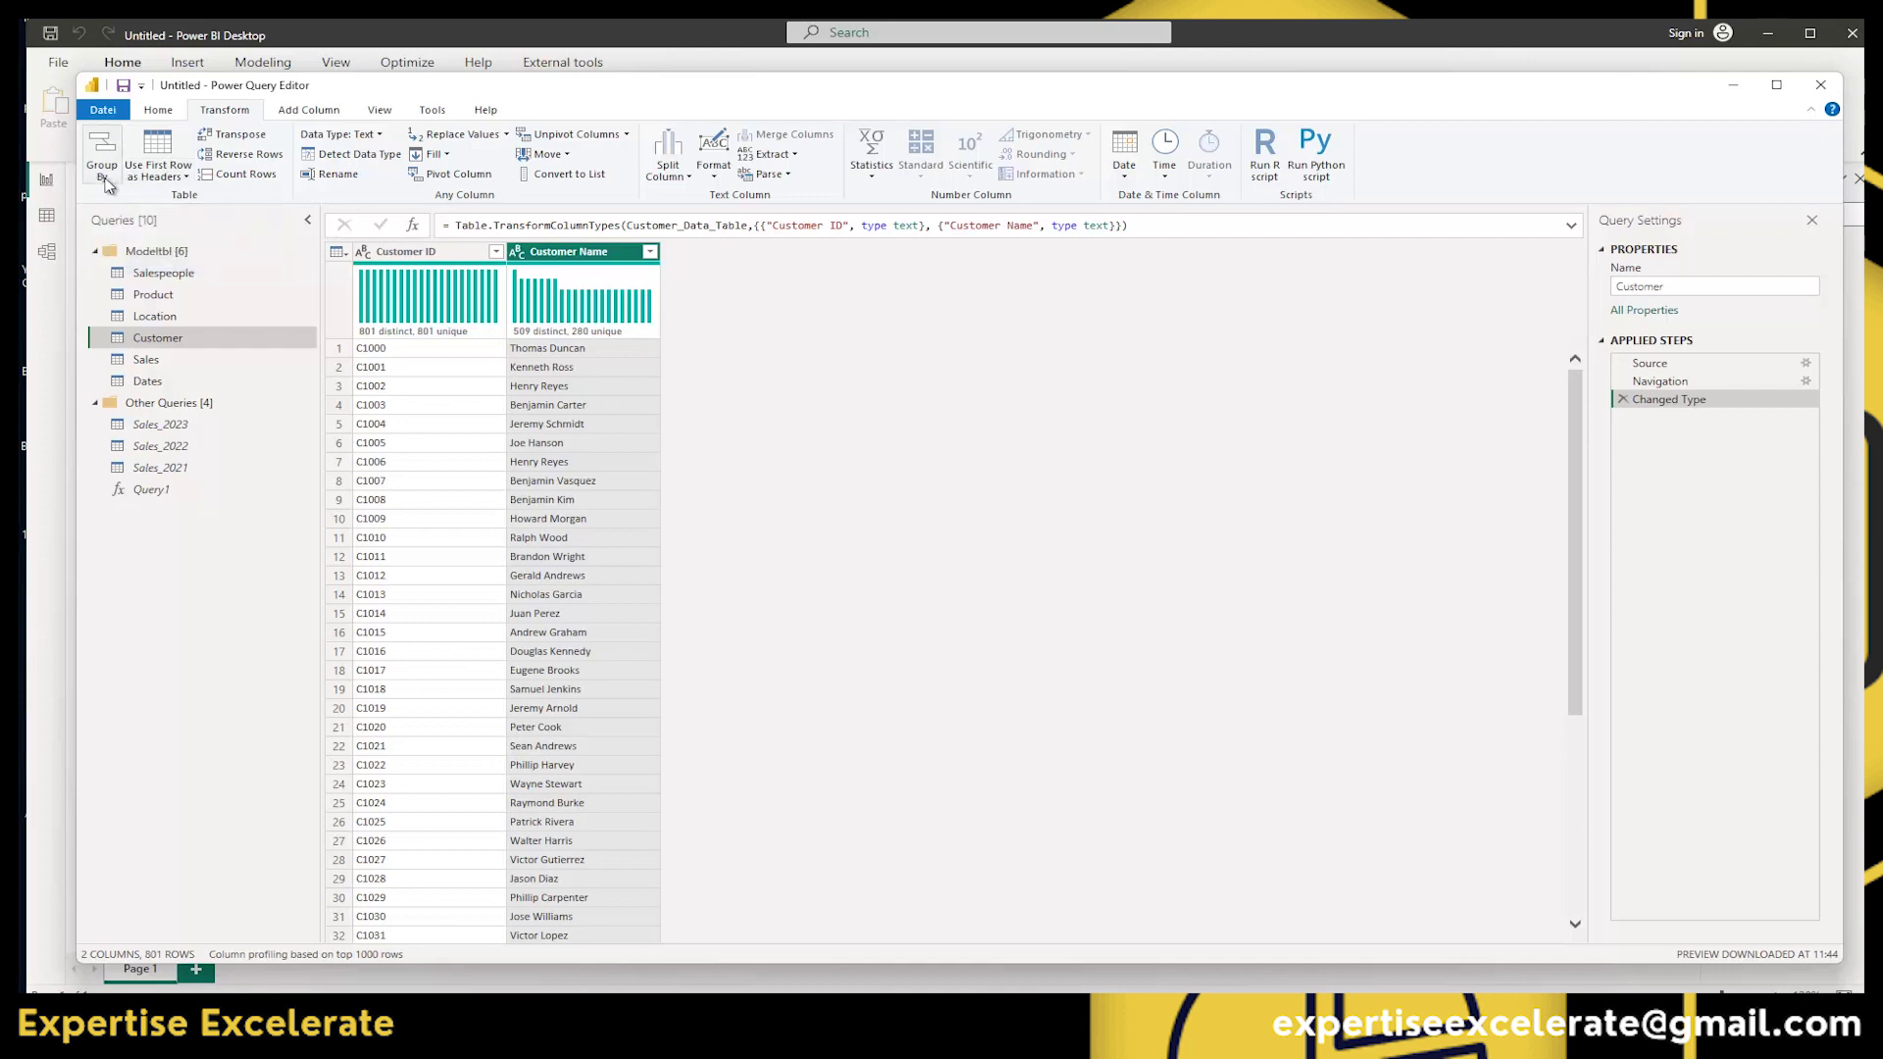
pyautogui.click(186, 177)
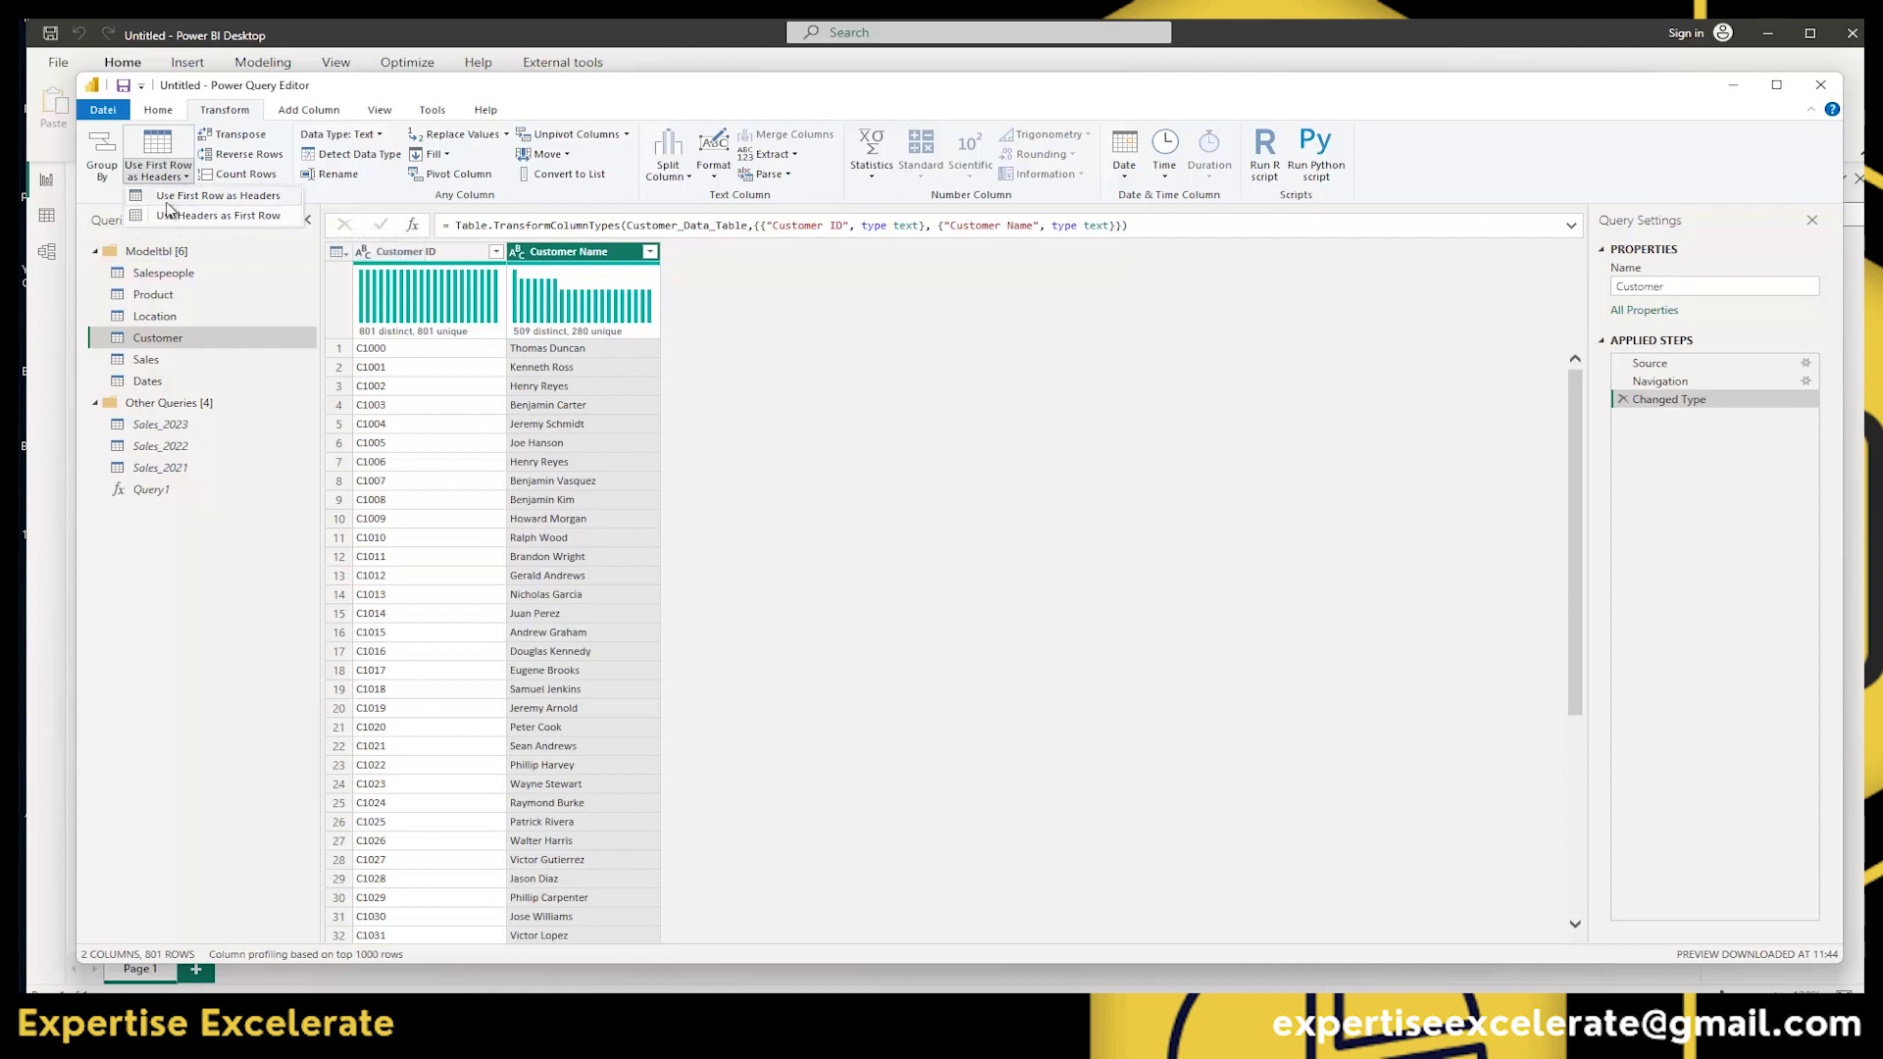
pyautogui.click(954, 411)
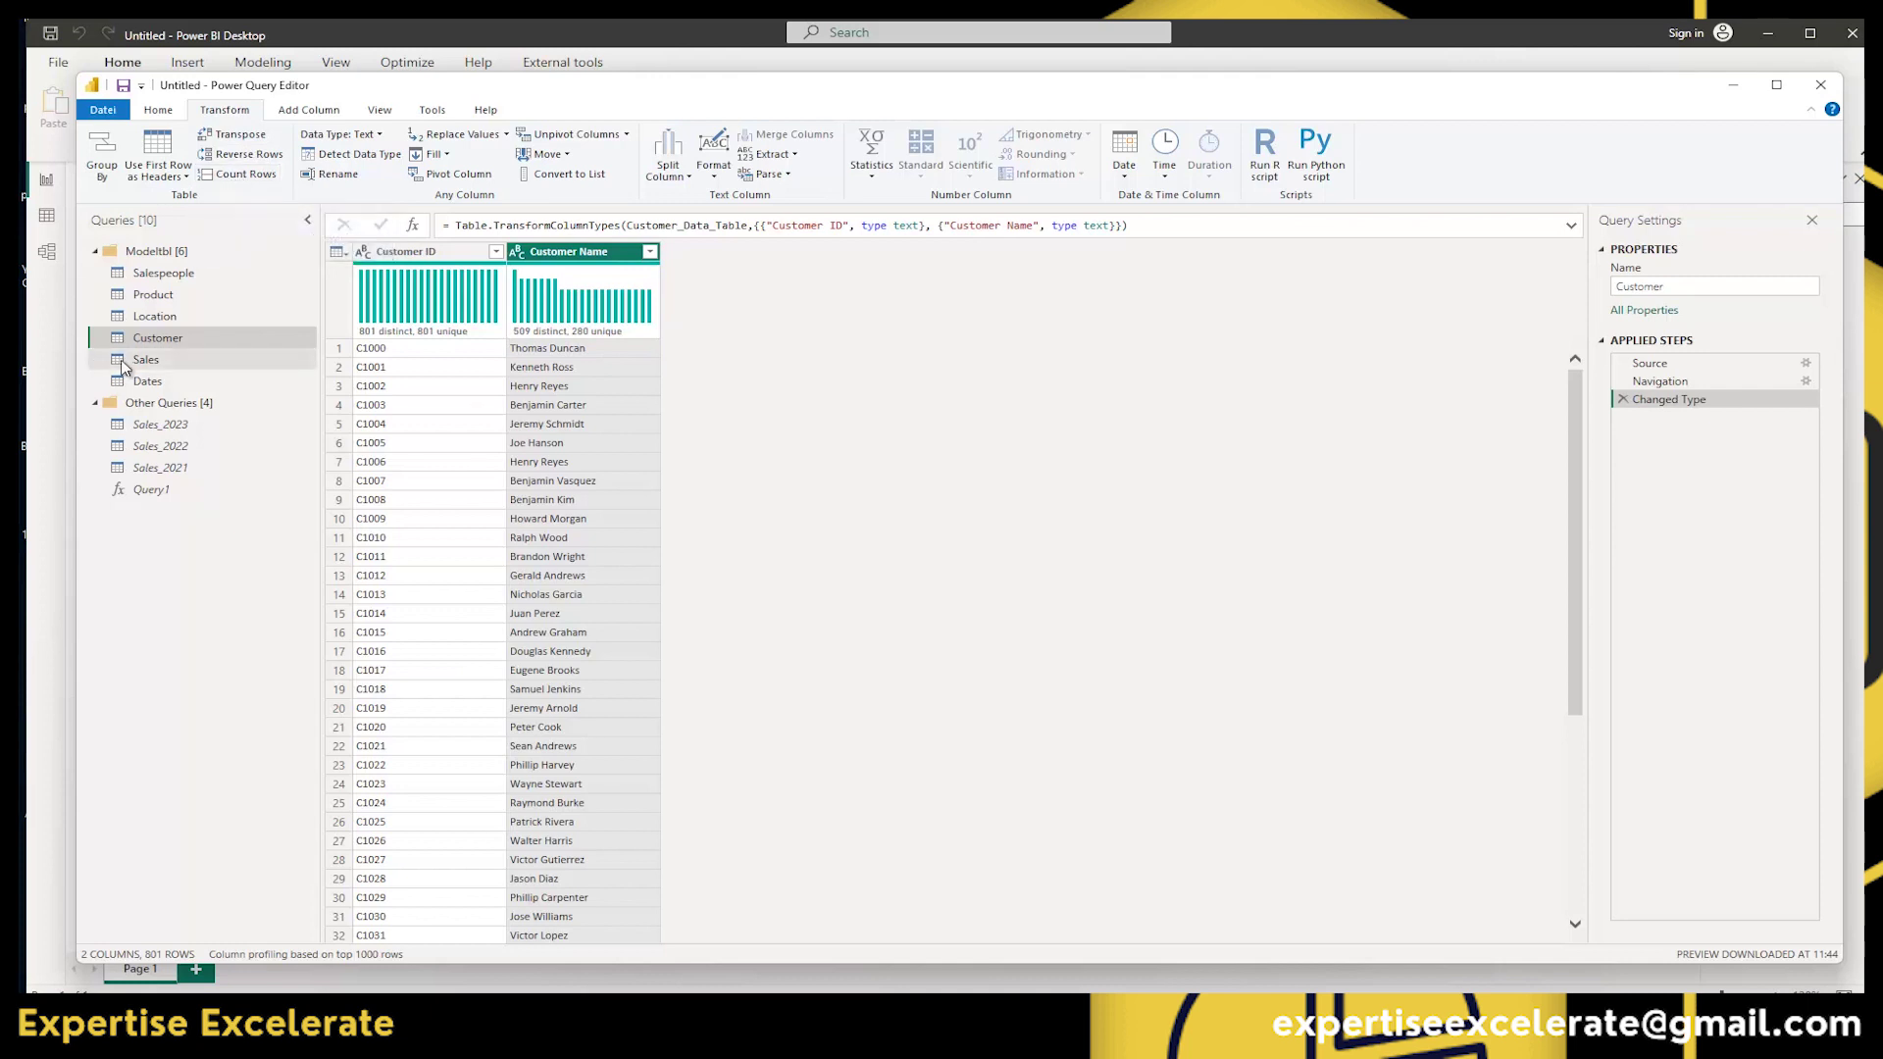
# Count the Sales query's rows, producing 10889 in a Counted Rows step.
pyautogui.click(119, 362)
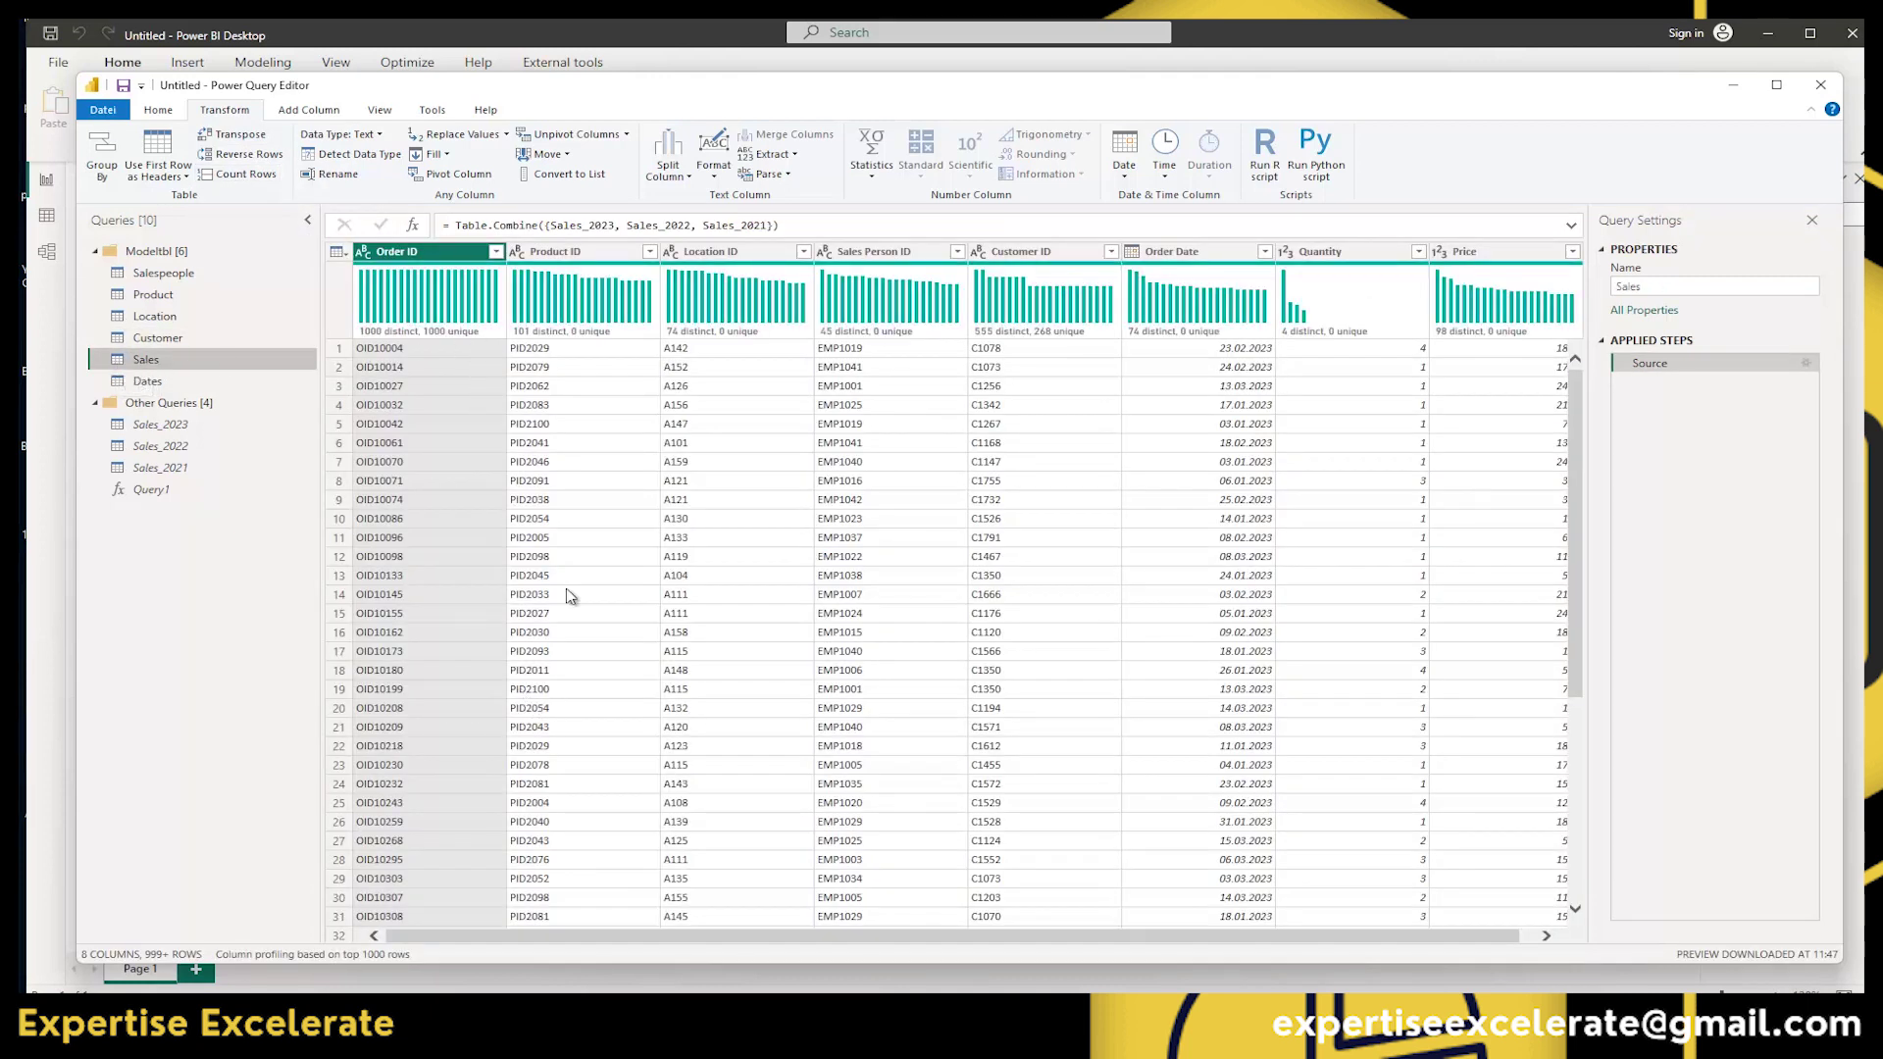
pyautogui.click(247, 175)
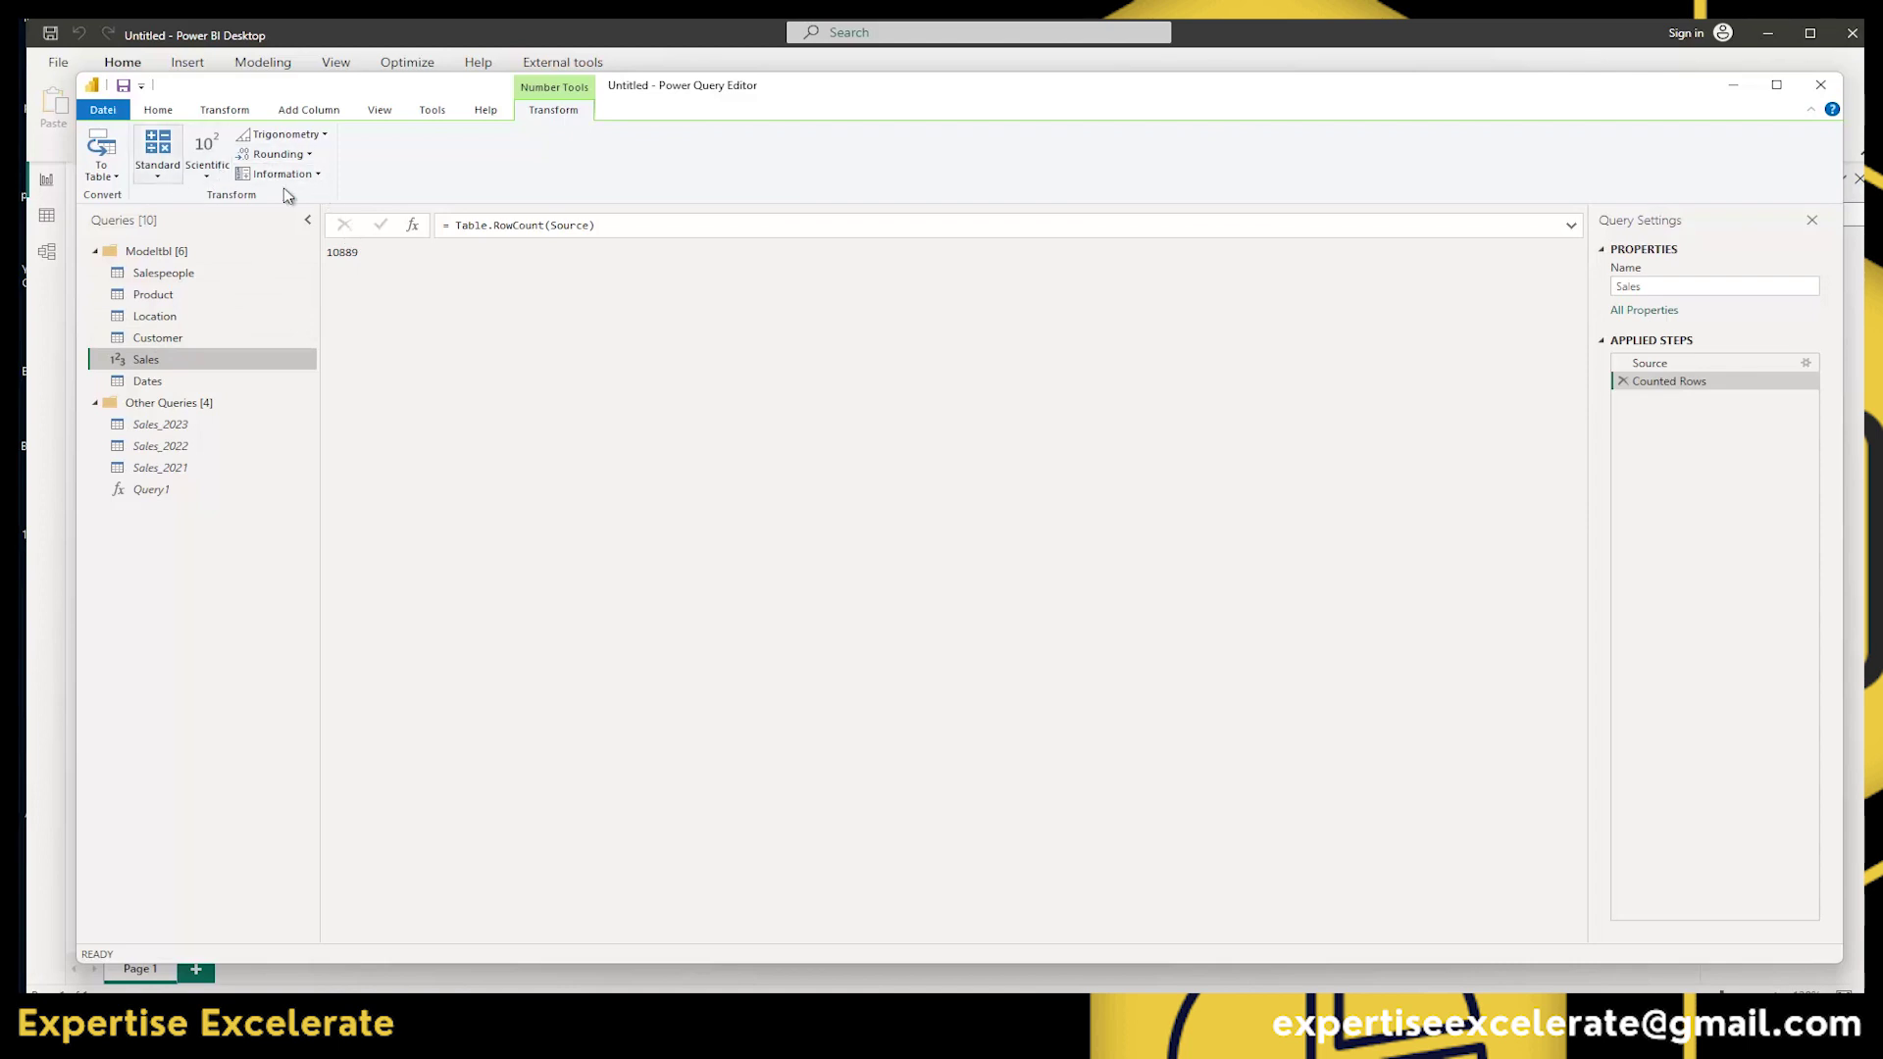
# Remove the Counted Rows step, then start and cancel renaming the Order ID and Product ID columns.
pyautogui.click(1622, 382)
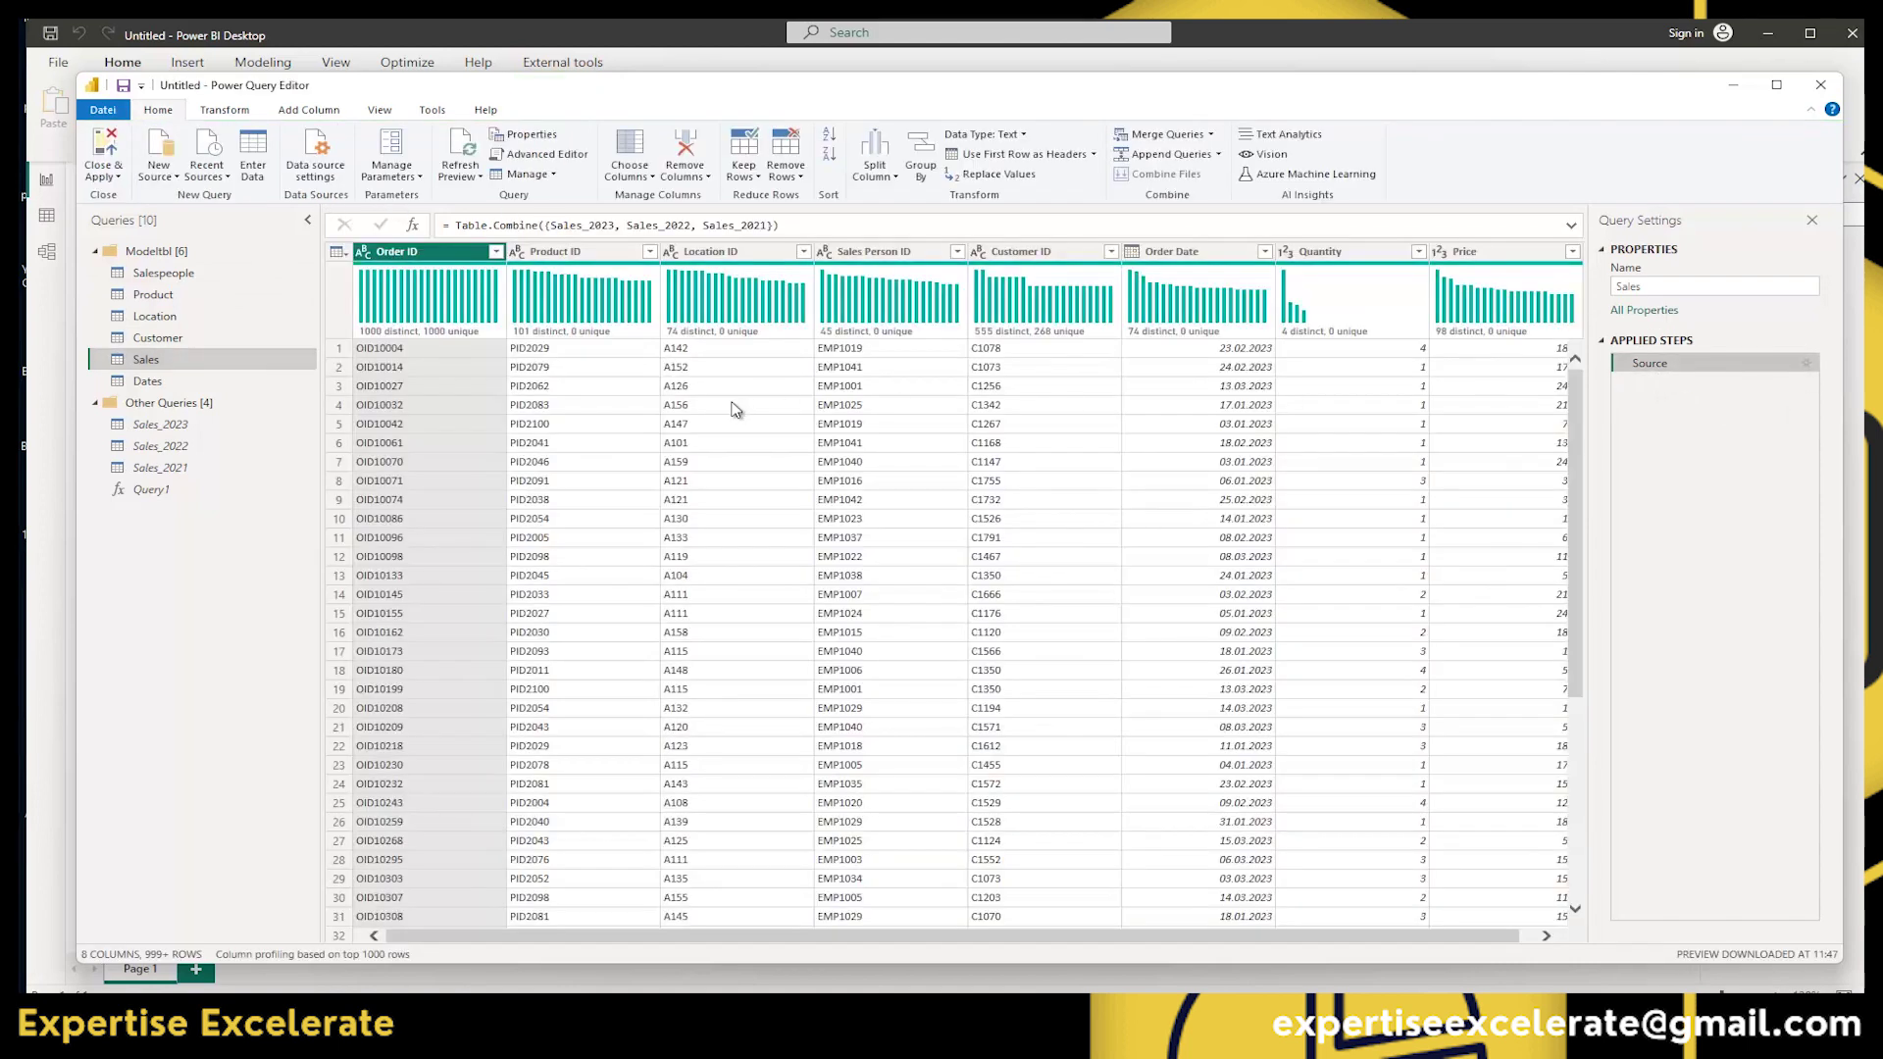
pyautogui.click(225, 110)
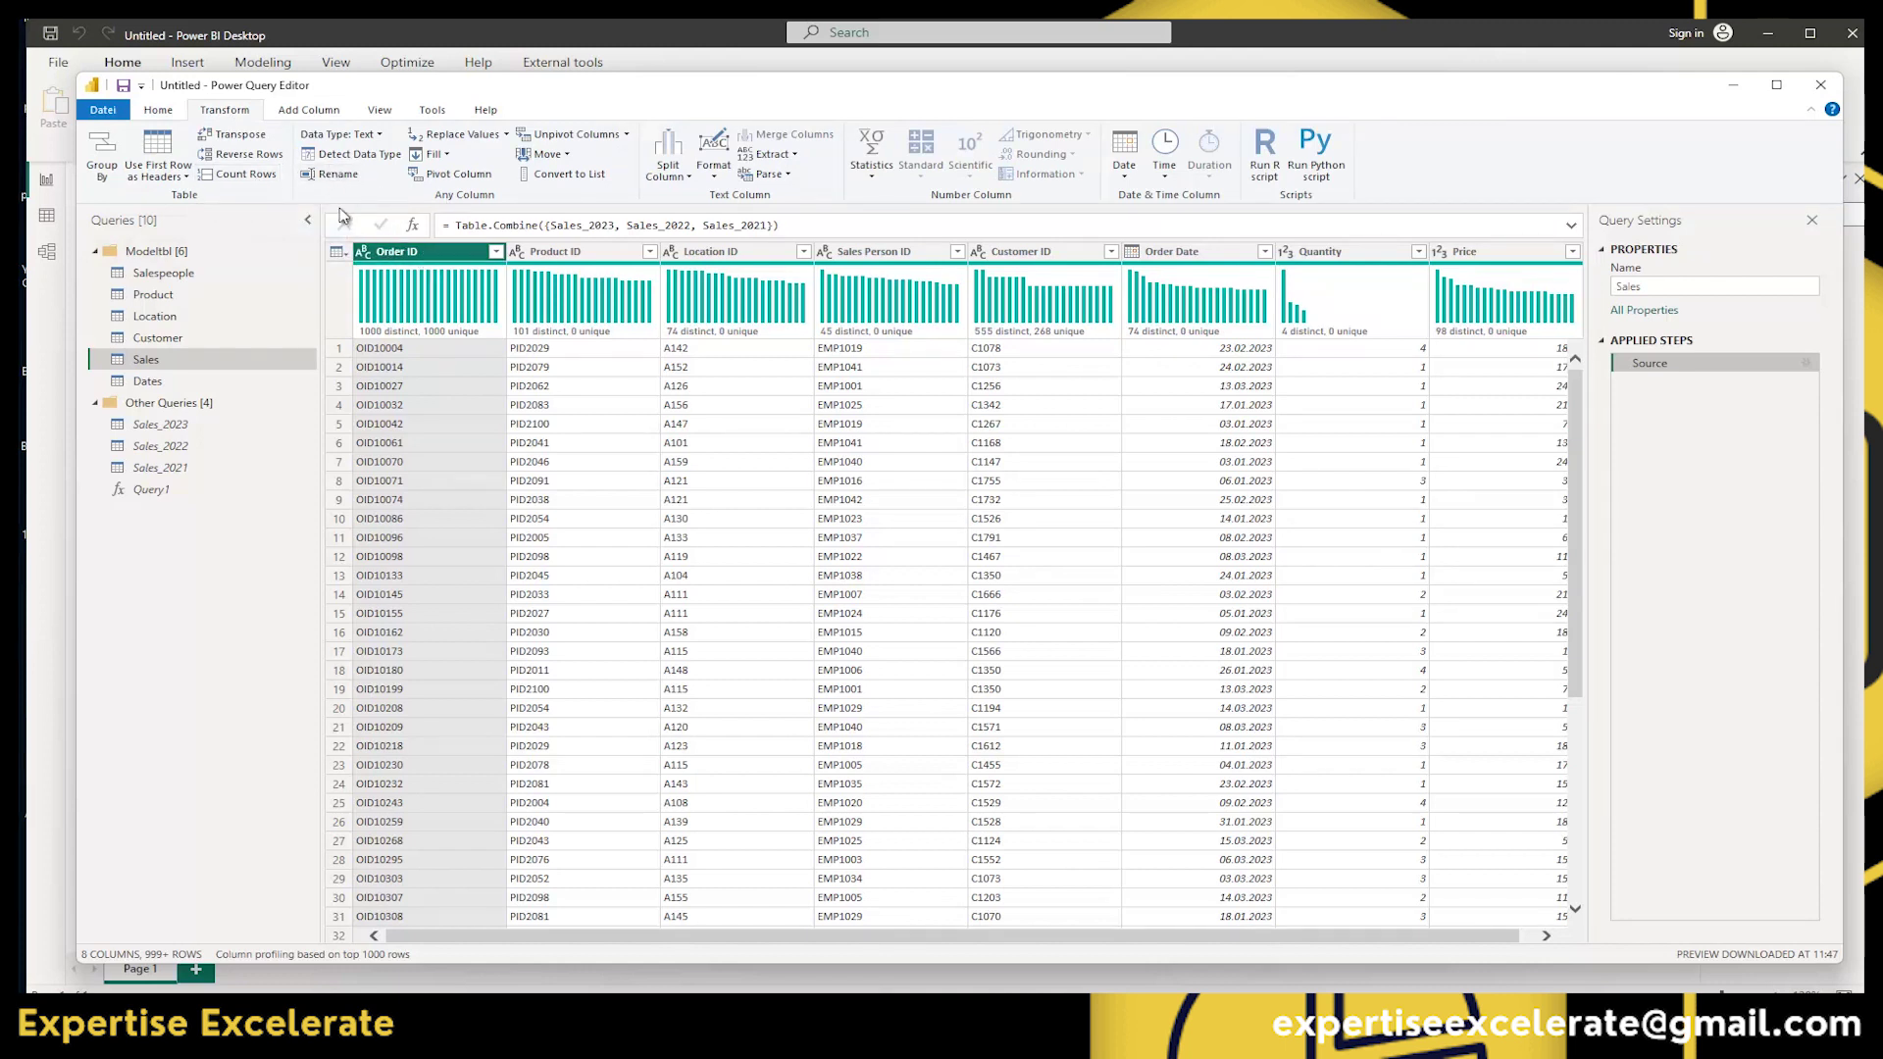
pyautogui.click(337, 175)
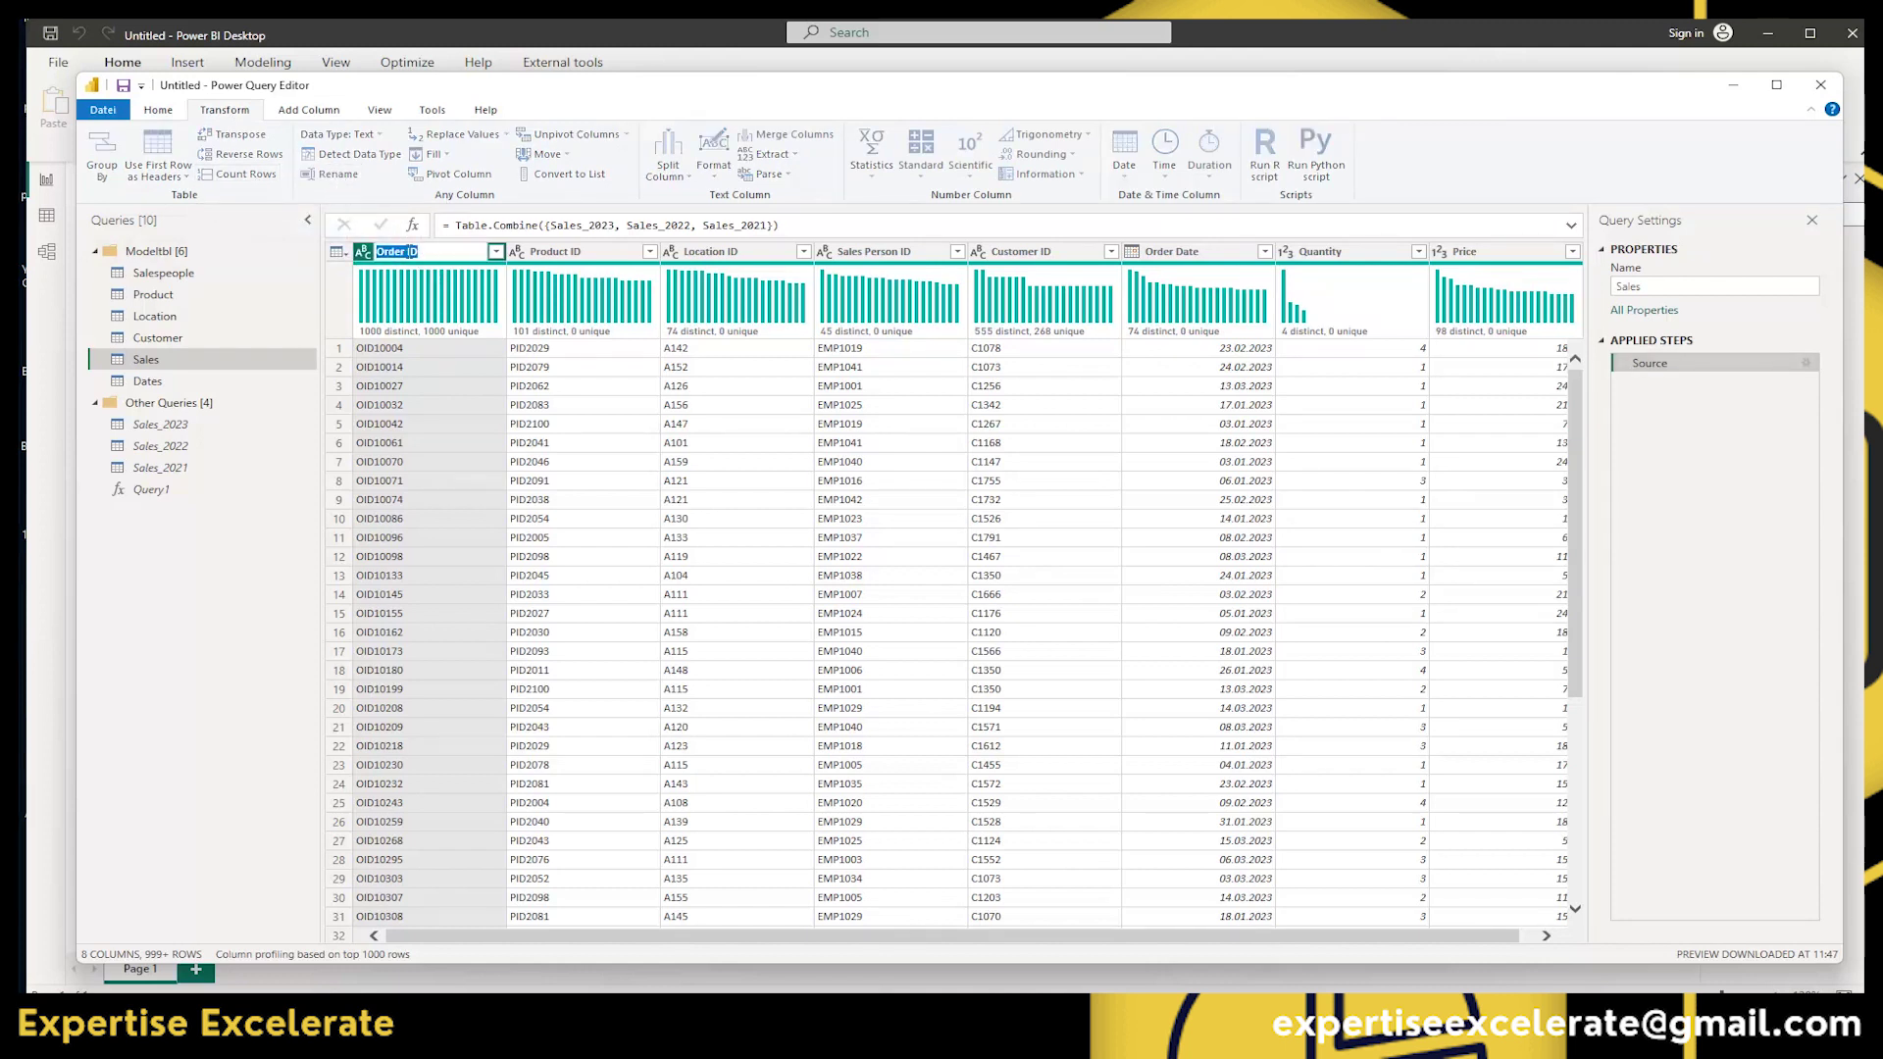
pyautogui.click(569, 250)
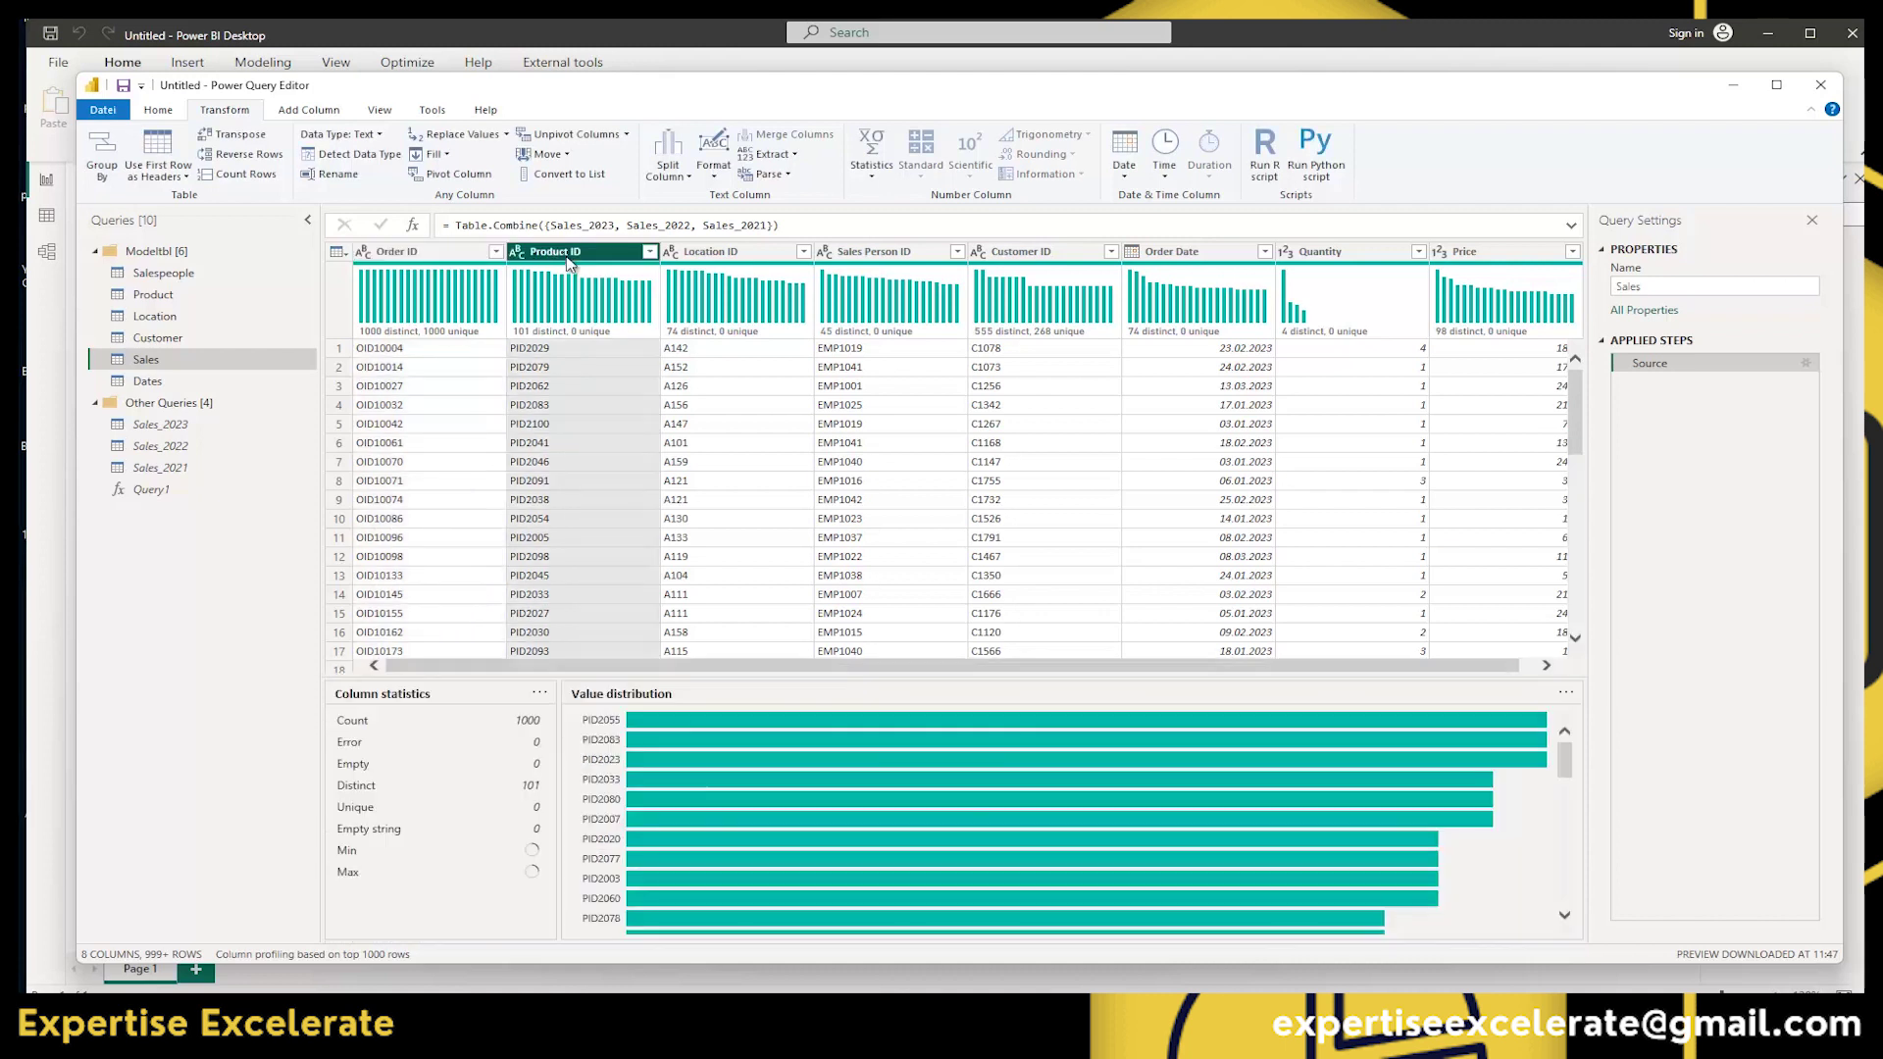
pyautogui.doubleClick(550, 250)
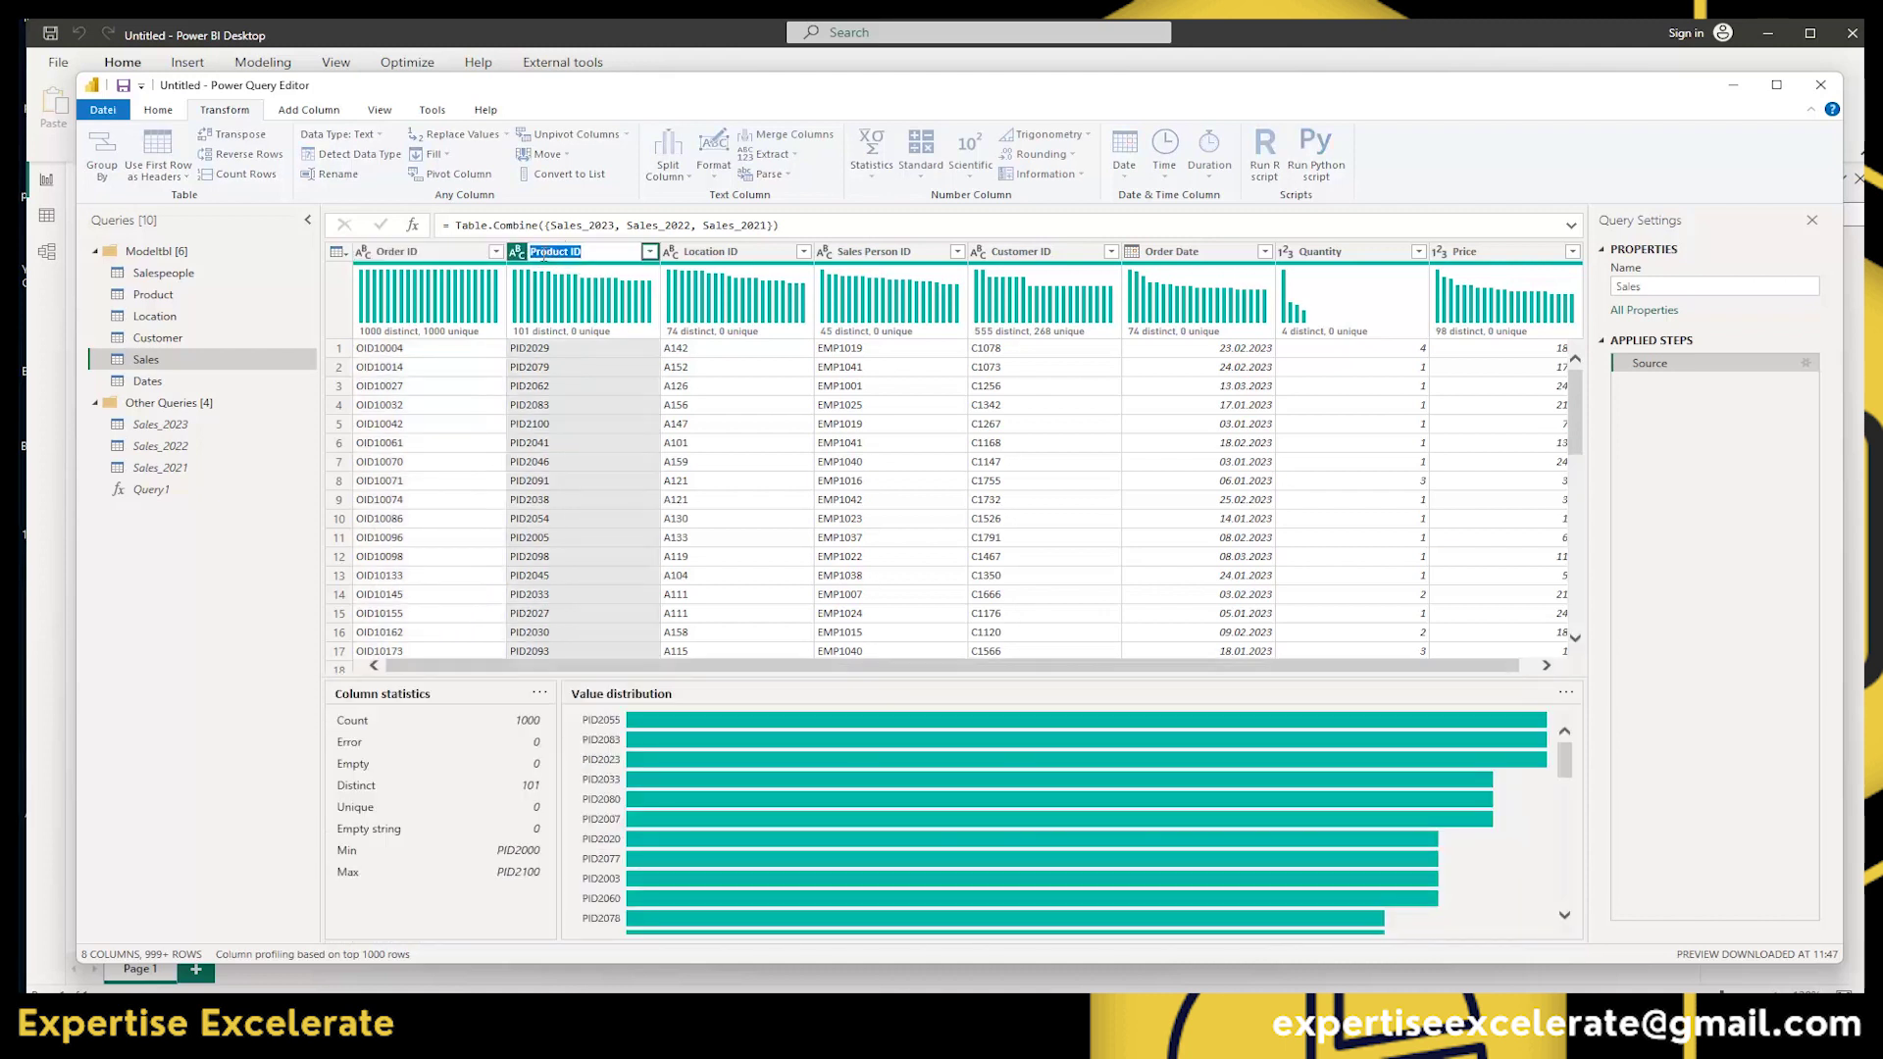
pyautogui.press('Escape')
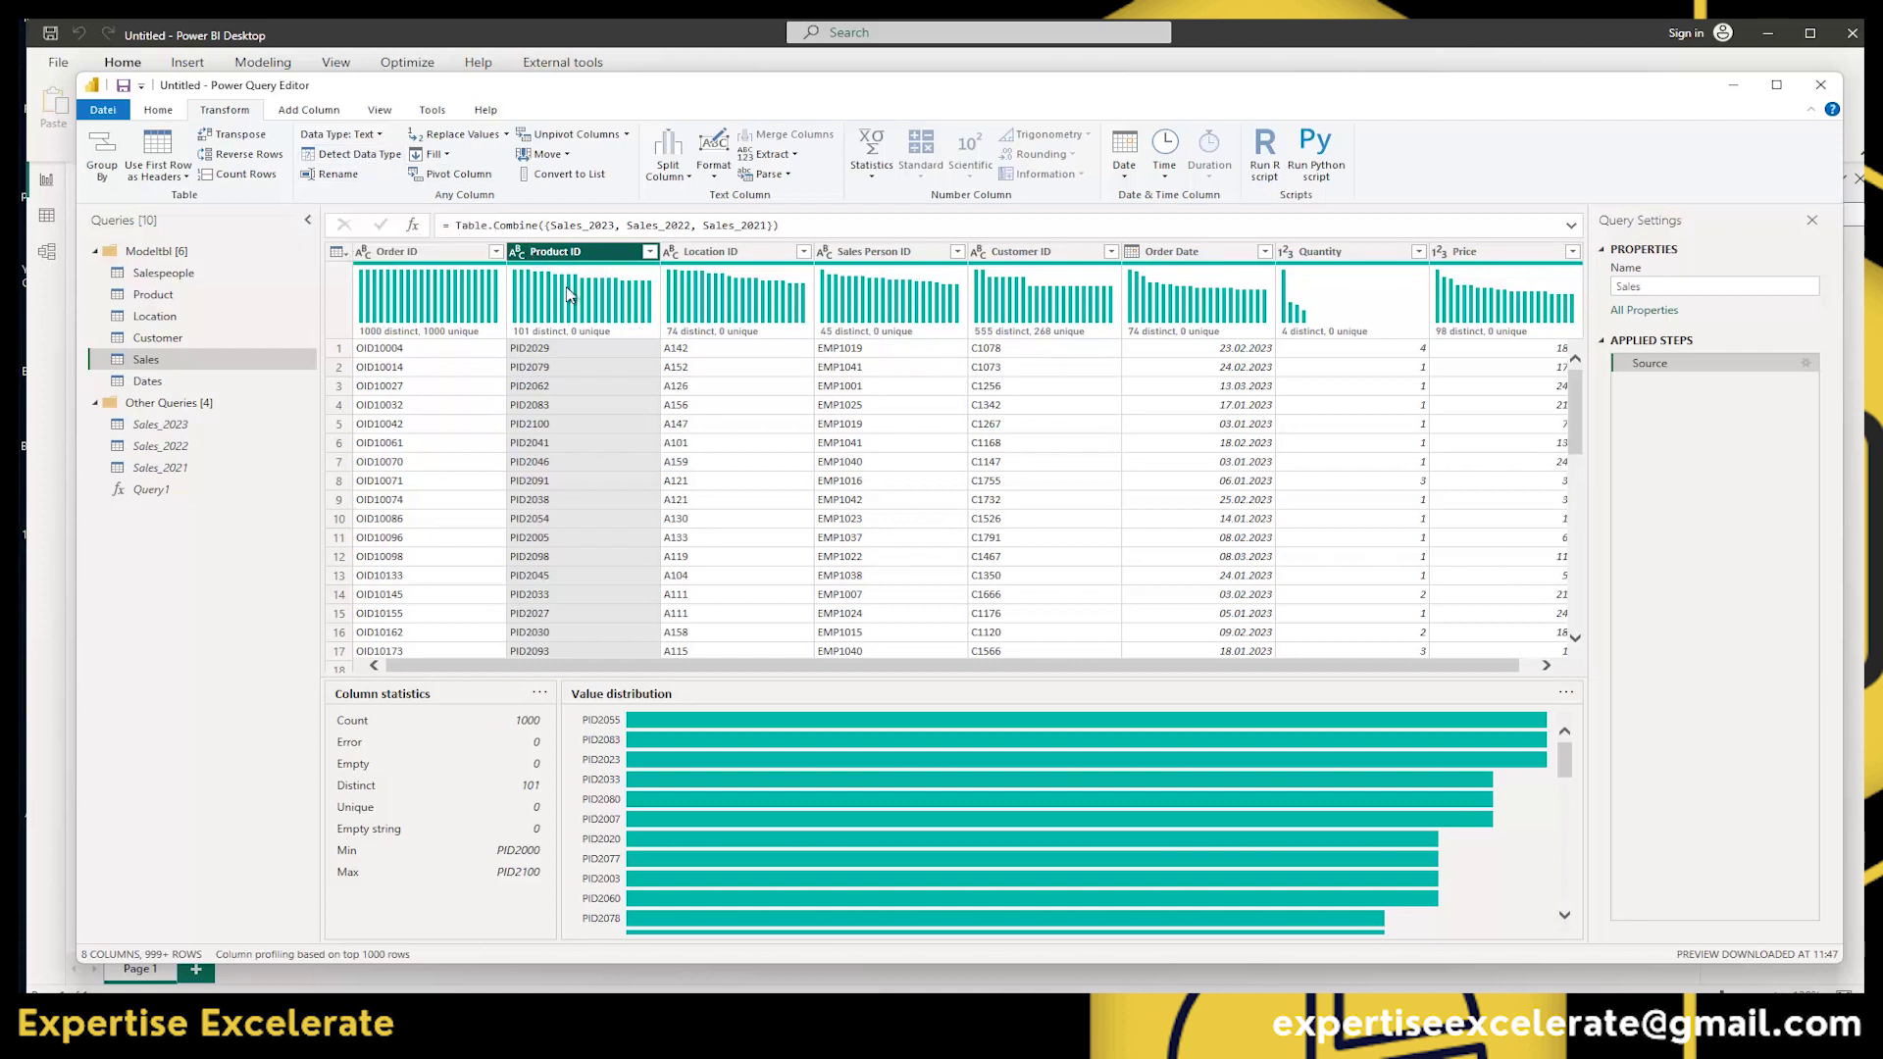
# Preview Product ID's data type and the Fill choices without applying, then return to the Customer query.
pyautogui.click(453, 483)
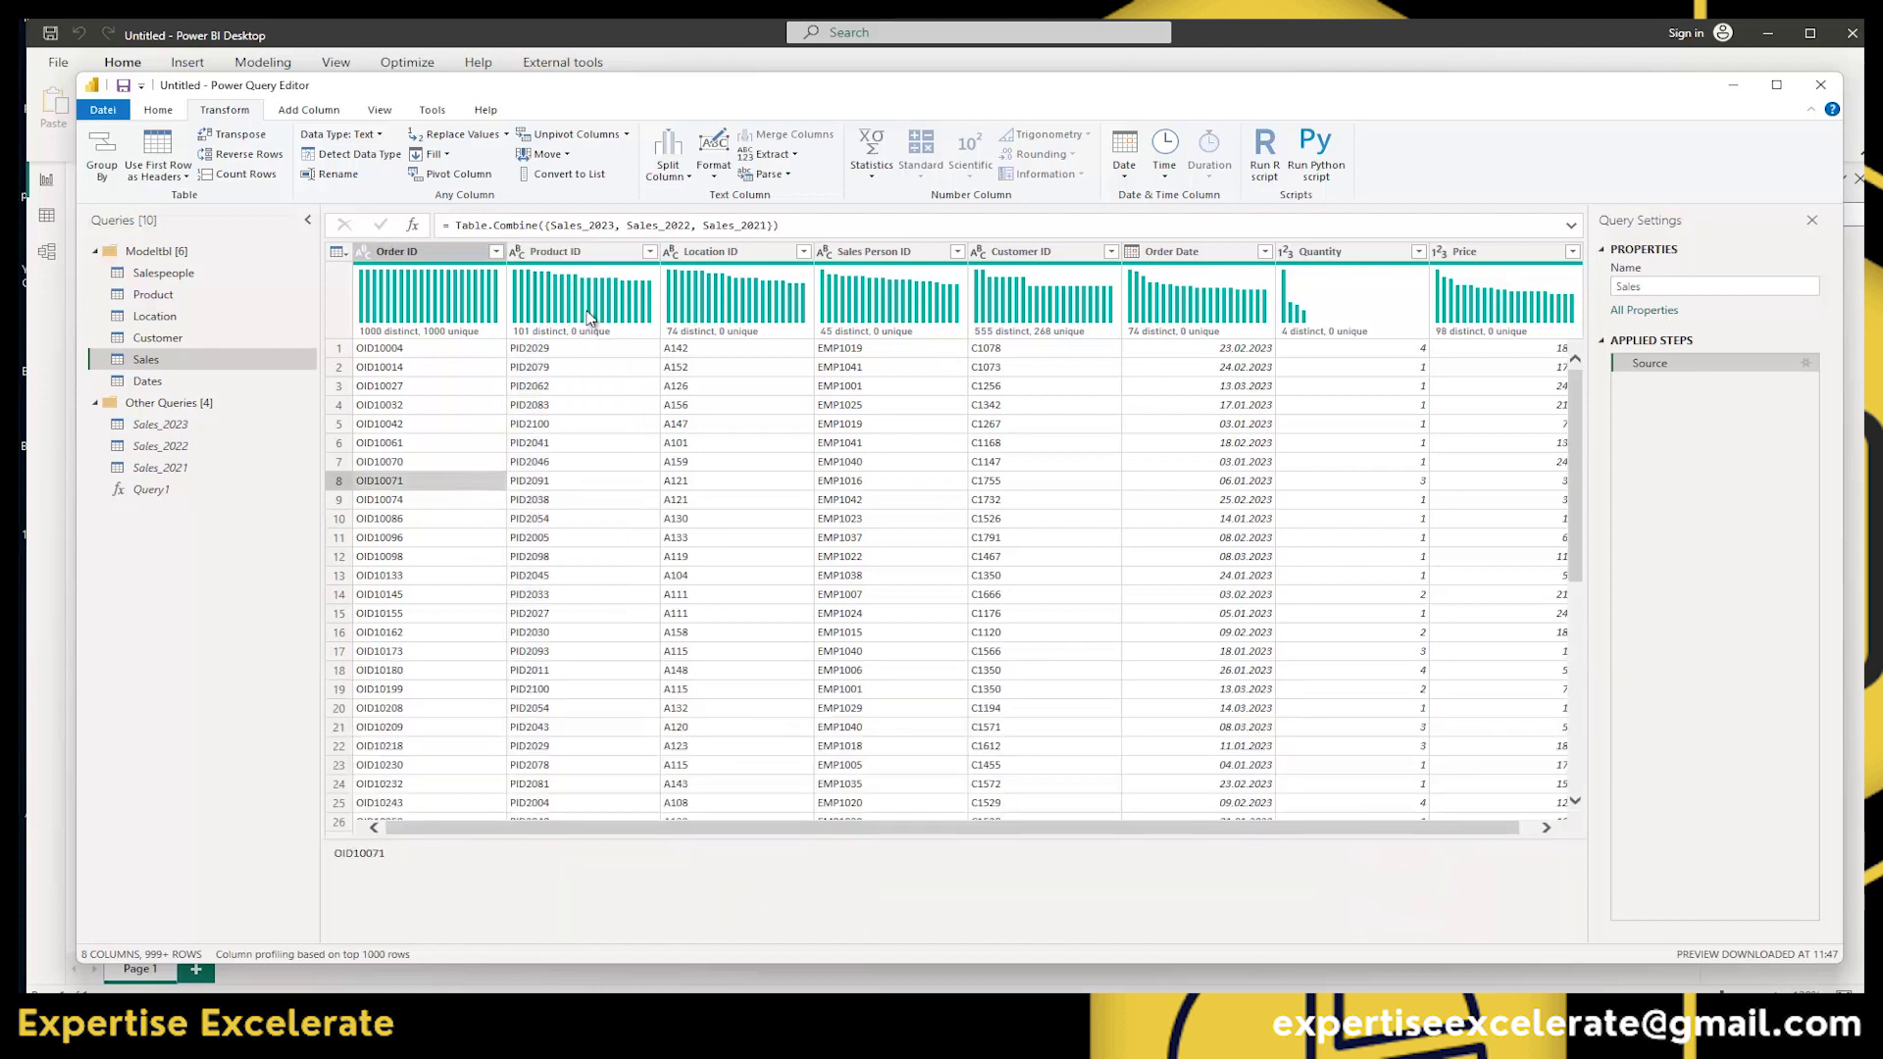
pyautogui.click(517, 252)
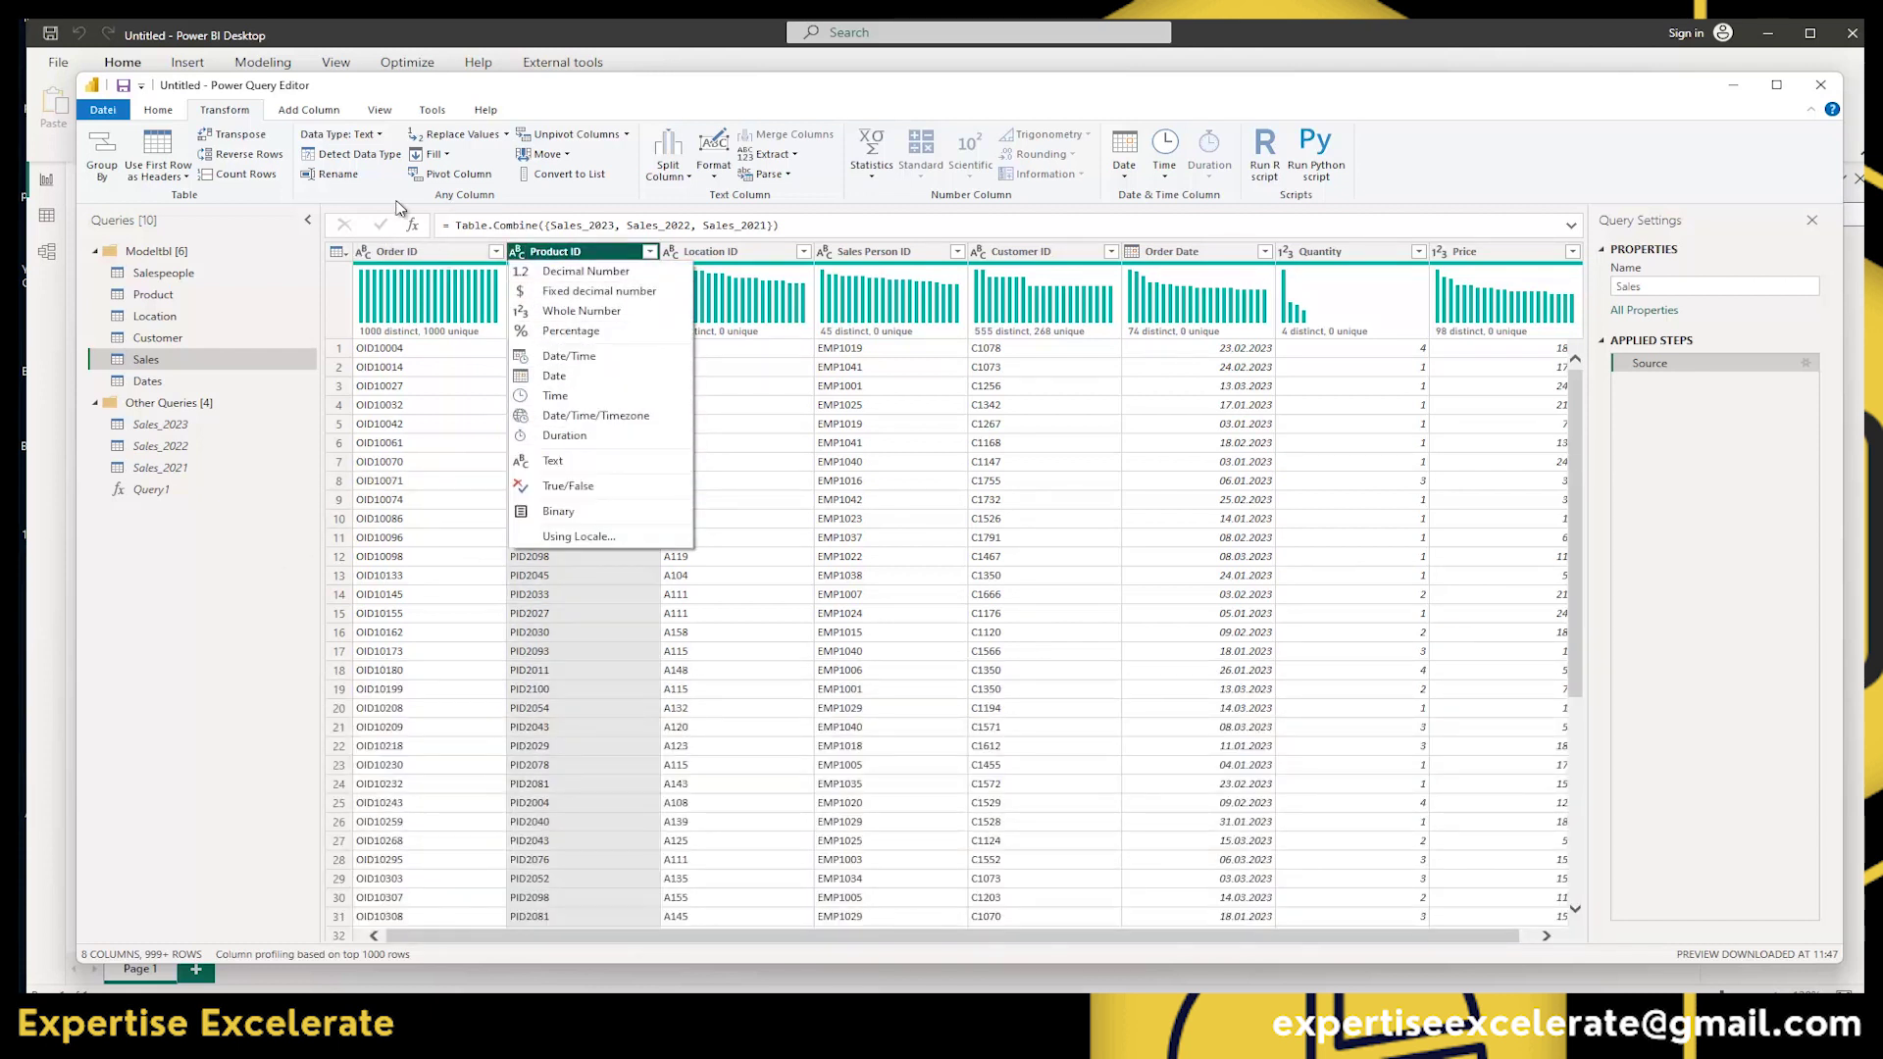
pyautogui.click(455, 96)
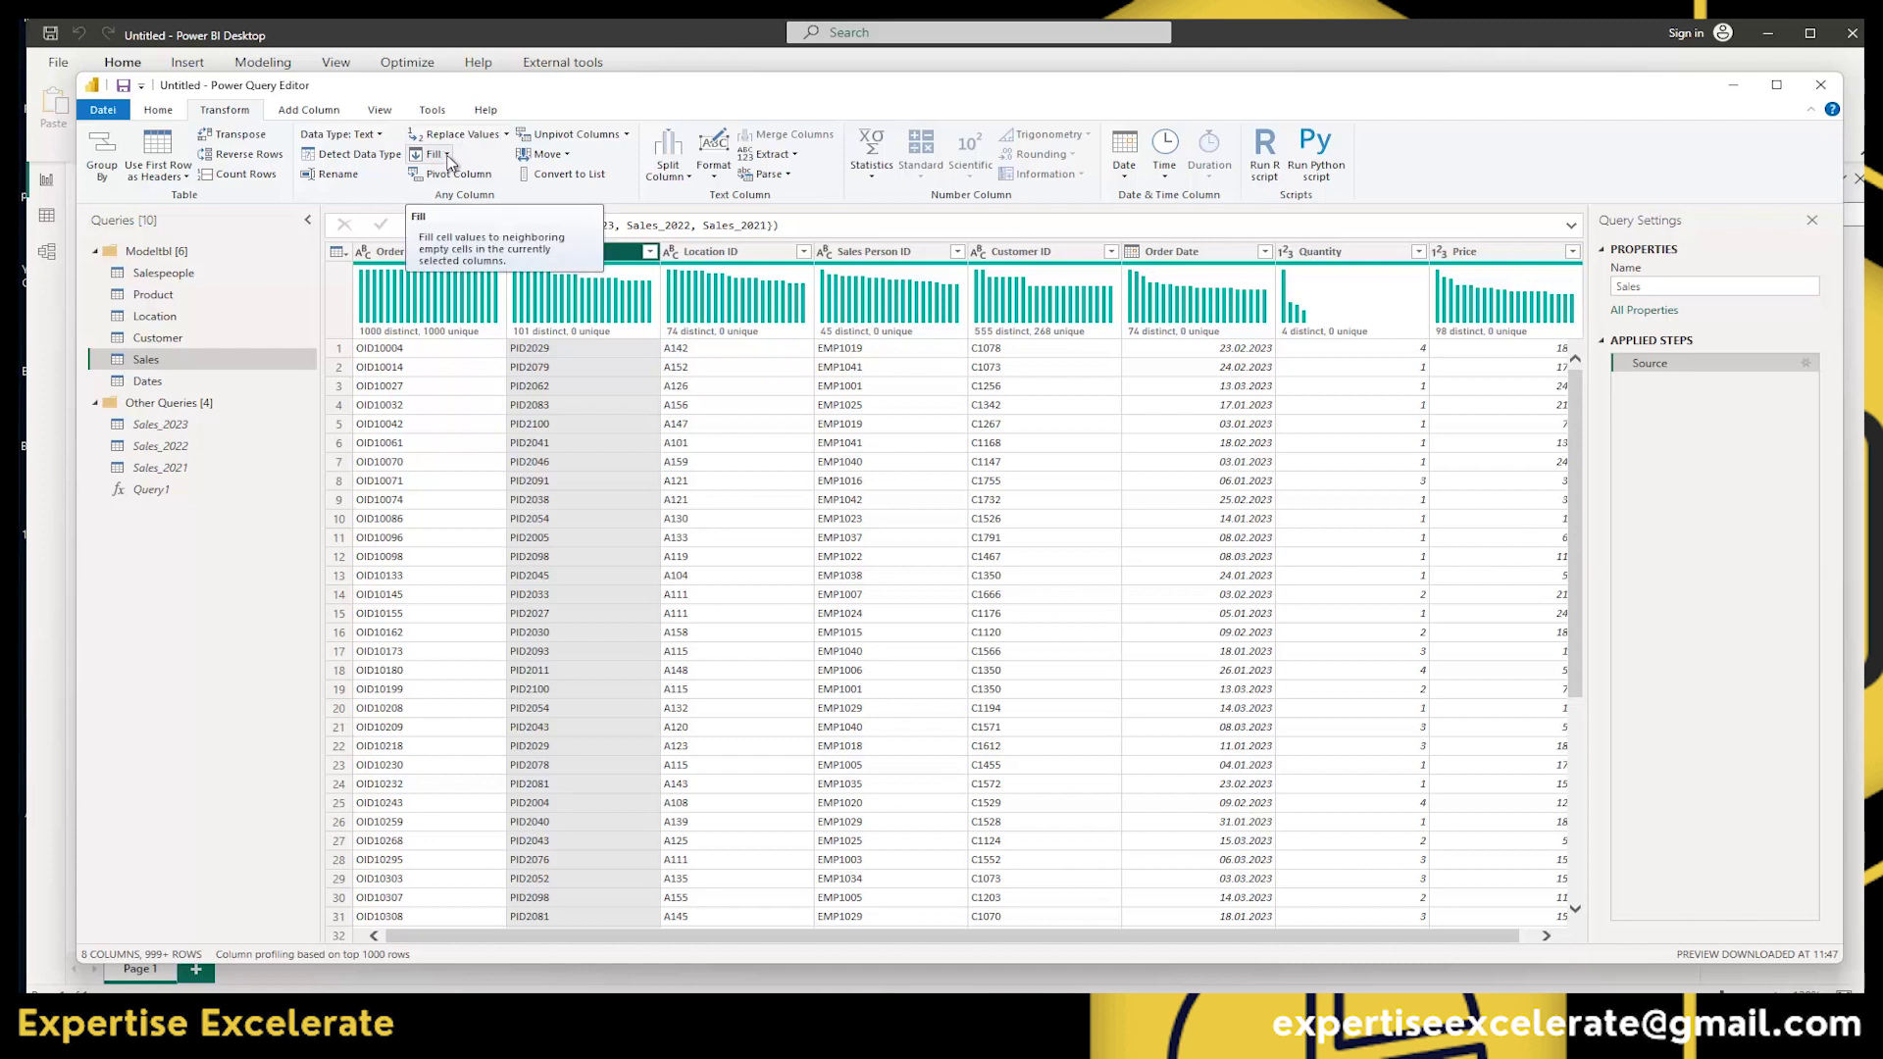
pyautogui.click(441, 155)
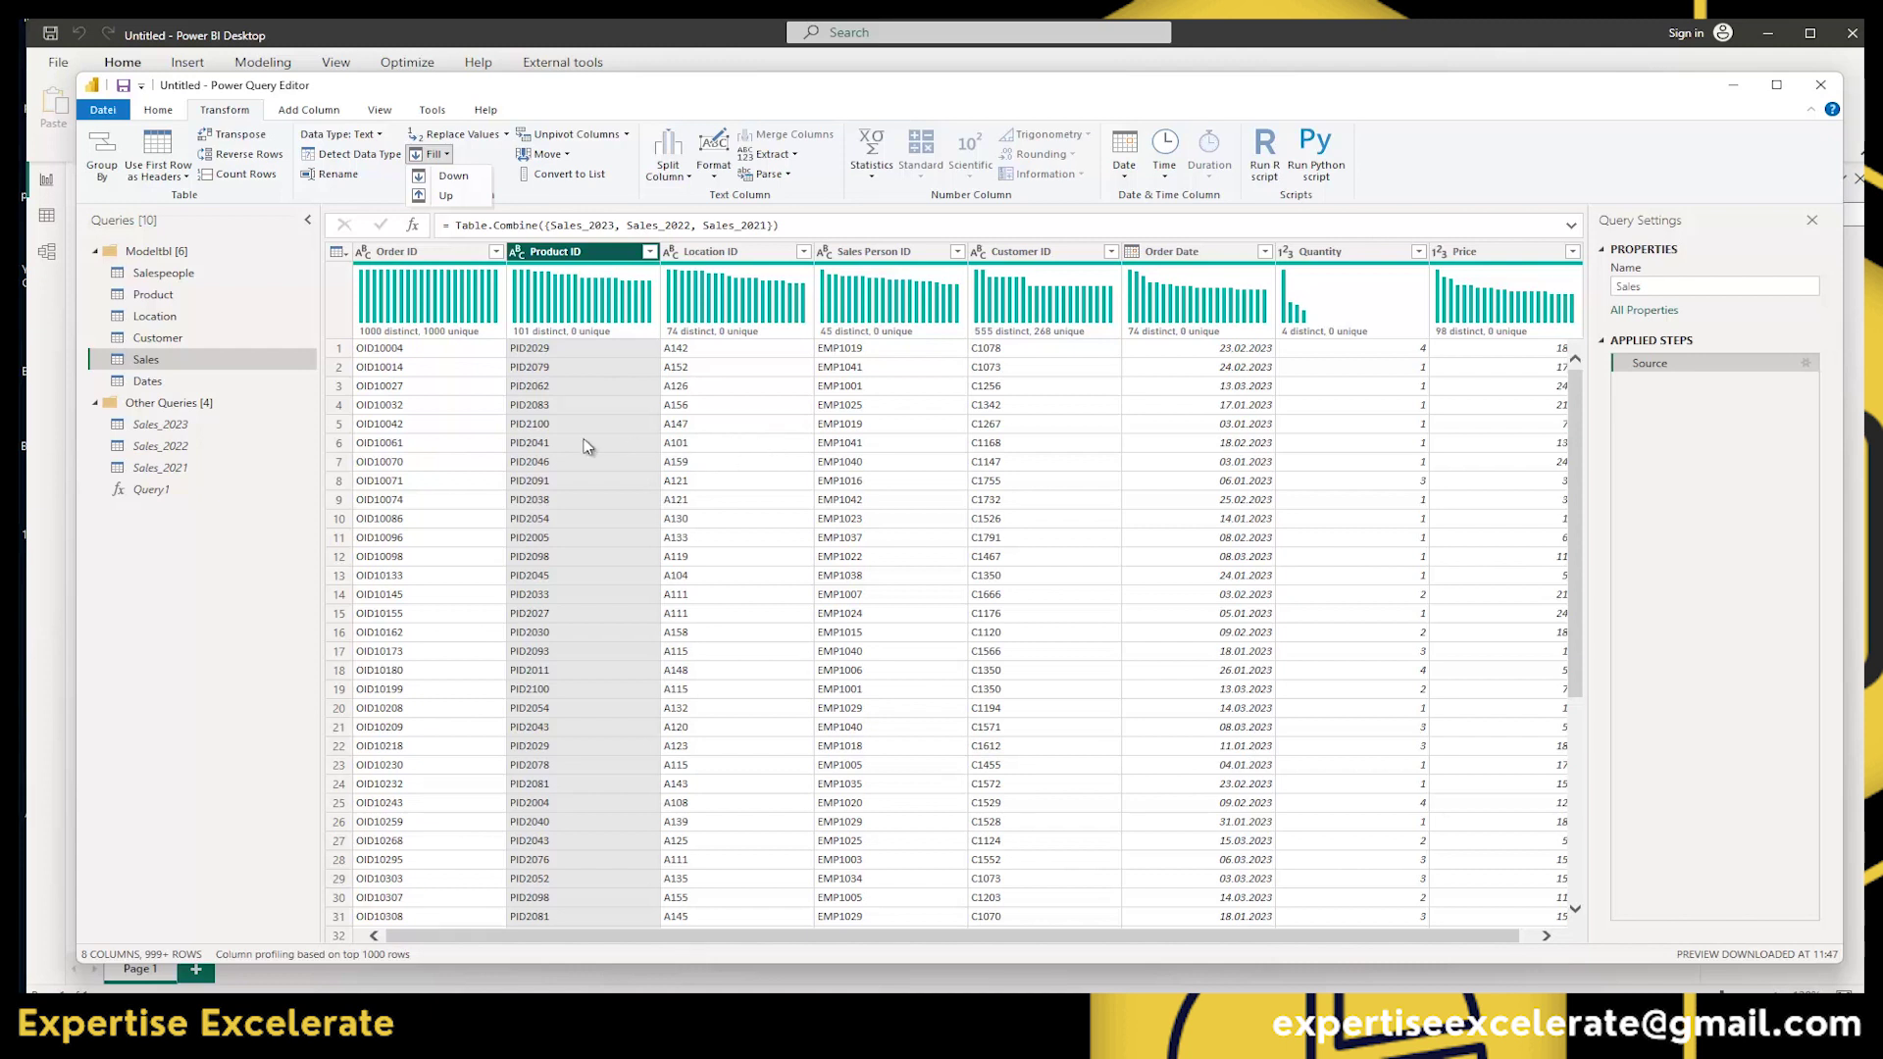
pyautogui.click(152, 339)
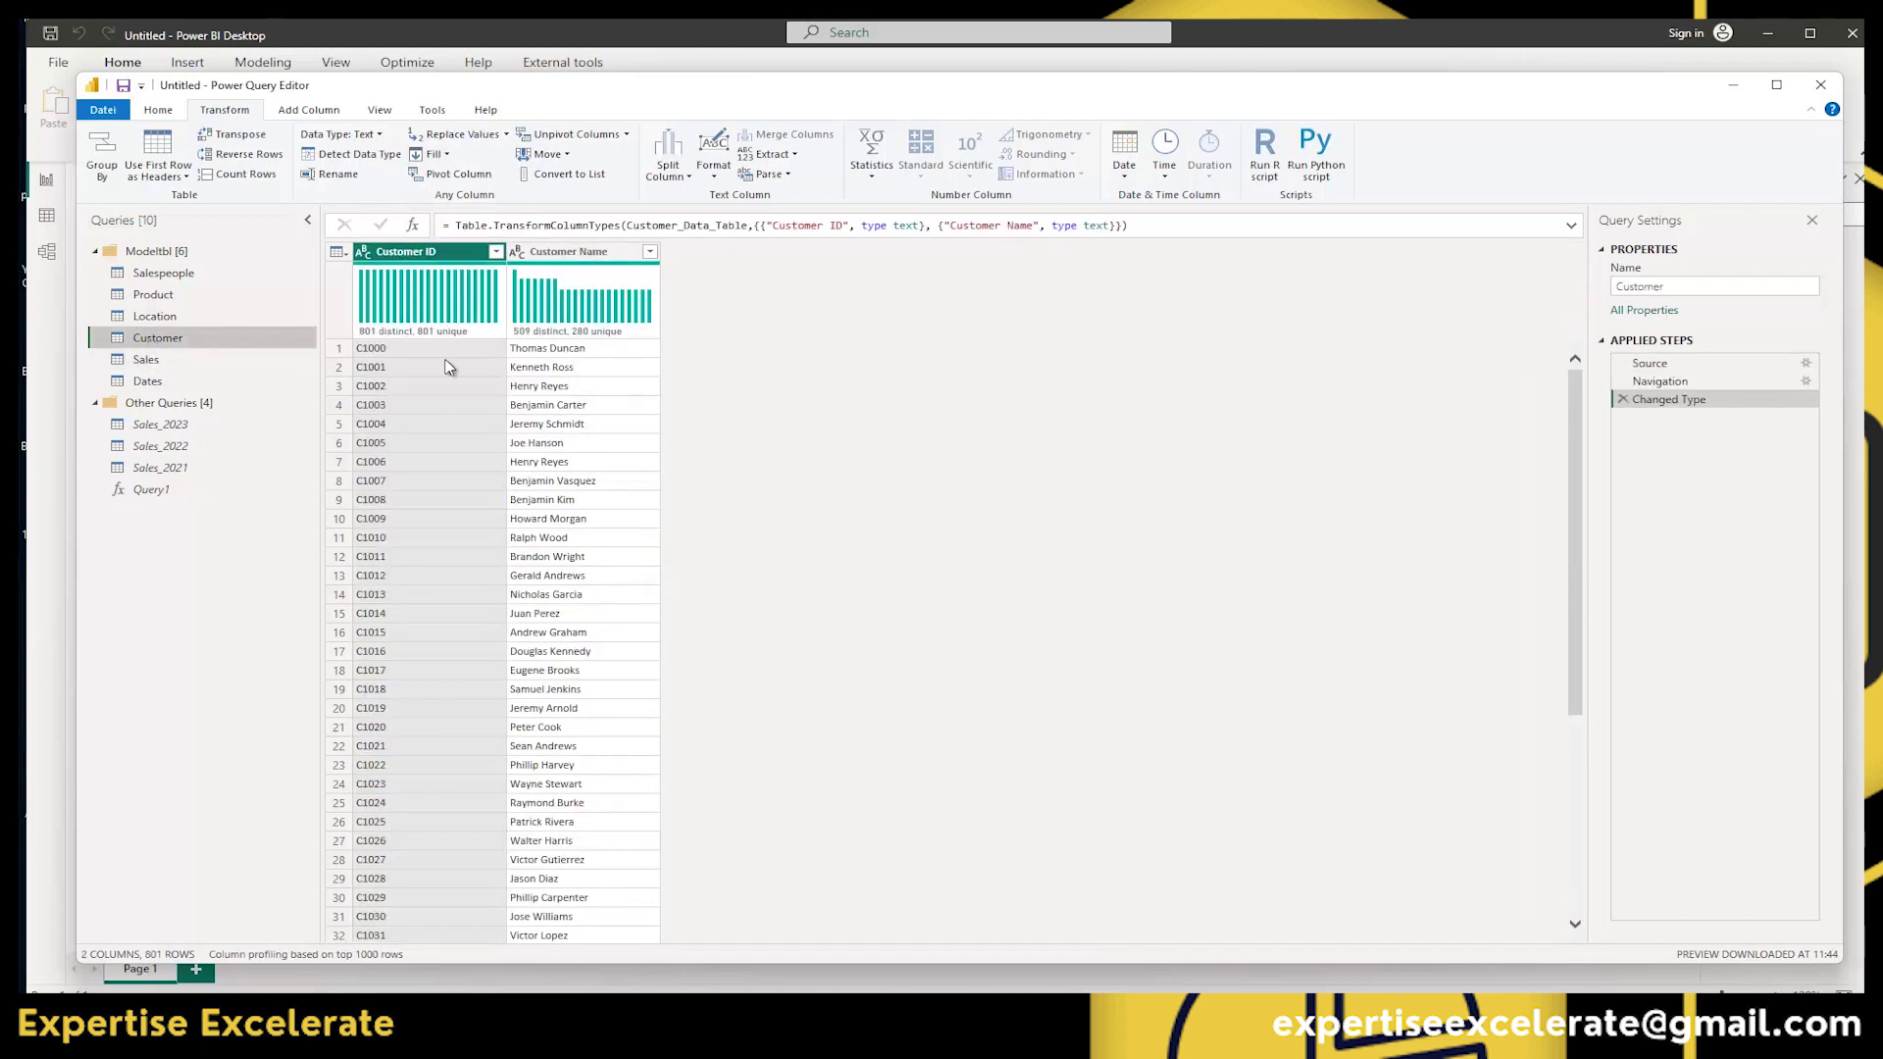
# In the Location query, select the State Code column and preview its Fill choices without applying.
pyautogui.click(142, 318)
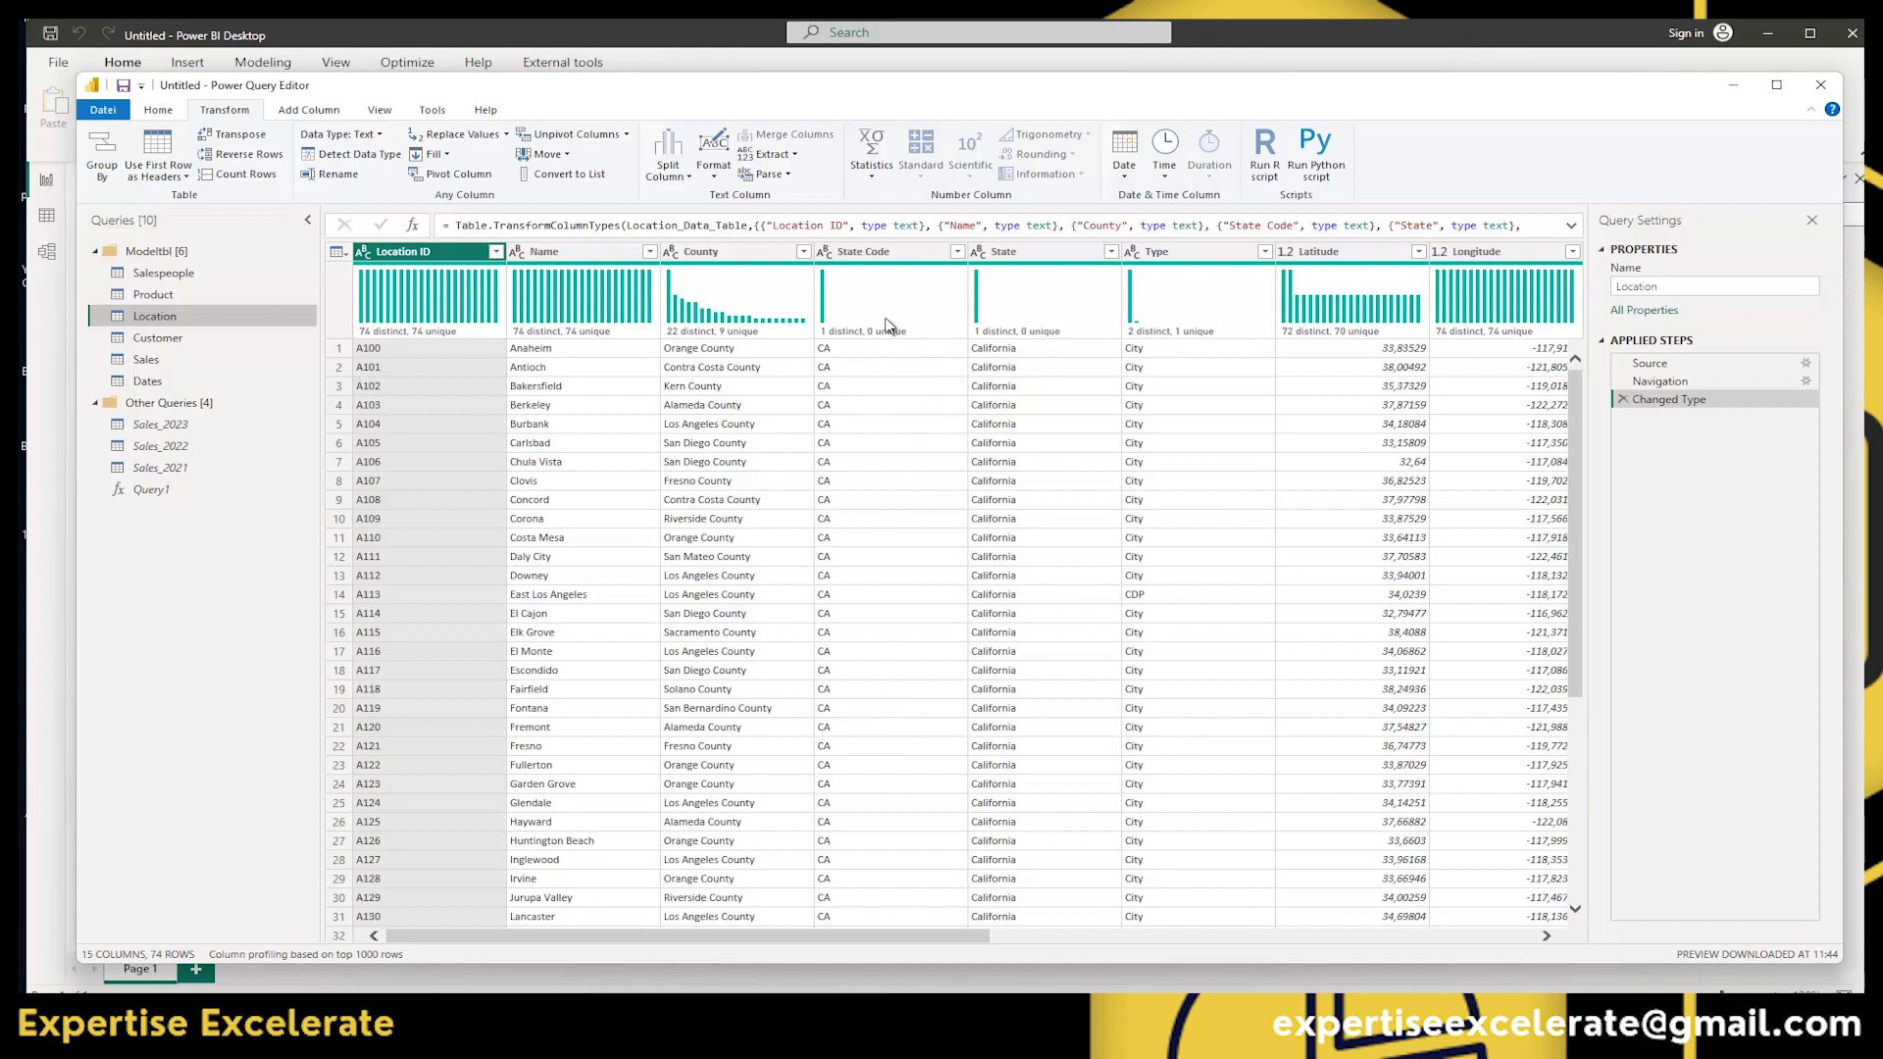
pyautogui.click(879, 257)
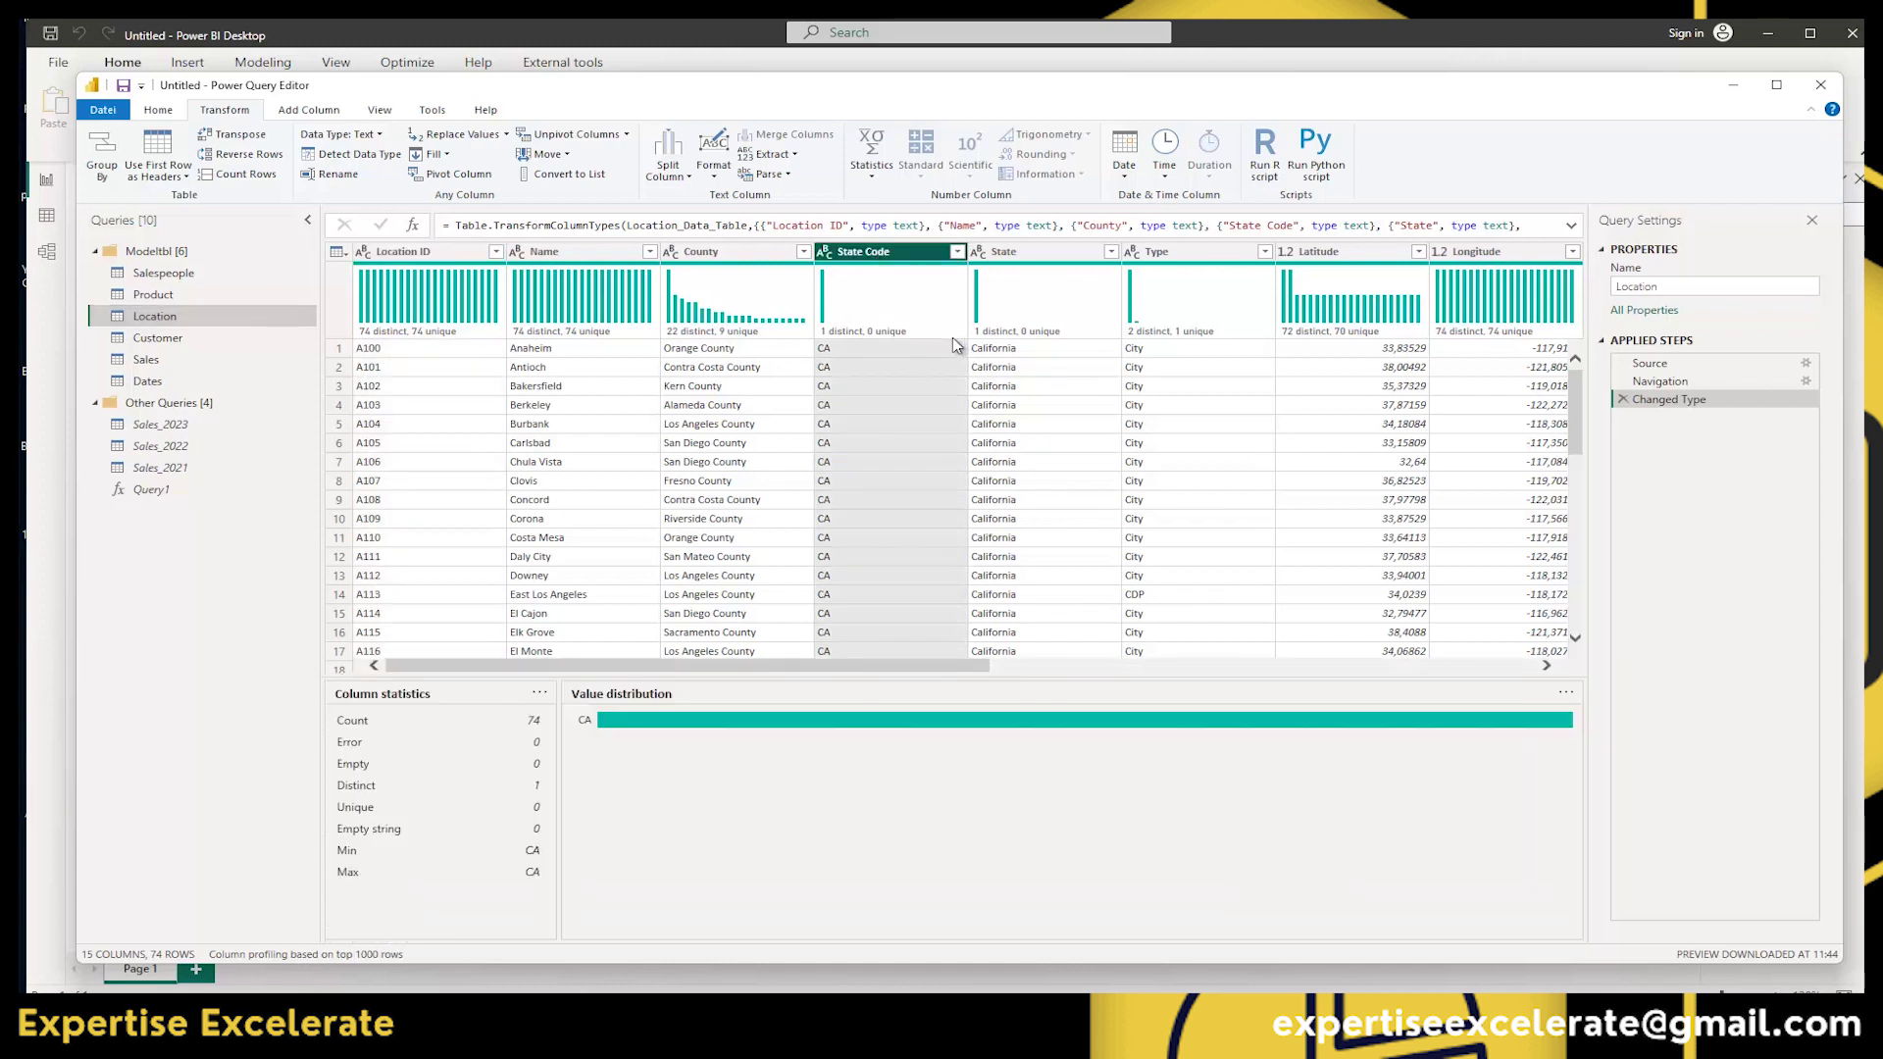
pyautogui.moveTo(932, 323)
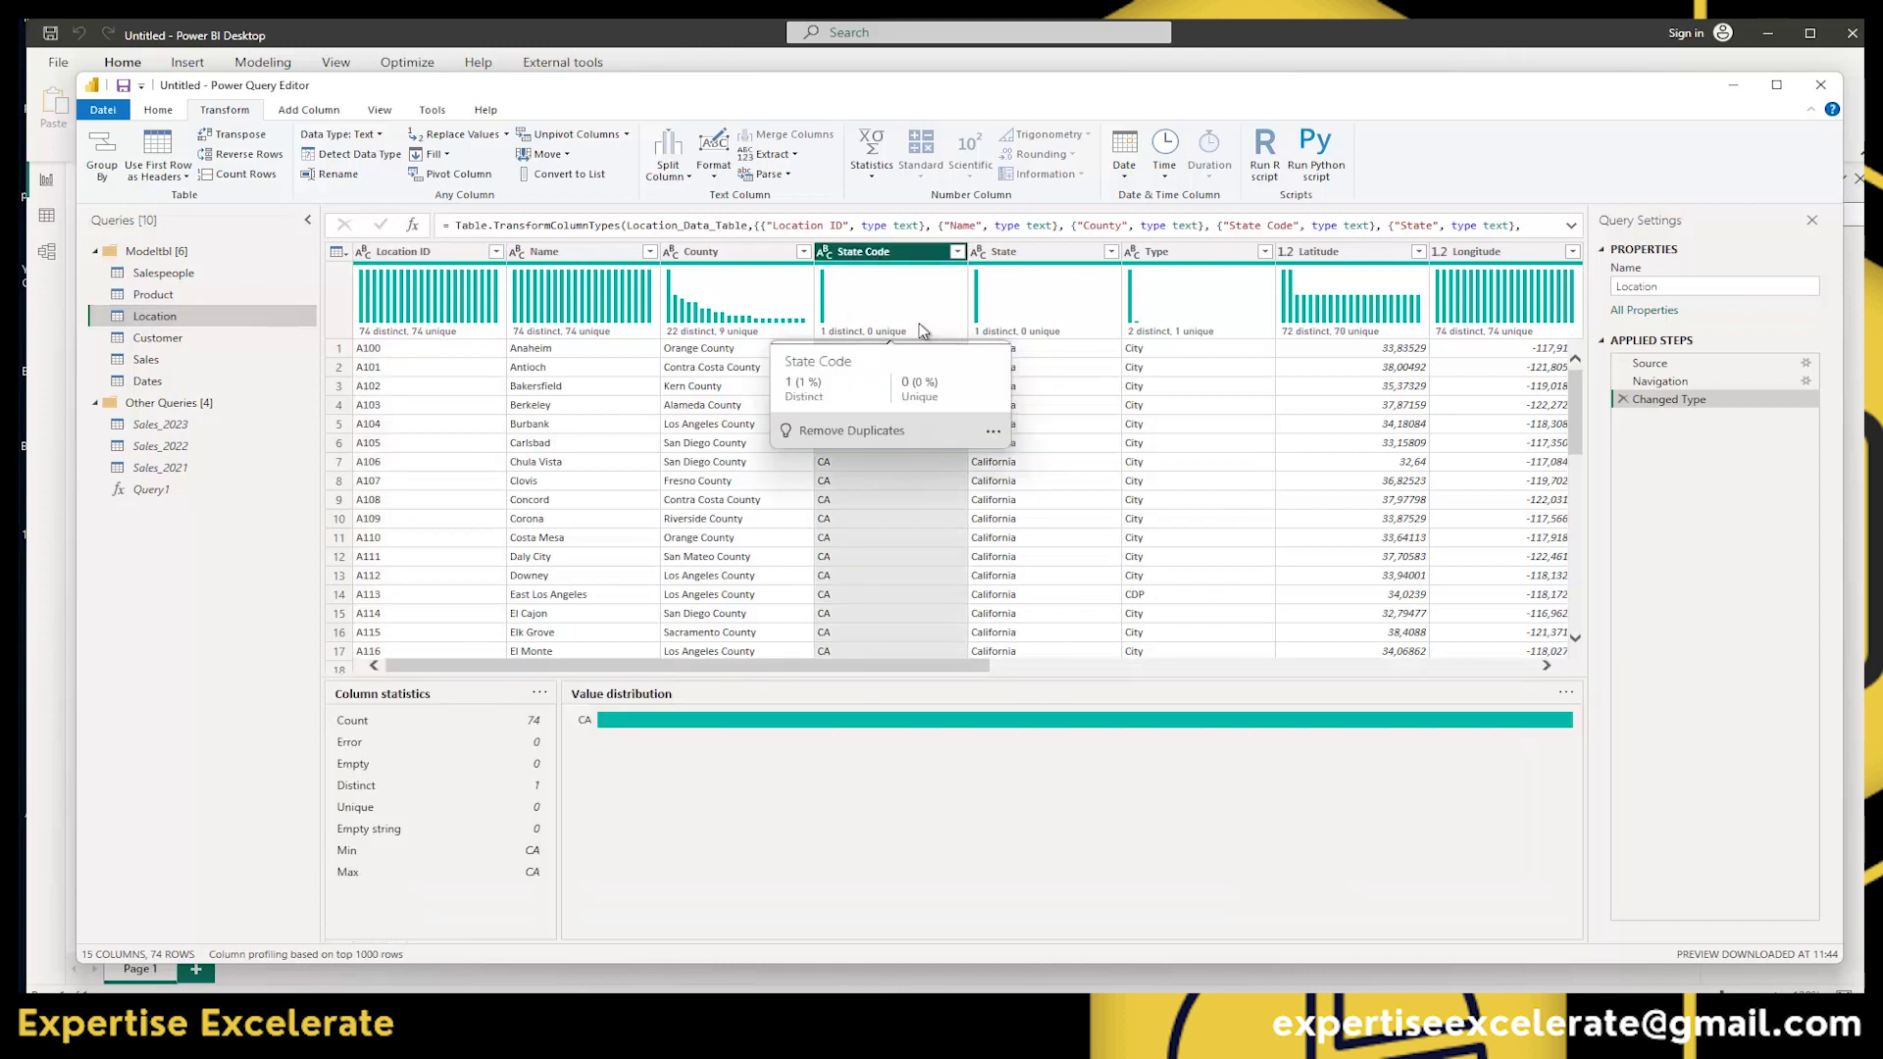
pyautogui.click(445, 155)
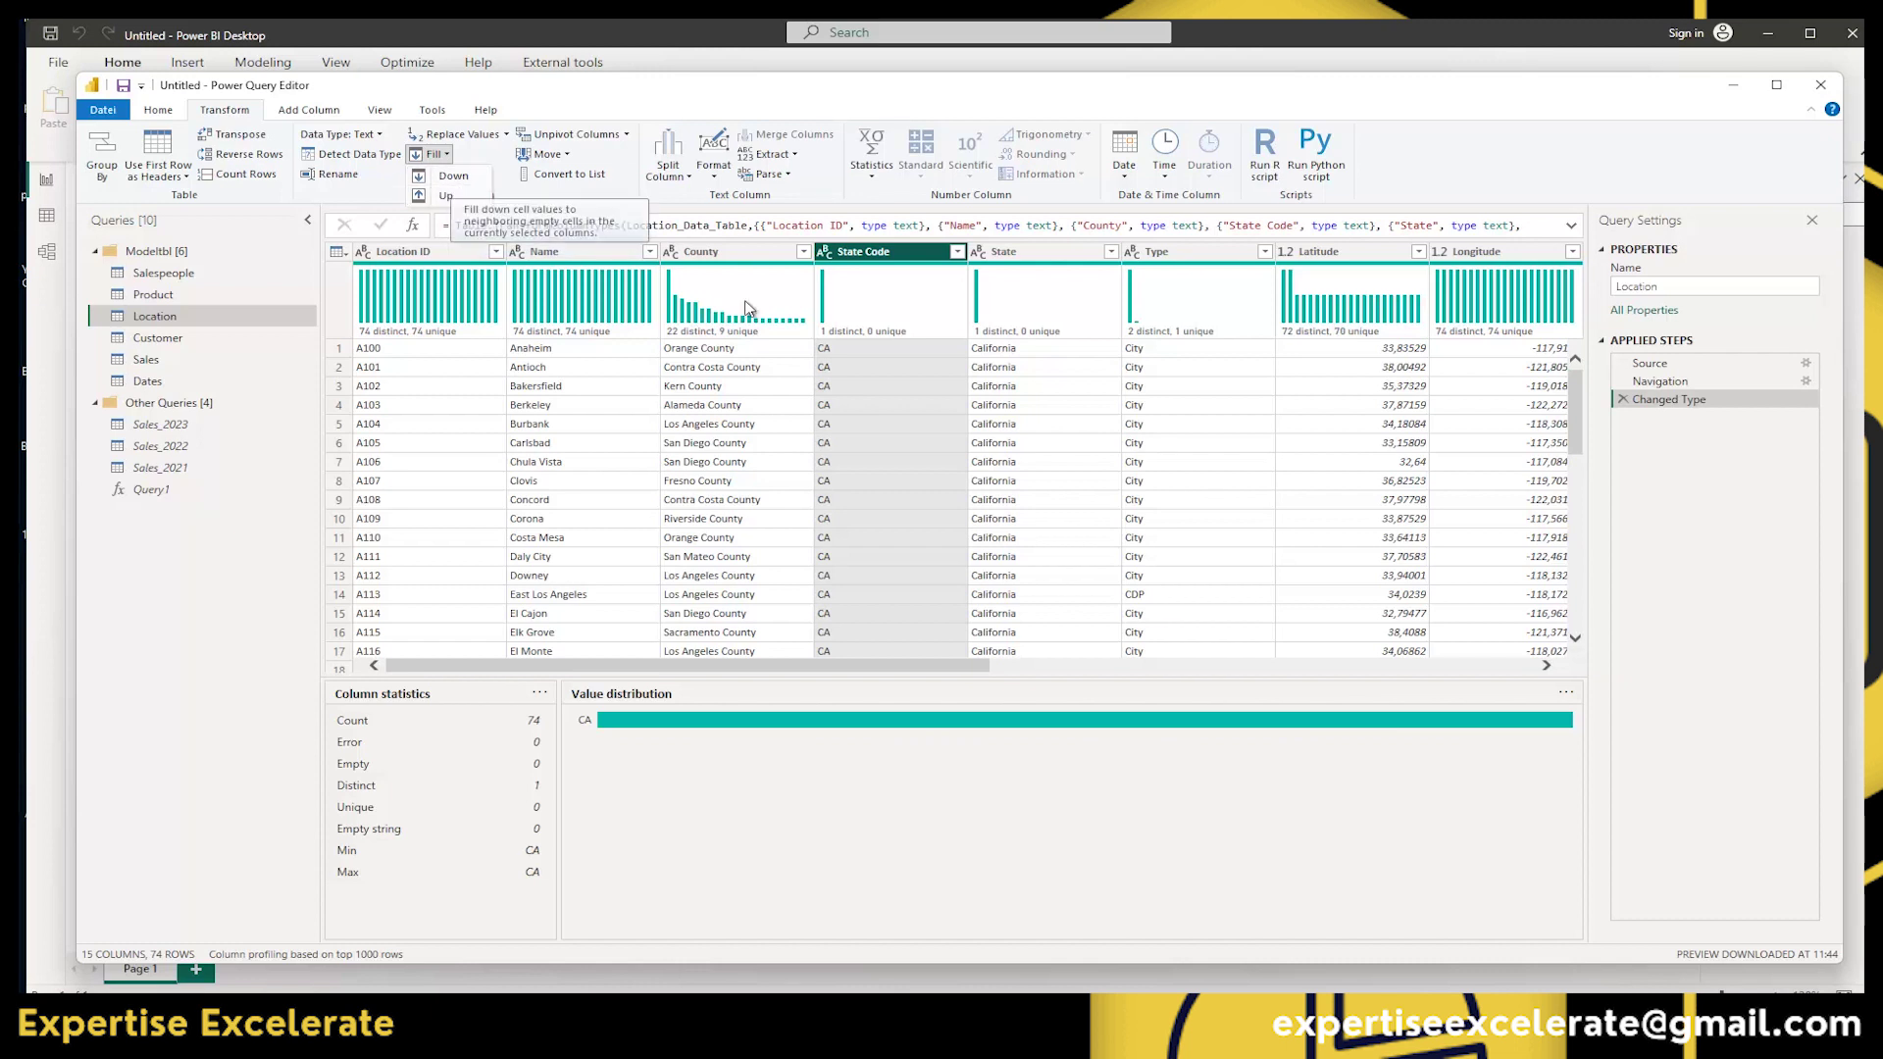
pyautogui.click(930, 418)
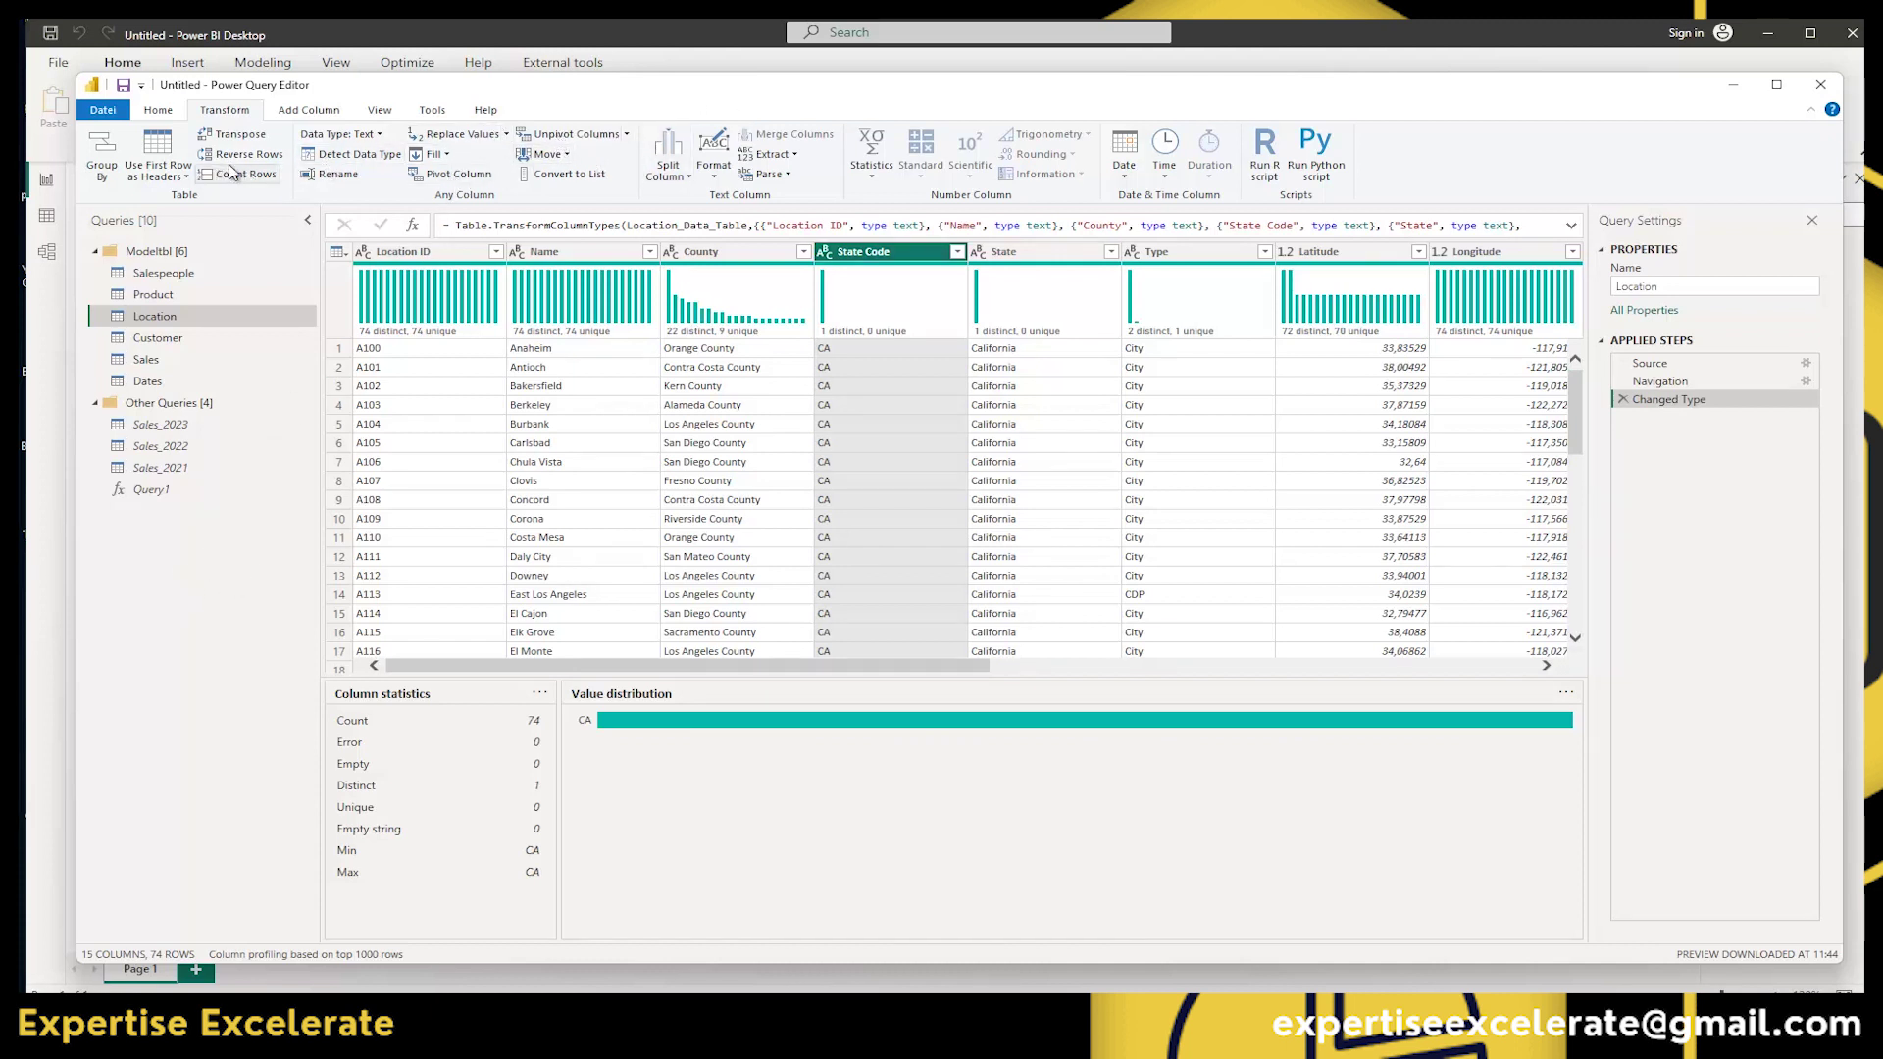
pyautogui.click(775, 388)
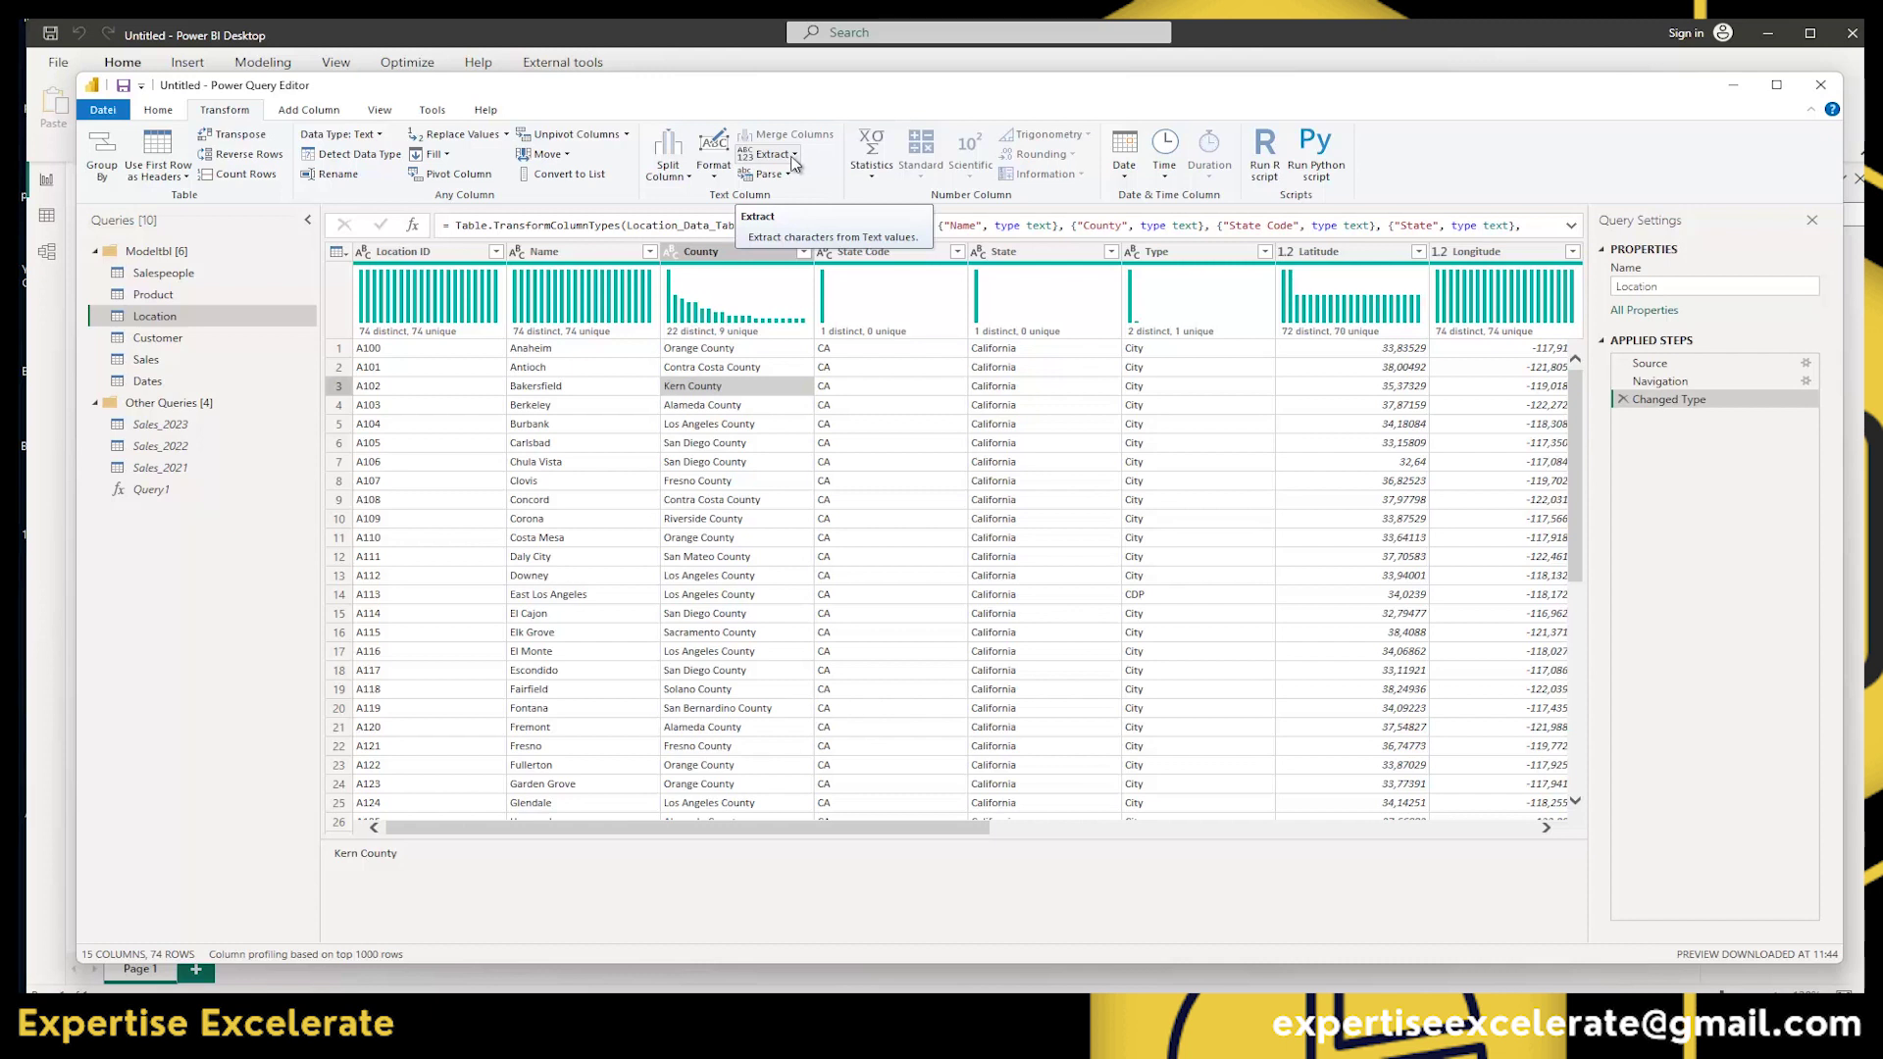
pyautogui.click(792, 157)
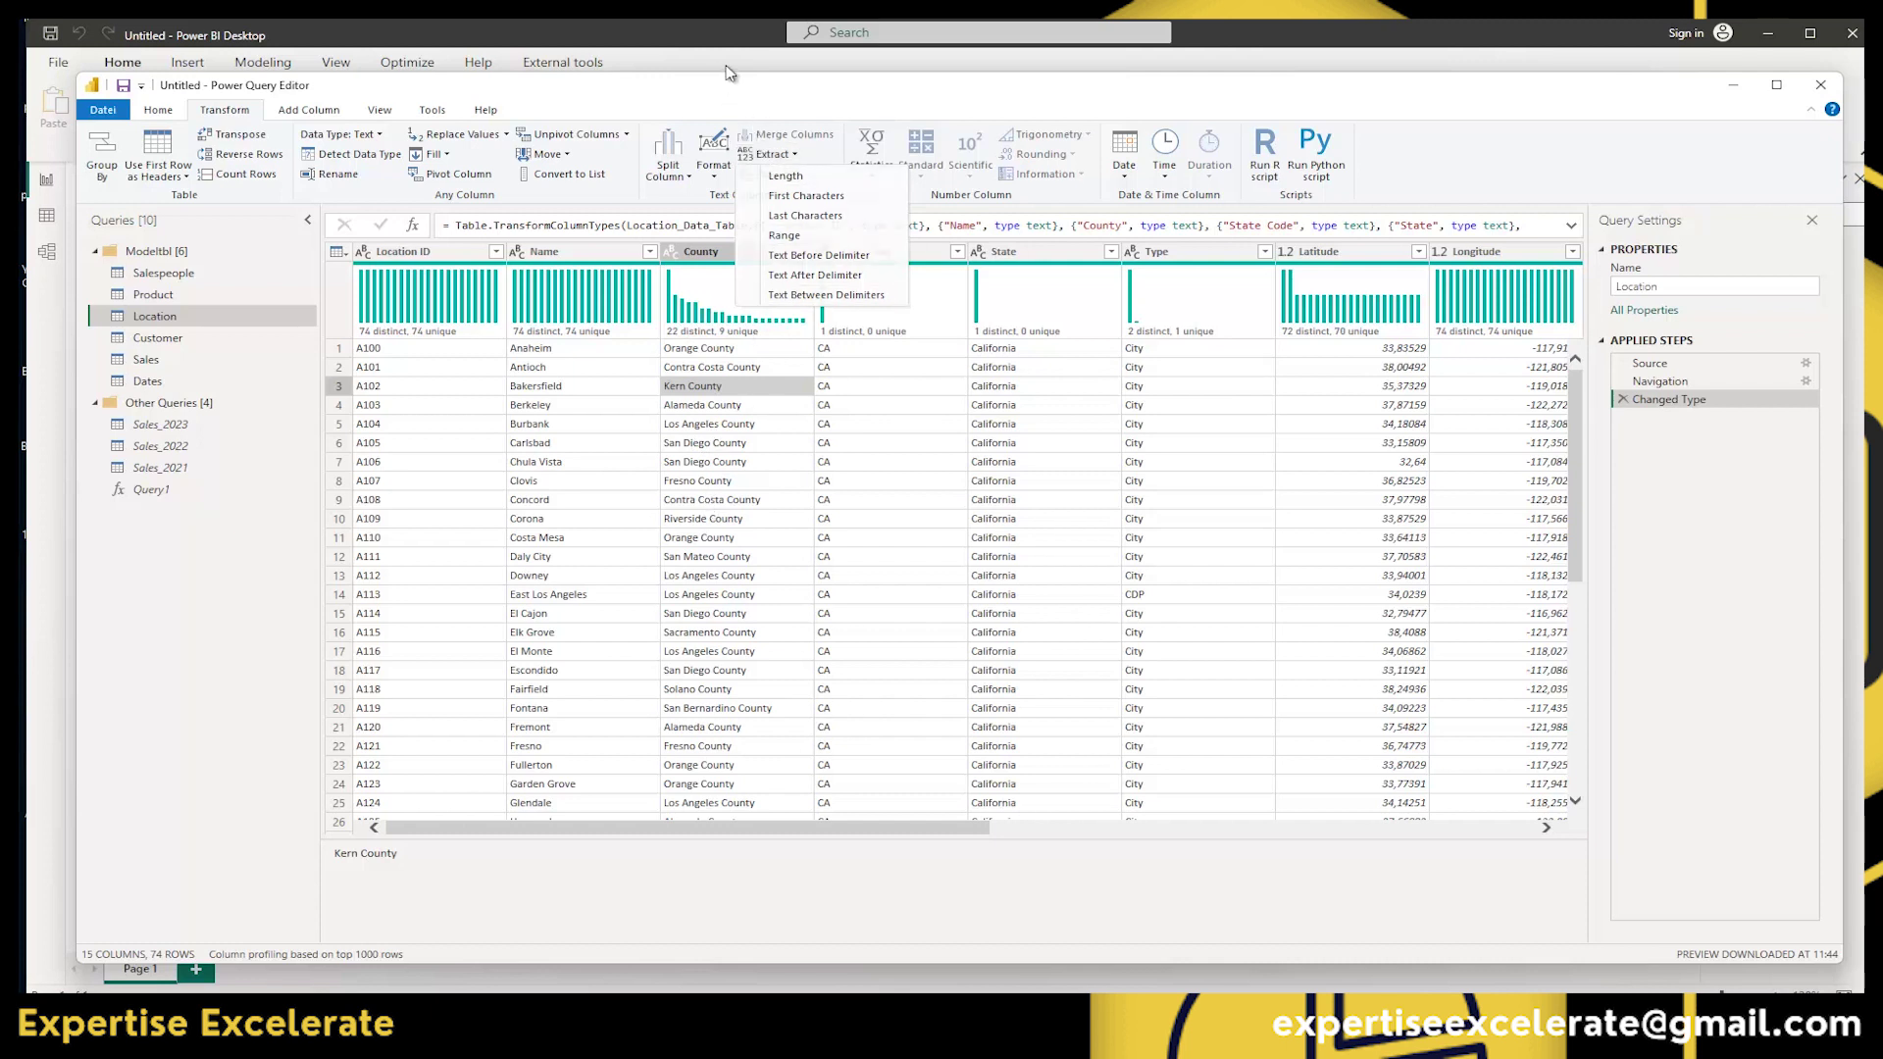
pyautogui.click(728, 104)
pyautogui.click(785, 177)
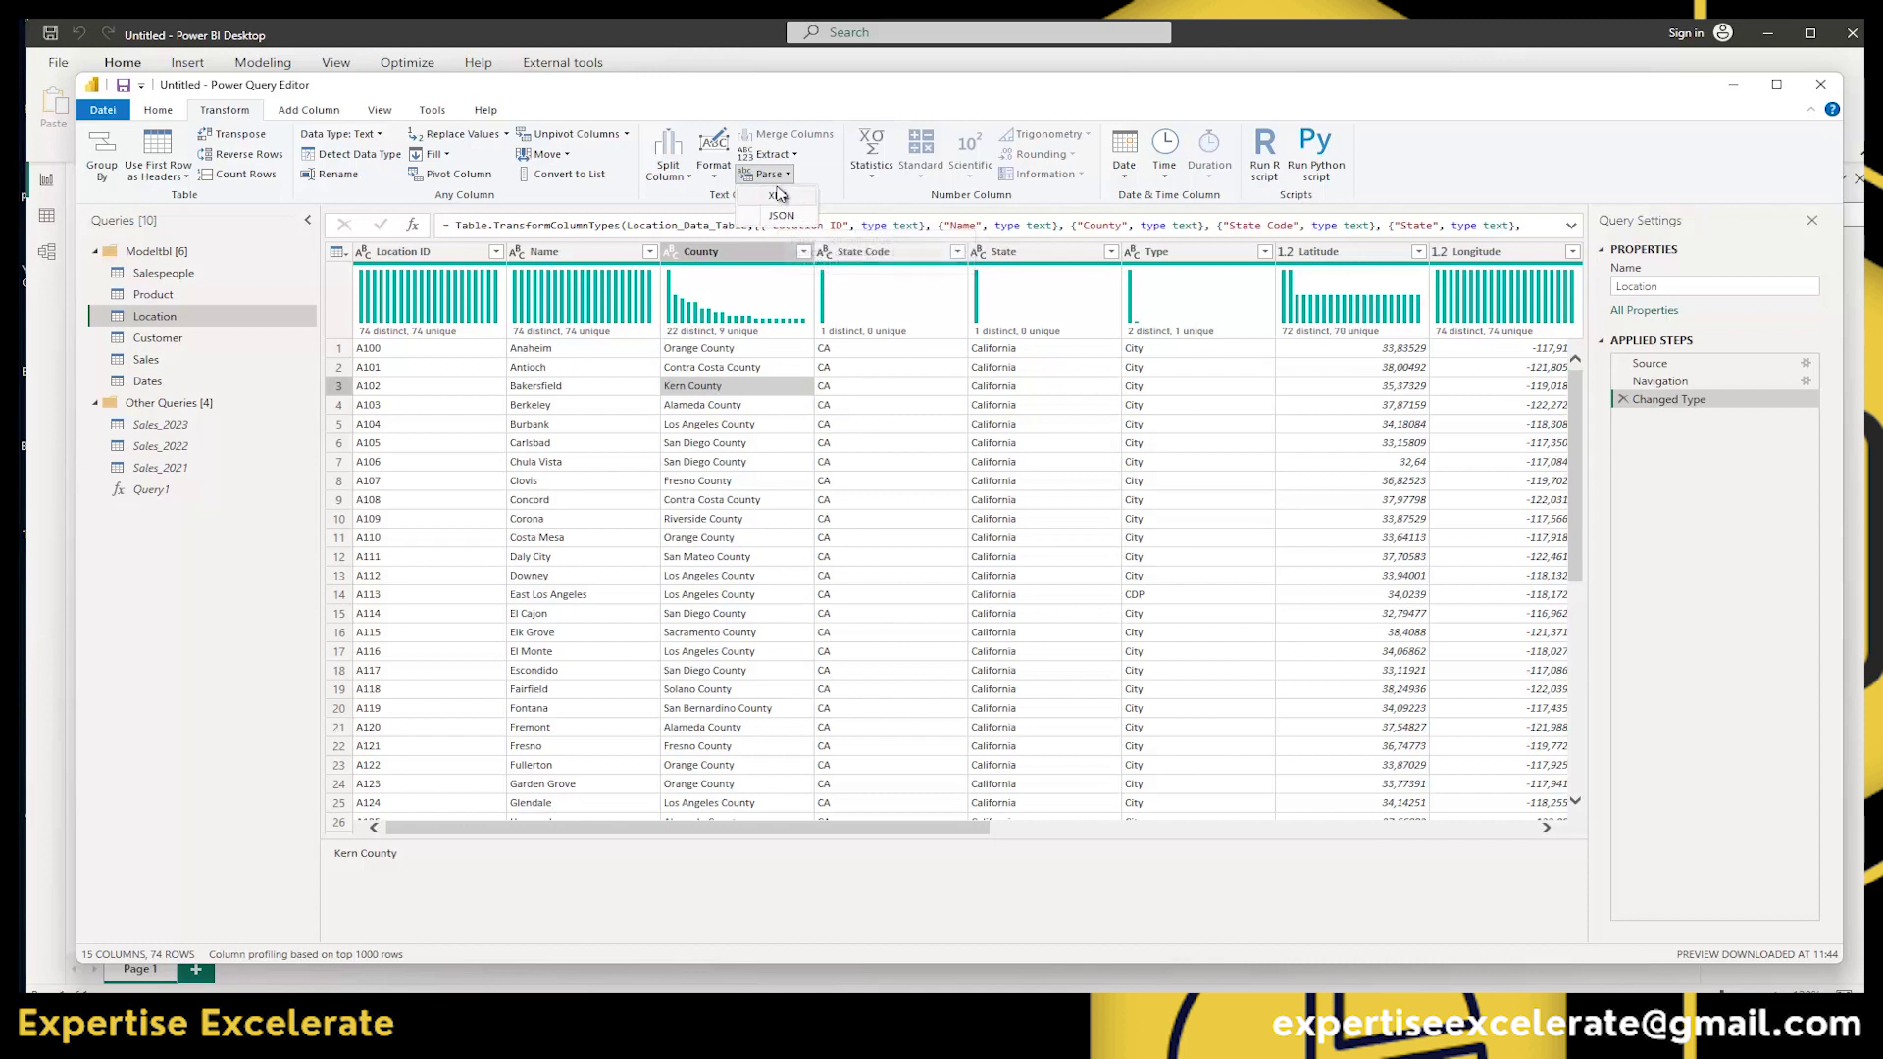
pyautogui.click(787, 176)
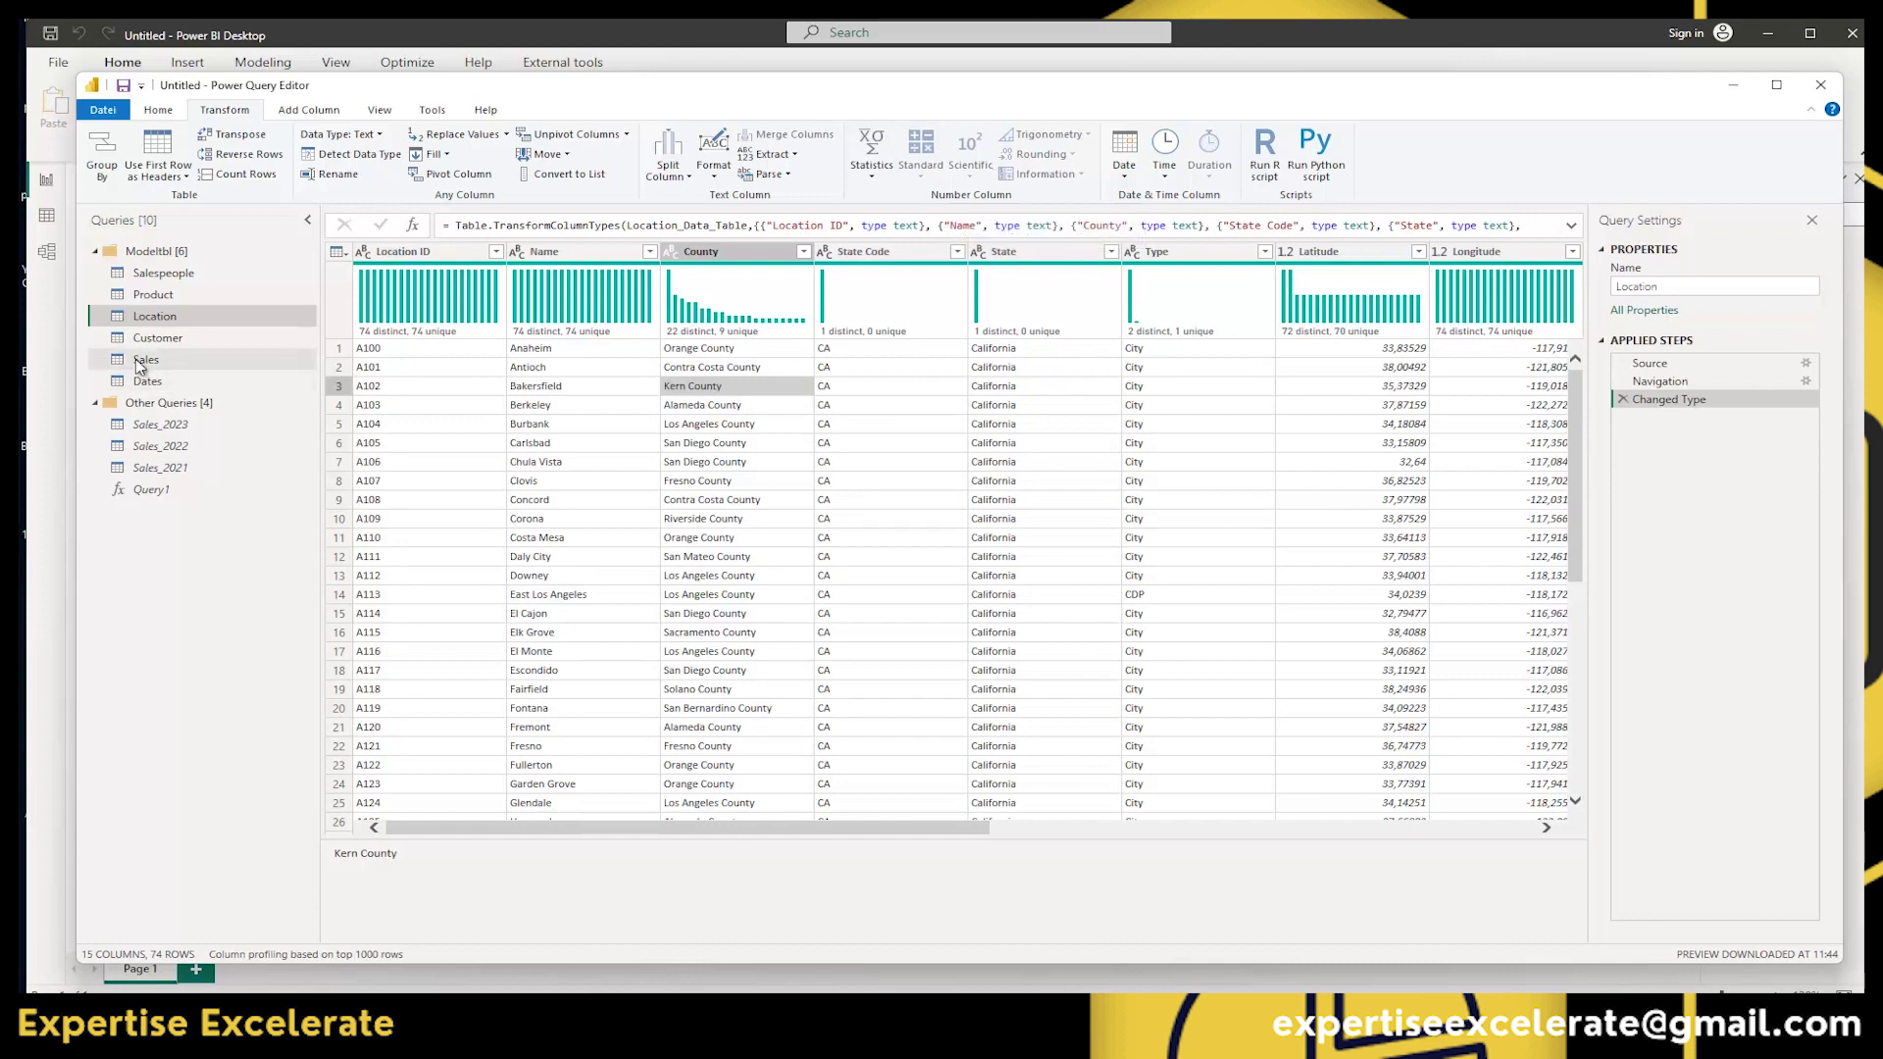
# Show the Sales query and select the Quantity column to see its statistics.
pyautogui.click(138, 359)
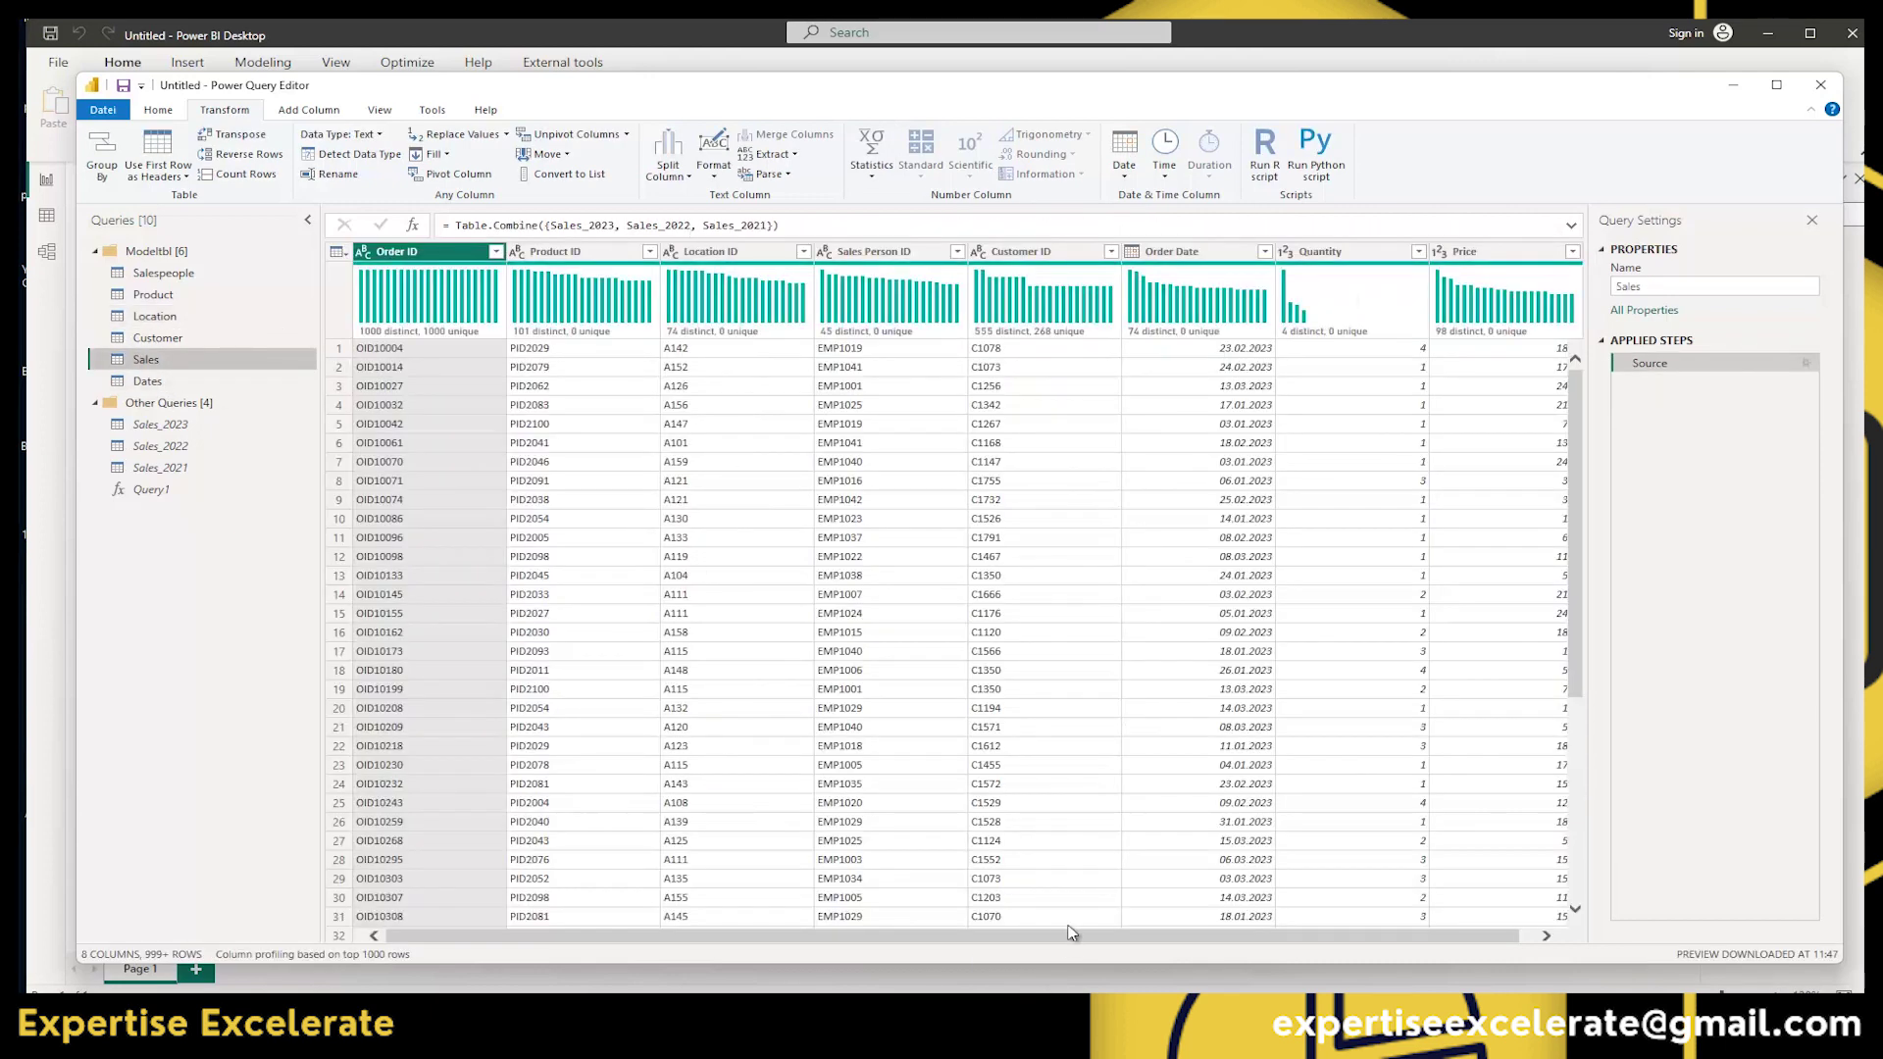
pyautogui.moveTo(1073, 932); pyautogui.dragTo(1087, 932)
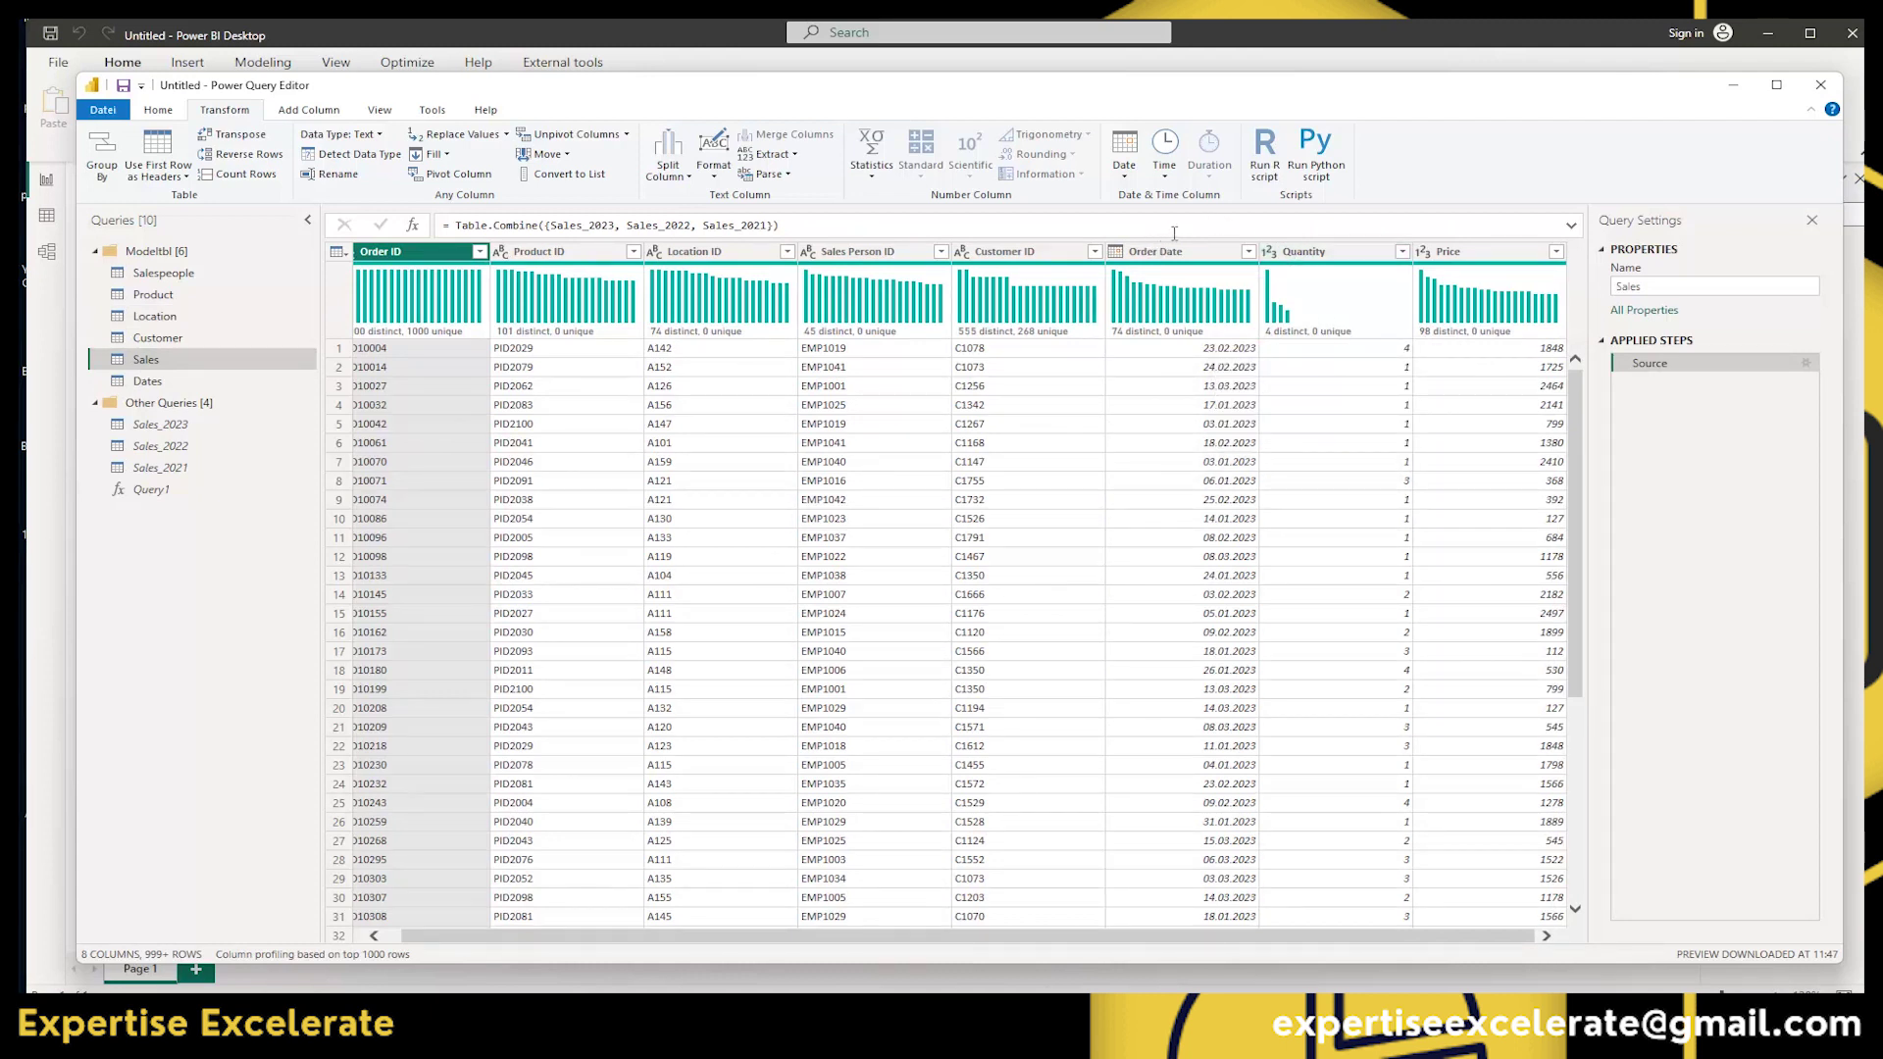
pyautogui.click(1305, 251)
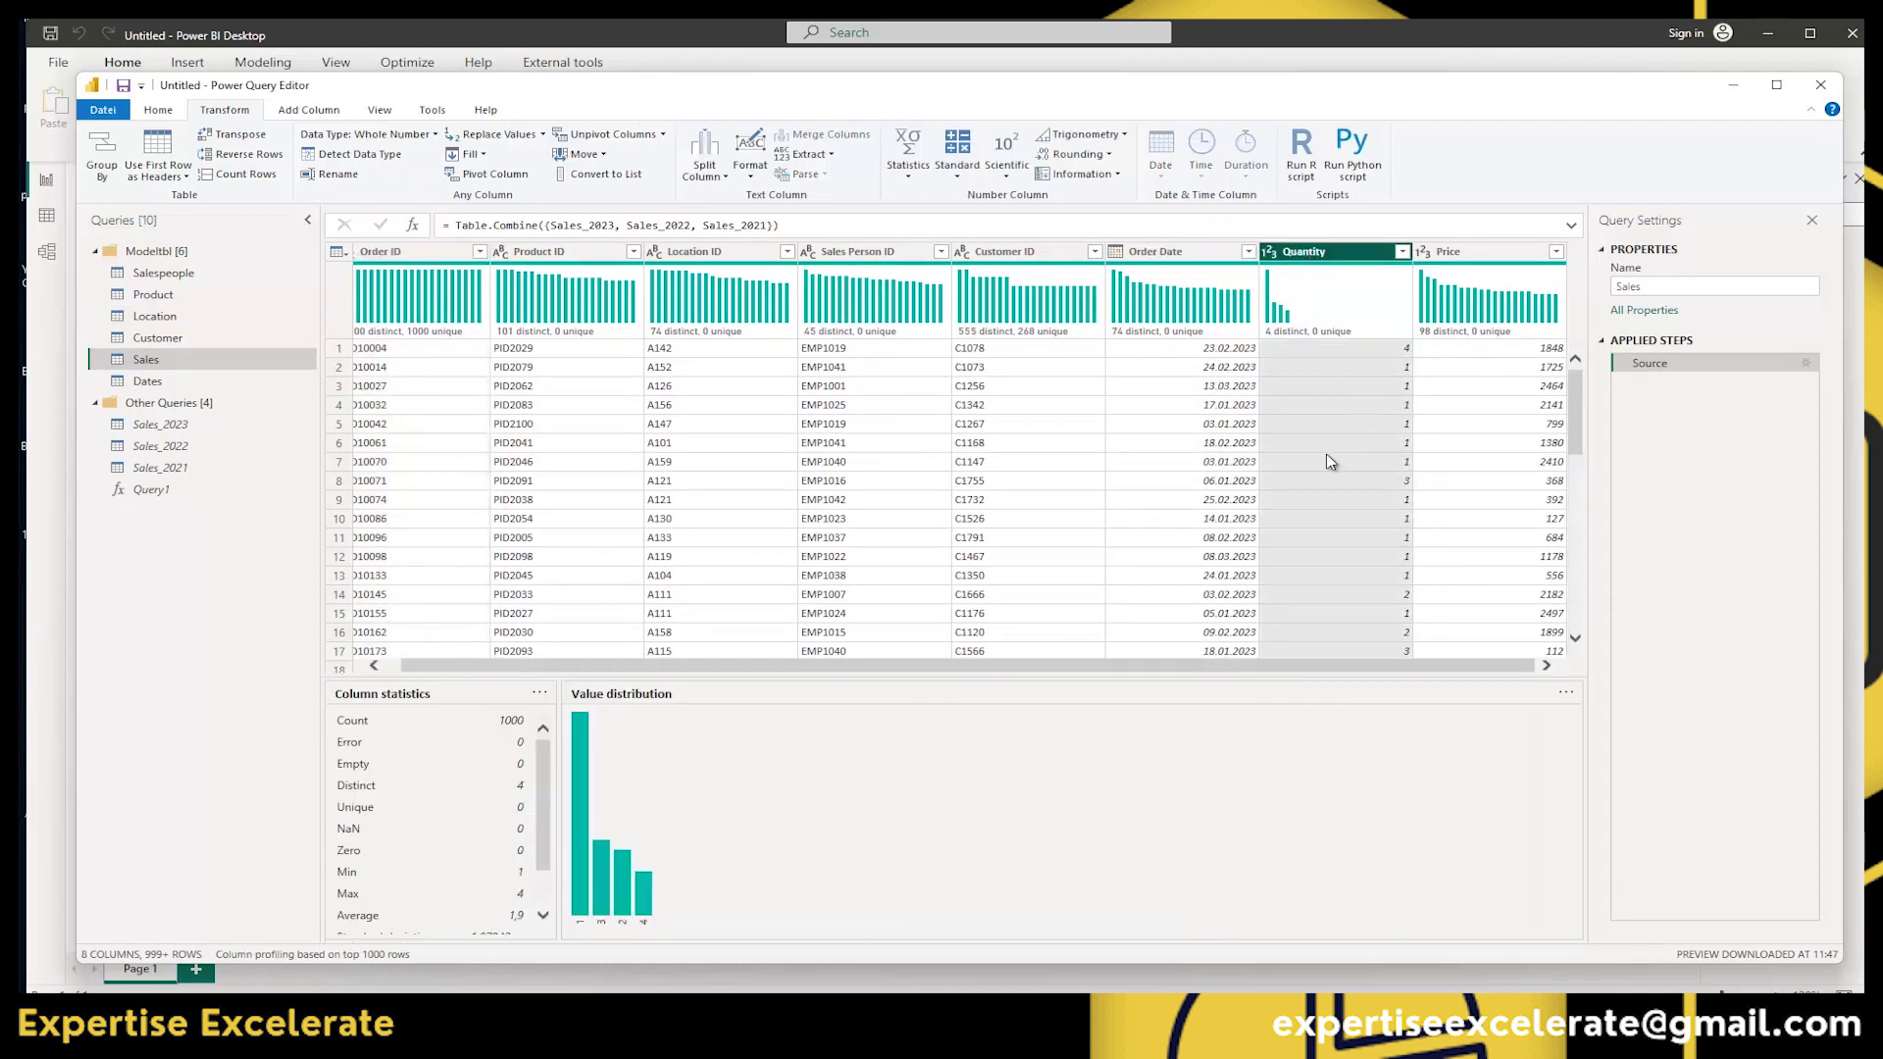
# Bring up the Standard > Add prompt for Quantity, cancel it, then select the Price column.
pyautogui.click(952, 178)
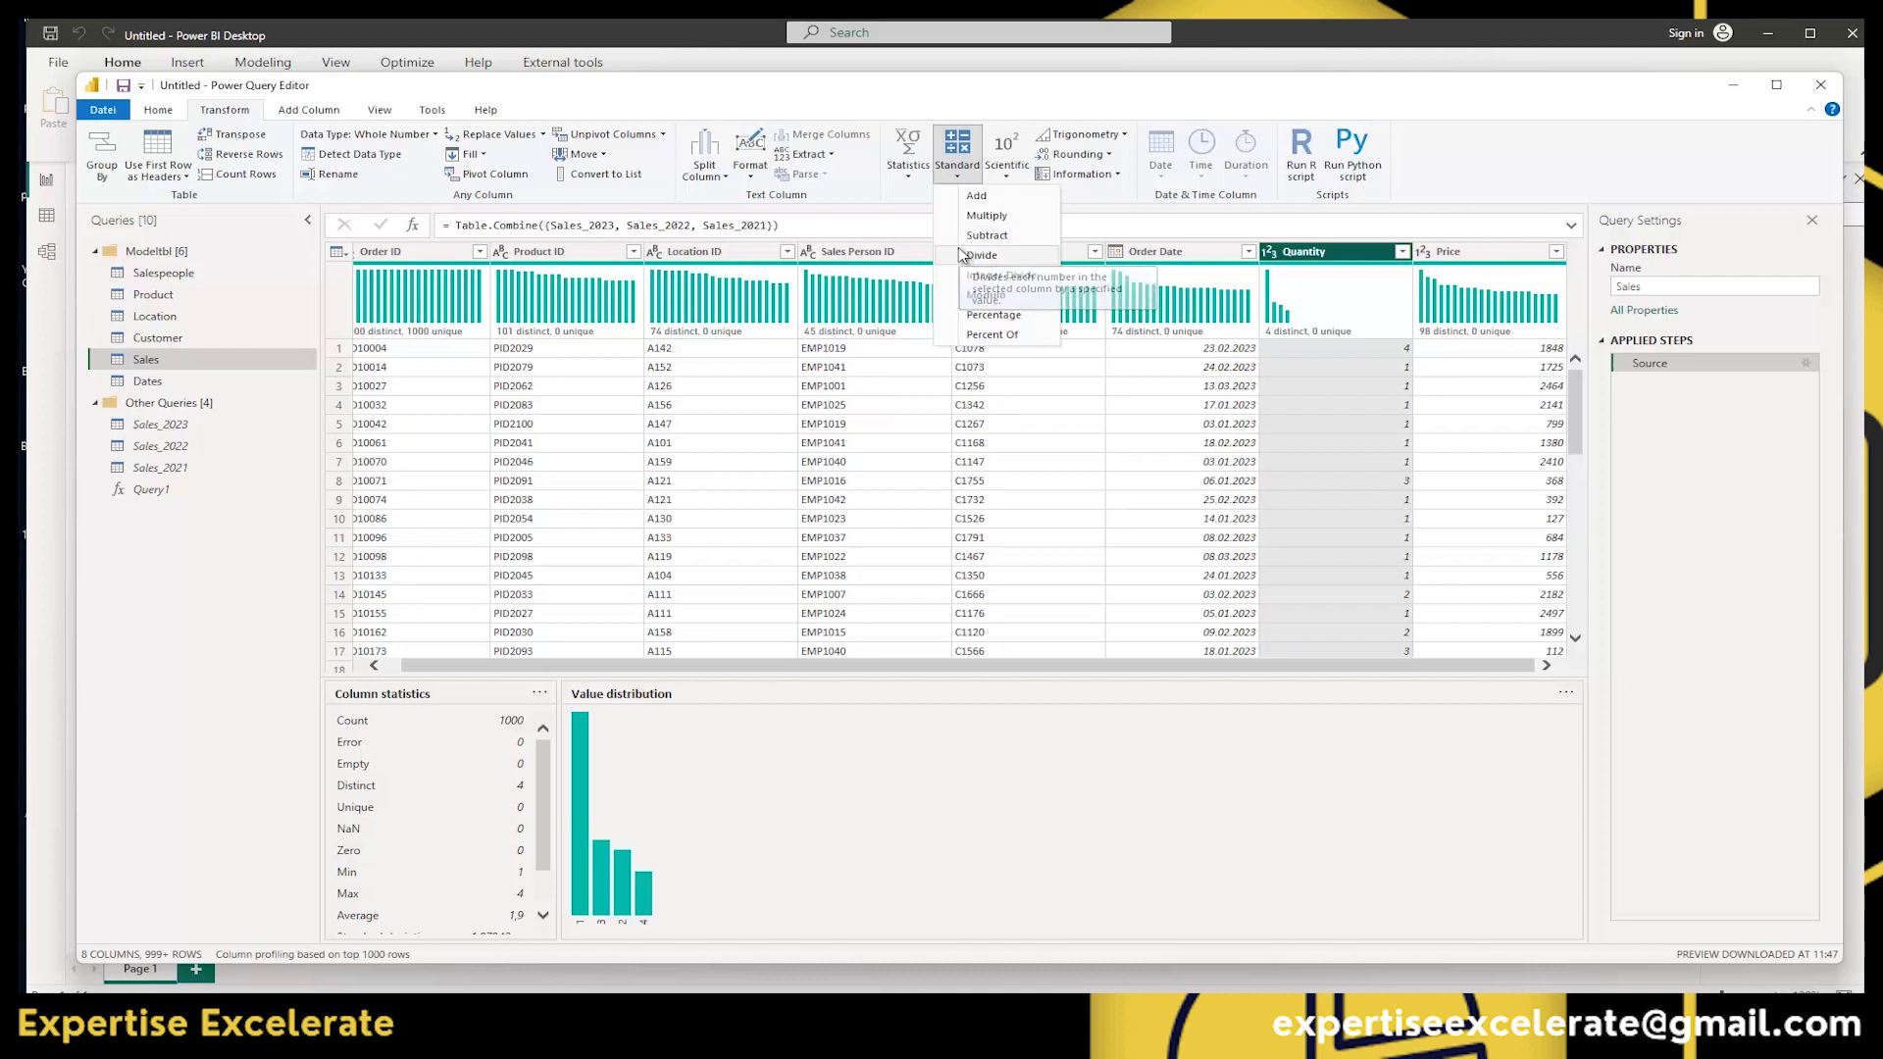
pyautogui.click(976, 196)
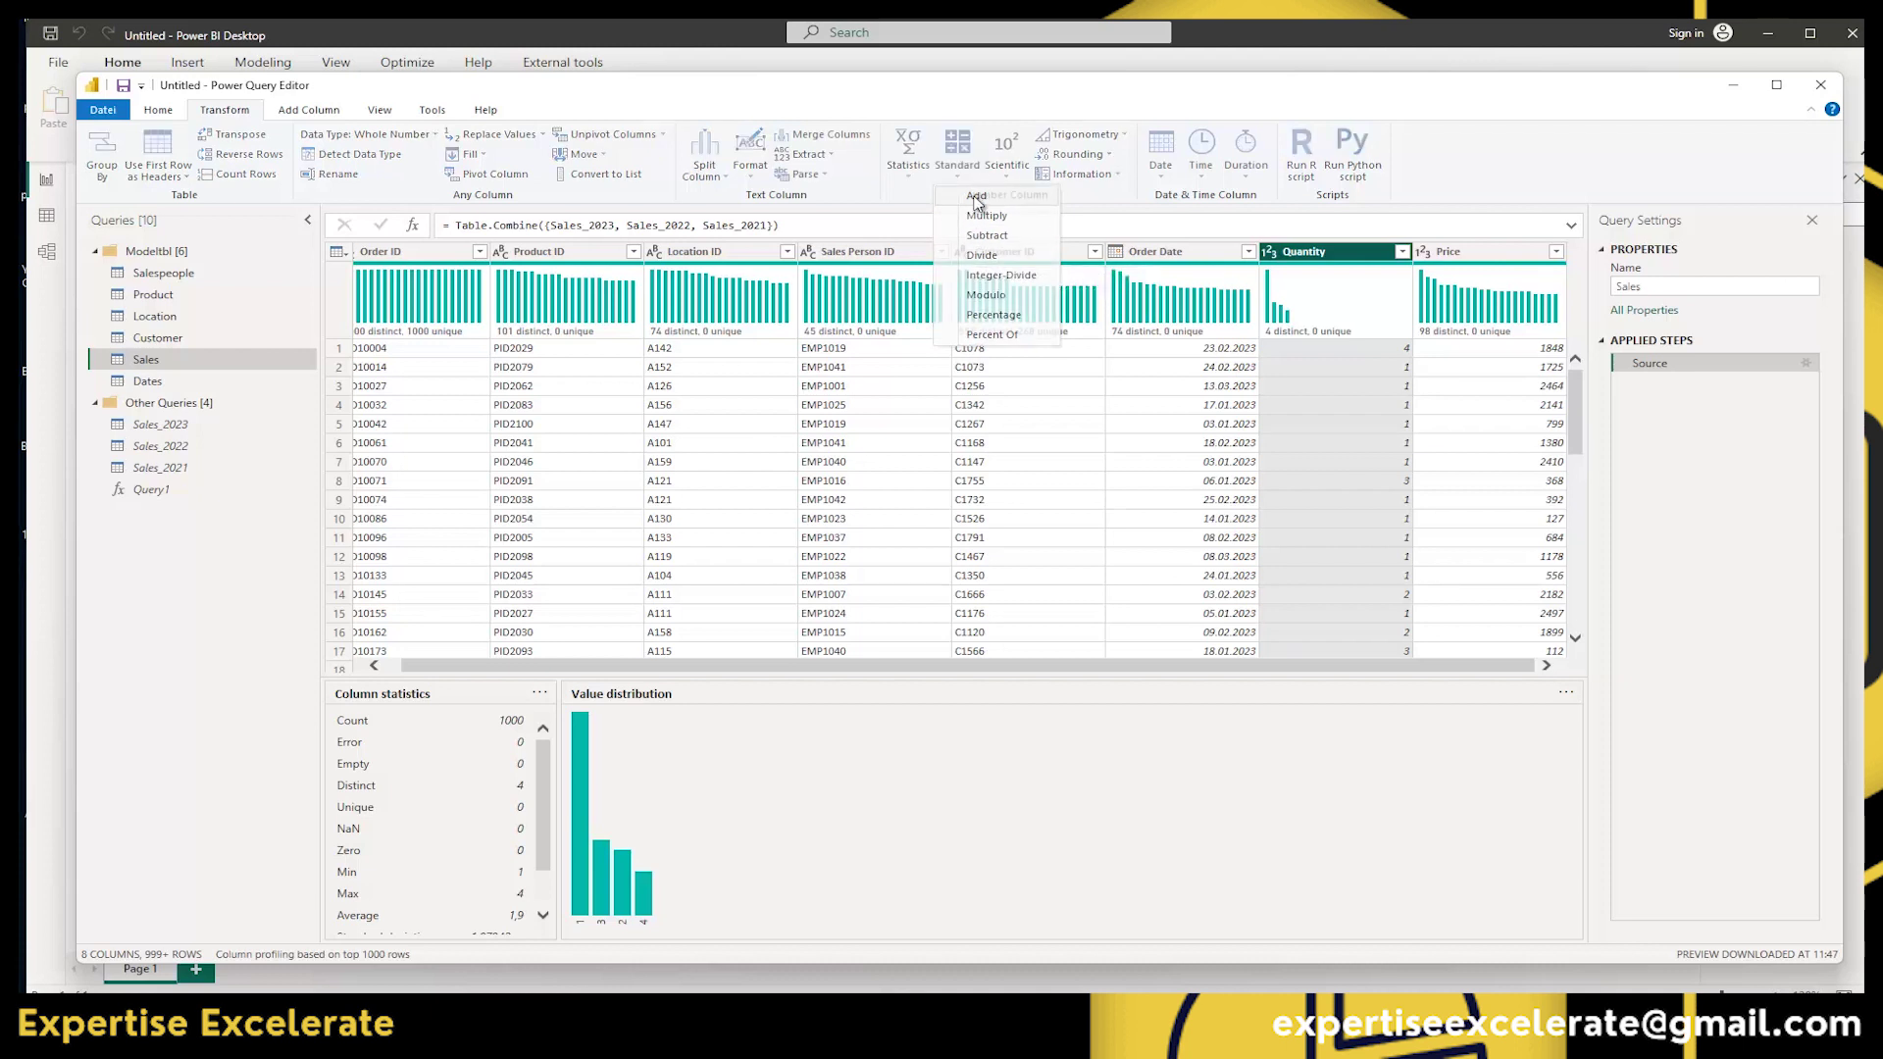
pyautogui.moveTo(1472, 496); pyautogui.dragTo(878, 333)
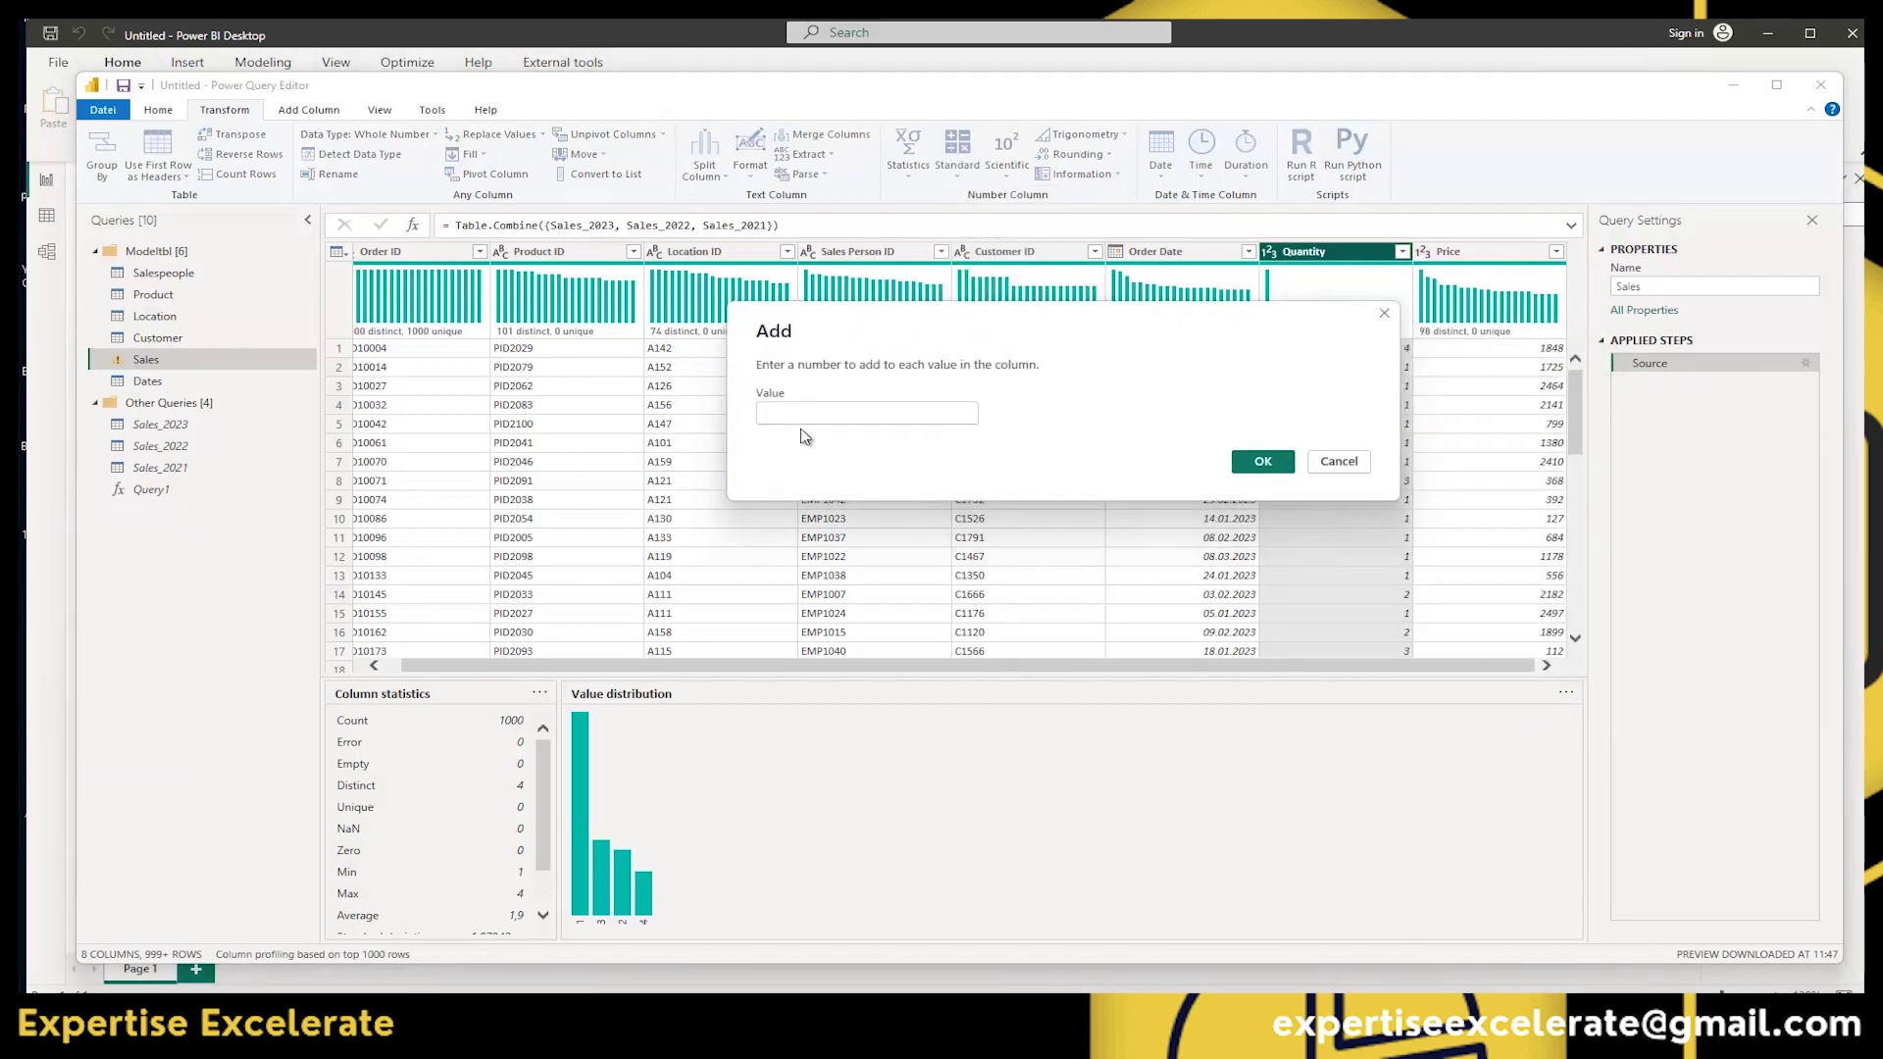
pyautogui.moveTo(1138, 312); pyautogui.dragTo(803, 324)
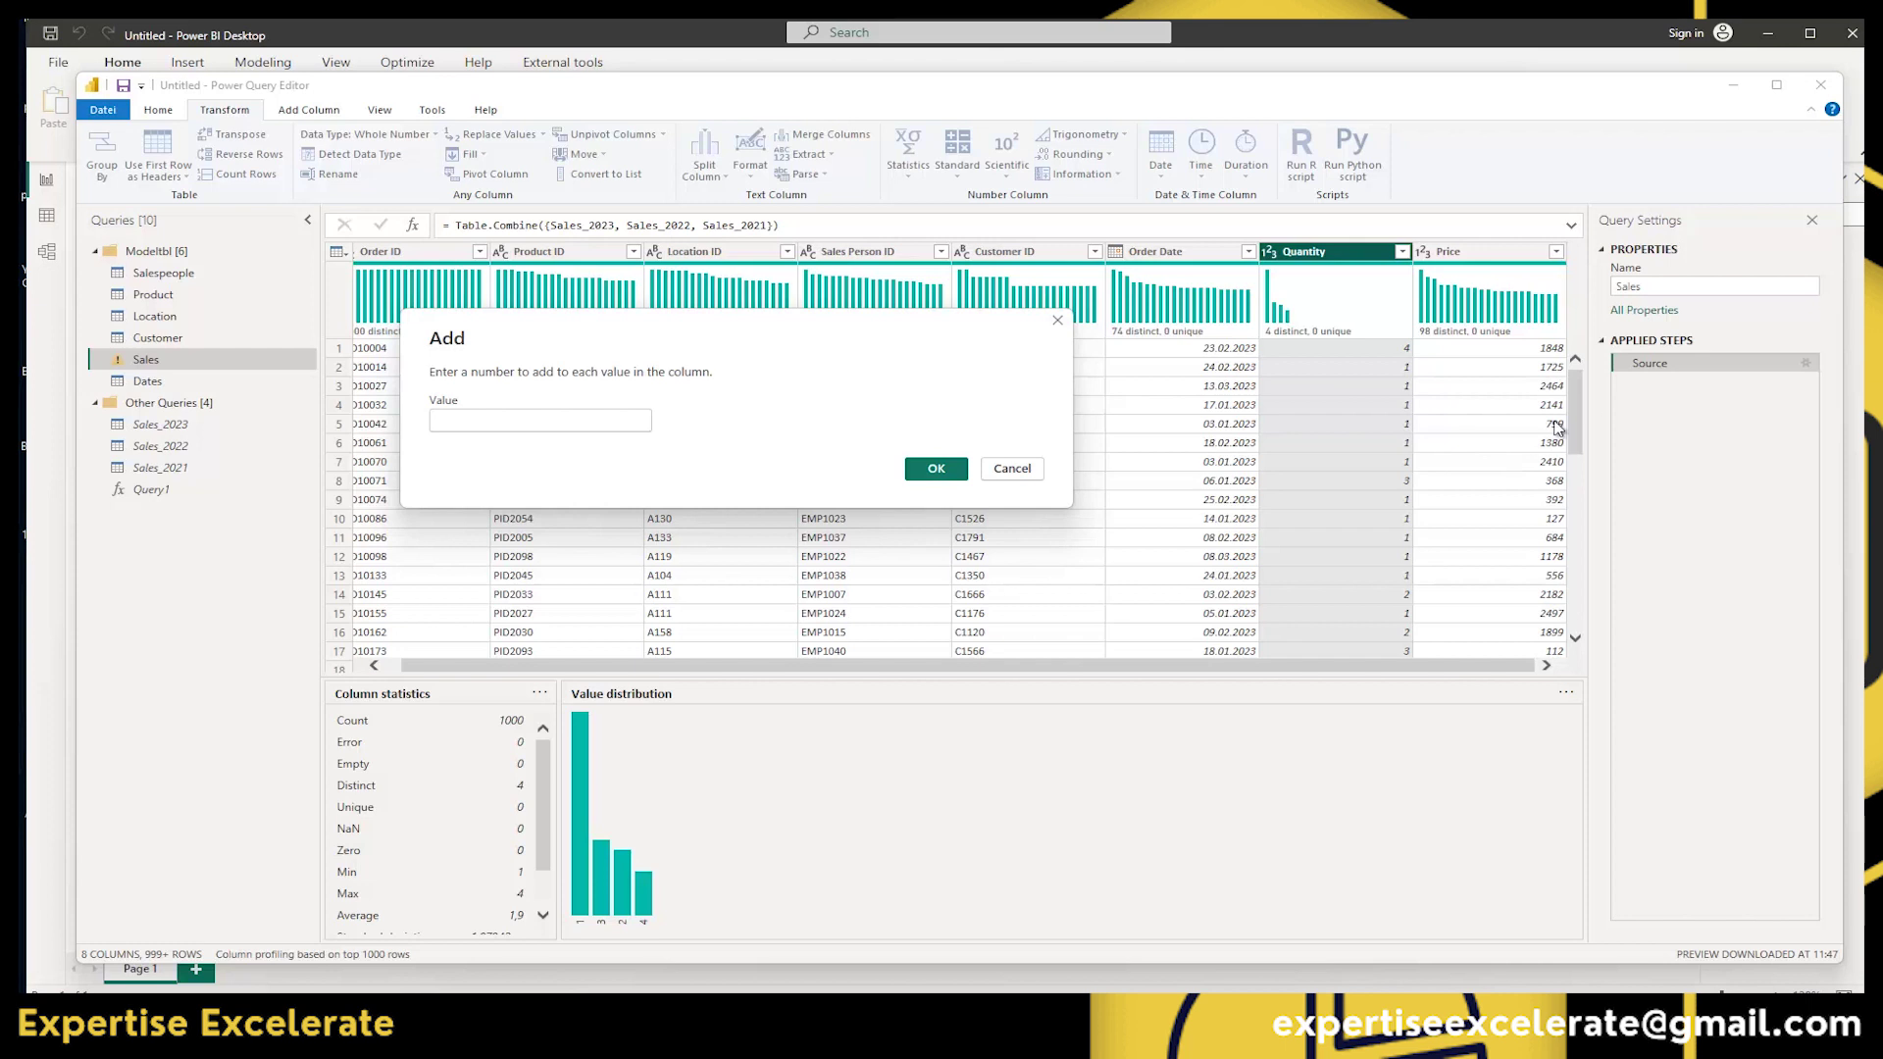
pyautogui.click(1058, 321)
pyautogui.click(1486, 251)
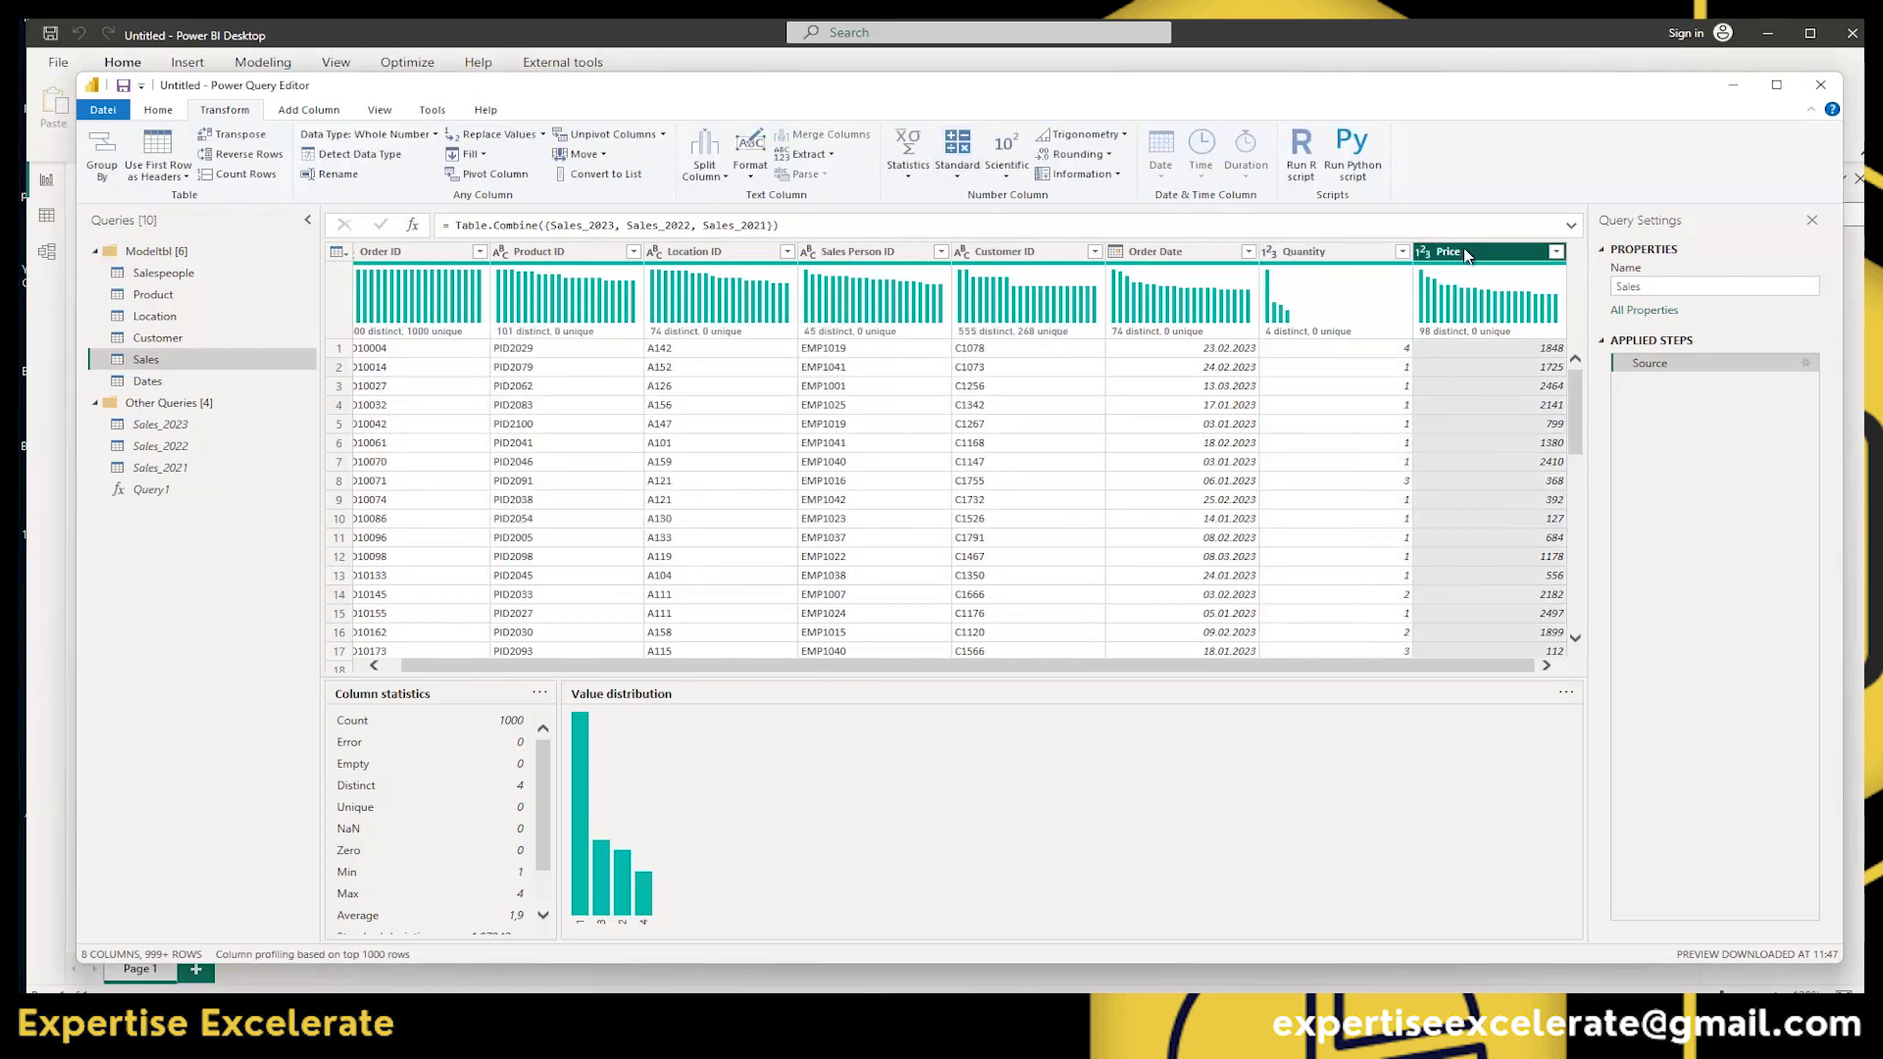
pyautogui.click(956, 157)
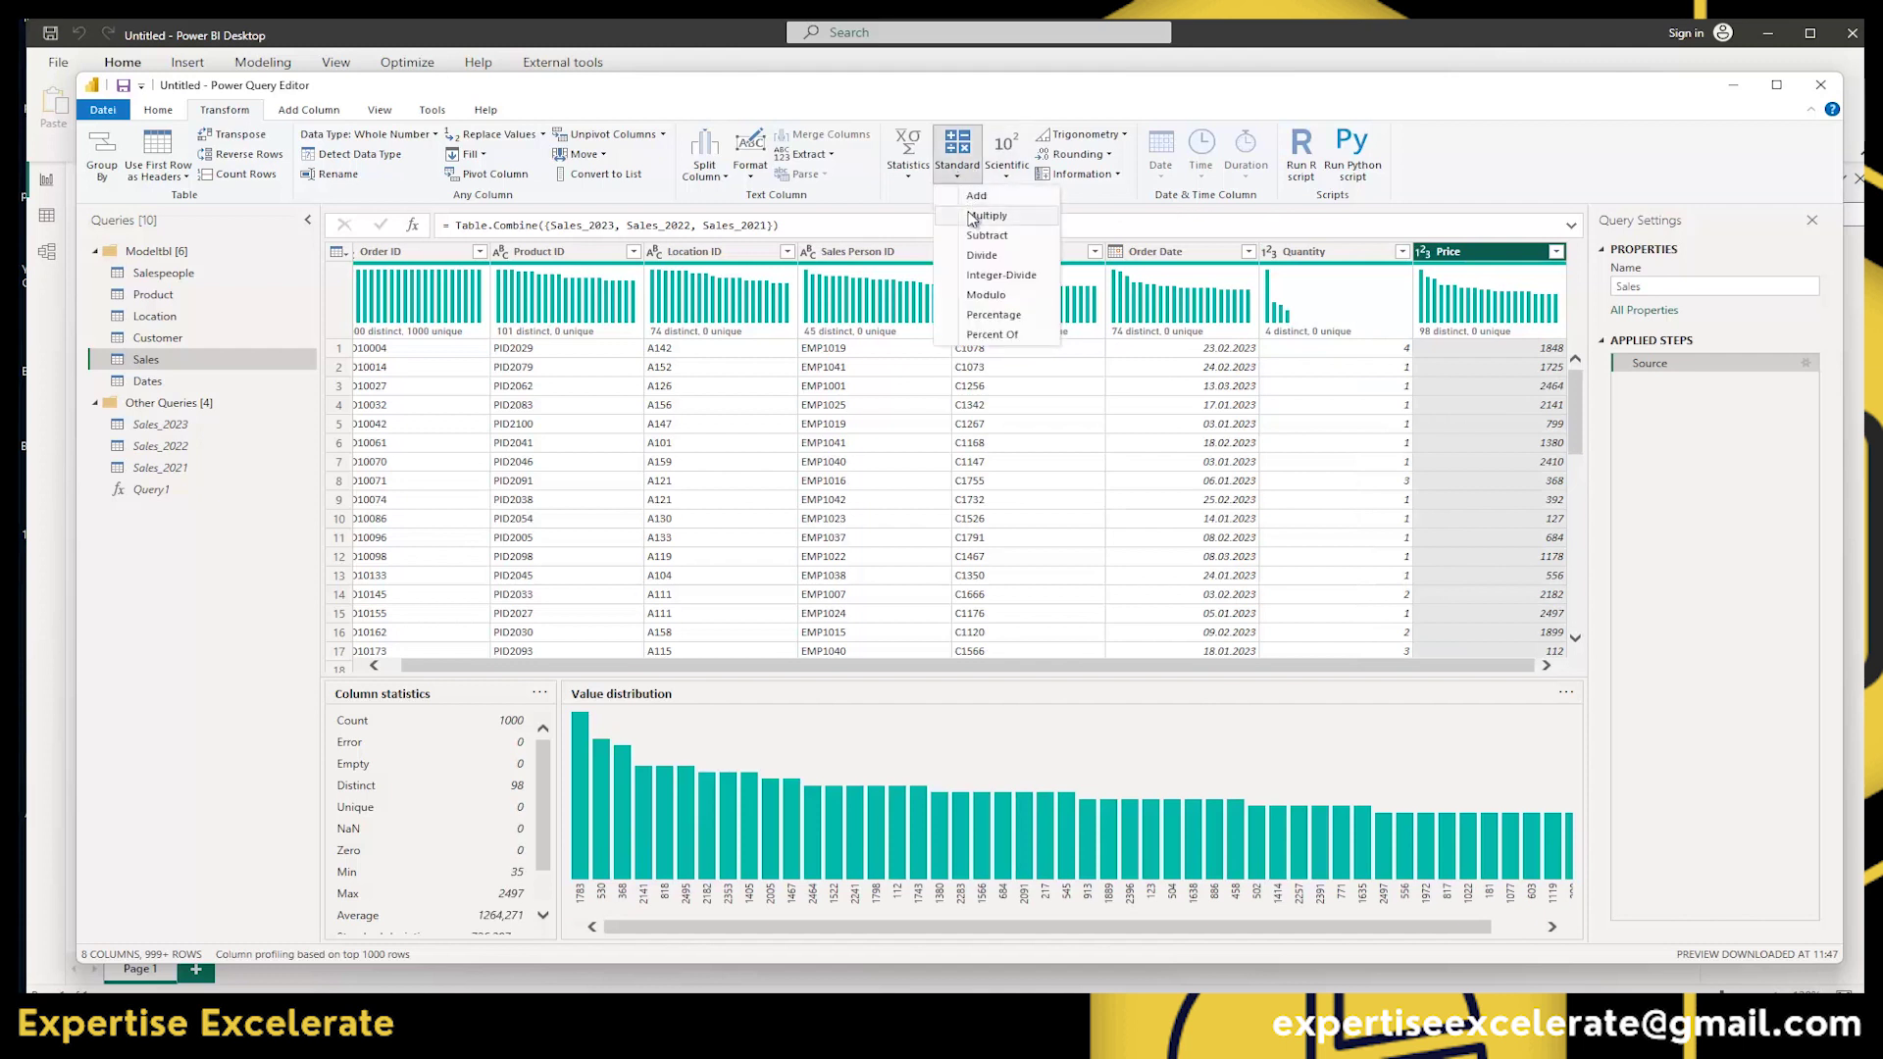
pyautogui.click(981, 216)
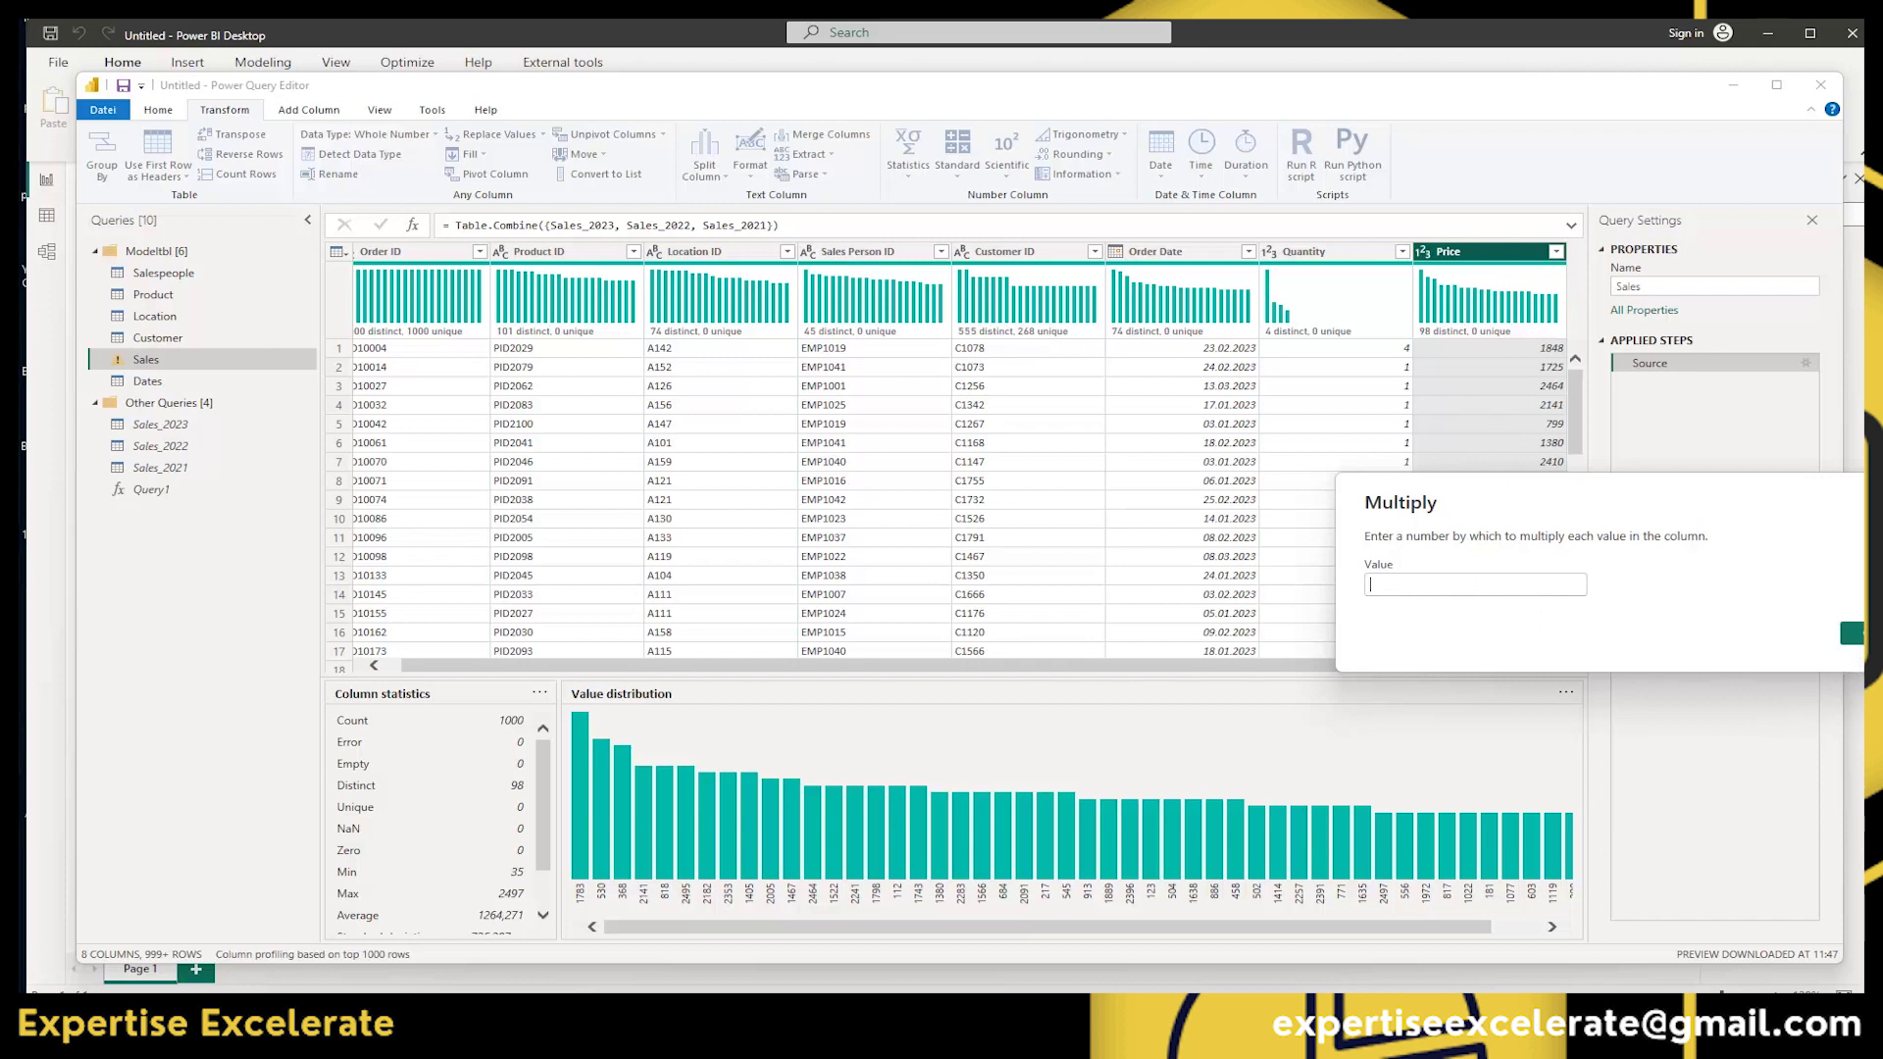
pyautogui.press('Escape')
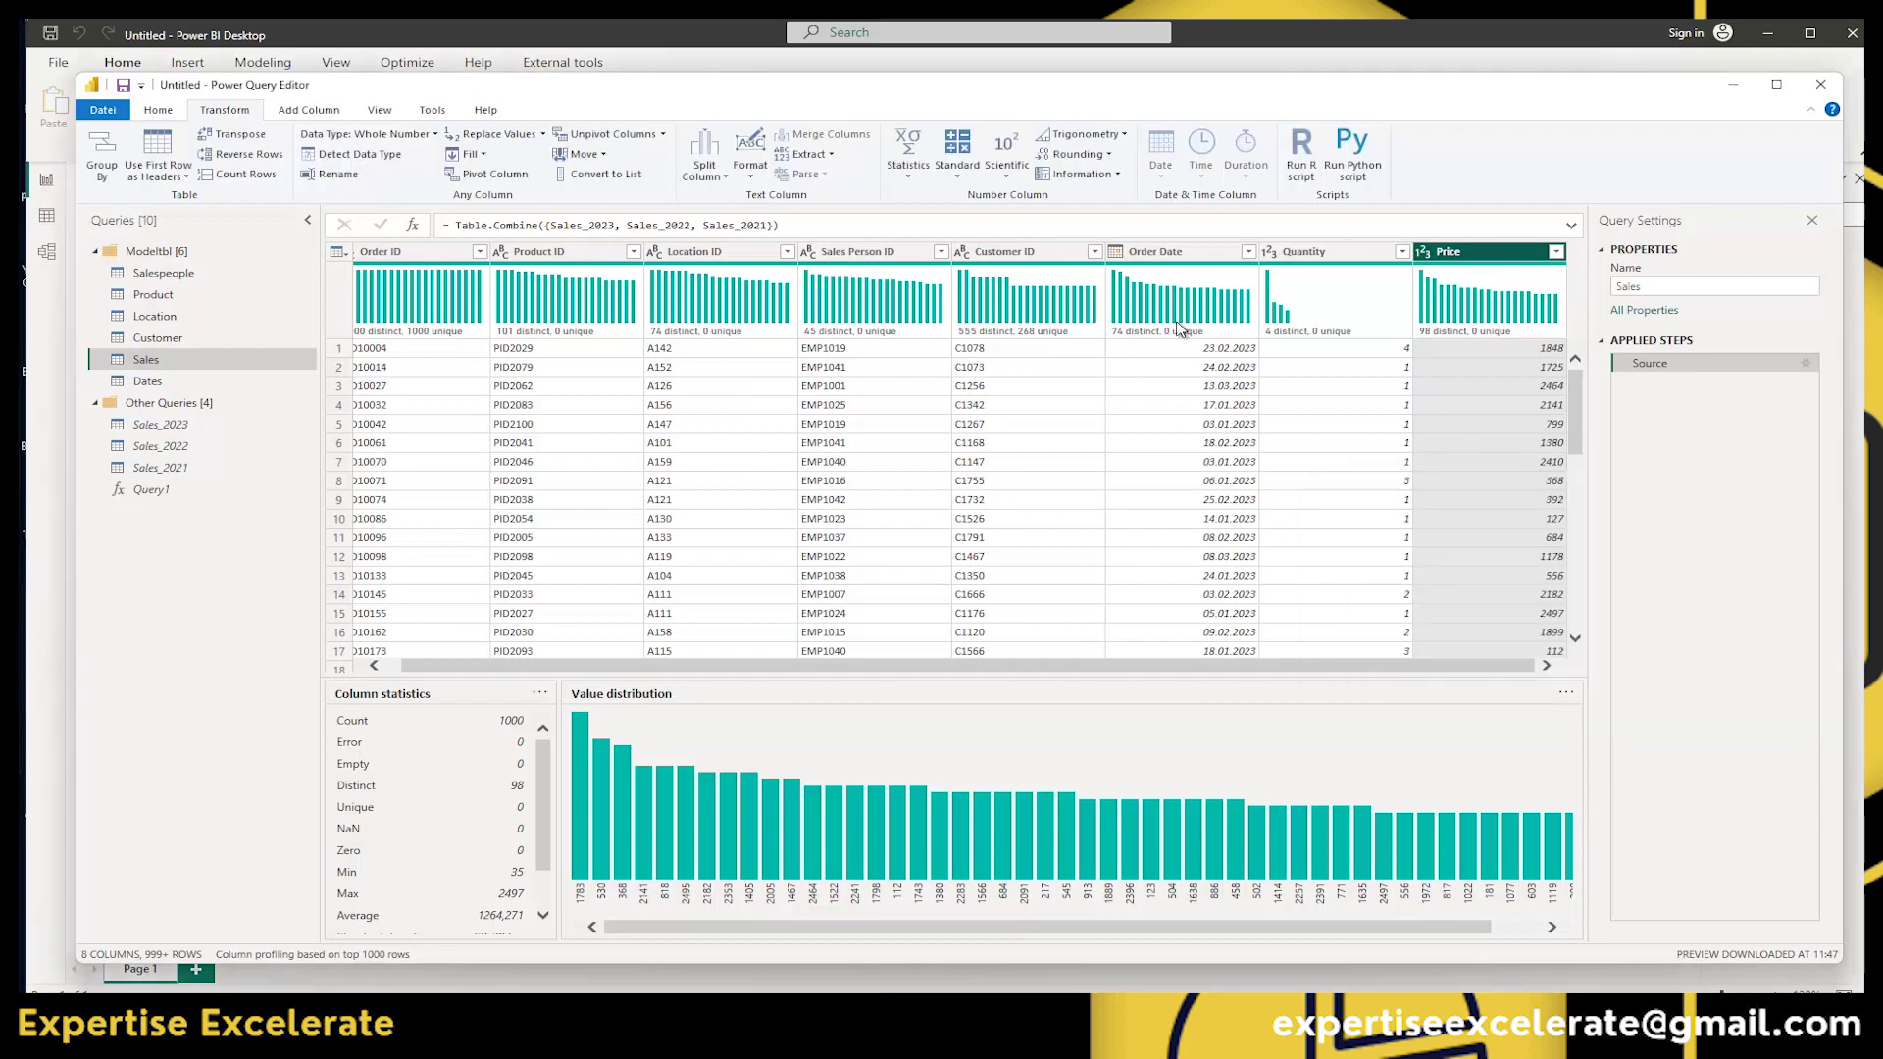
pyautogui.moveTo(1224, 321)
pyautogui.click(1157, 252)
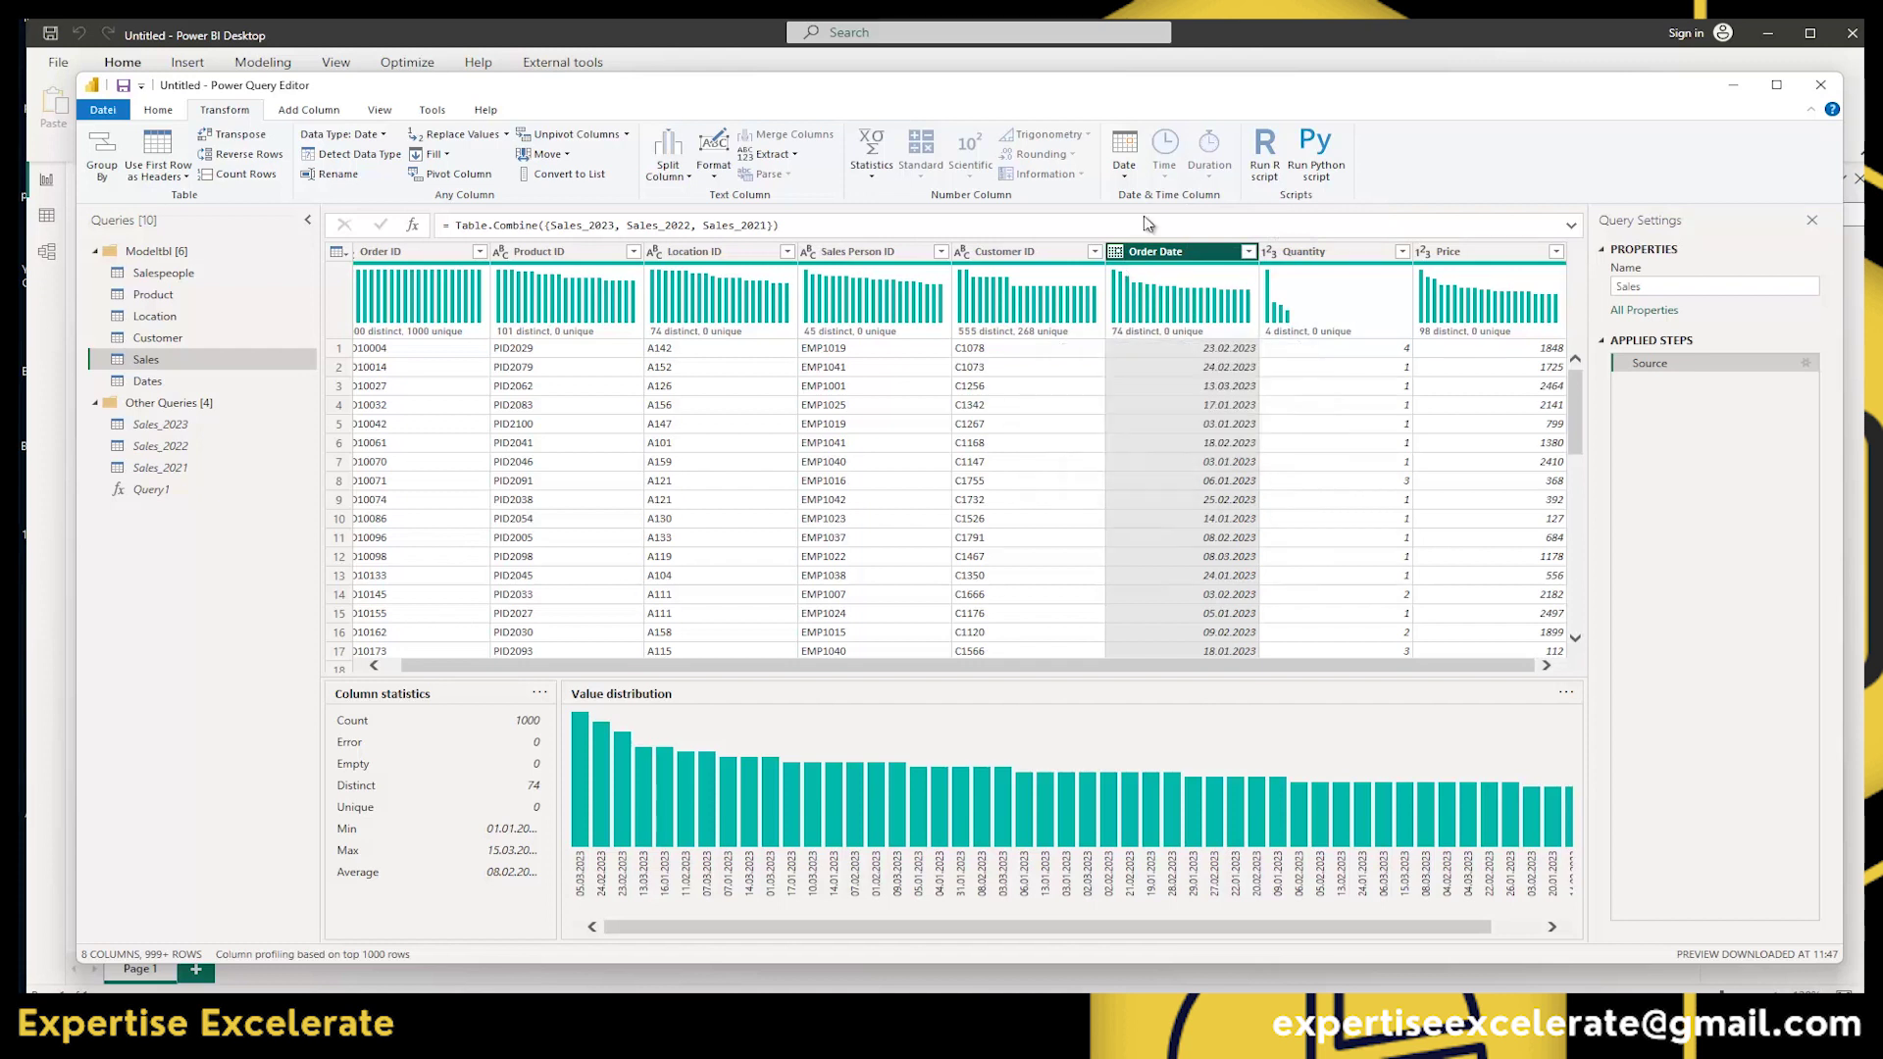
pyautogui.click(1122, 178)
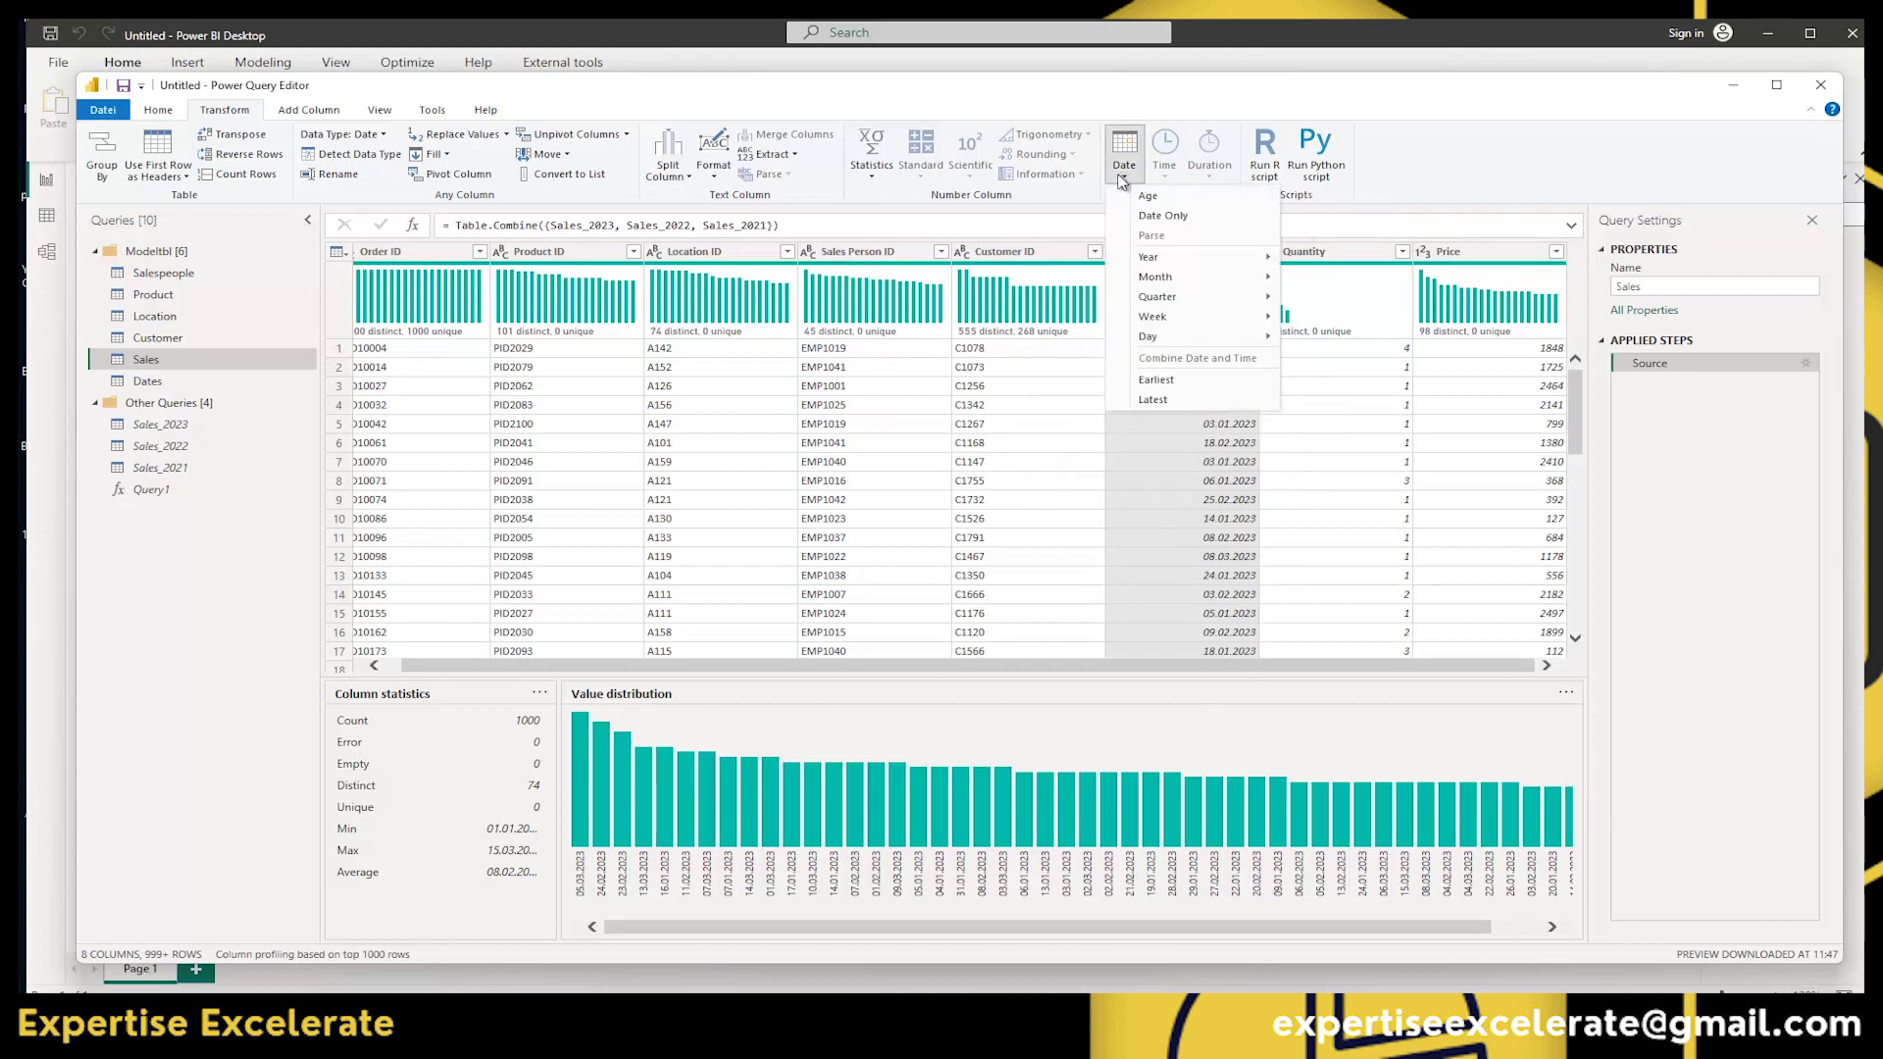
pyautogui.moveTo(1170, 269)
pyautogui.press('Escape')
pyautogui.press('Escape')
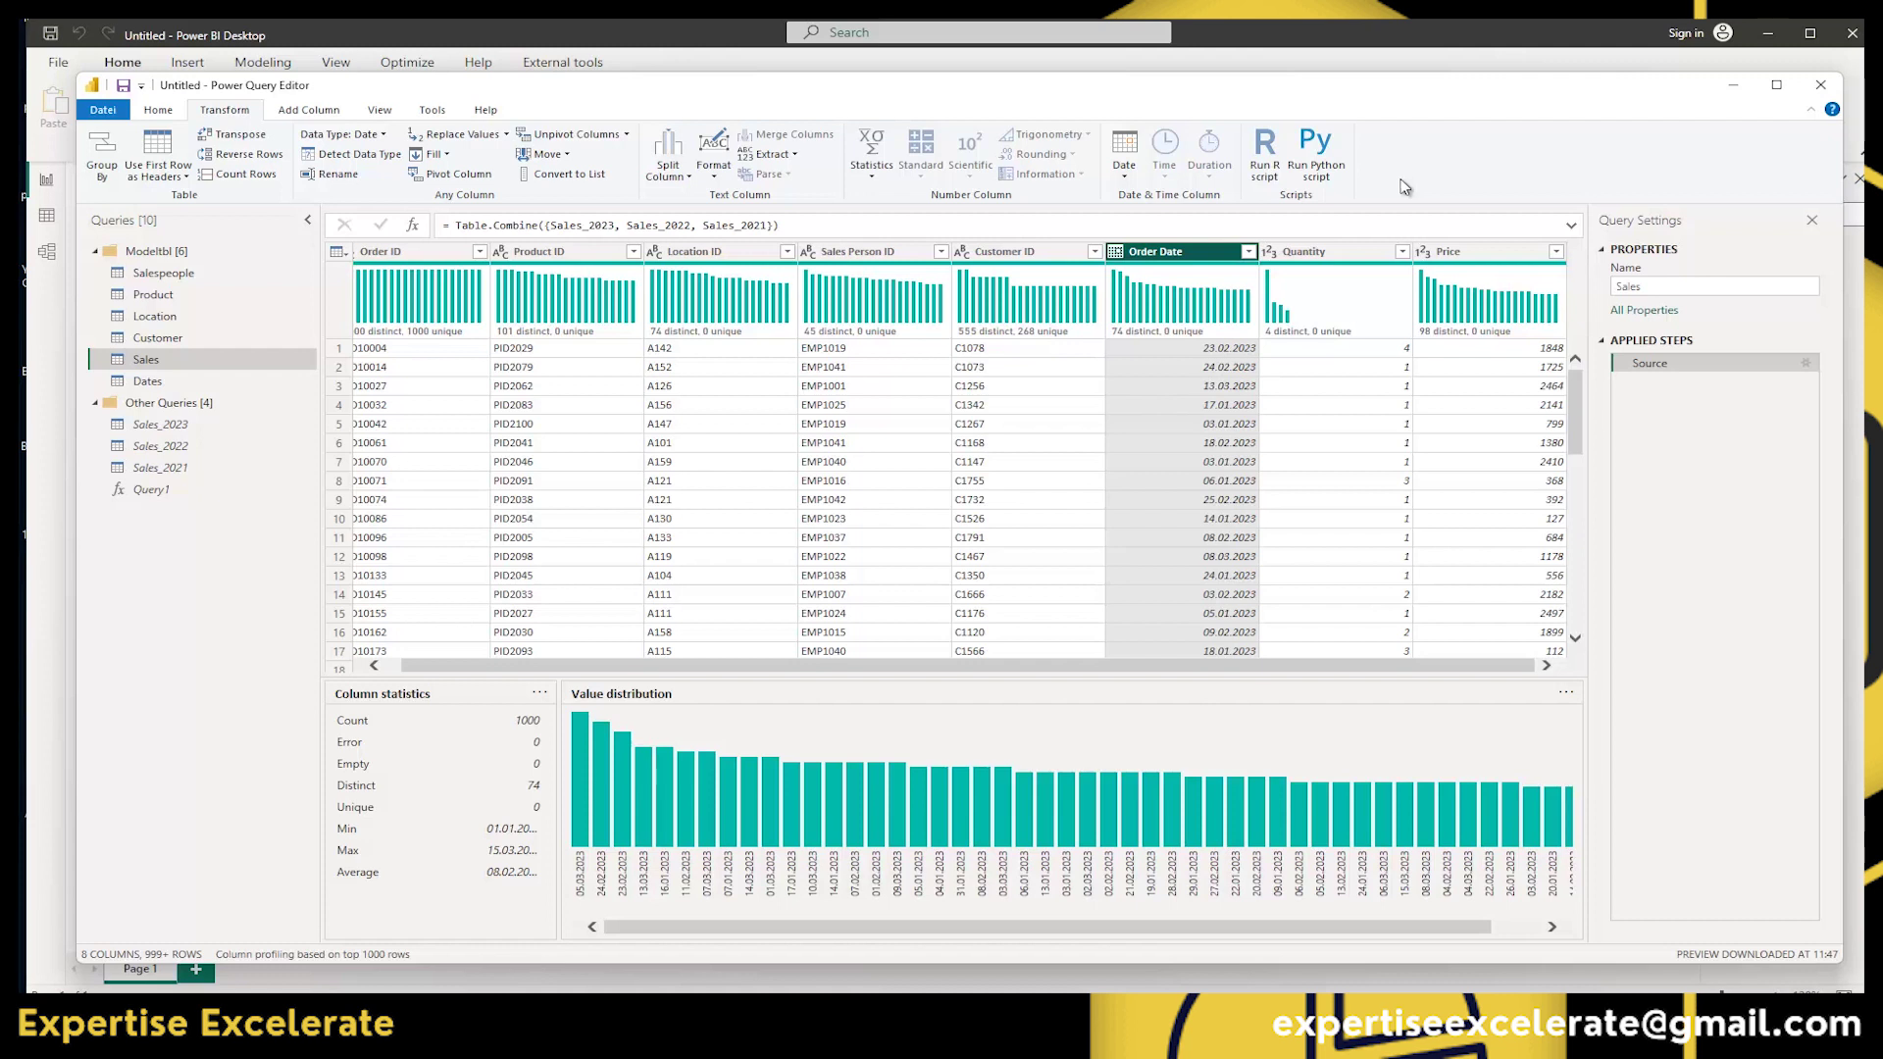
# Show the Add Column commands, then select Quantity cells in rows 7 and 5 and the Price column.
pyautogui.click(314, 114)
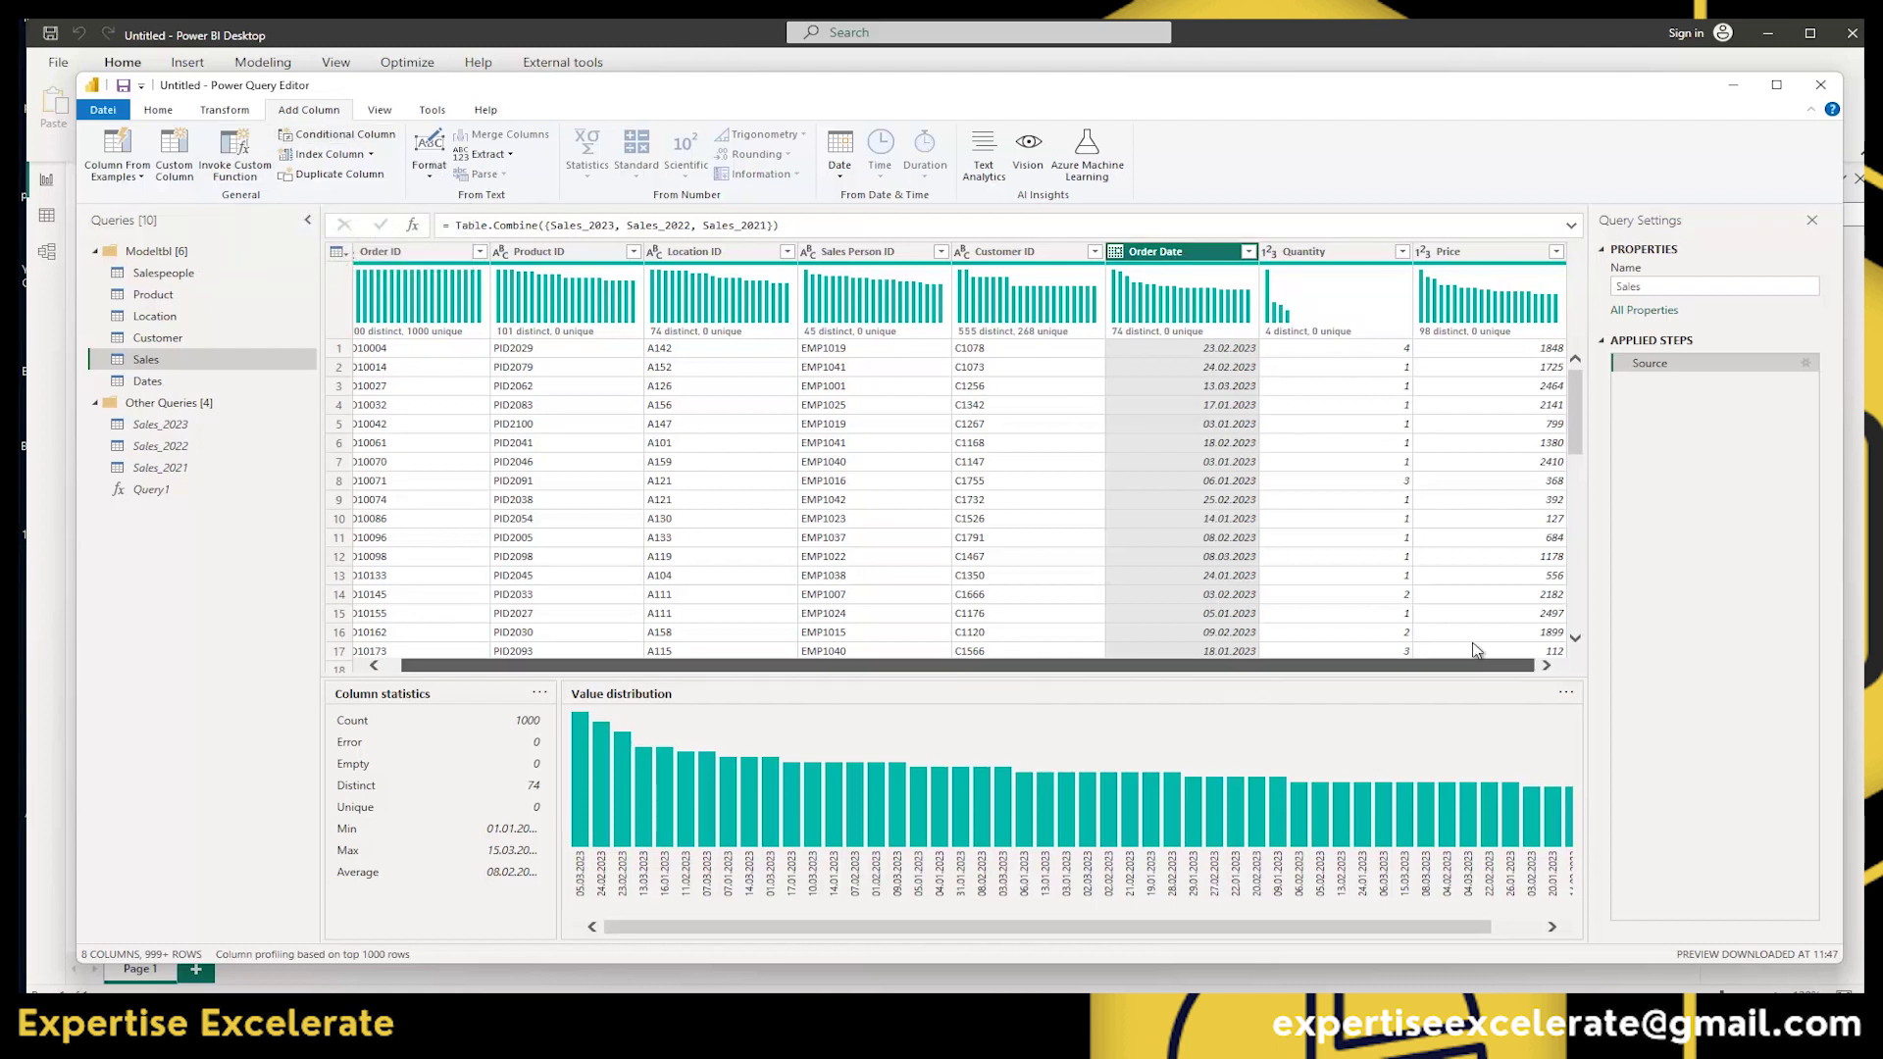
pyautogui.click(1359, 462)
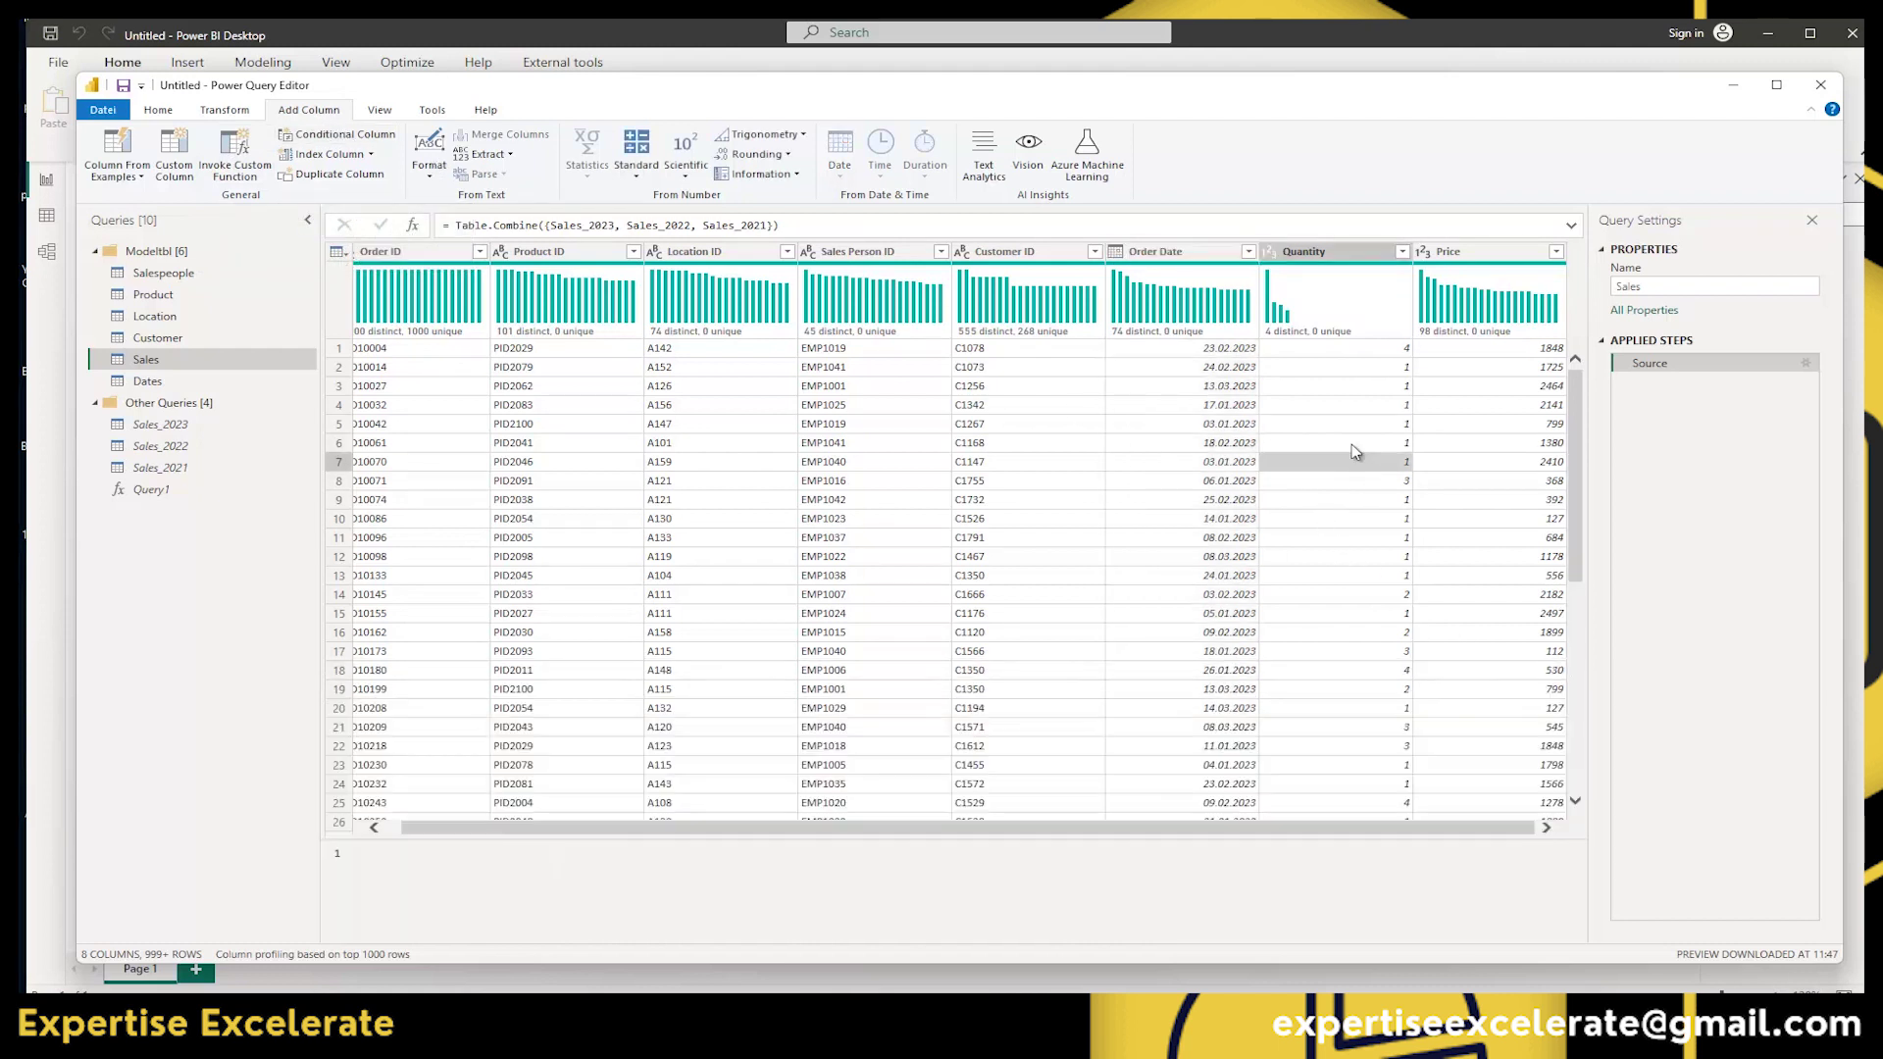
pyautogui.click(1489, 252)
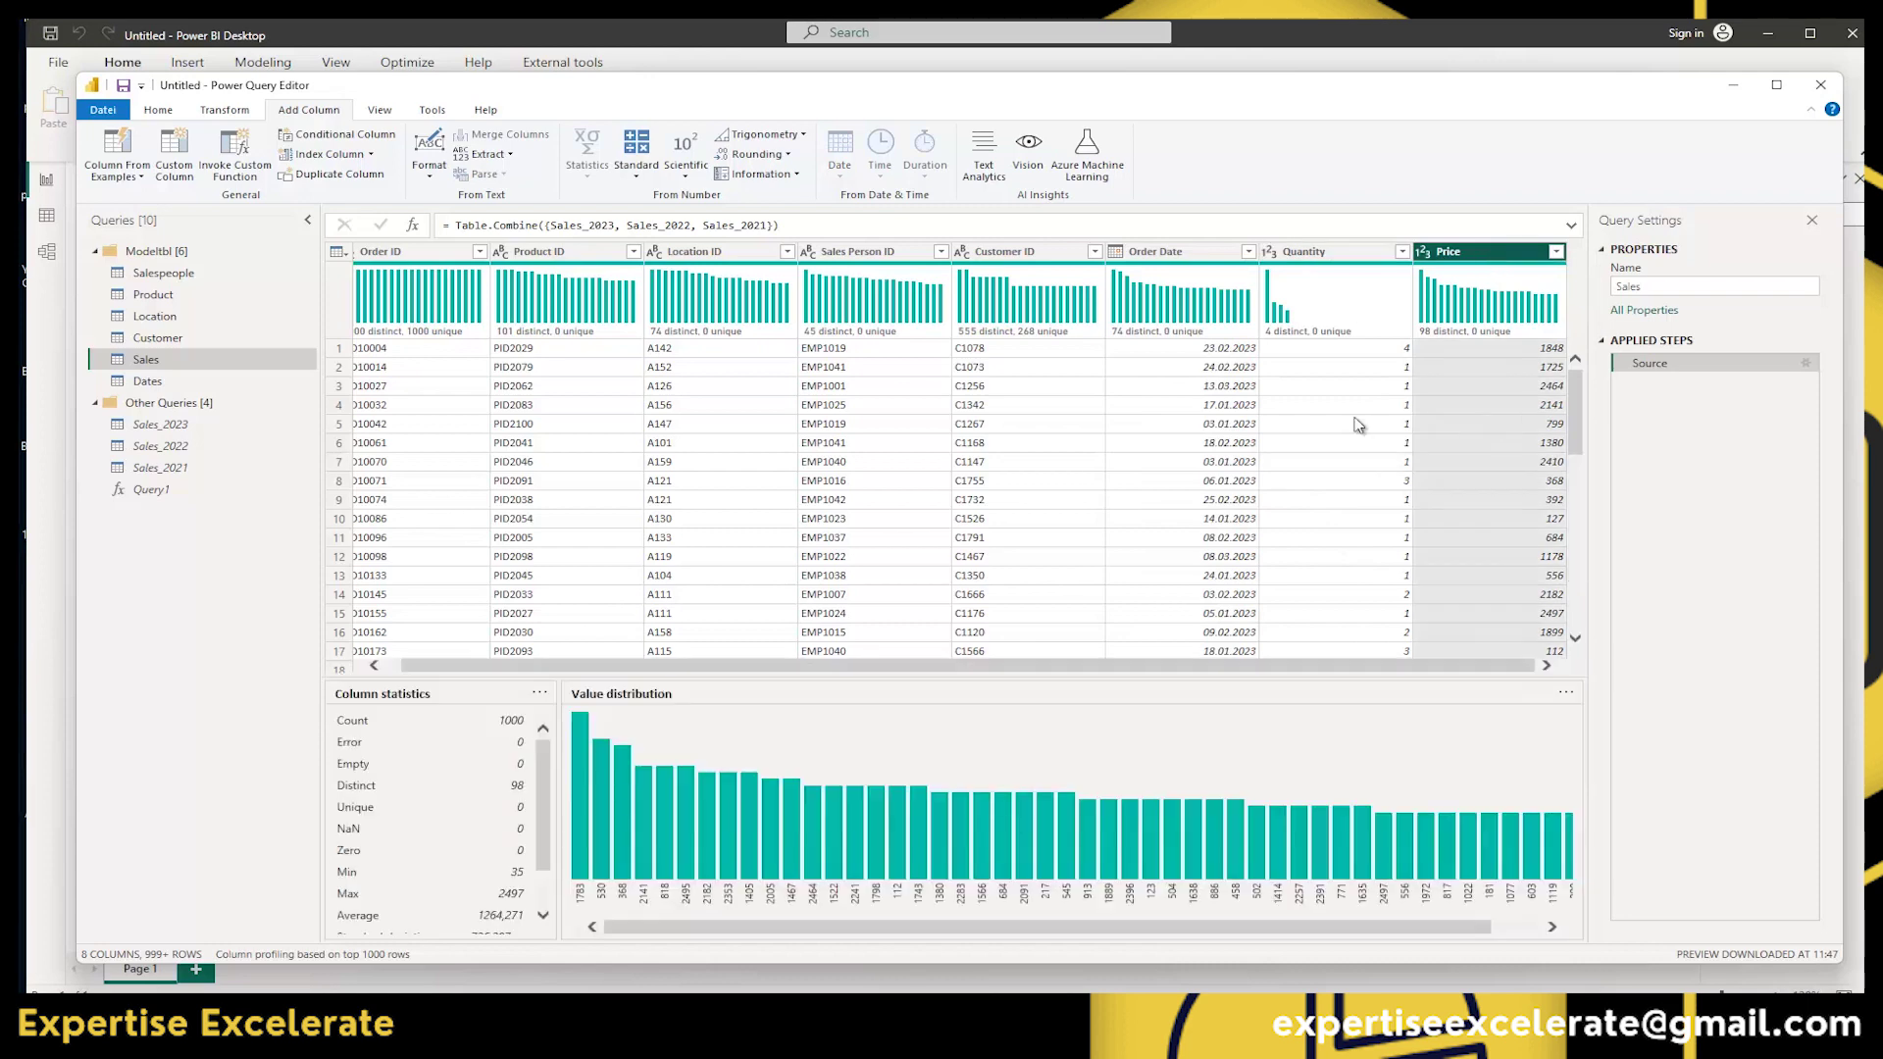
pyautogui.click(1366, 423)
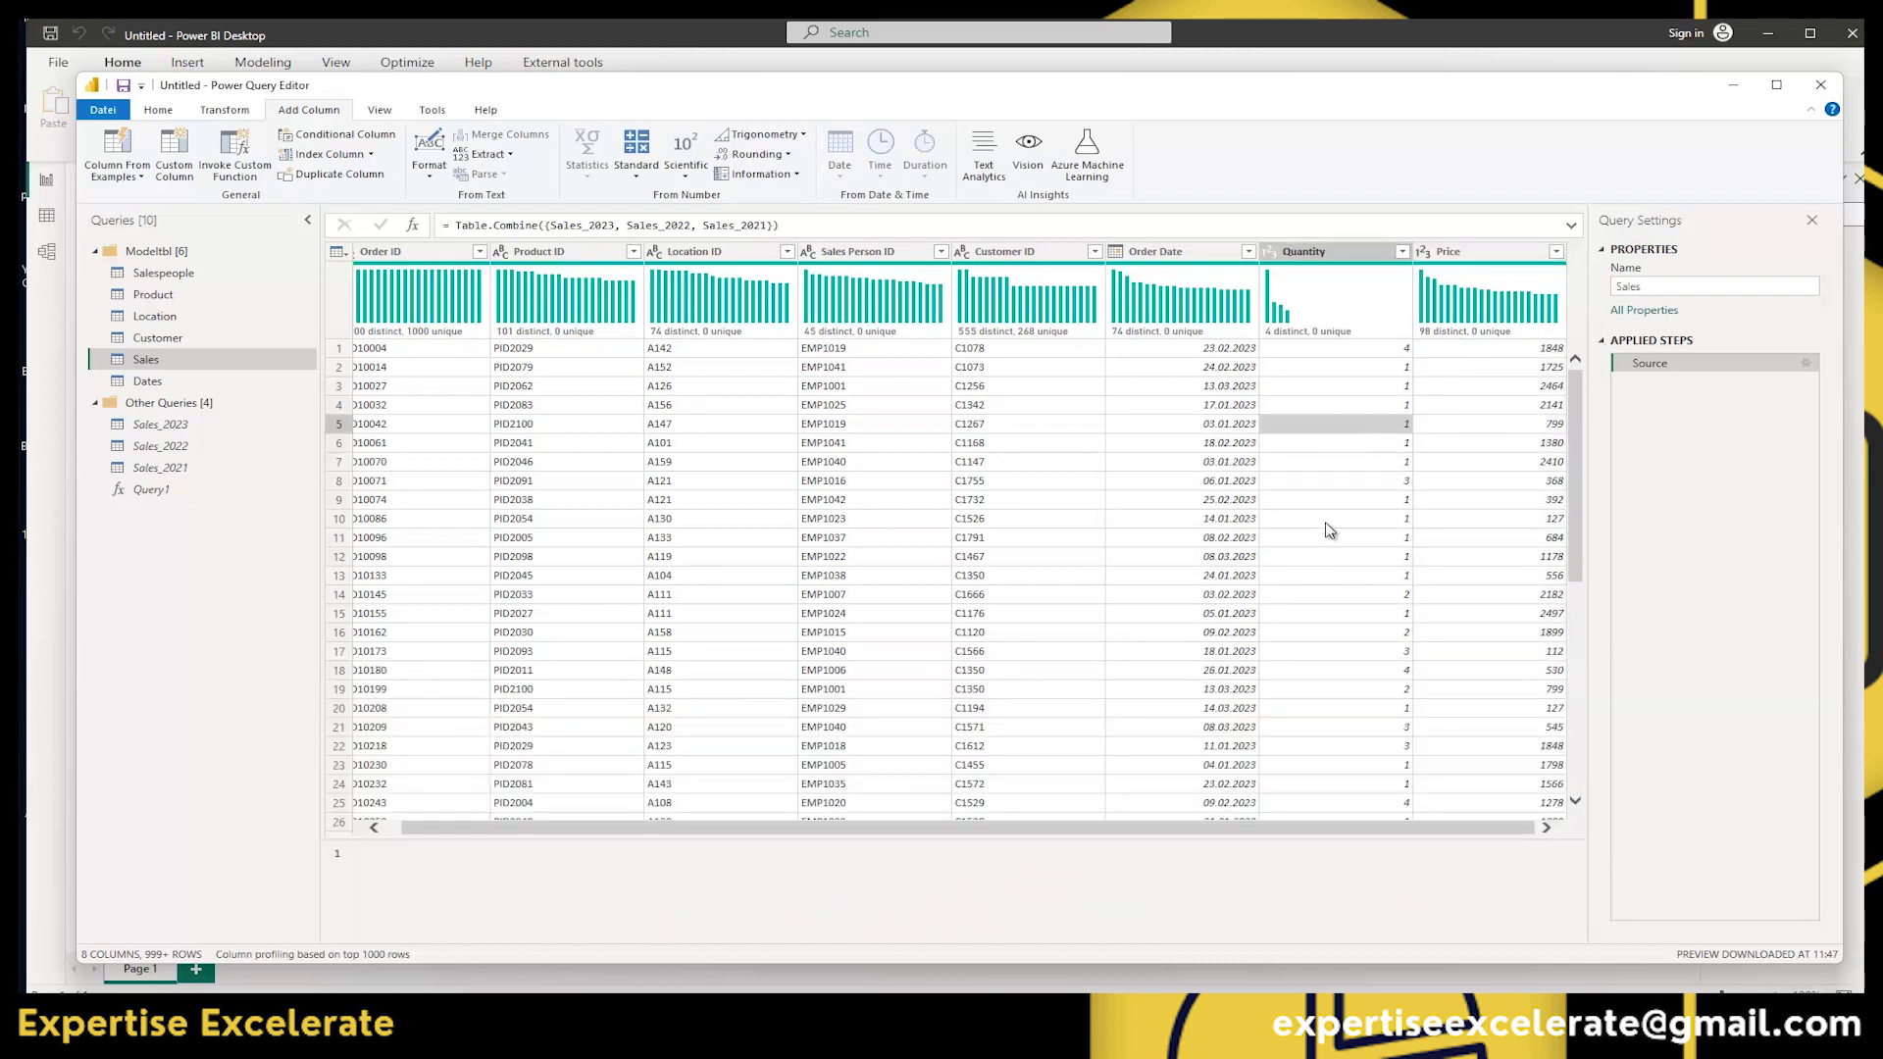
pyautogui.click(1465, 253)
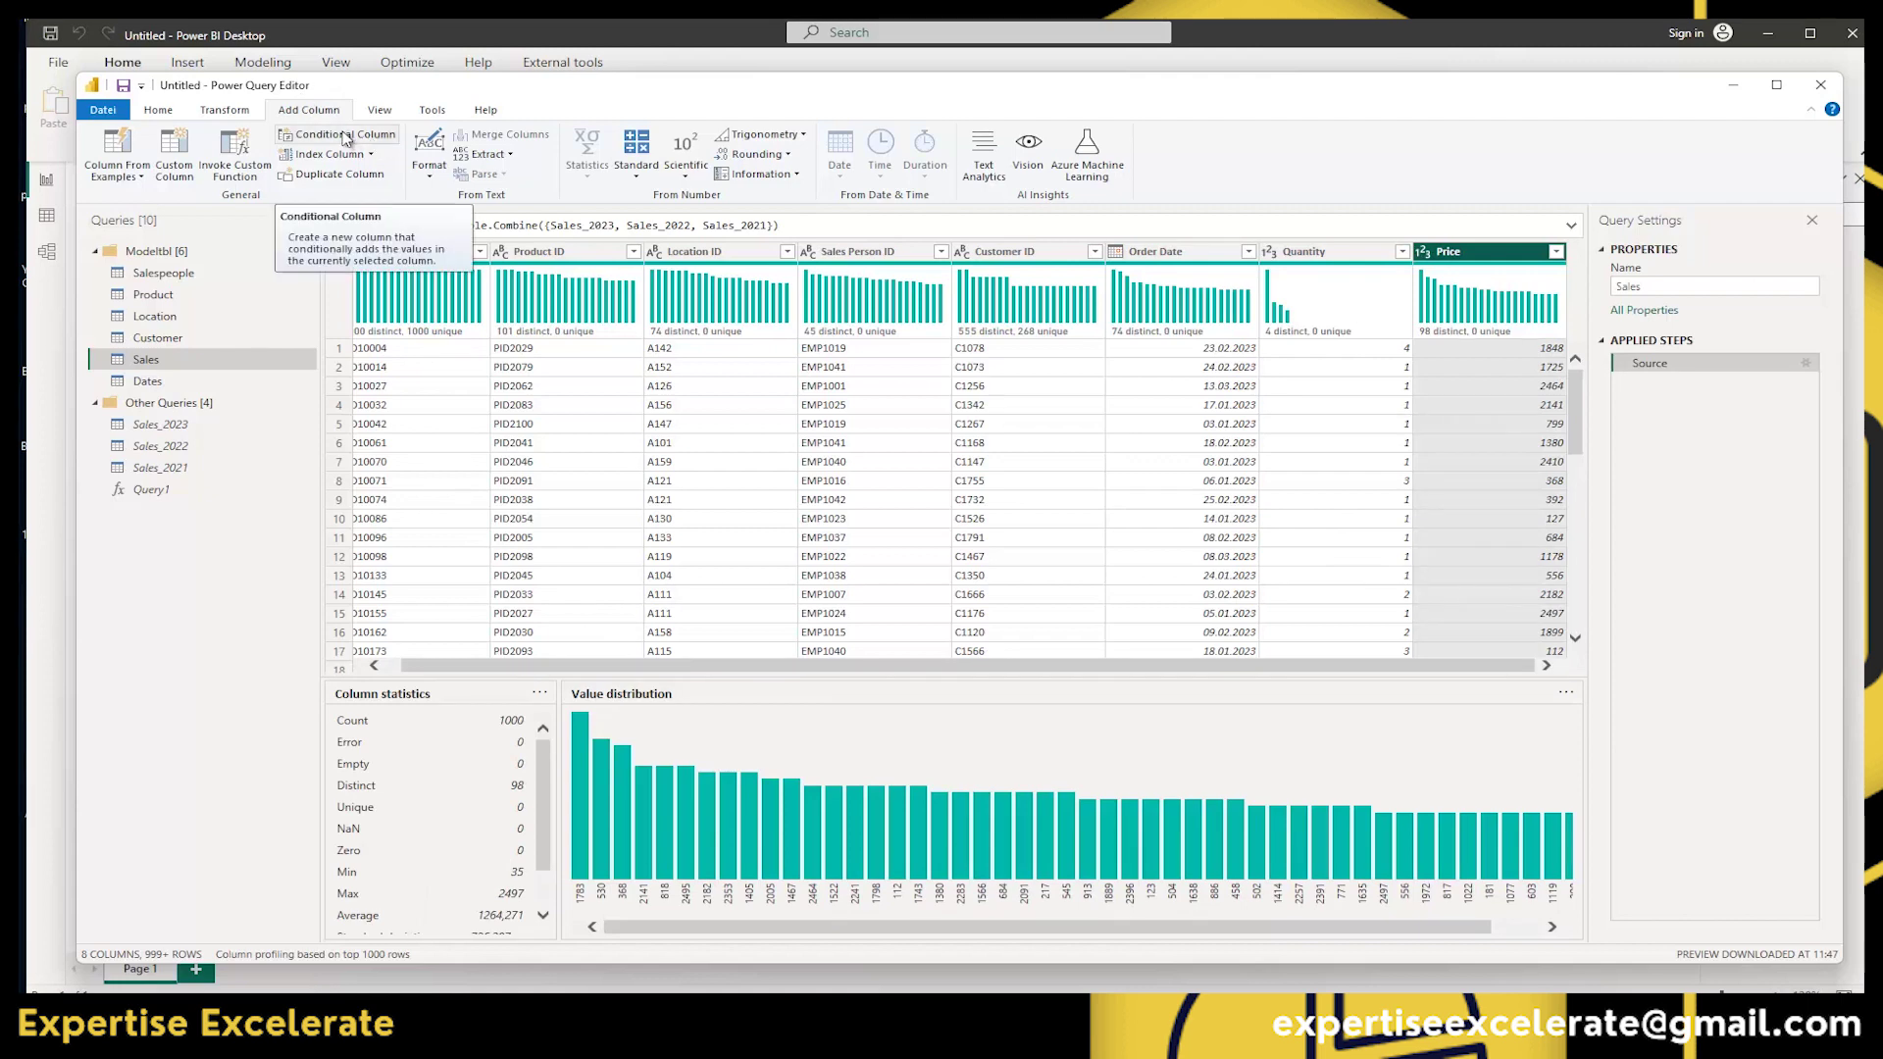
# Start a conditional column whose condition tests whether Price is greater than a value.
pyautogui.click(345, 137)
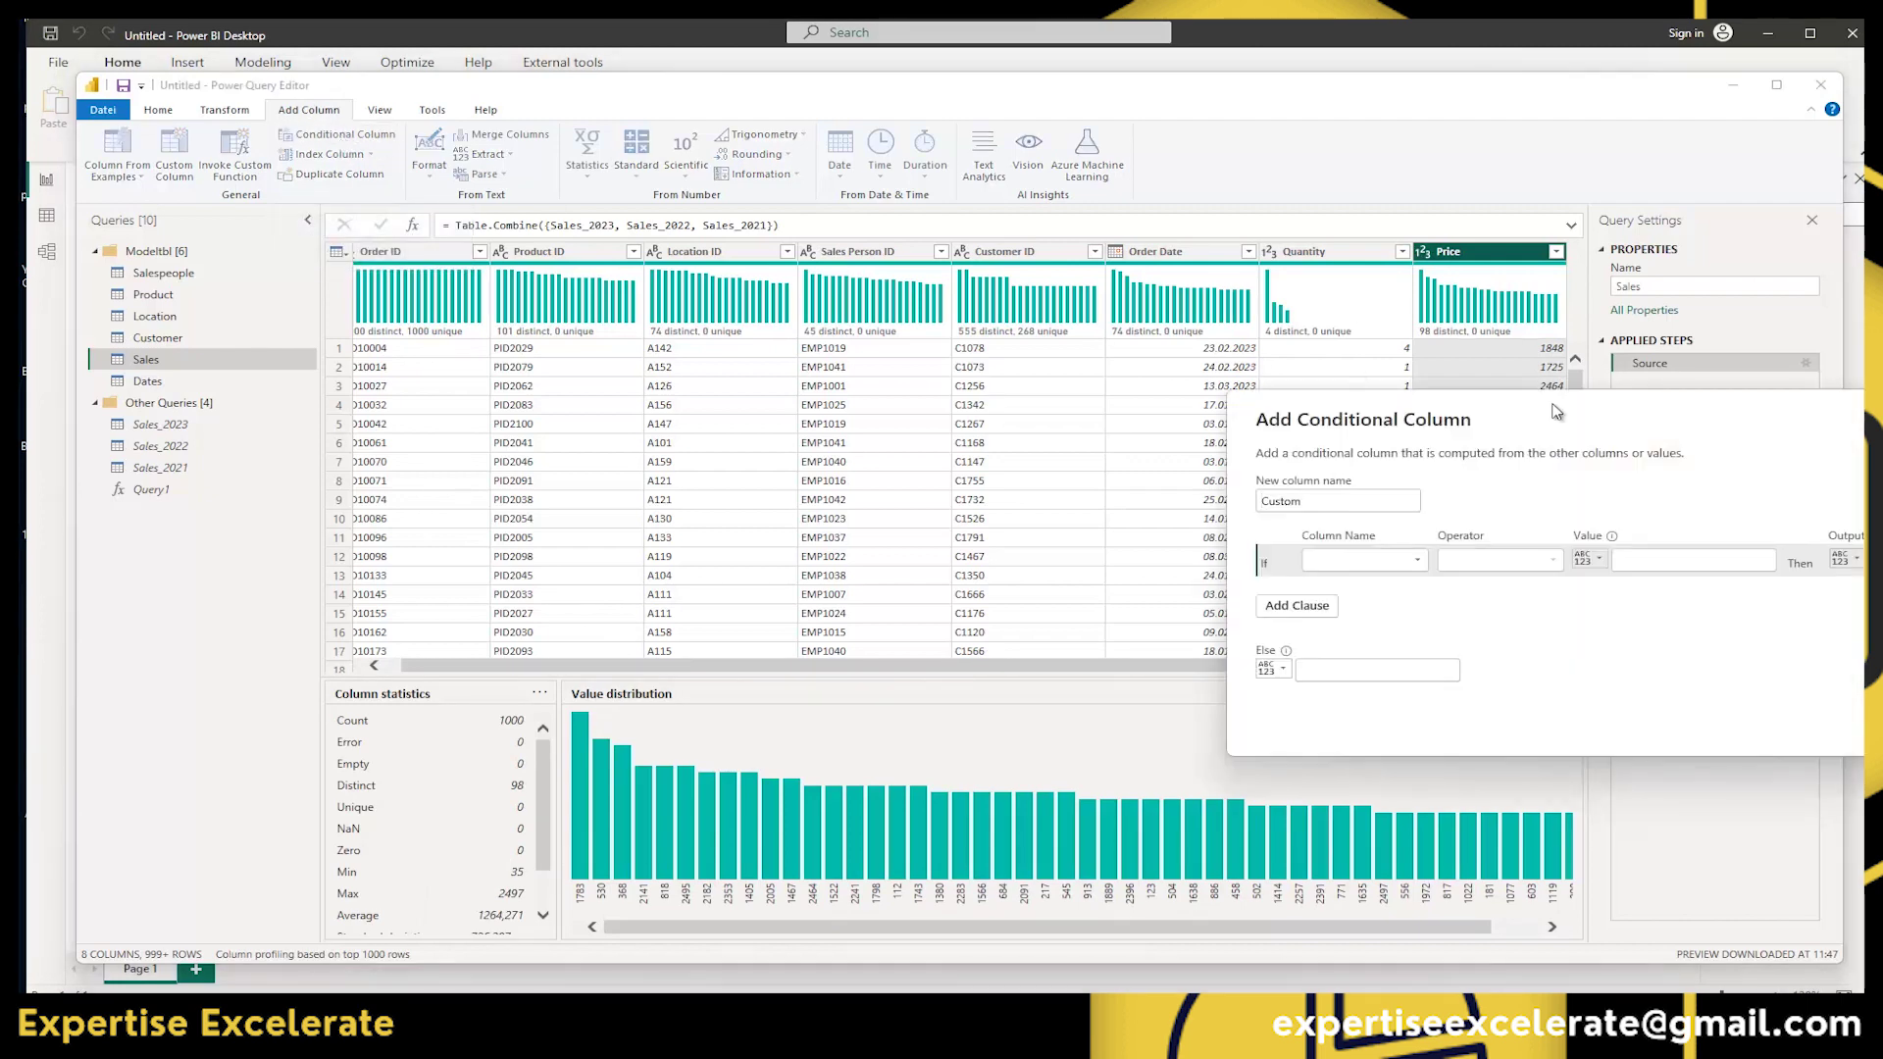
pyautogui.moveTo(1646, 435); pyautogui.dragTo(1063, 285)
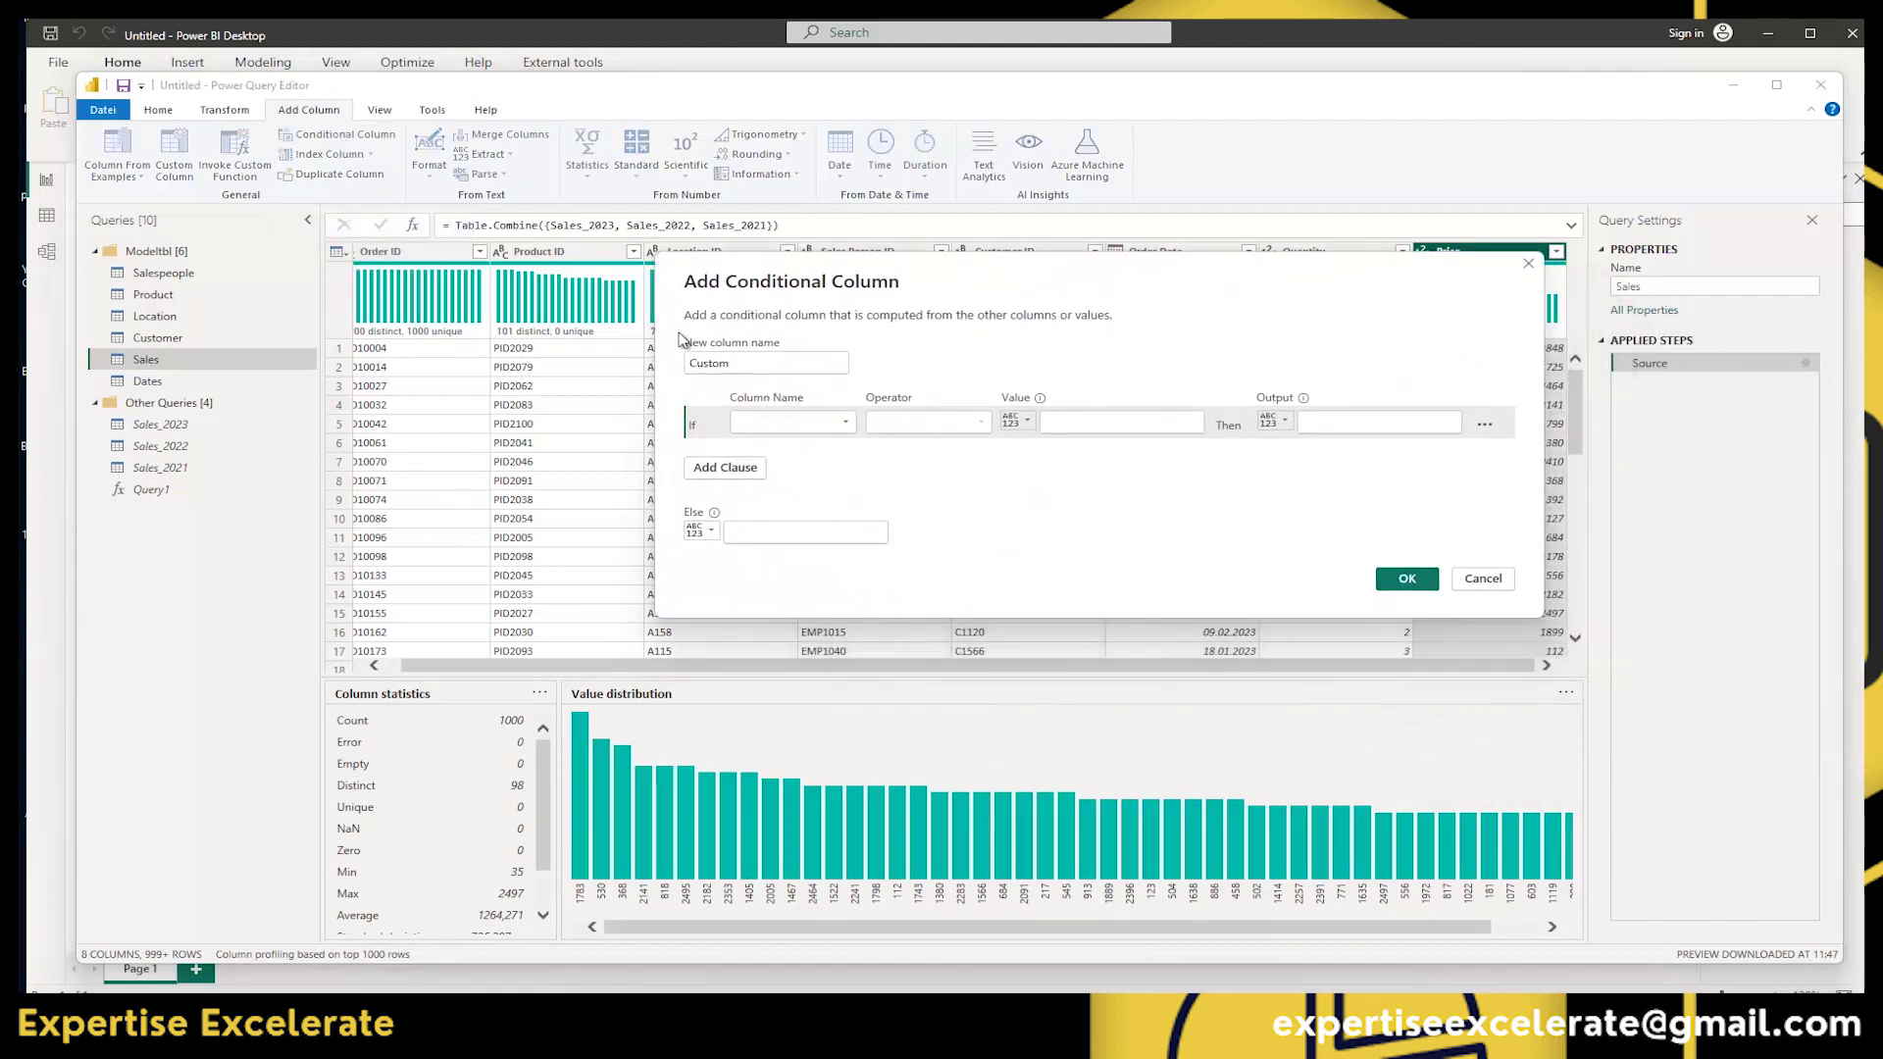
pyautogui.moveTo(736, 363); pyautogui.dragTo(654, 370)
pyautogui.click(839, 427)
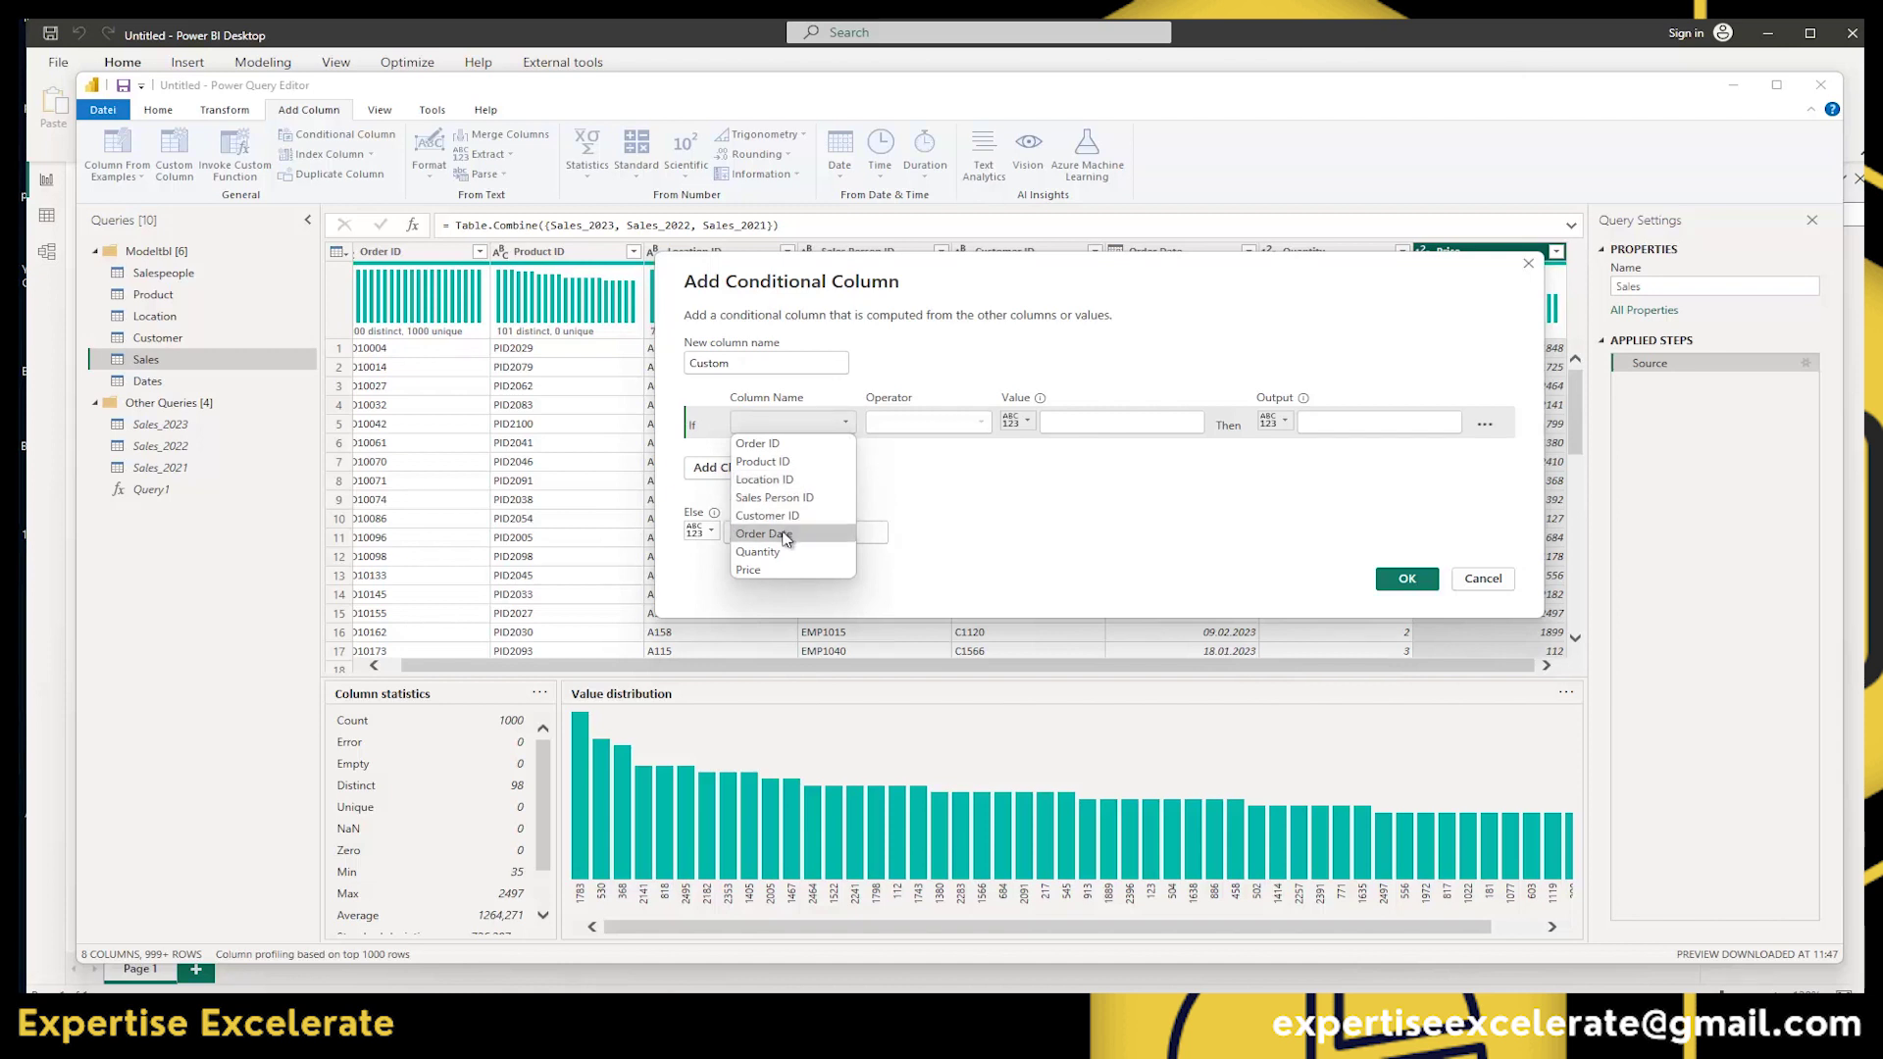
pyautogui.click(756, 569)
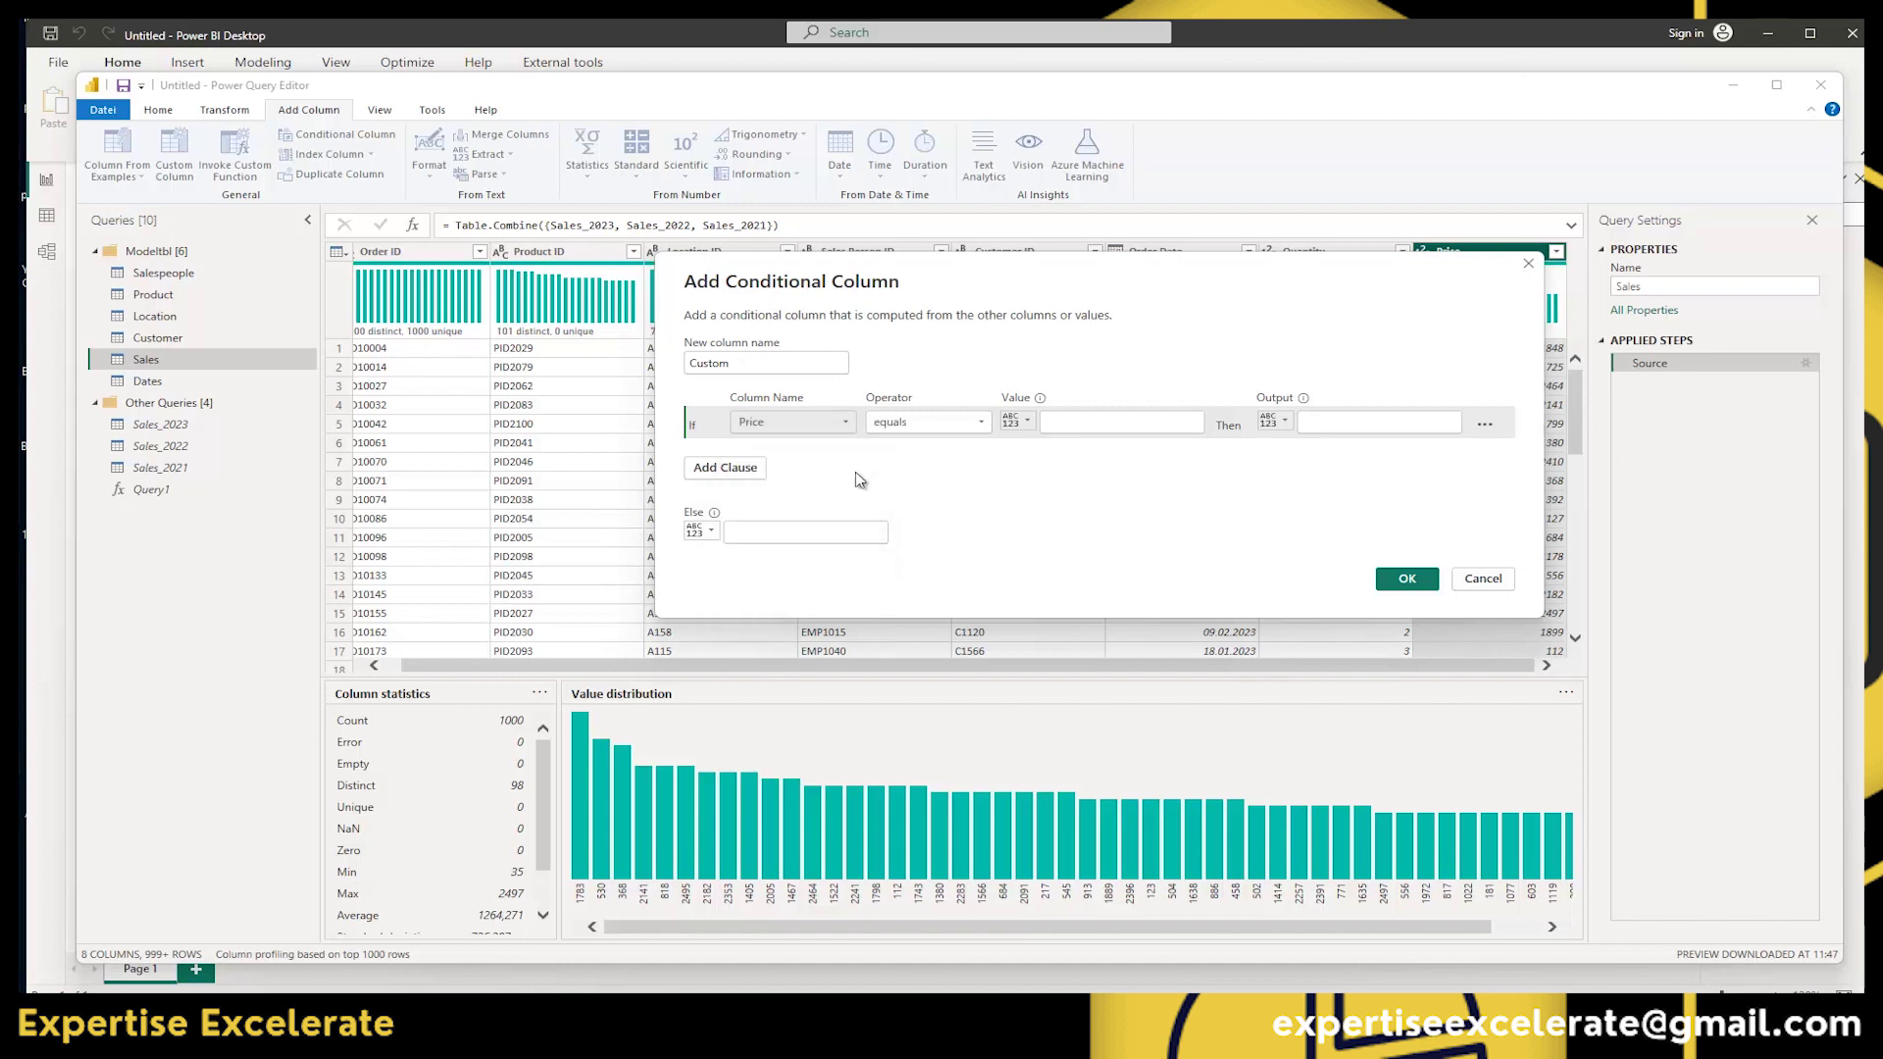
pyautogui.click(981, 423)
pyautogui.click(976, 476)
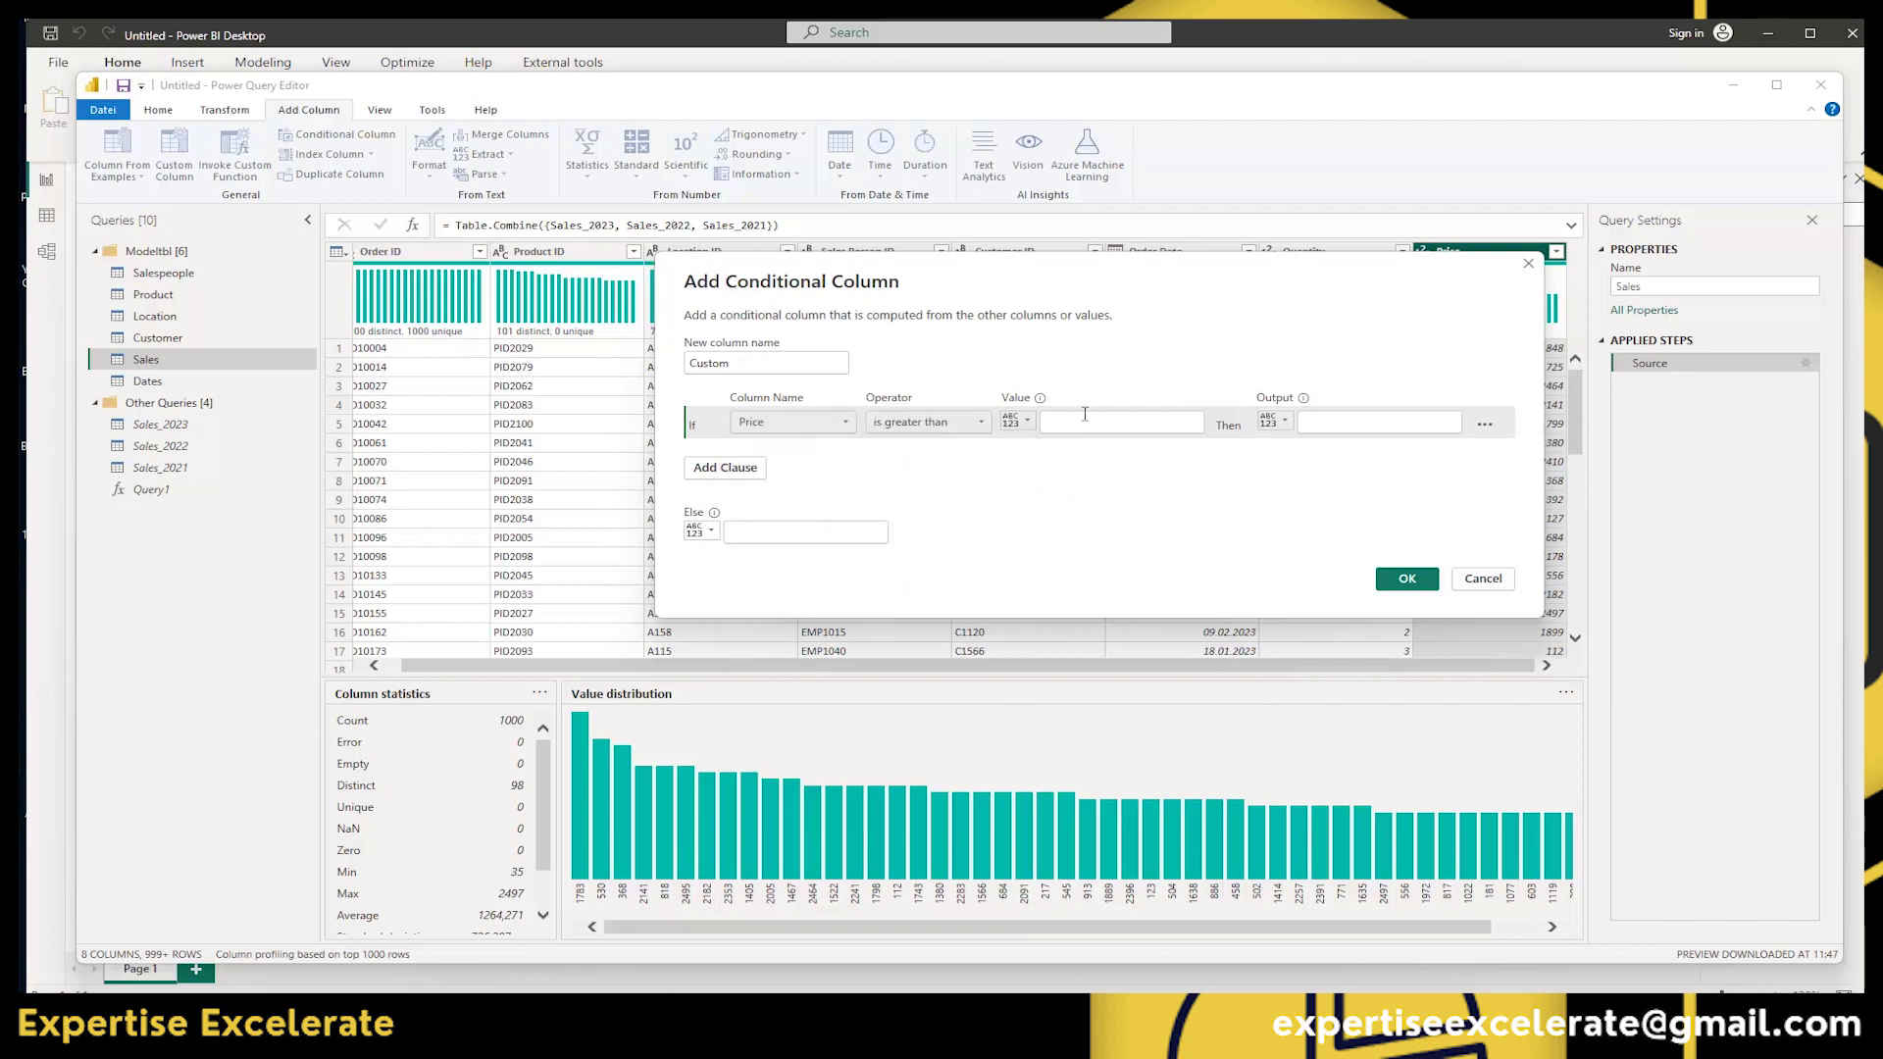
pyautogui.click(1085, 416)
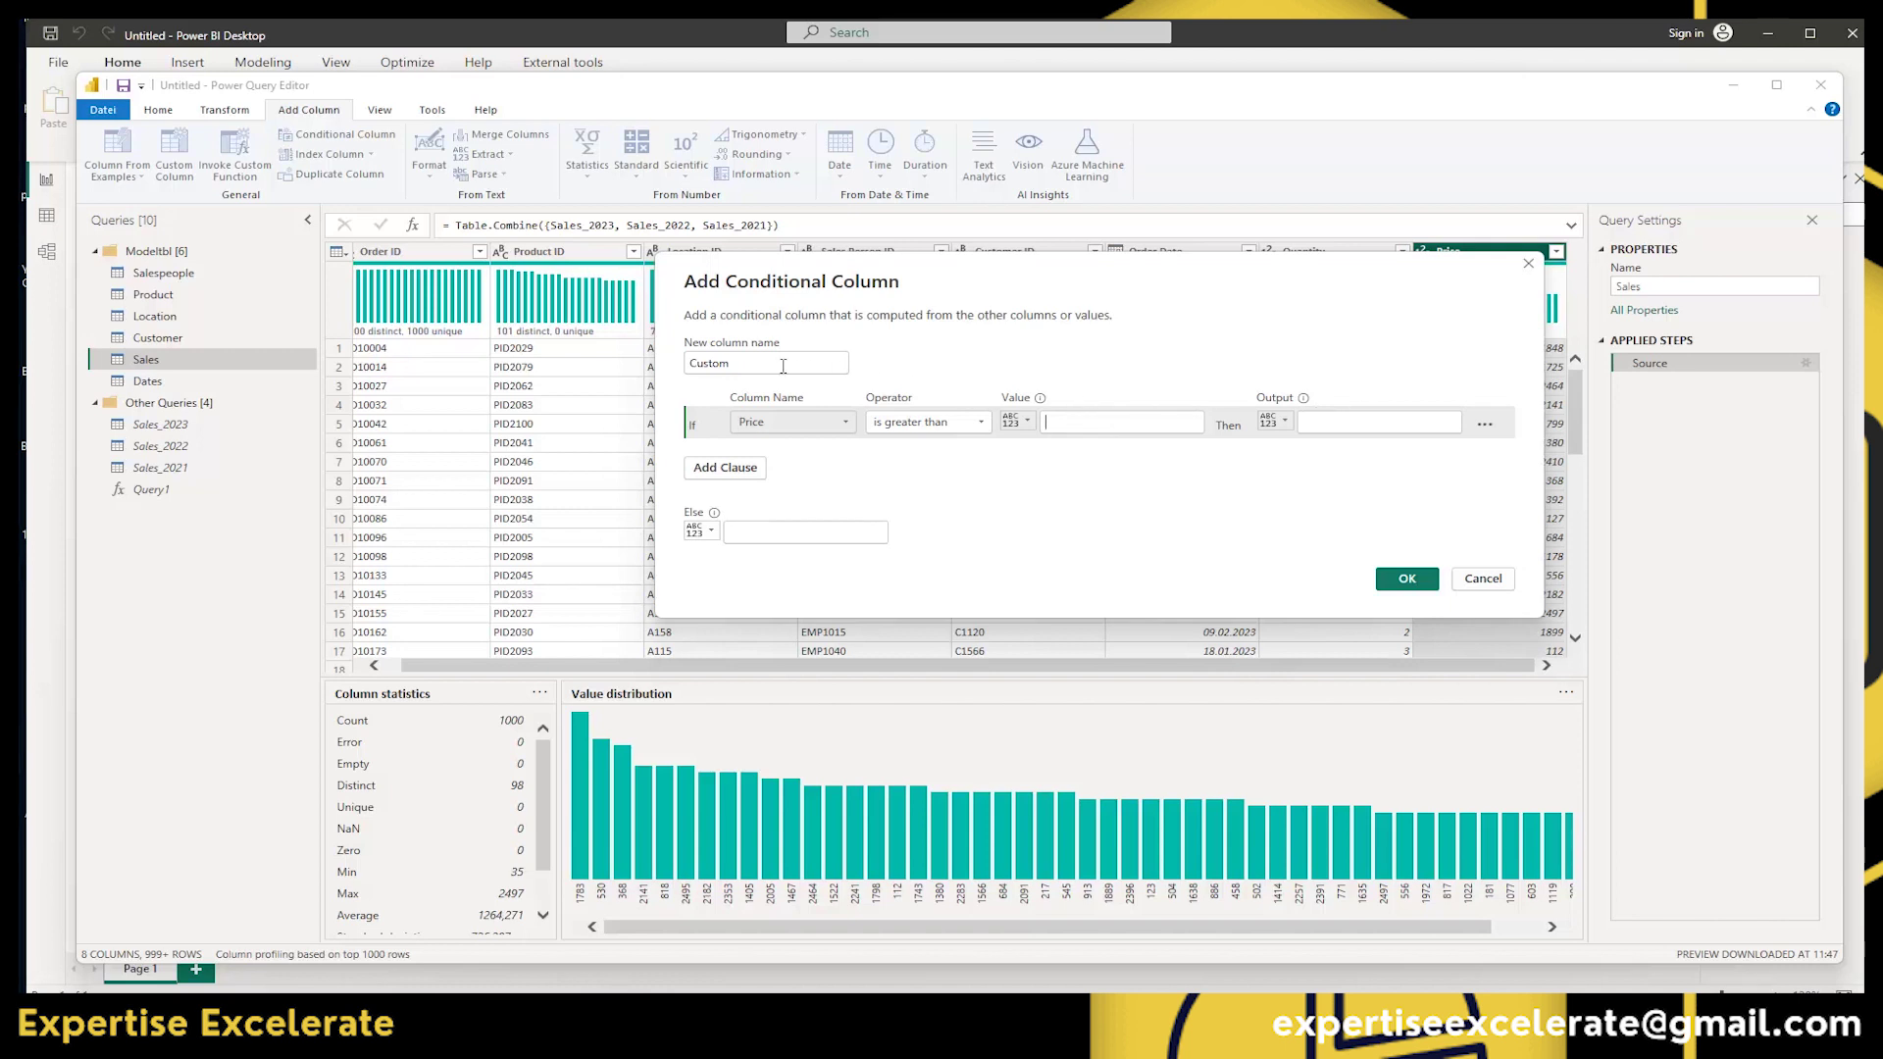
# Name the column Expensive, with threshold 2000, output Expensive, else Cheap.
pyautogui.moveTo(782, 366); pyautogui.dragTo(633, 366)
pyautogui.write('Expensive')
pyautogui.moveTo(968, 259); pyautogui.dragTo(657, 311)
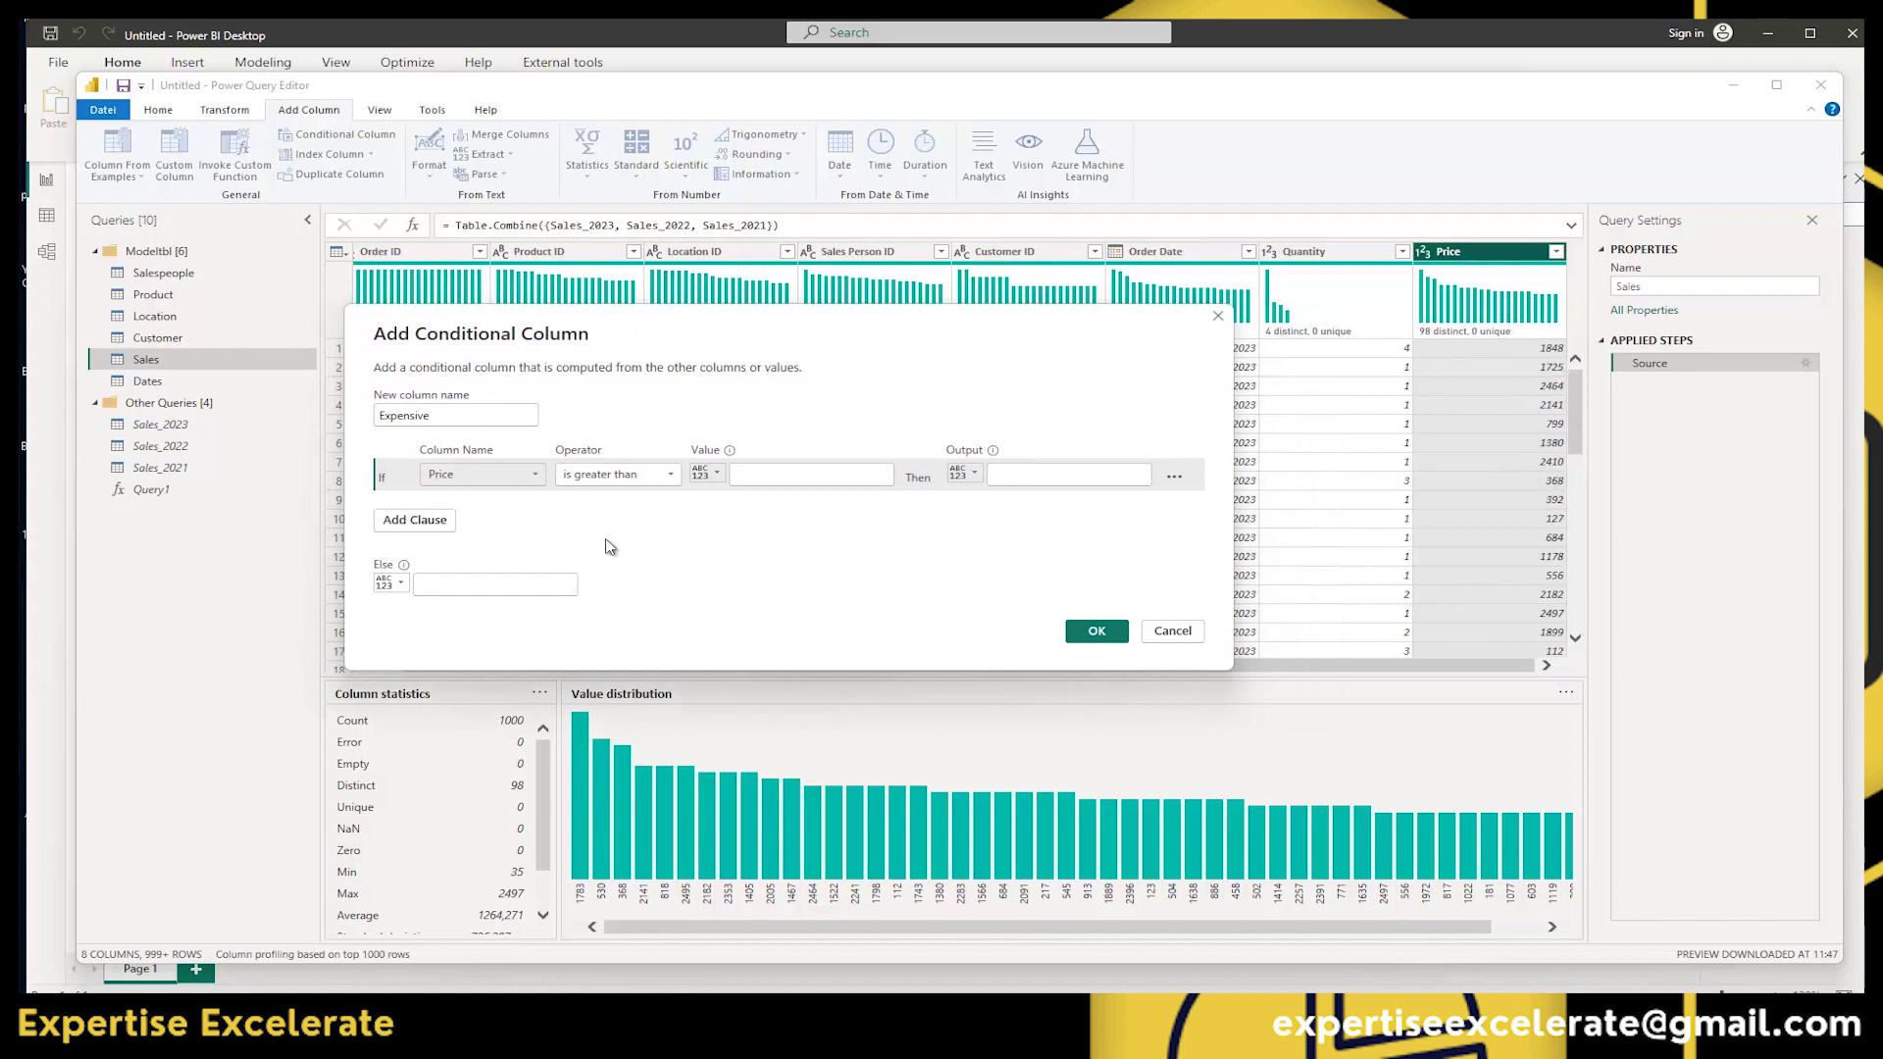
pyautogui.click(788, 478)
pyautogui.write('2000')
pyautogui.click(1010, 469)
pyautogui.write('Expensive')
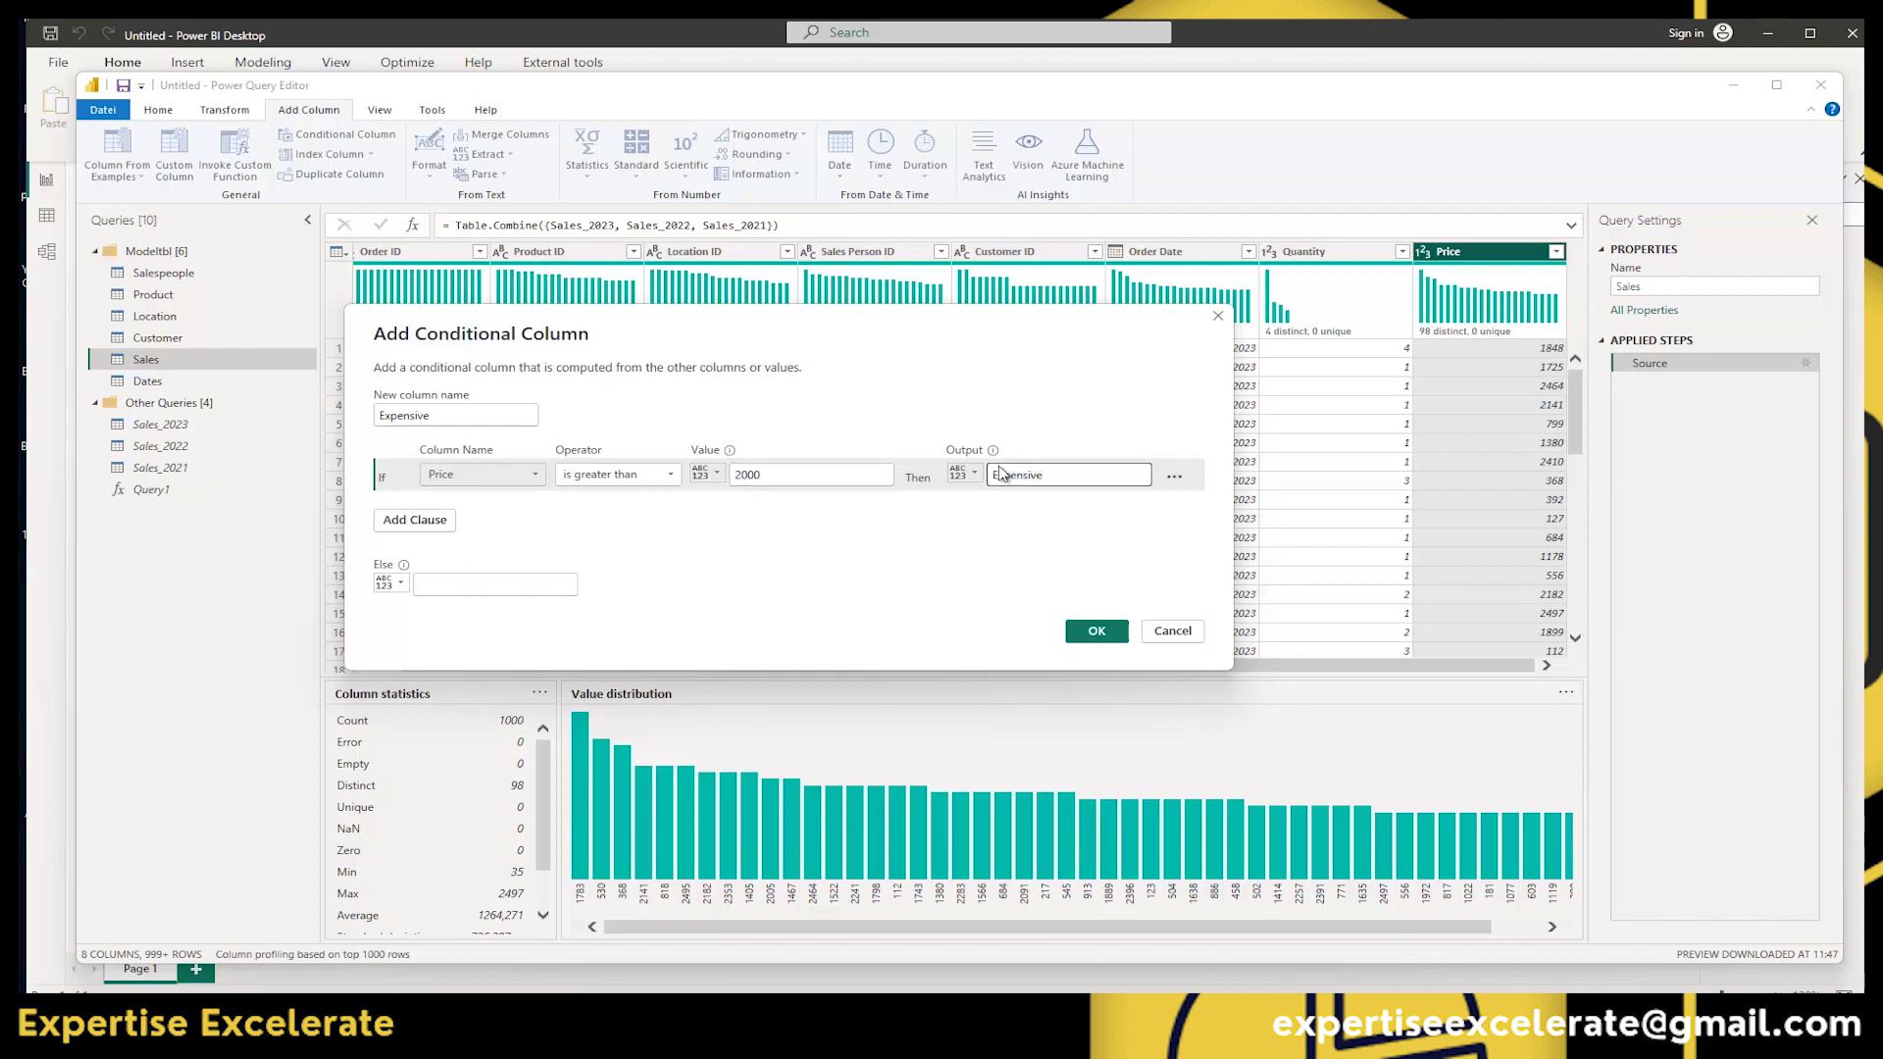
pyautogui.click(501, 591)
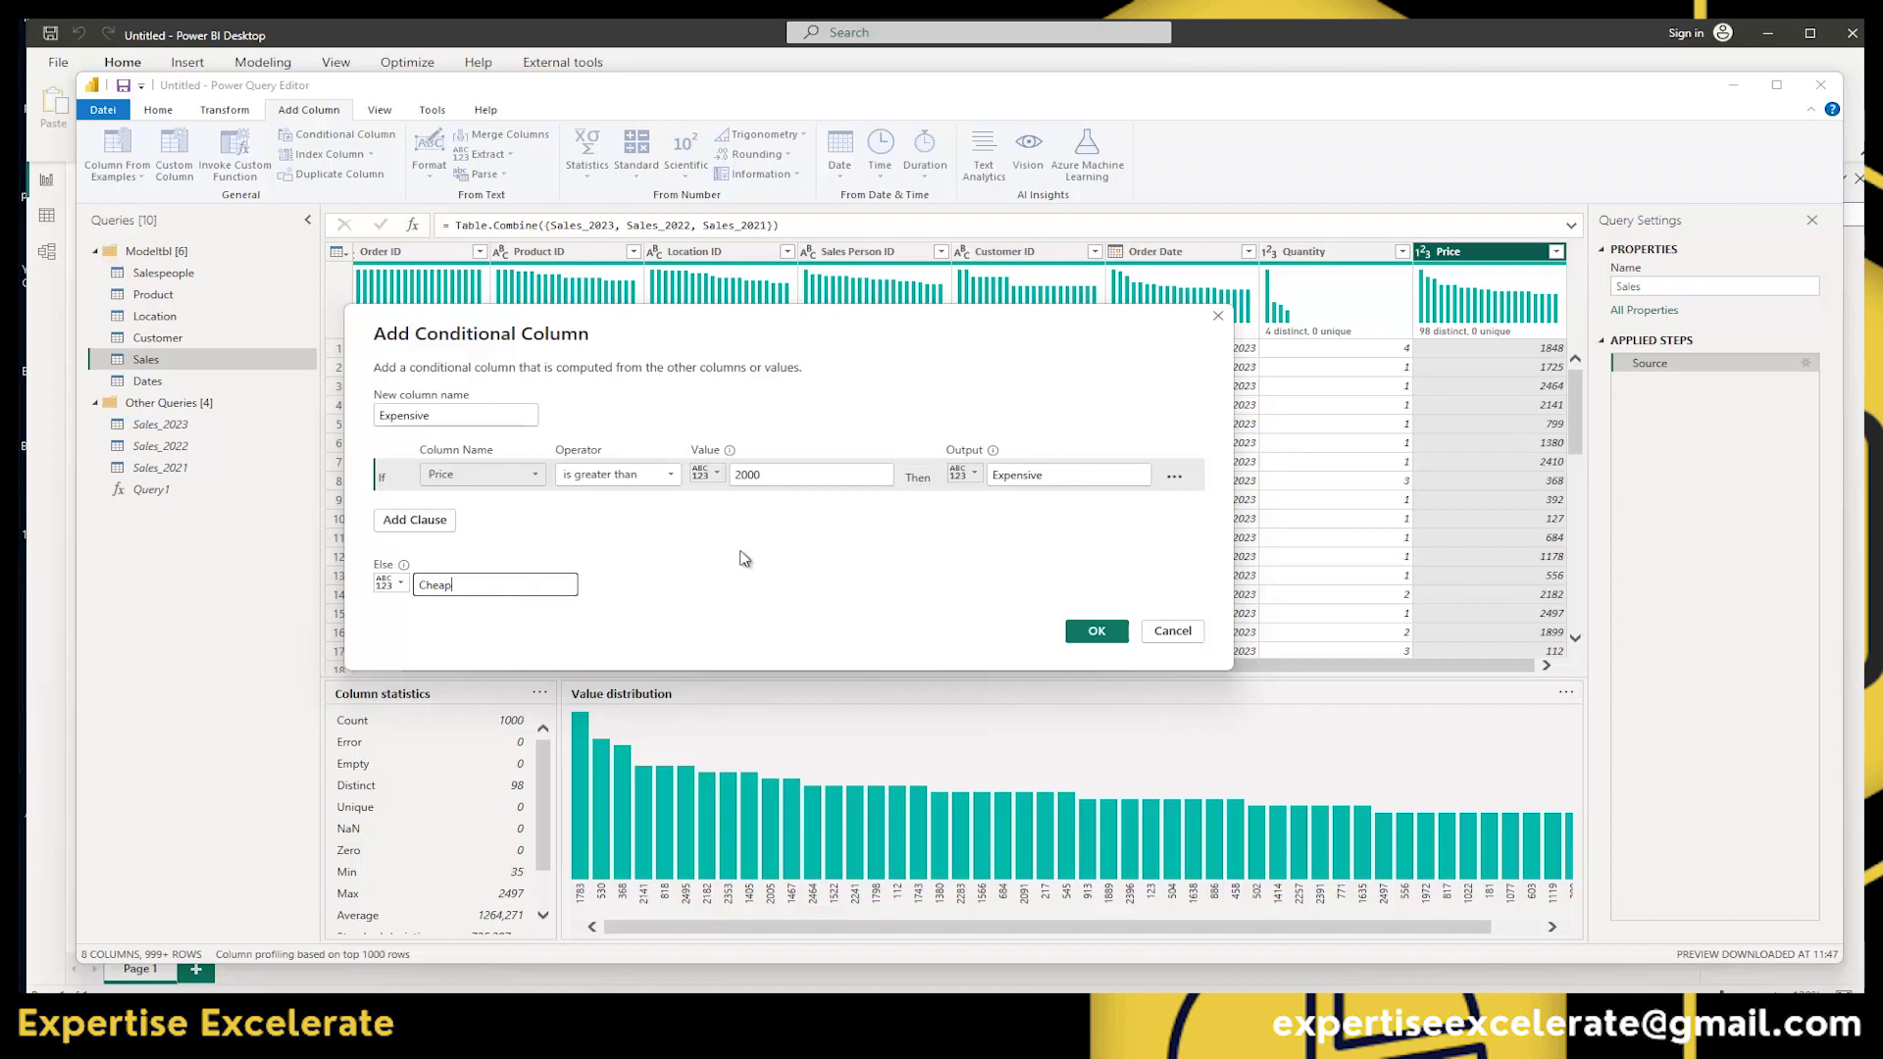
# Add the Expensive conditional column, then delete its Added Conditional Column step.
pyautogui.click(1097, 633)
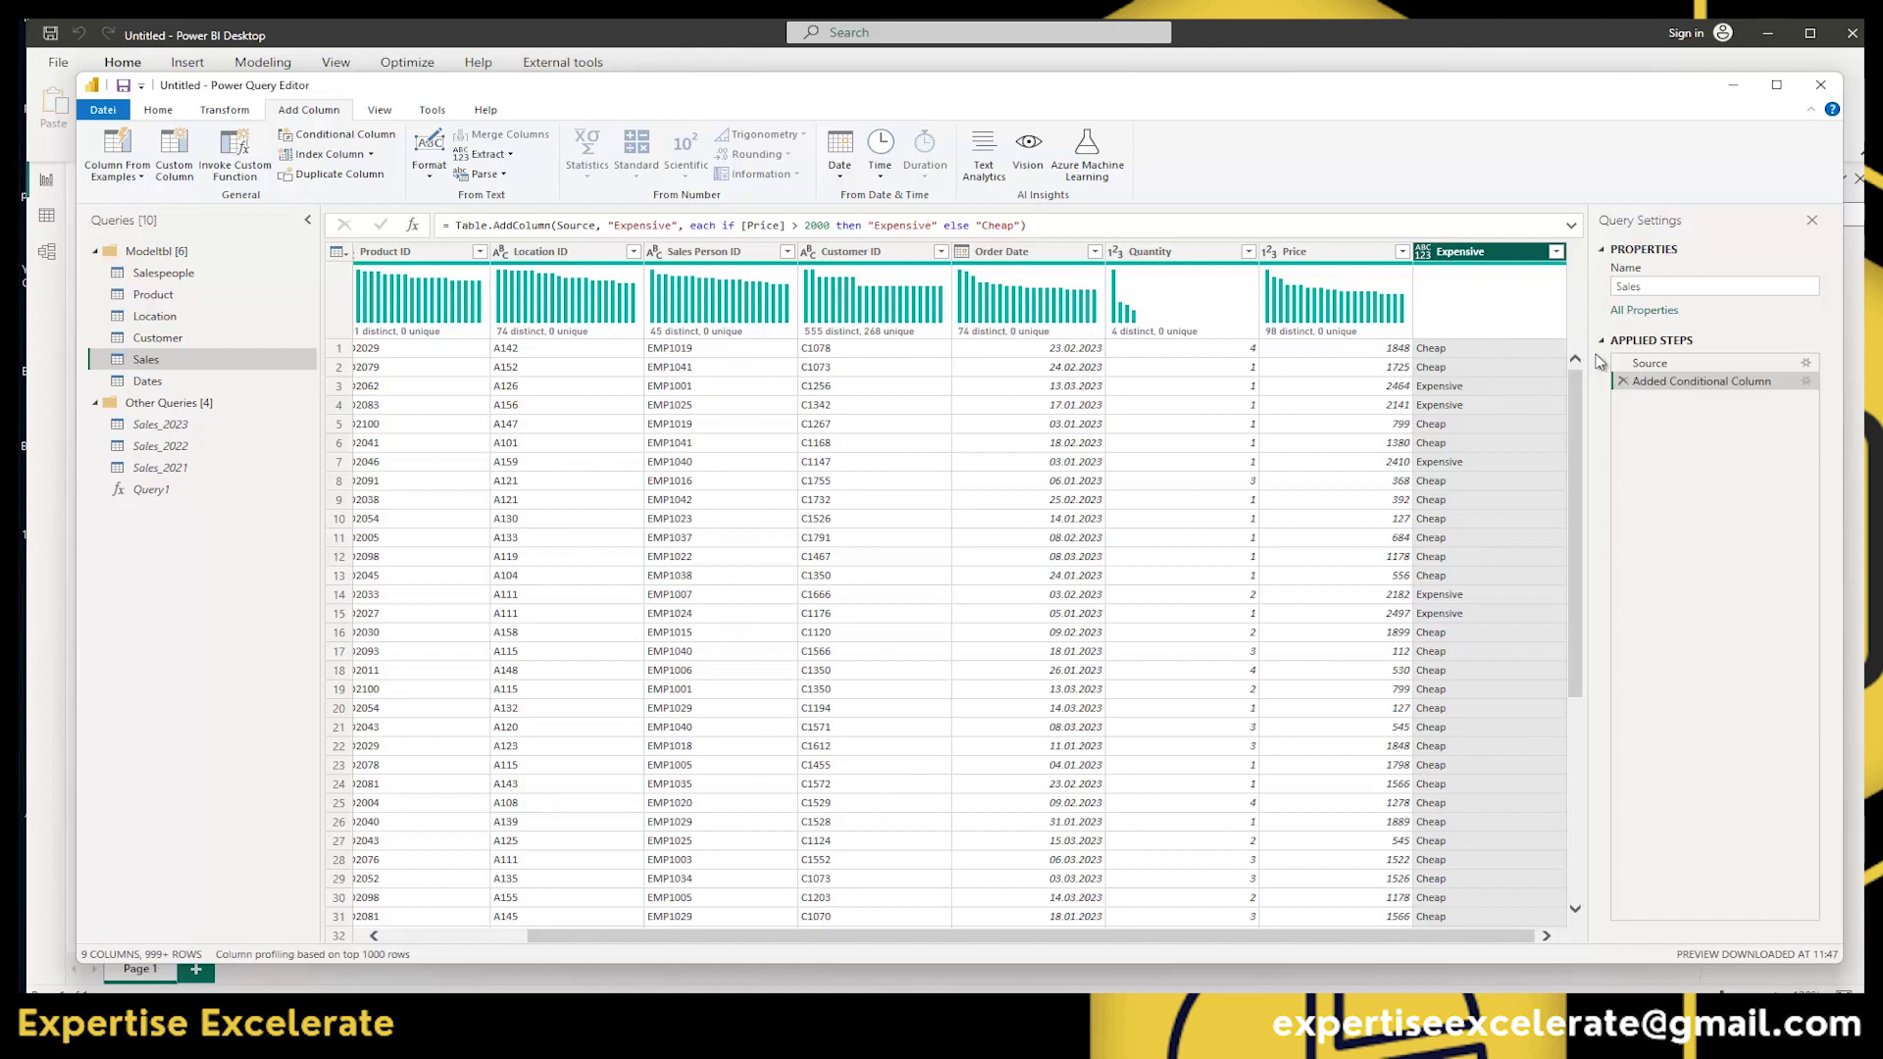
pyautogui.click(1623, 382)
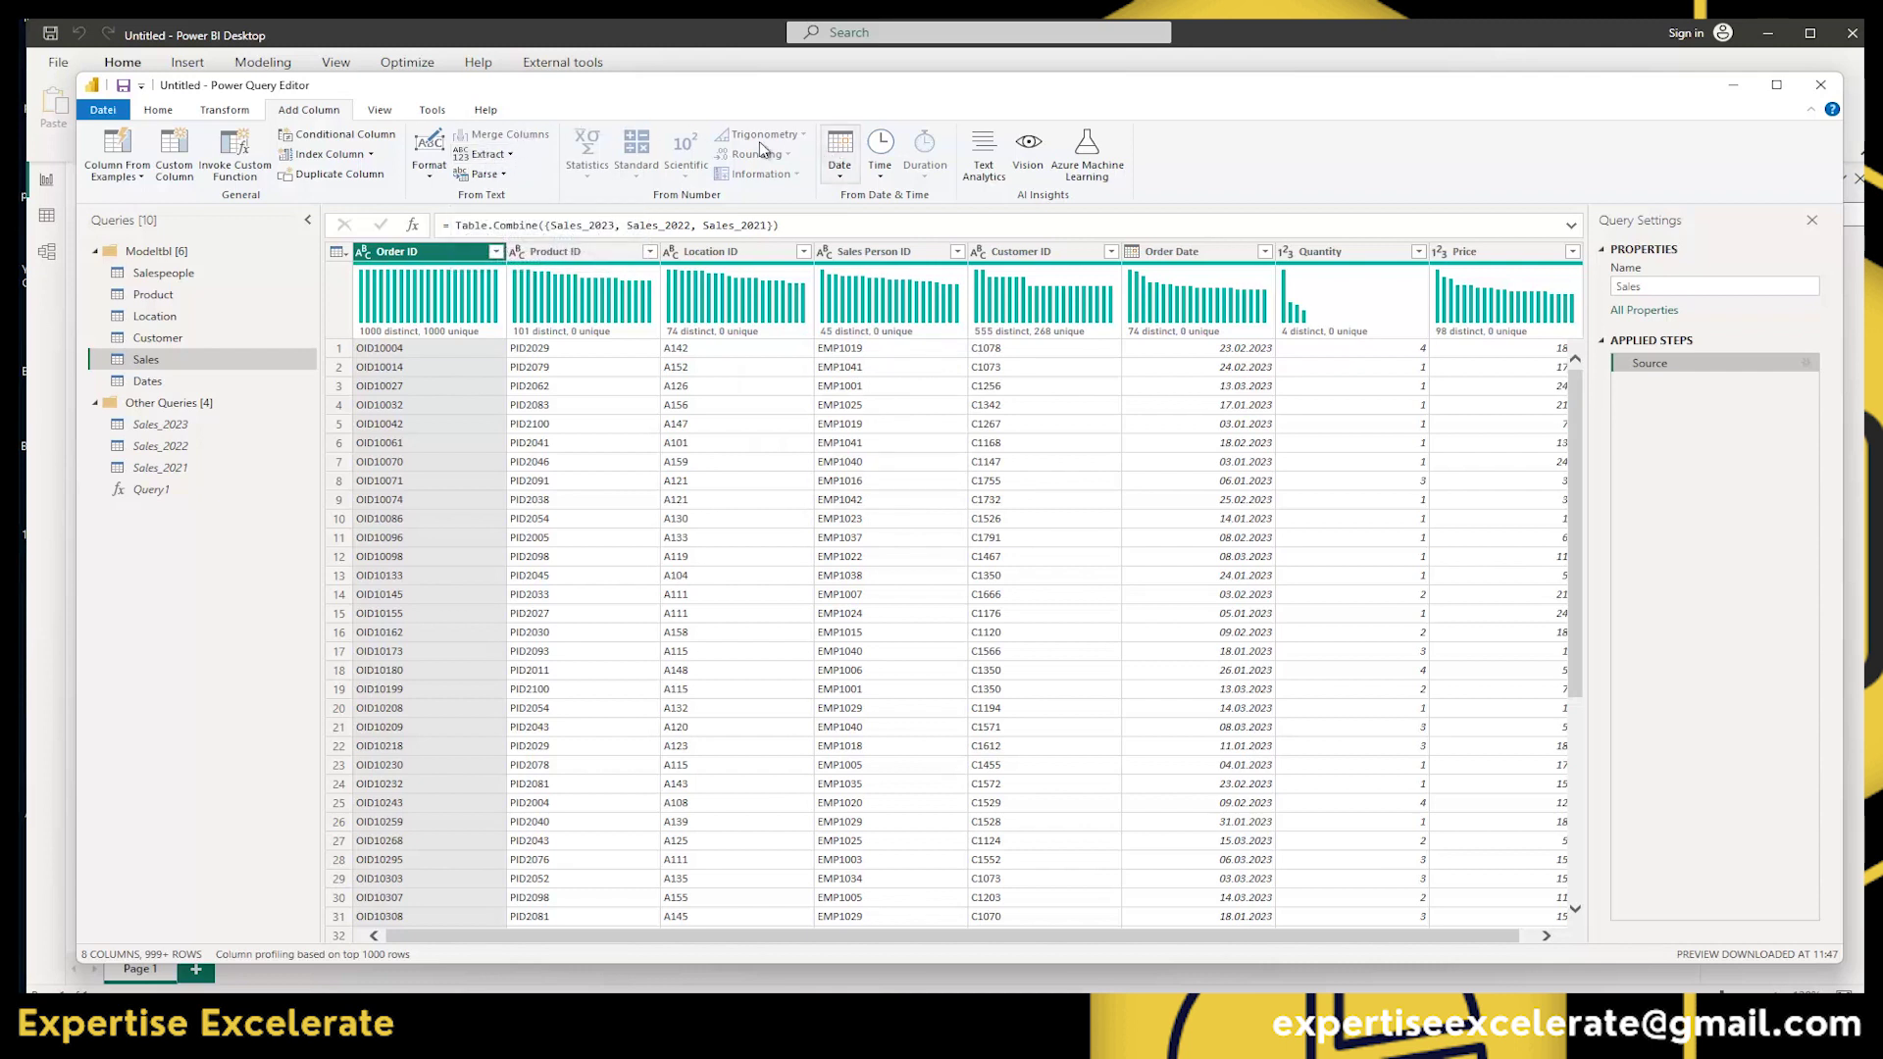
# Compare the Add Column and Transform commands, then dismiss the Date options without changes.
pyautogui.click(214, 110)
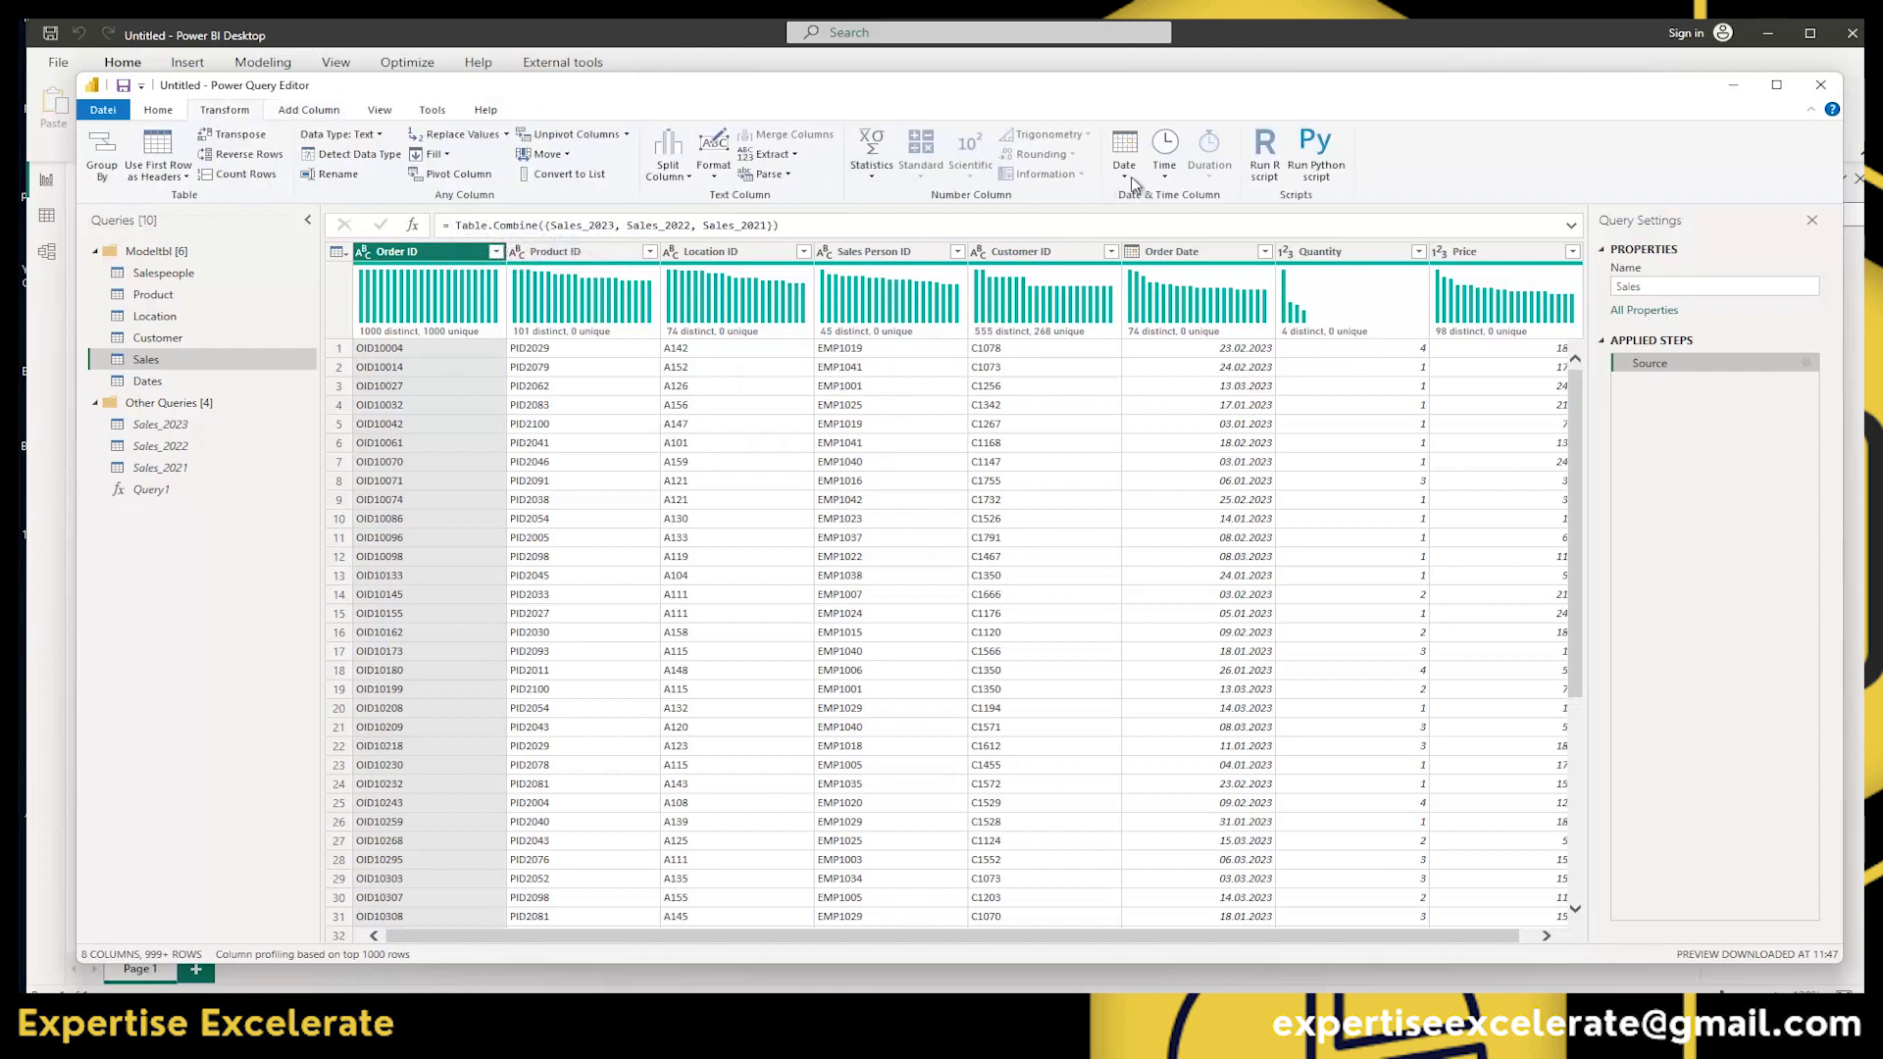
pyautogui.click(326, 112)
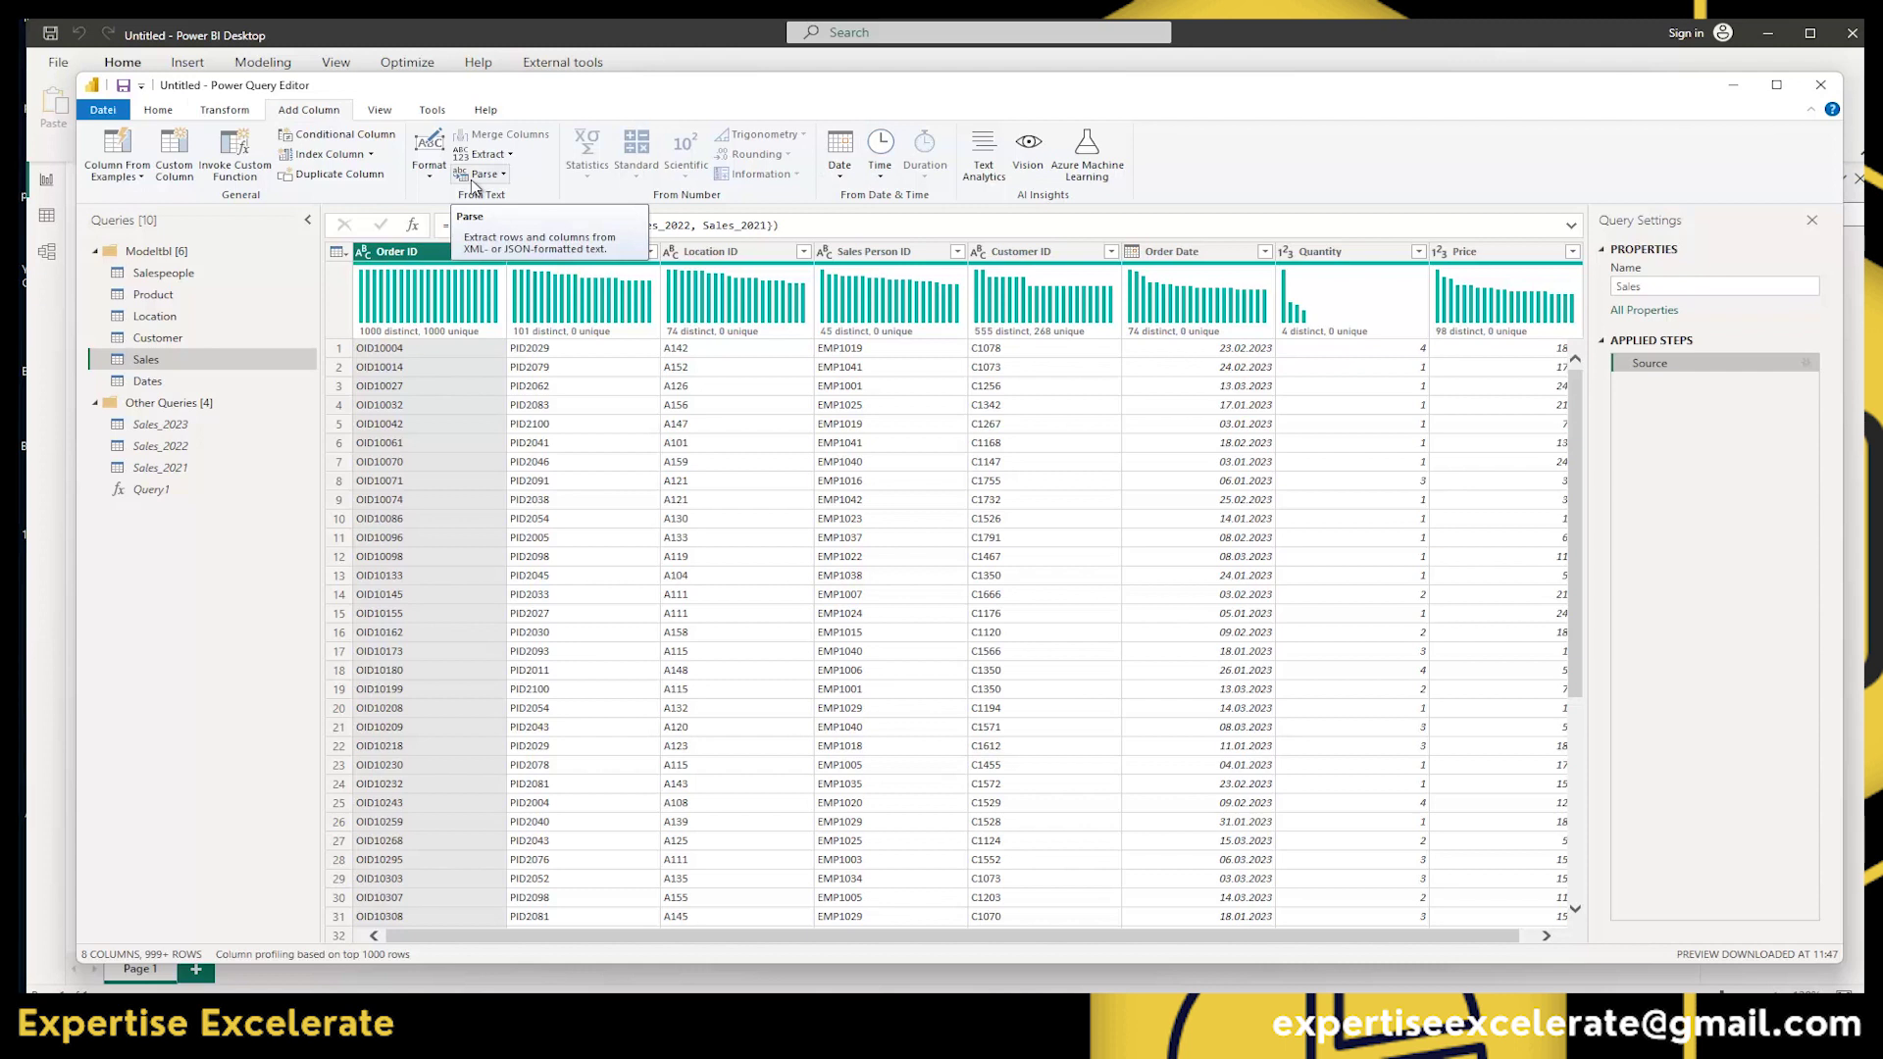
pyautogui.click(239, 113)
pyautogui.click(310, 111)
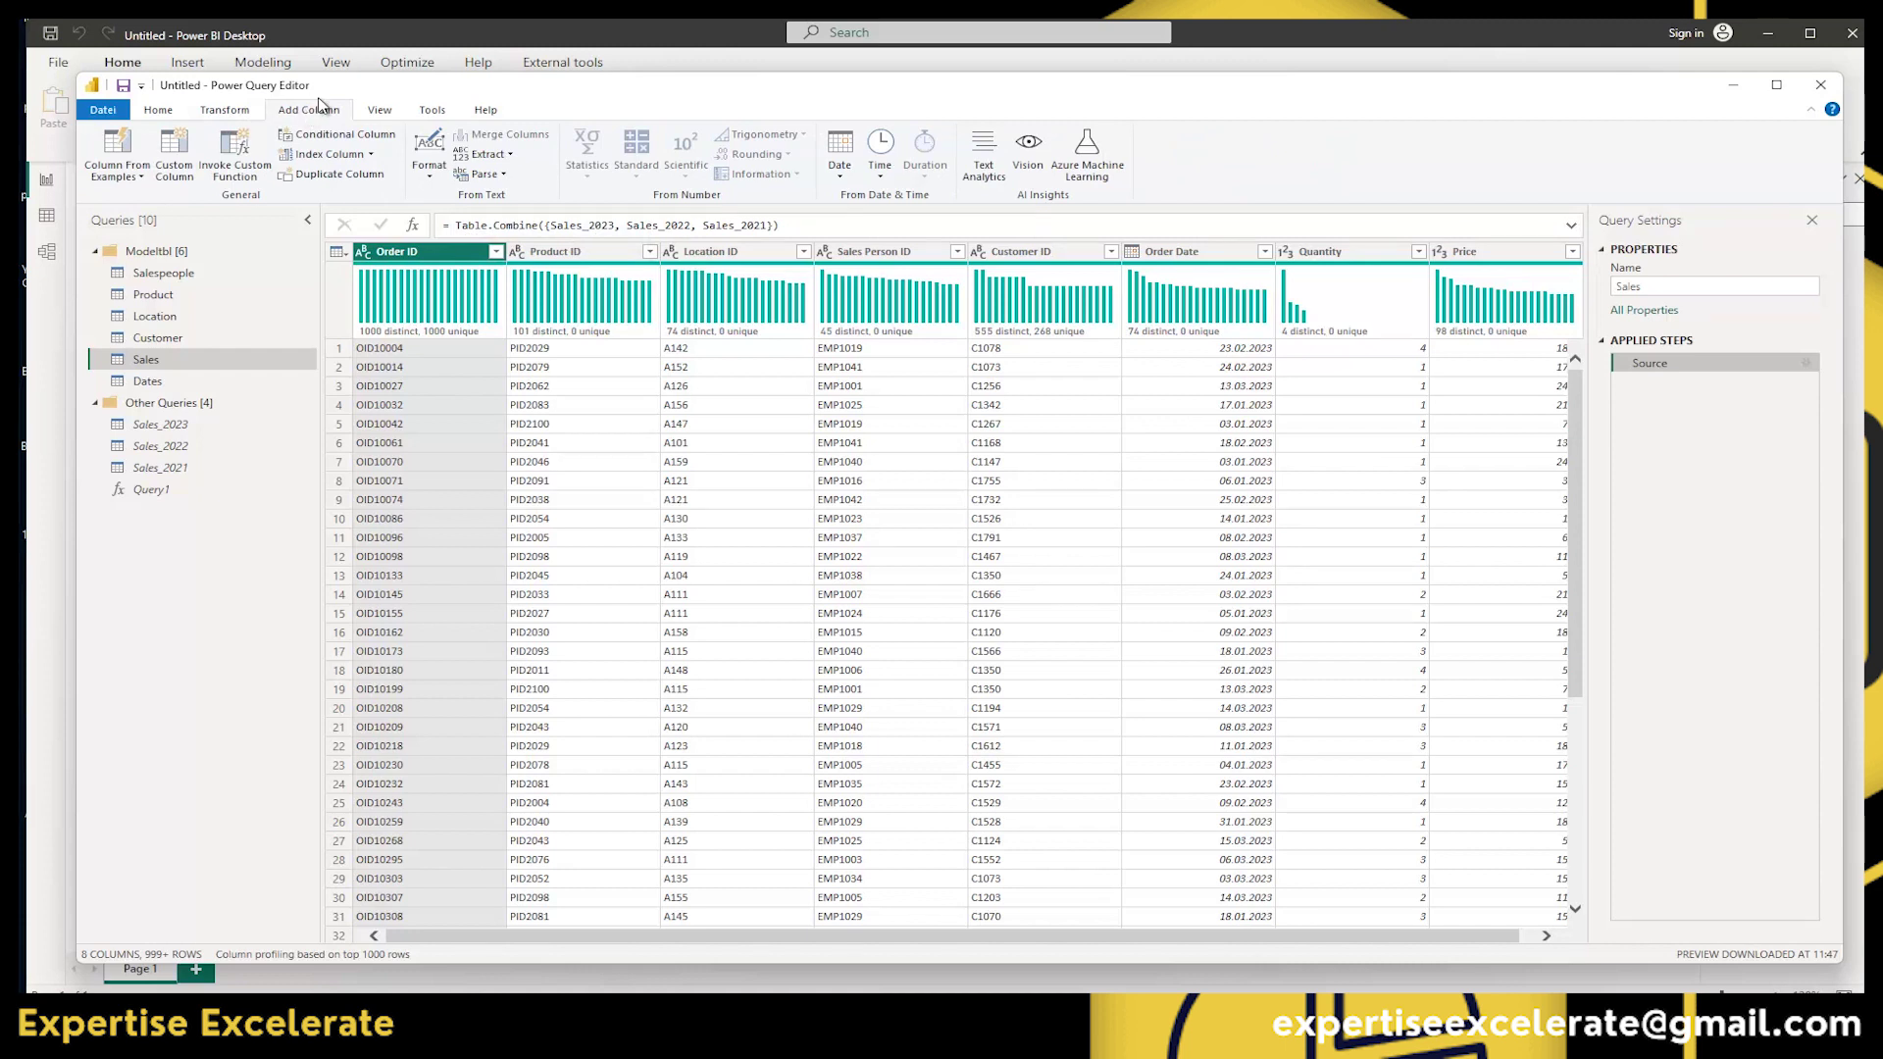
pyautogui.click(218, 110)
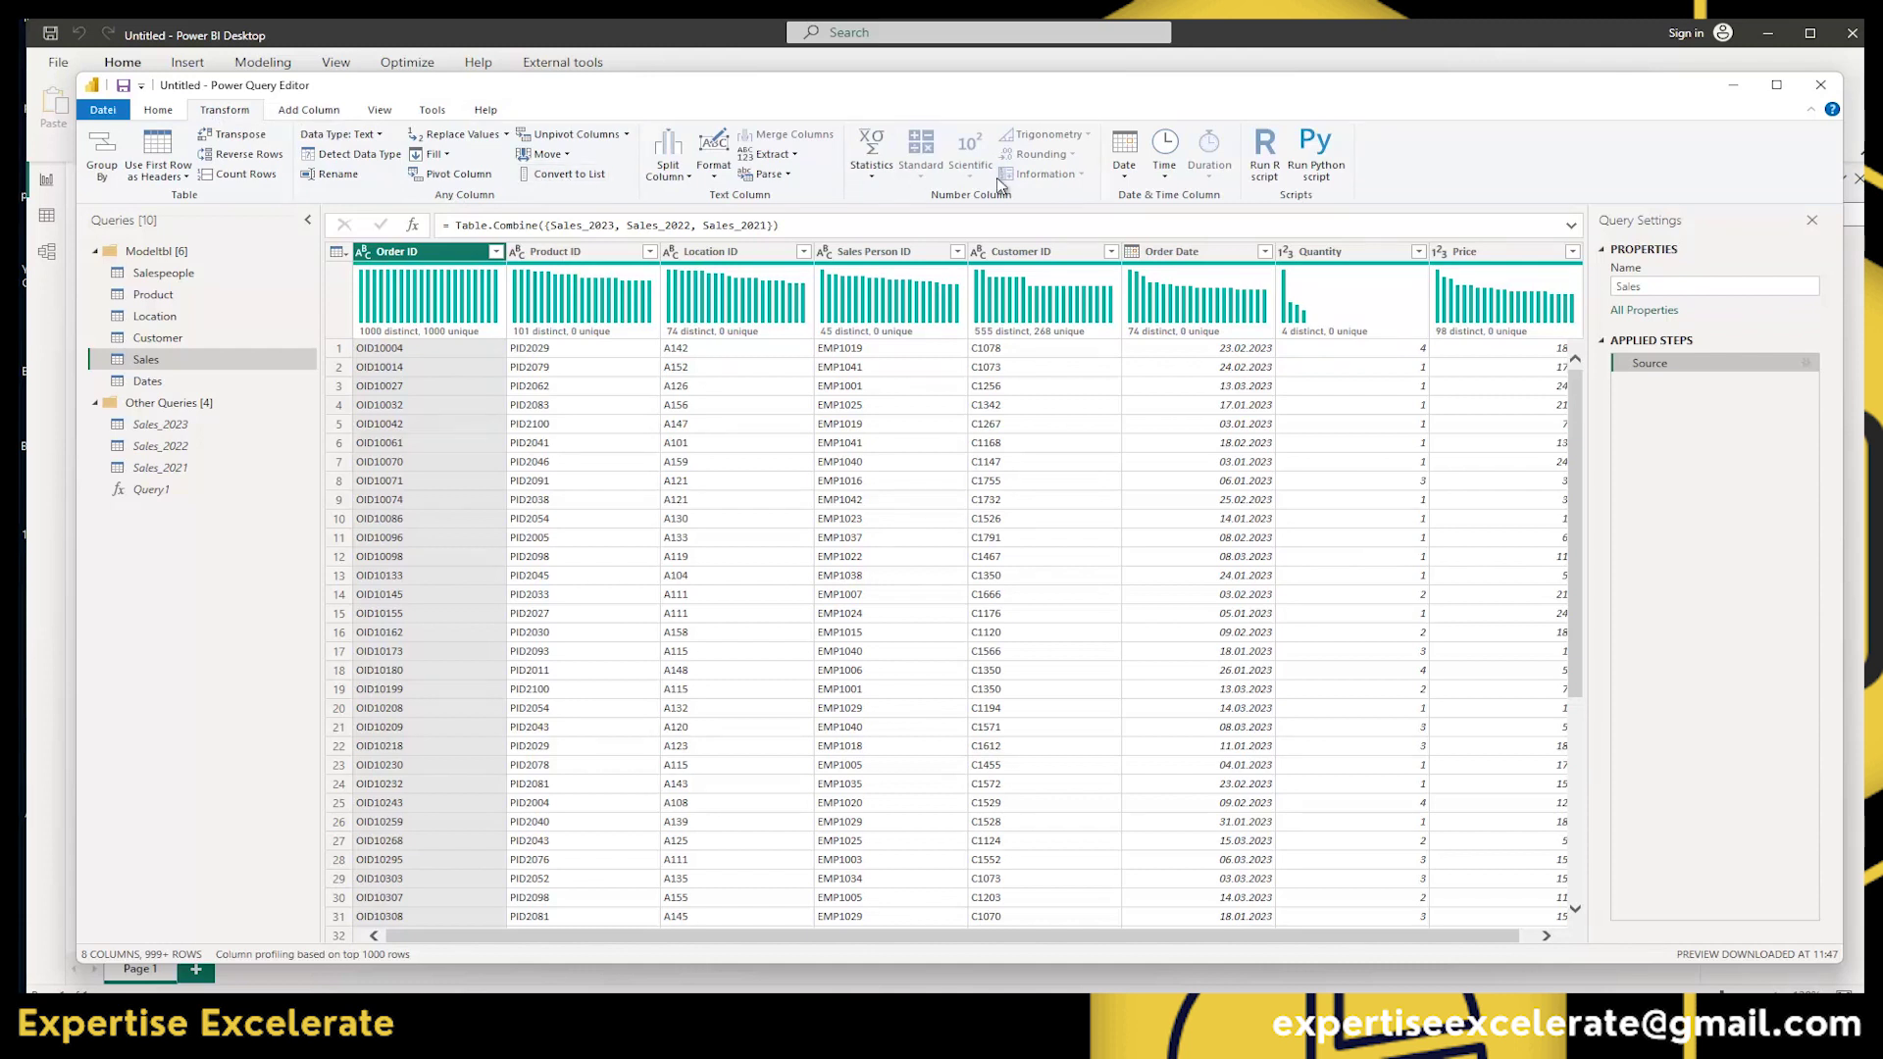
pyautogui.click(1128, 175)
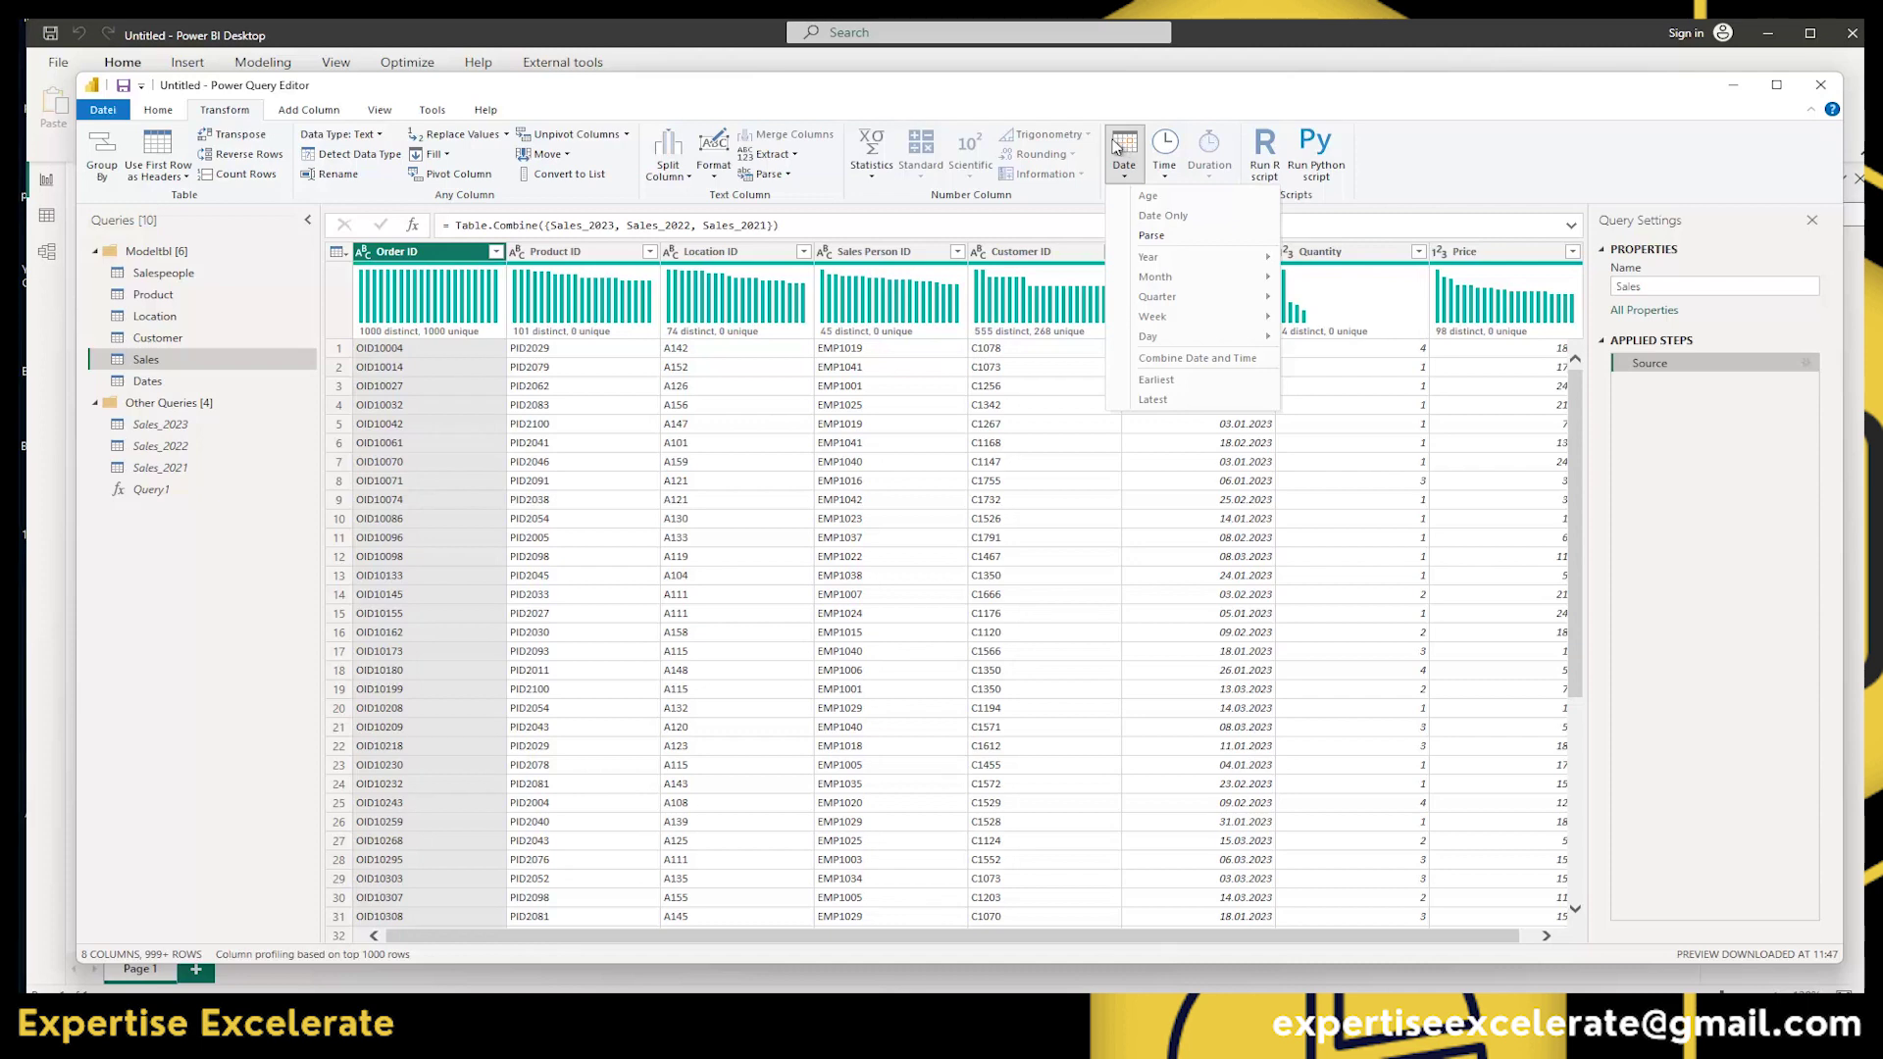
pyautogui.click(978, 943)
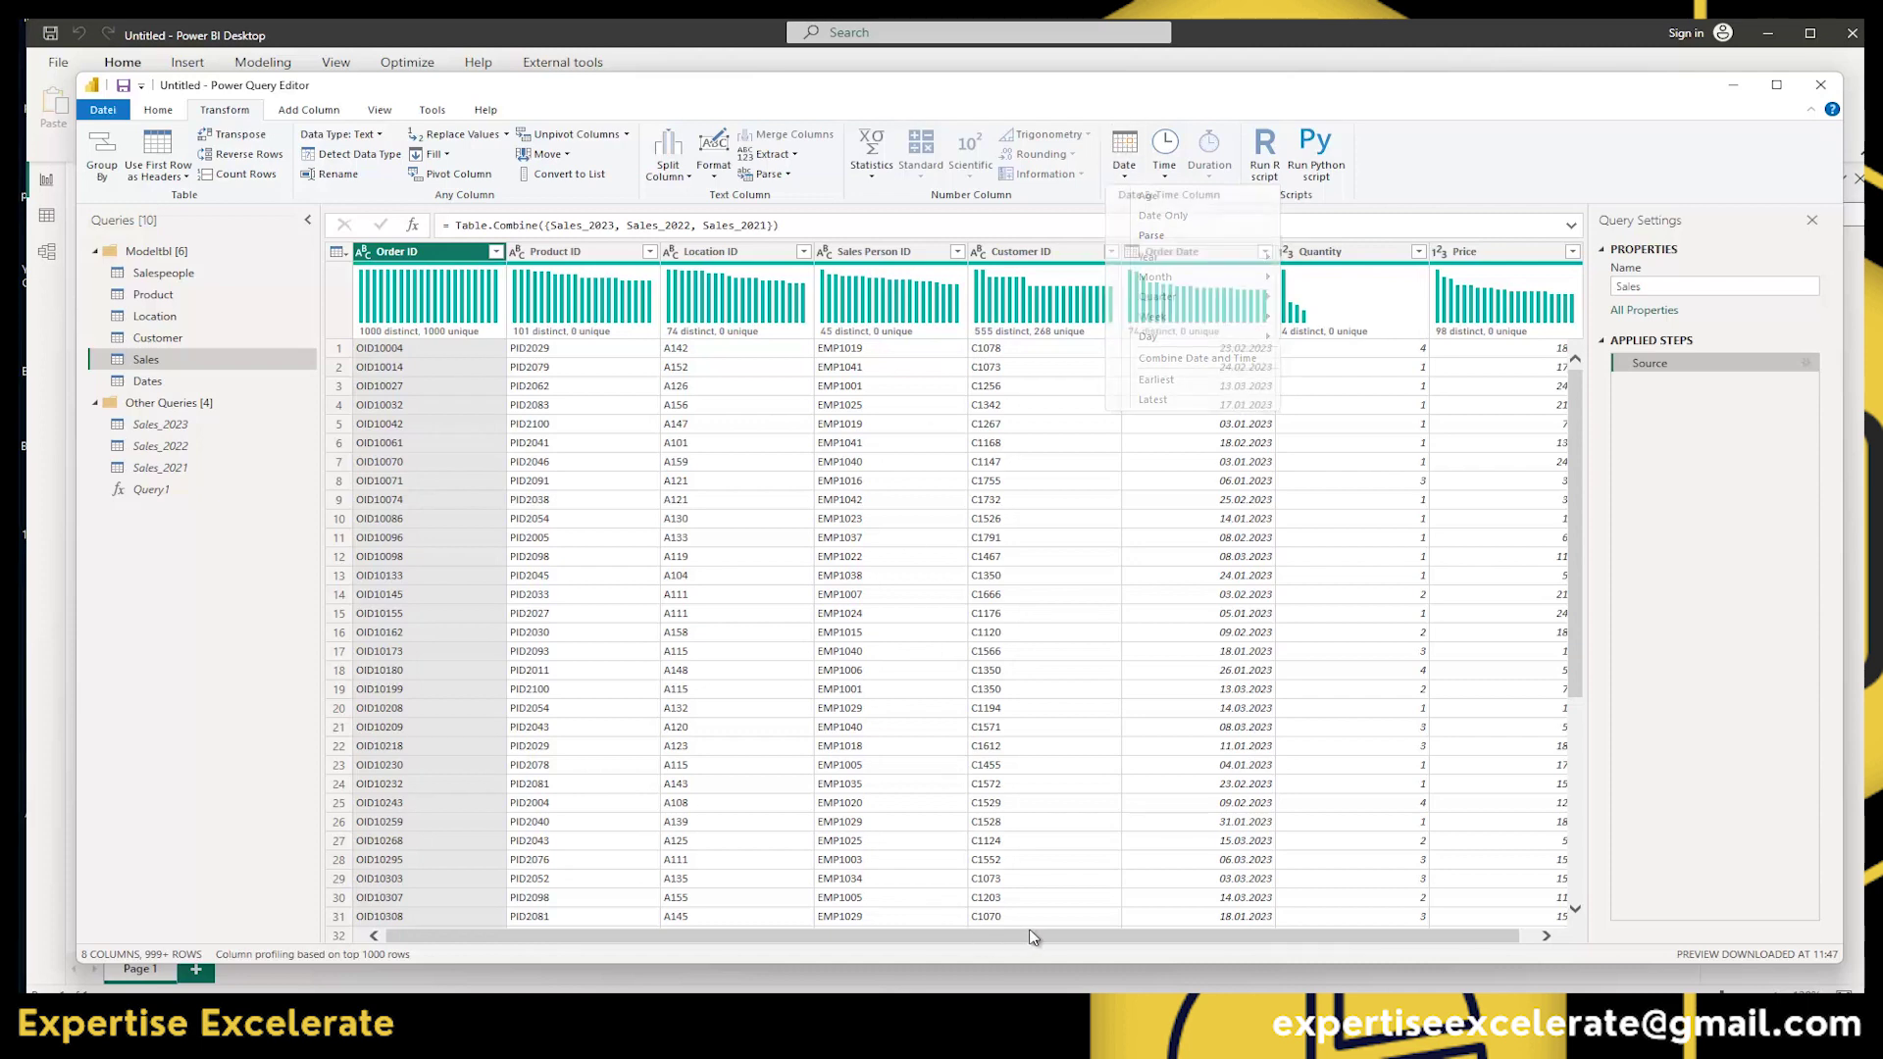
pyautogui.click(1137, 257)
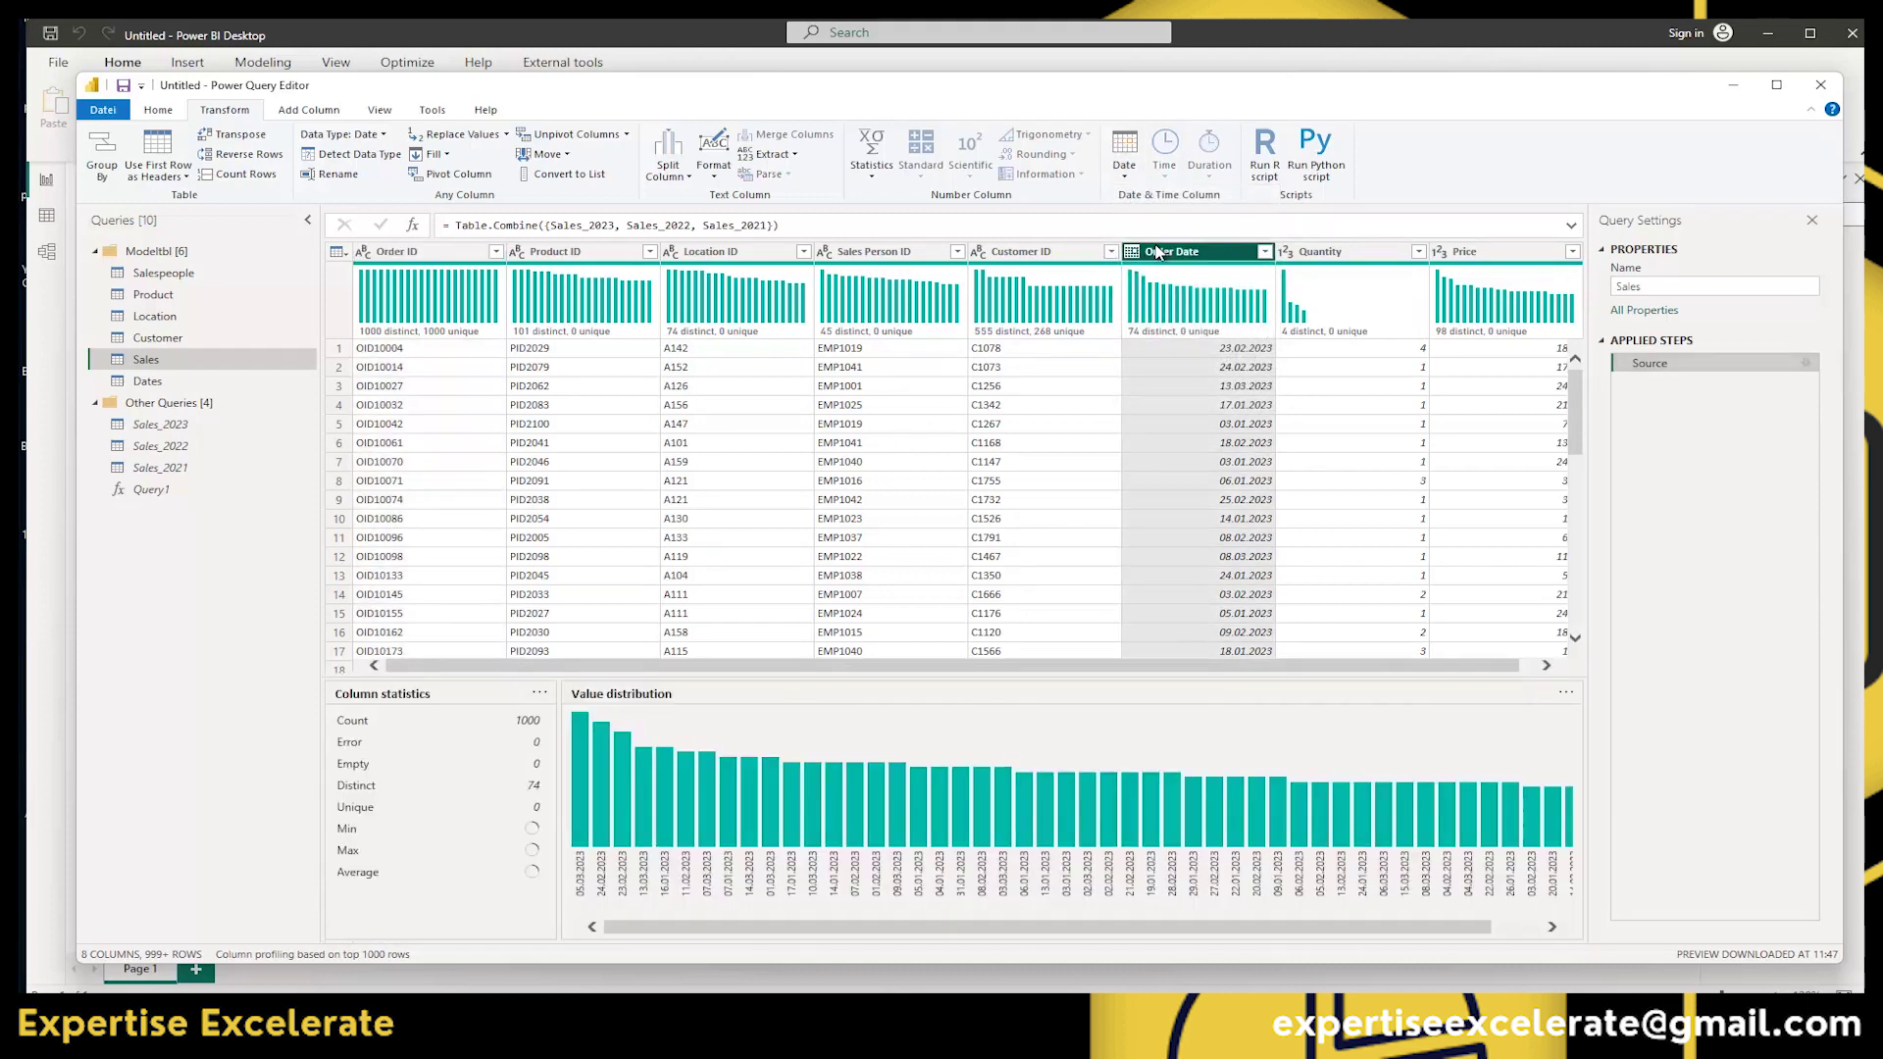
pyautogui.click(1126, 162)
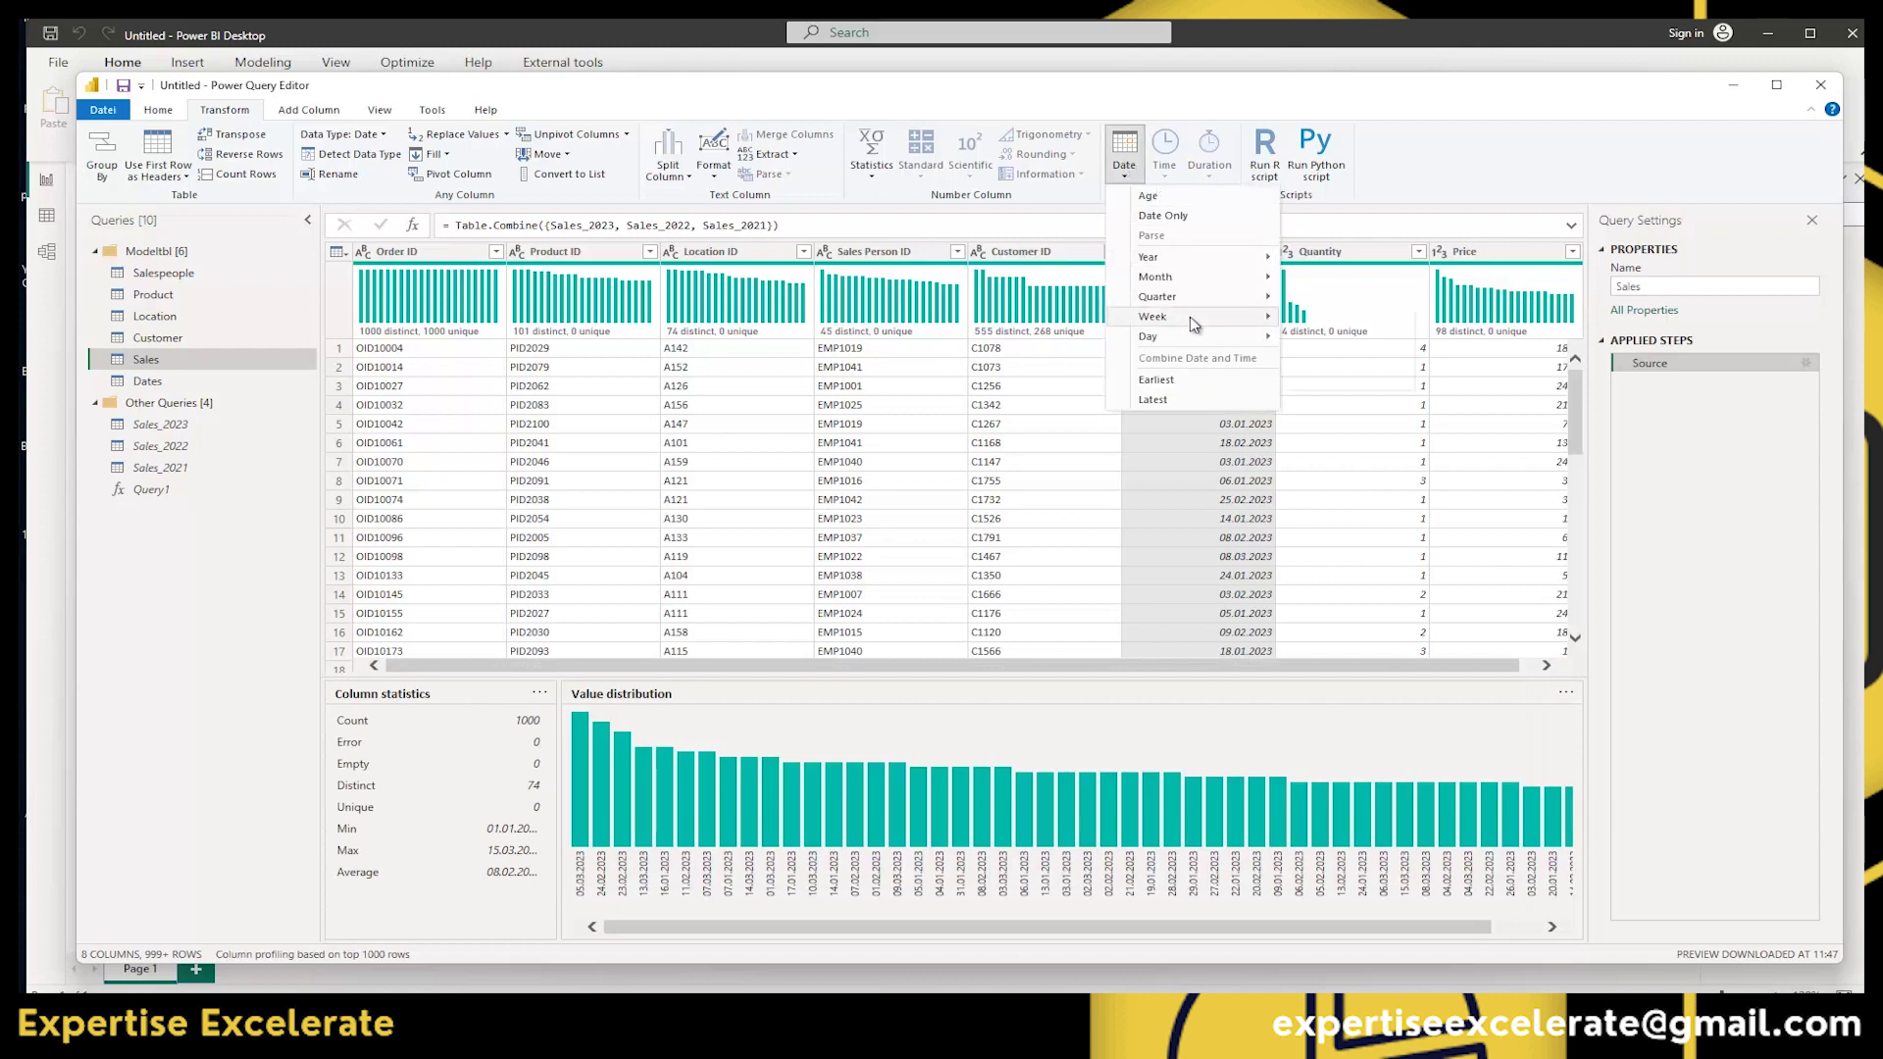
pyautogui.moveTo(1172, 276)
pyautogui.click(304, 110)
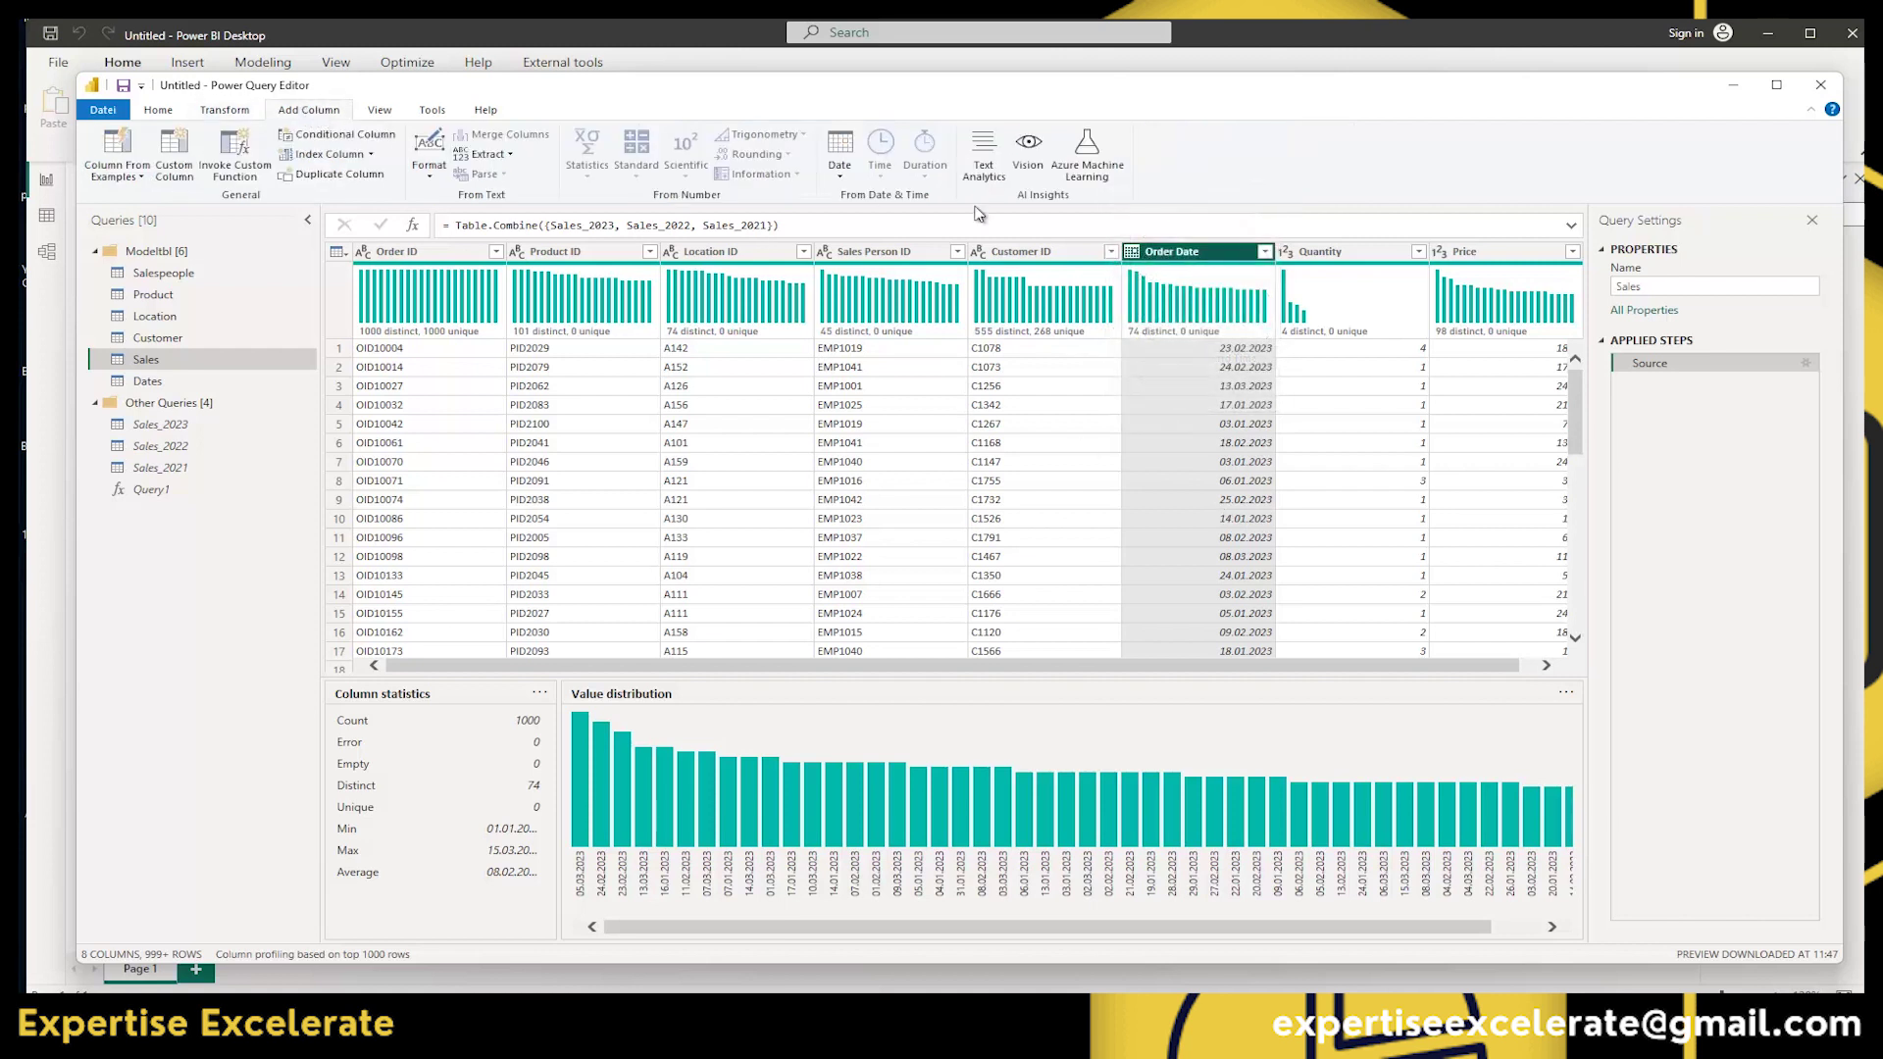
pyautogui.click(843, 180)
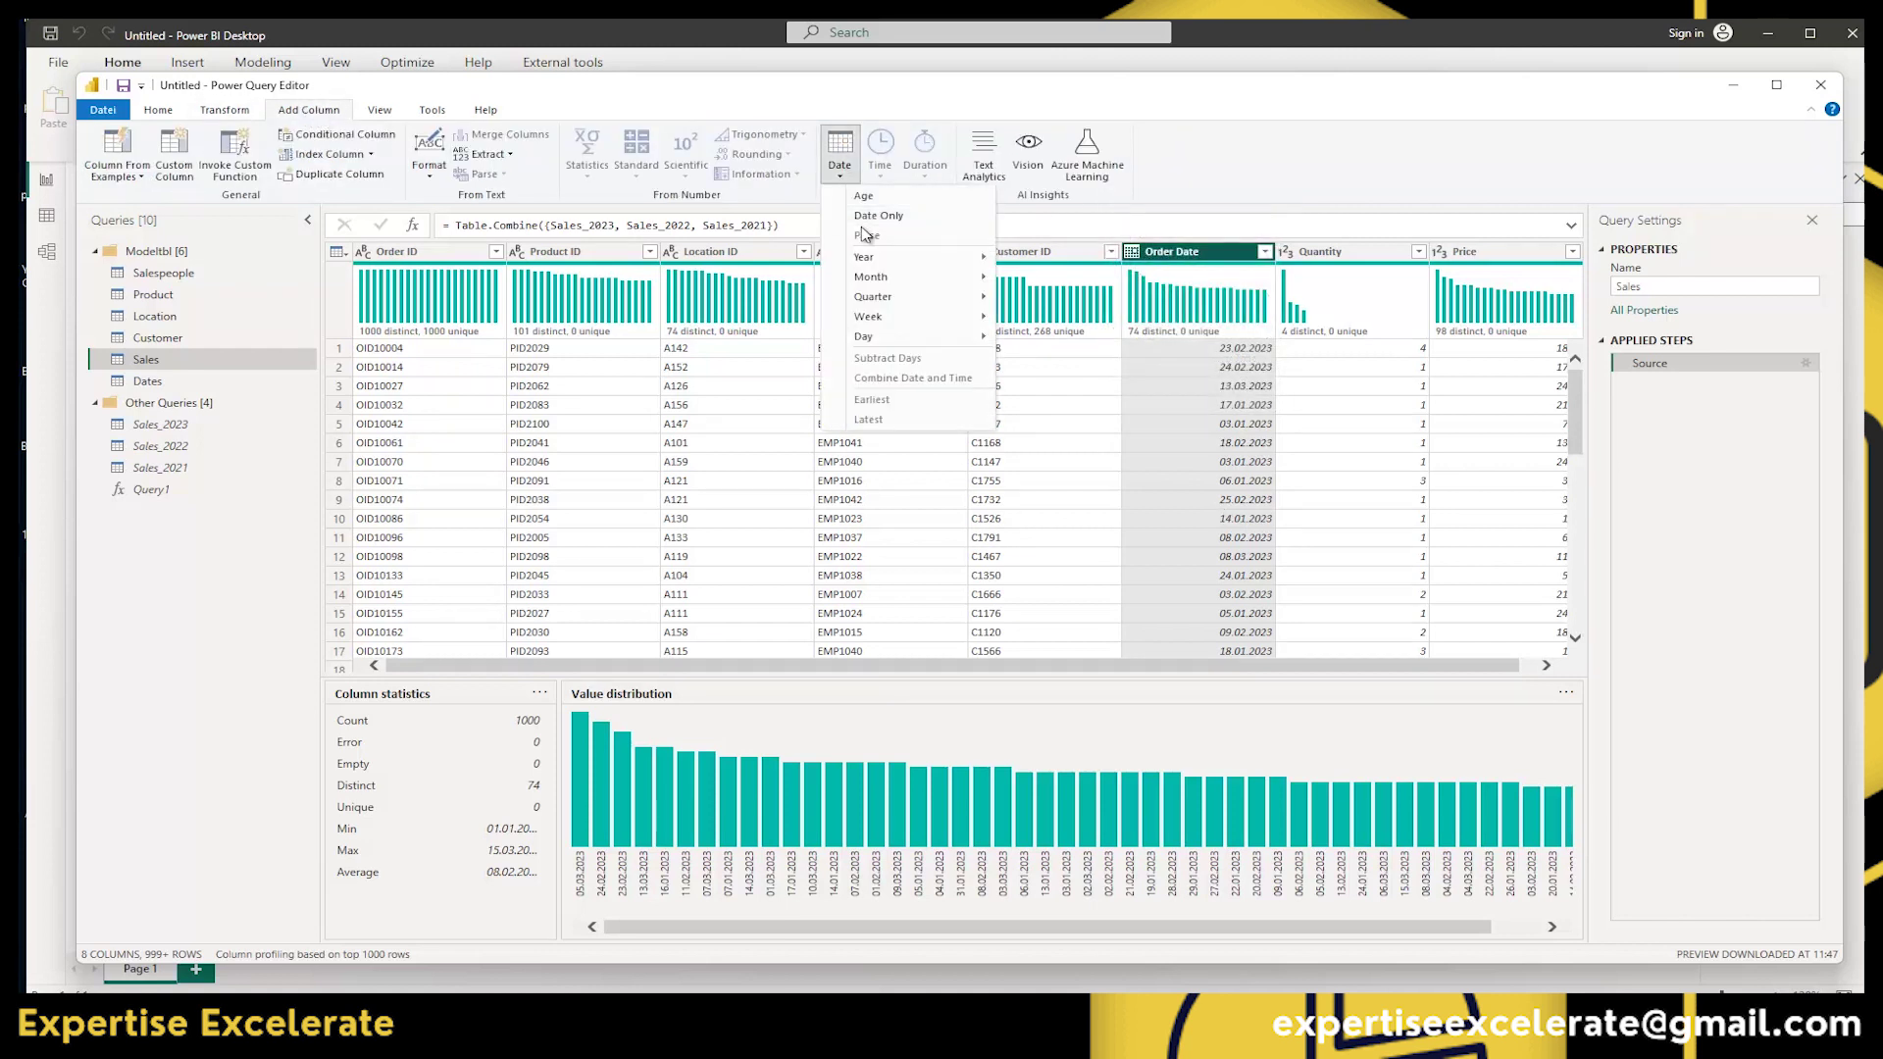
pyautogui.moveTo(958, 266)
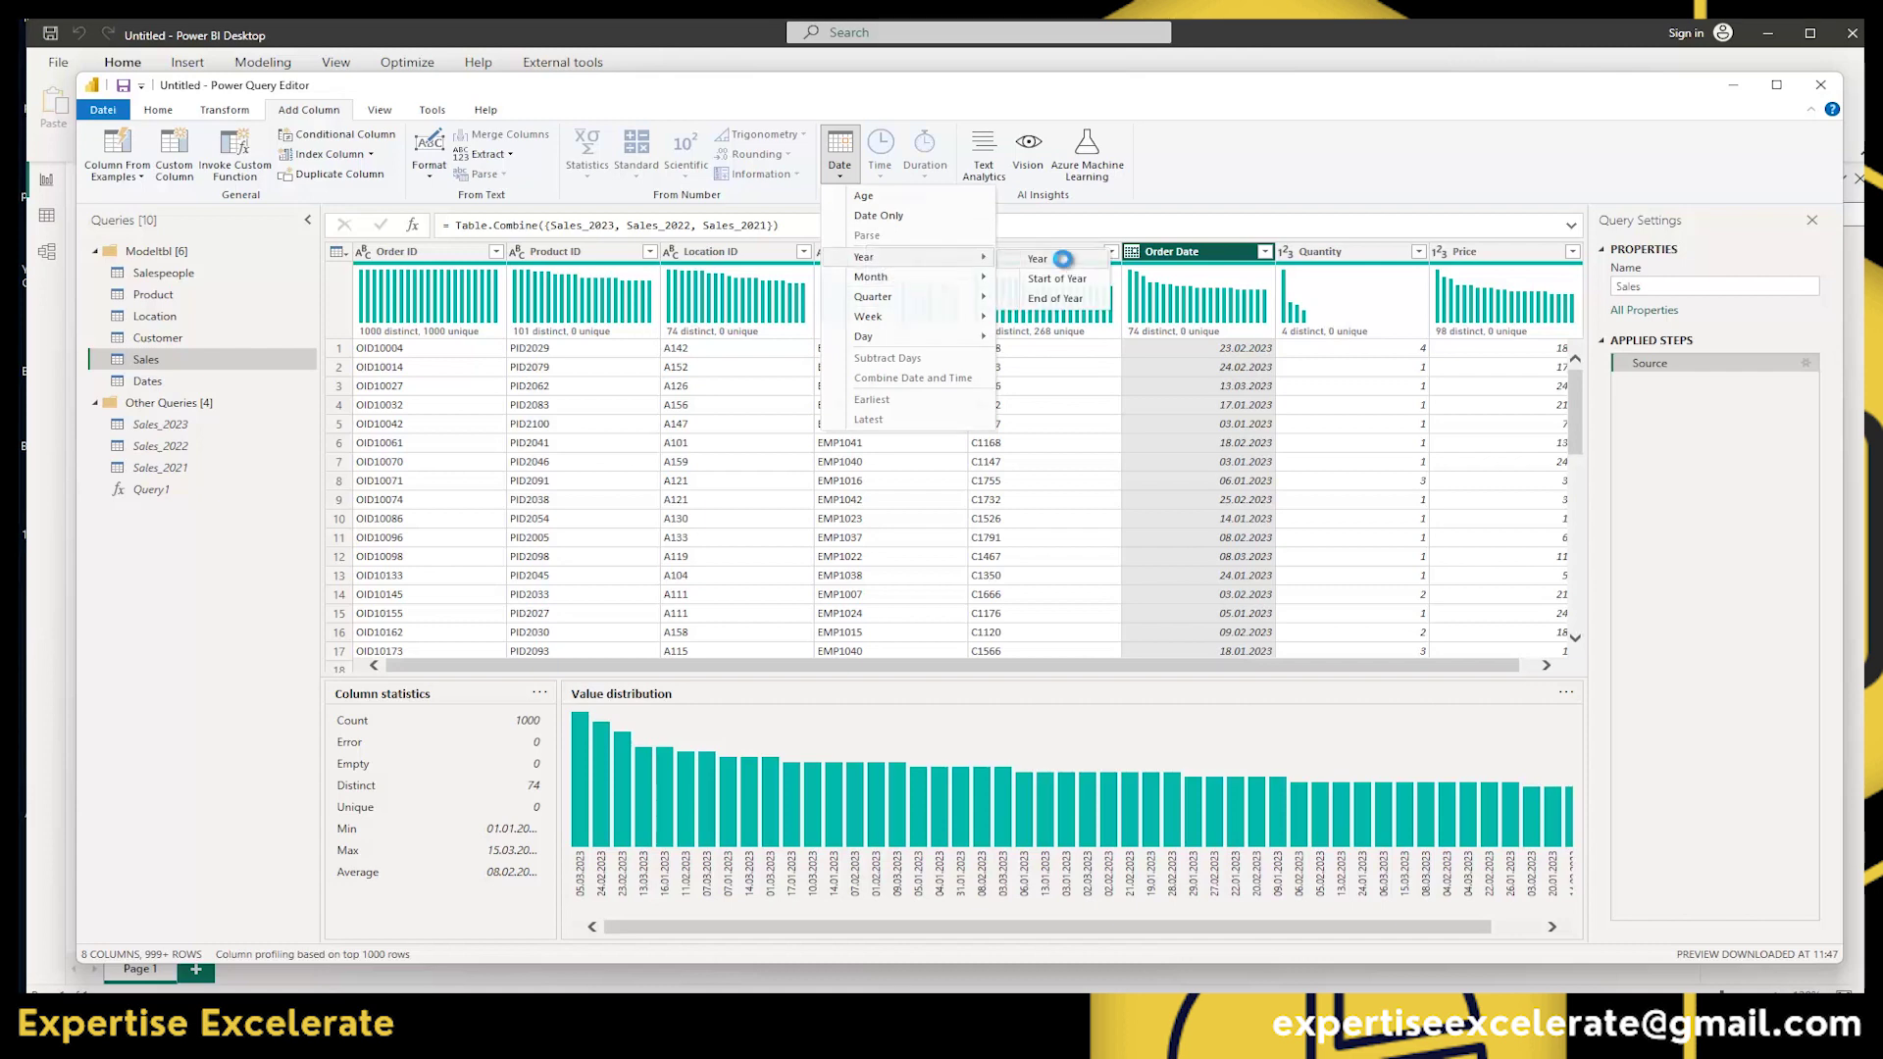
pyautogui.click(1064, 259)
pyautogui.click(1028, 260)
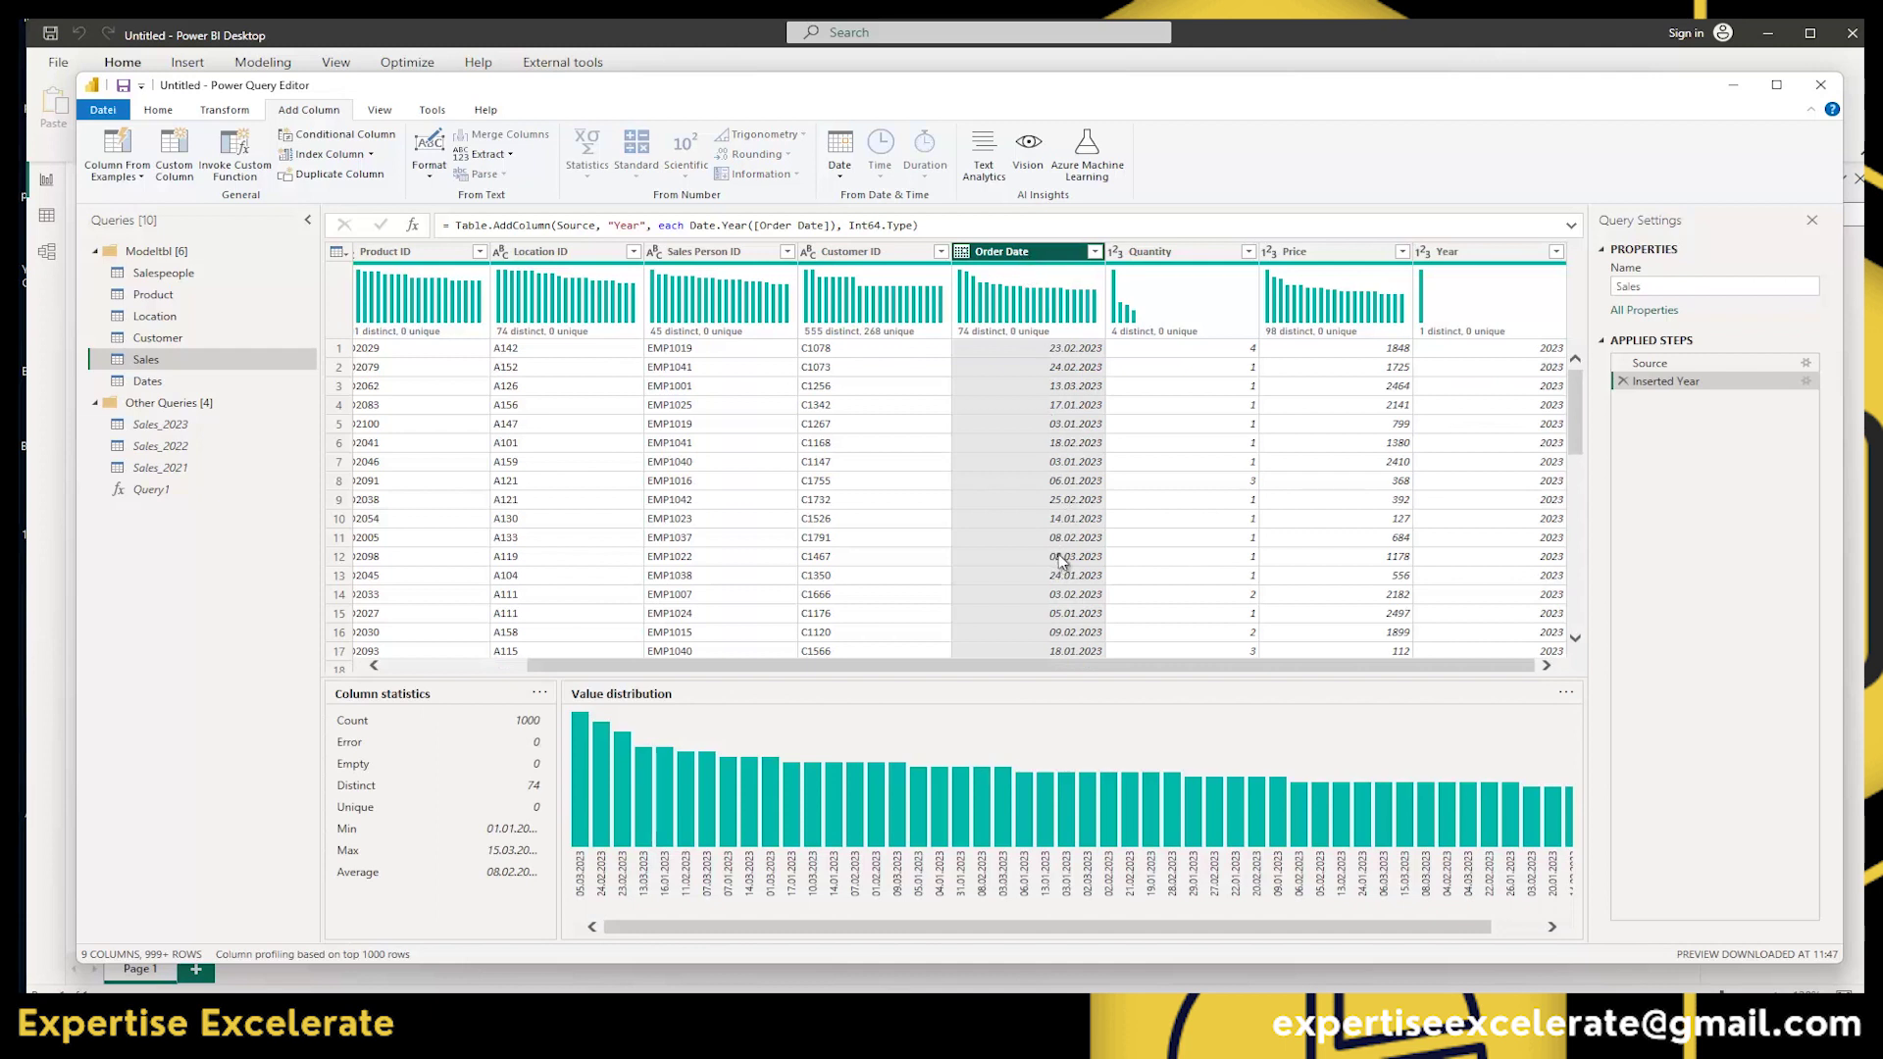
pyautogui.click(1478, 284)
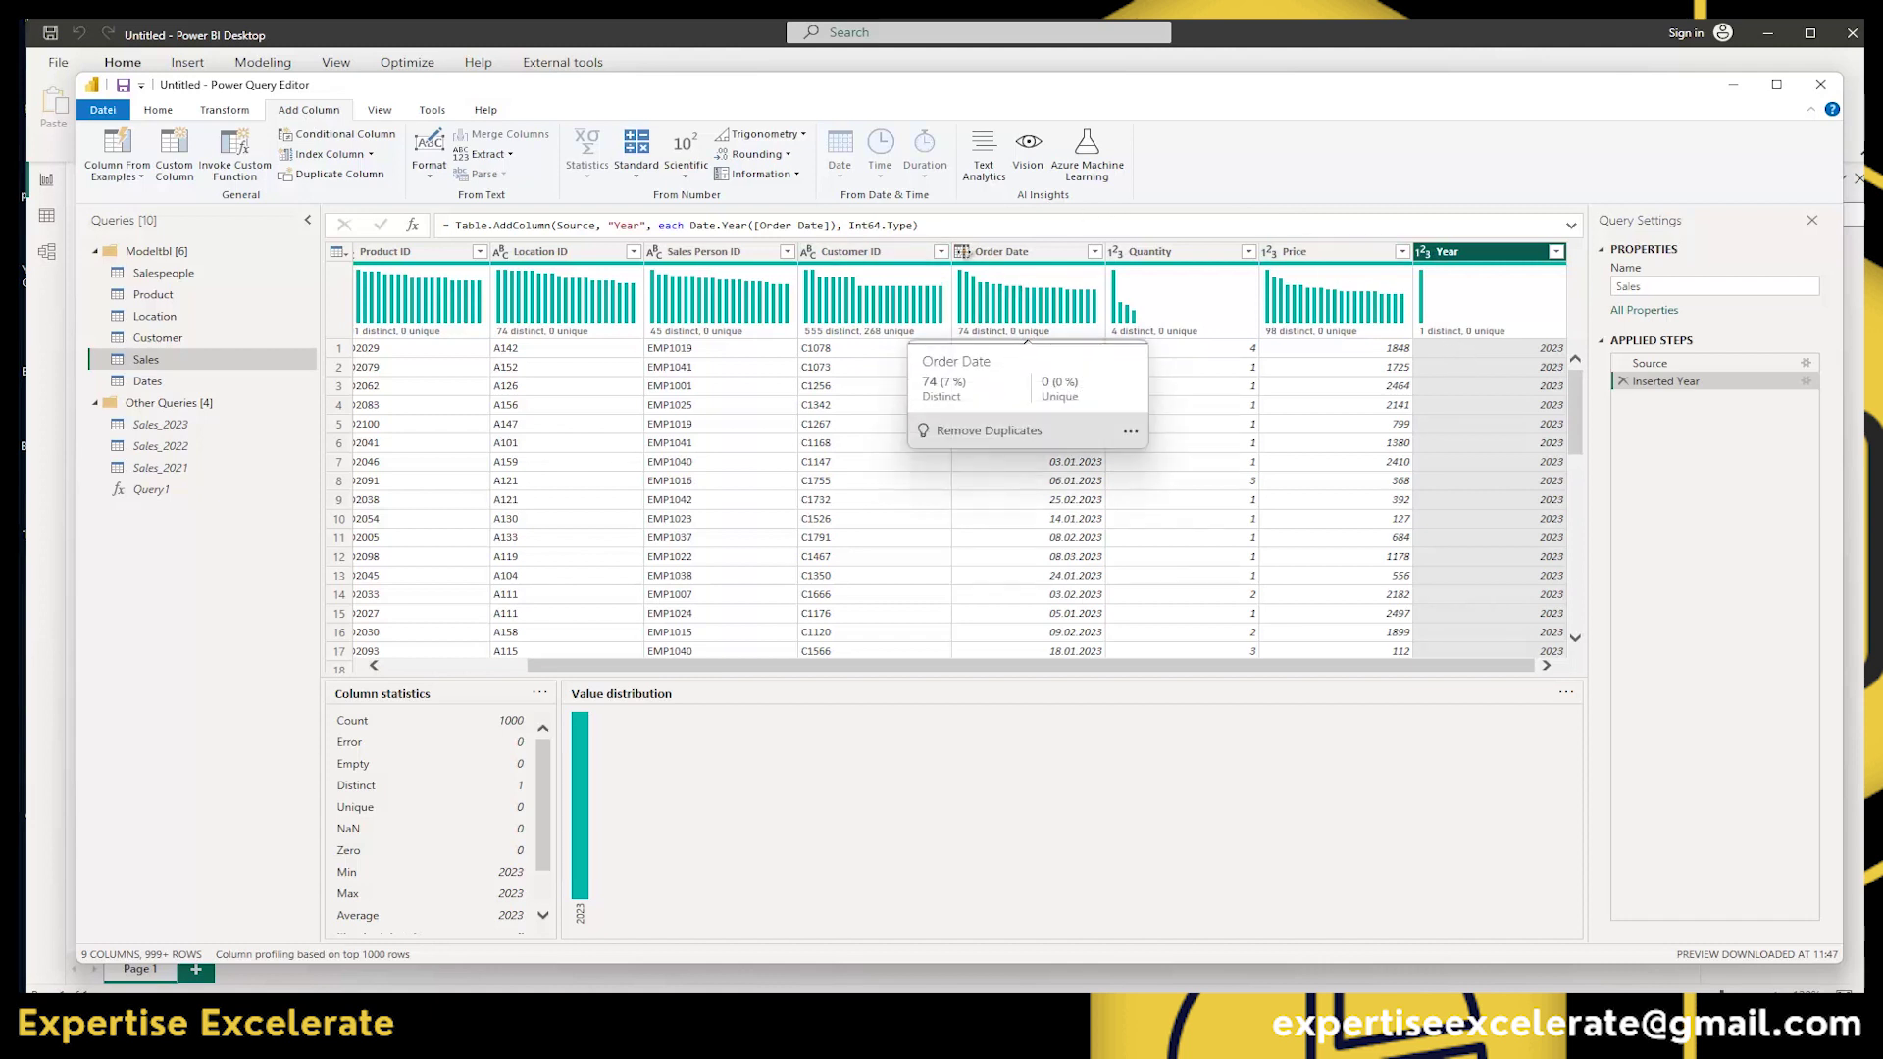
pyautogui.click(231, 111)
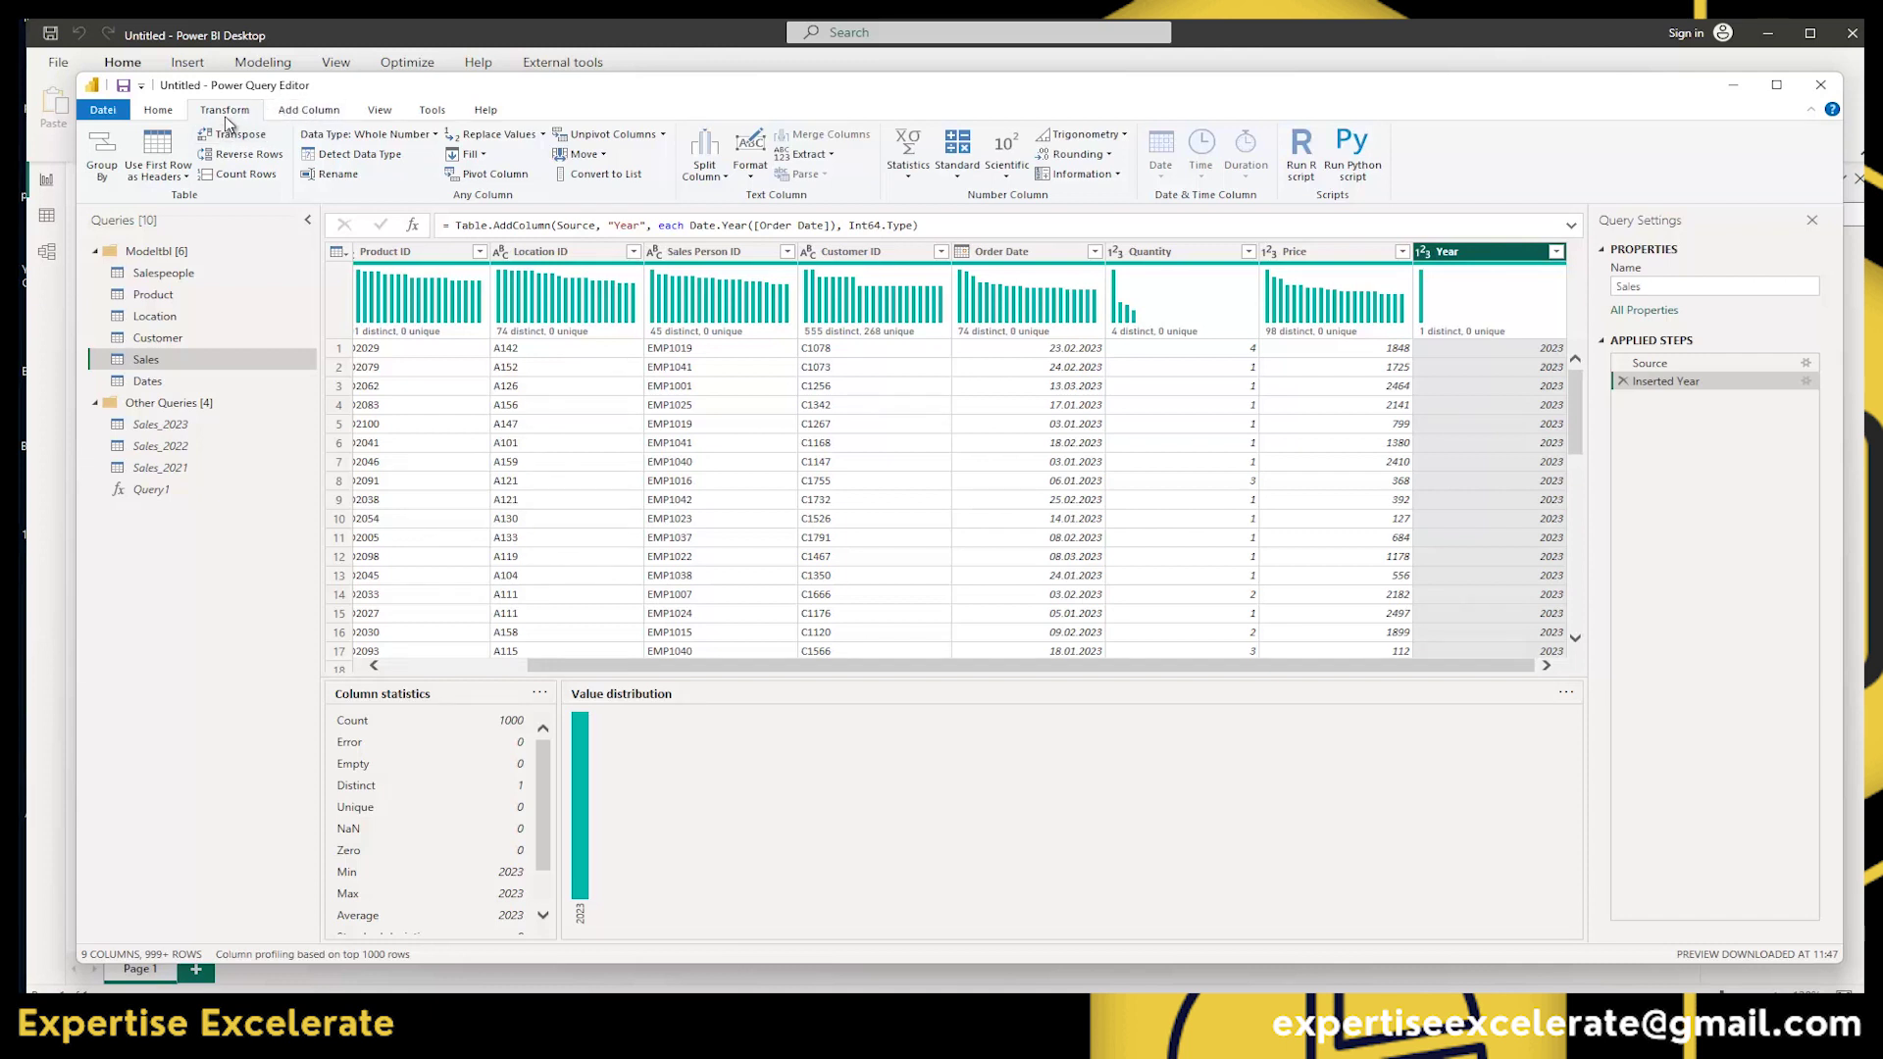
pyautogui.click(1623, 382)
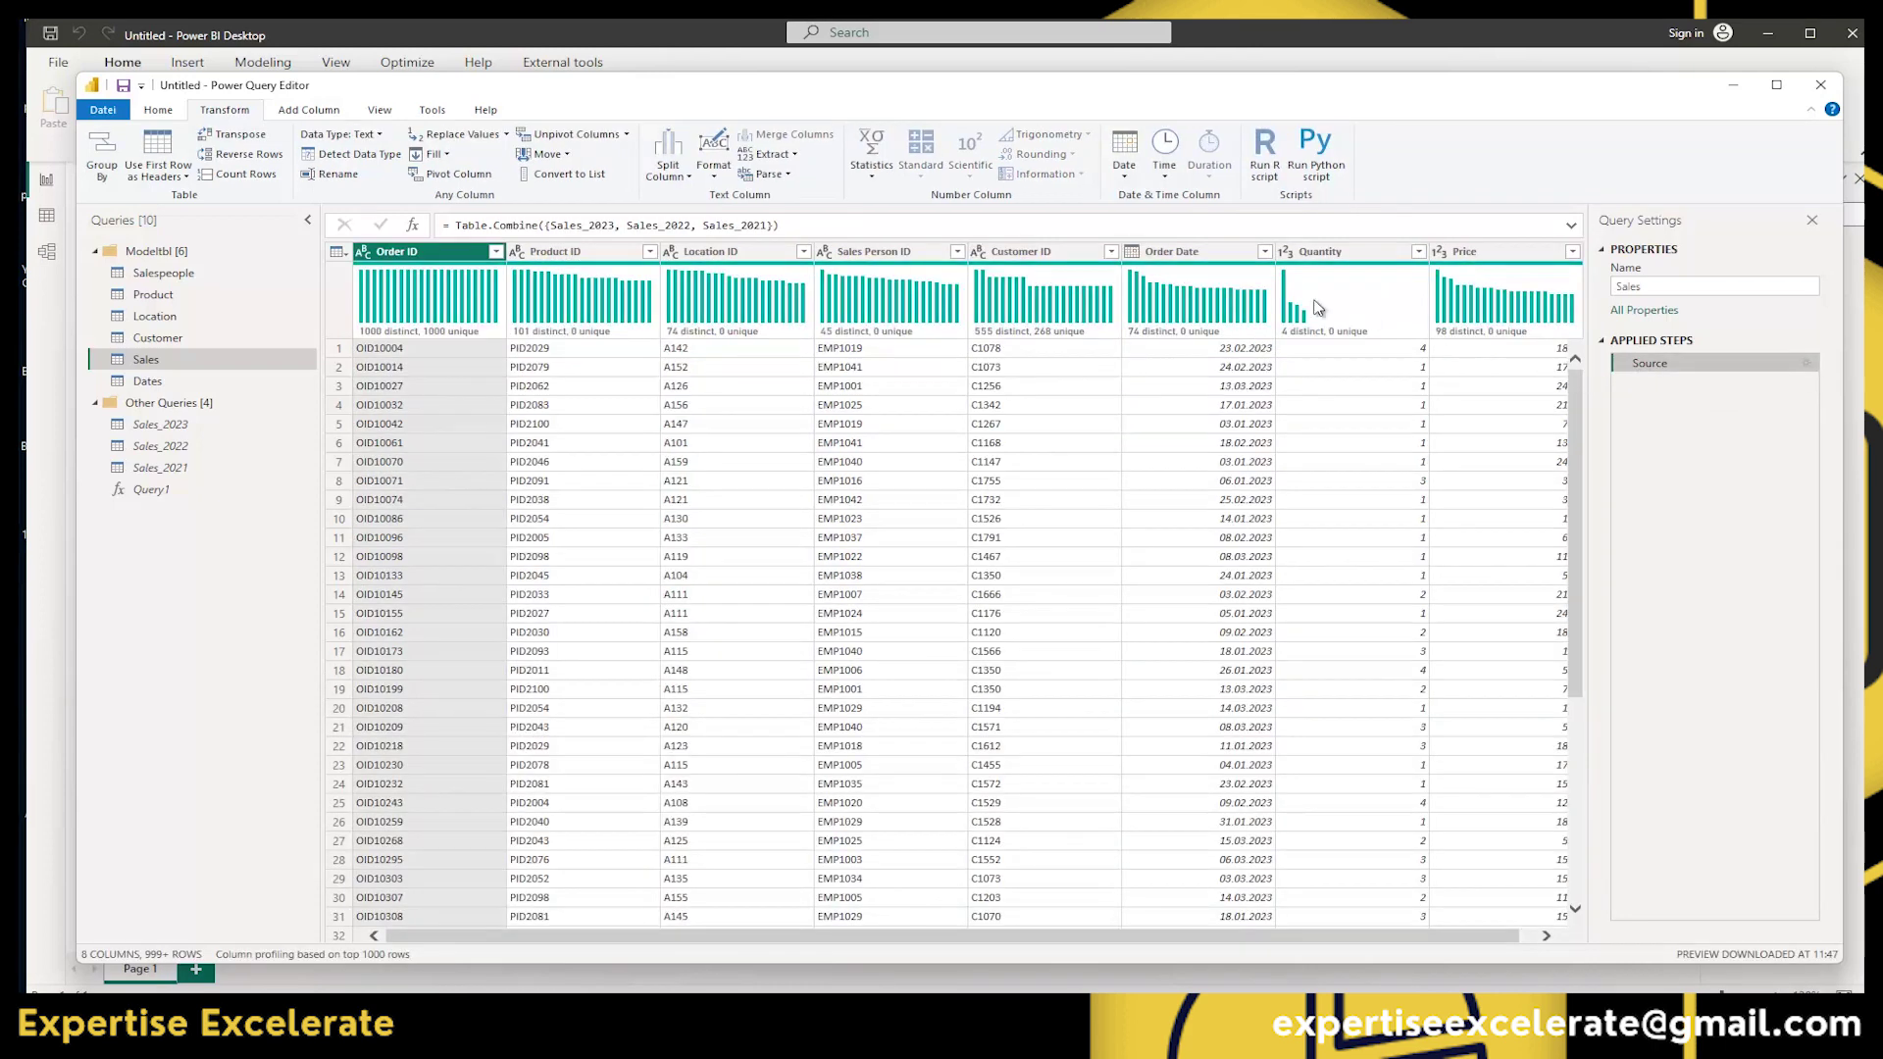
# On the View tab, turn the formula bar and column distribution off and back on.
pyautogui.click(381, 112)
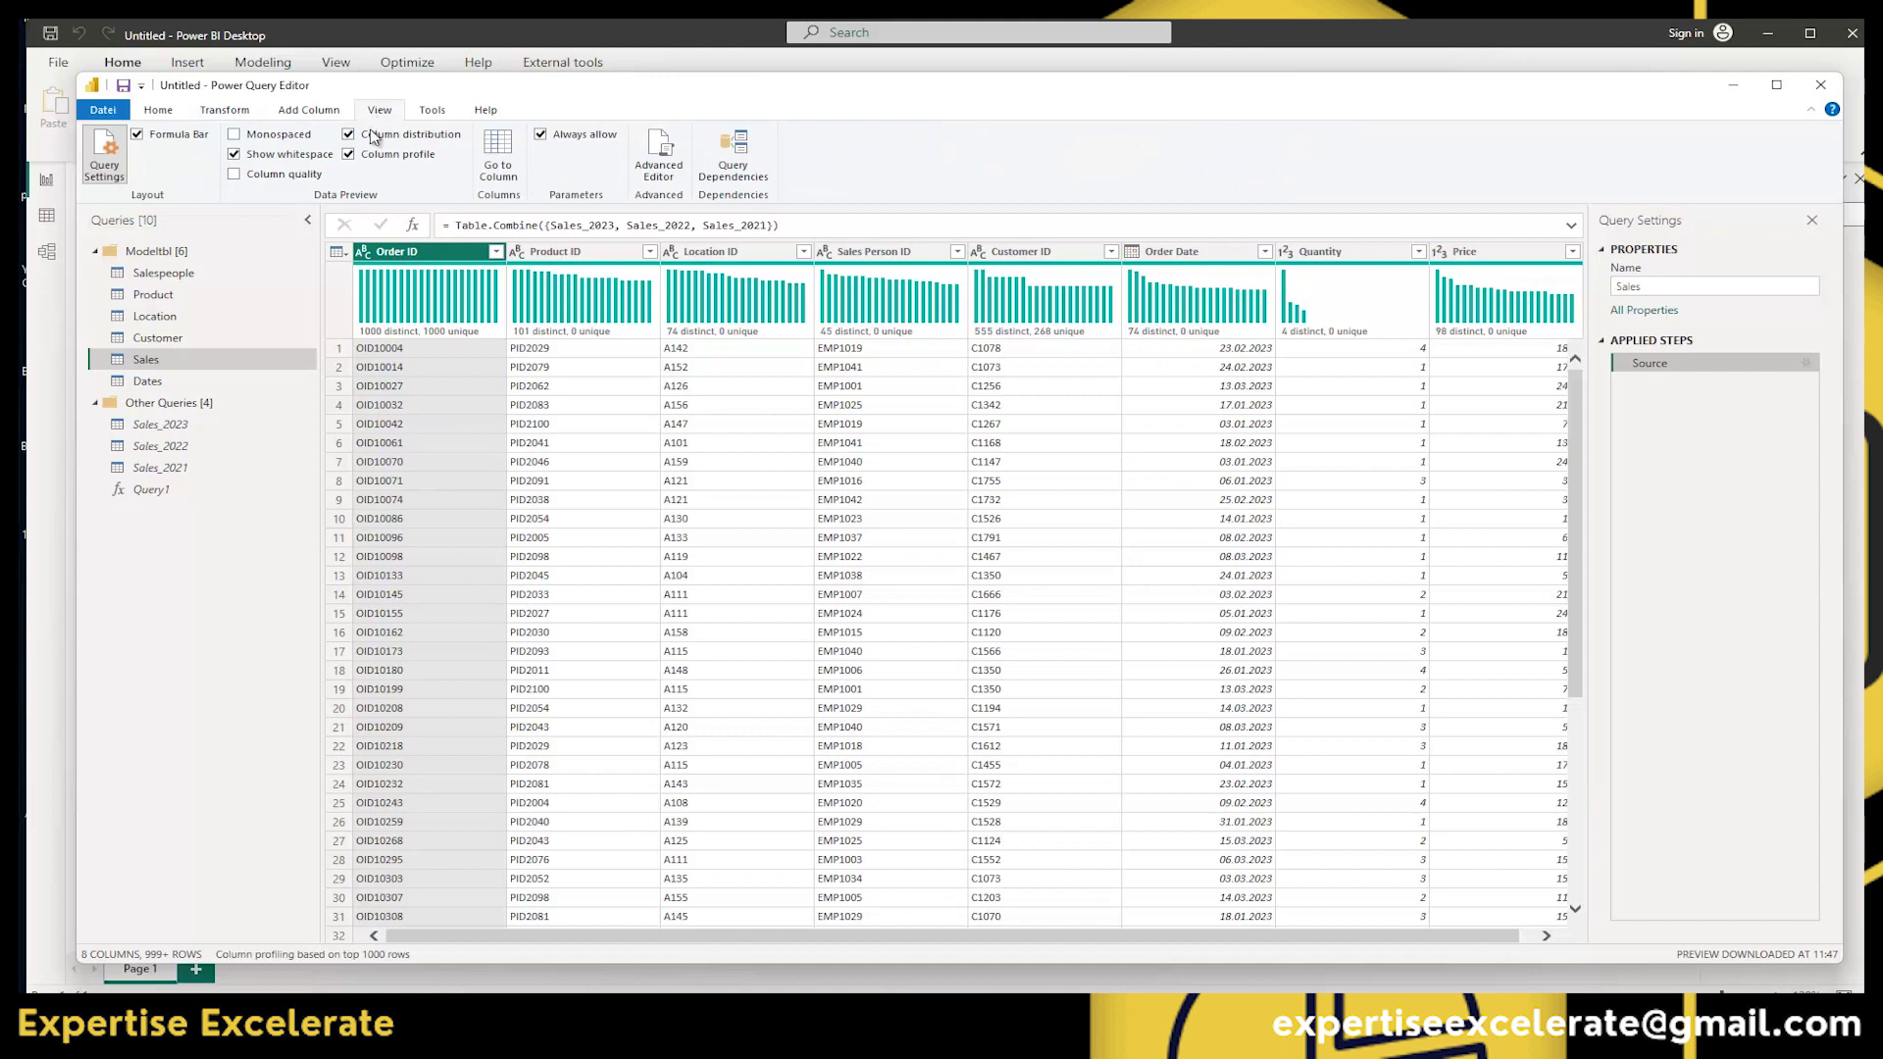
pyautogui.click(137, 135)
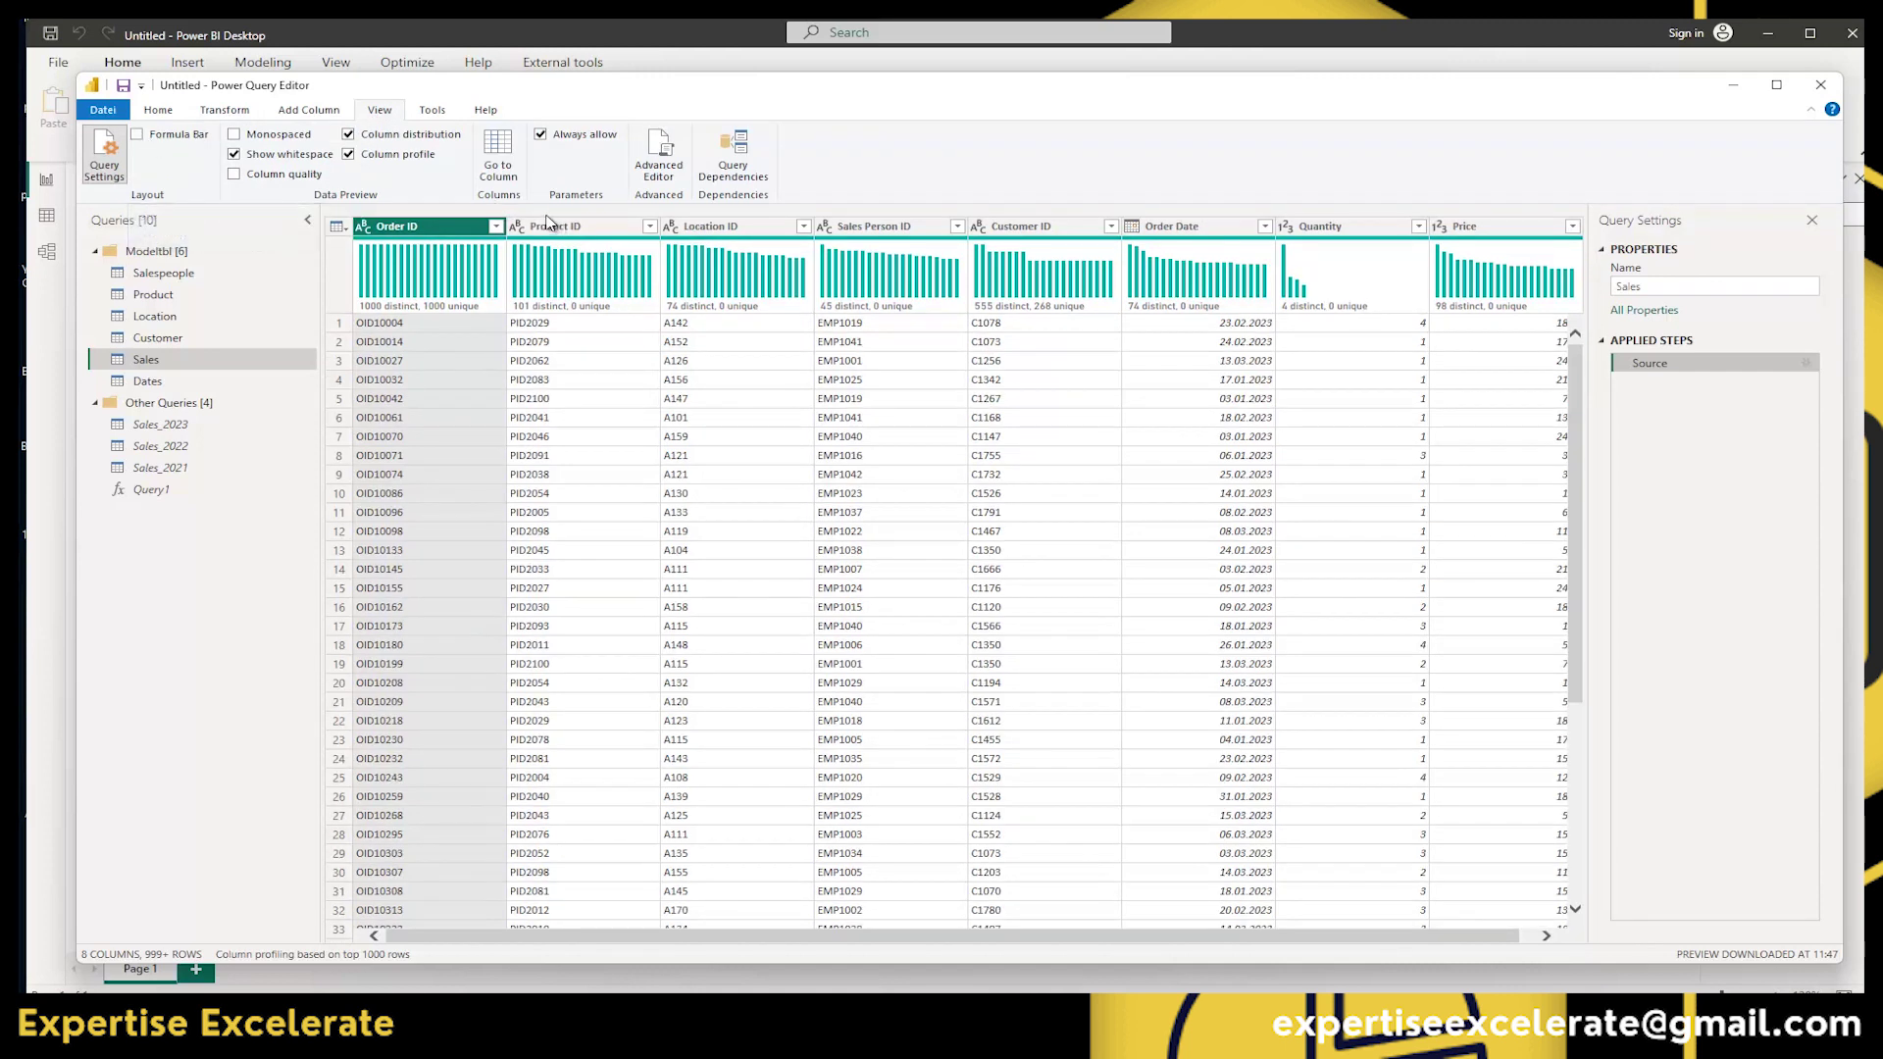
pyautogui.click(137, 135)
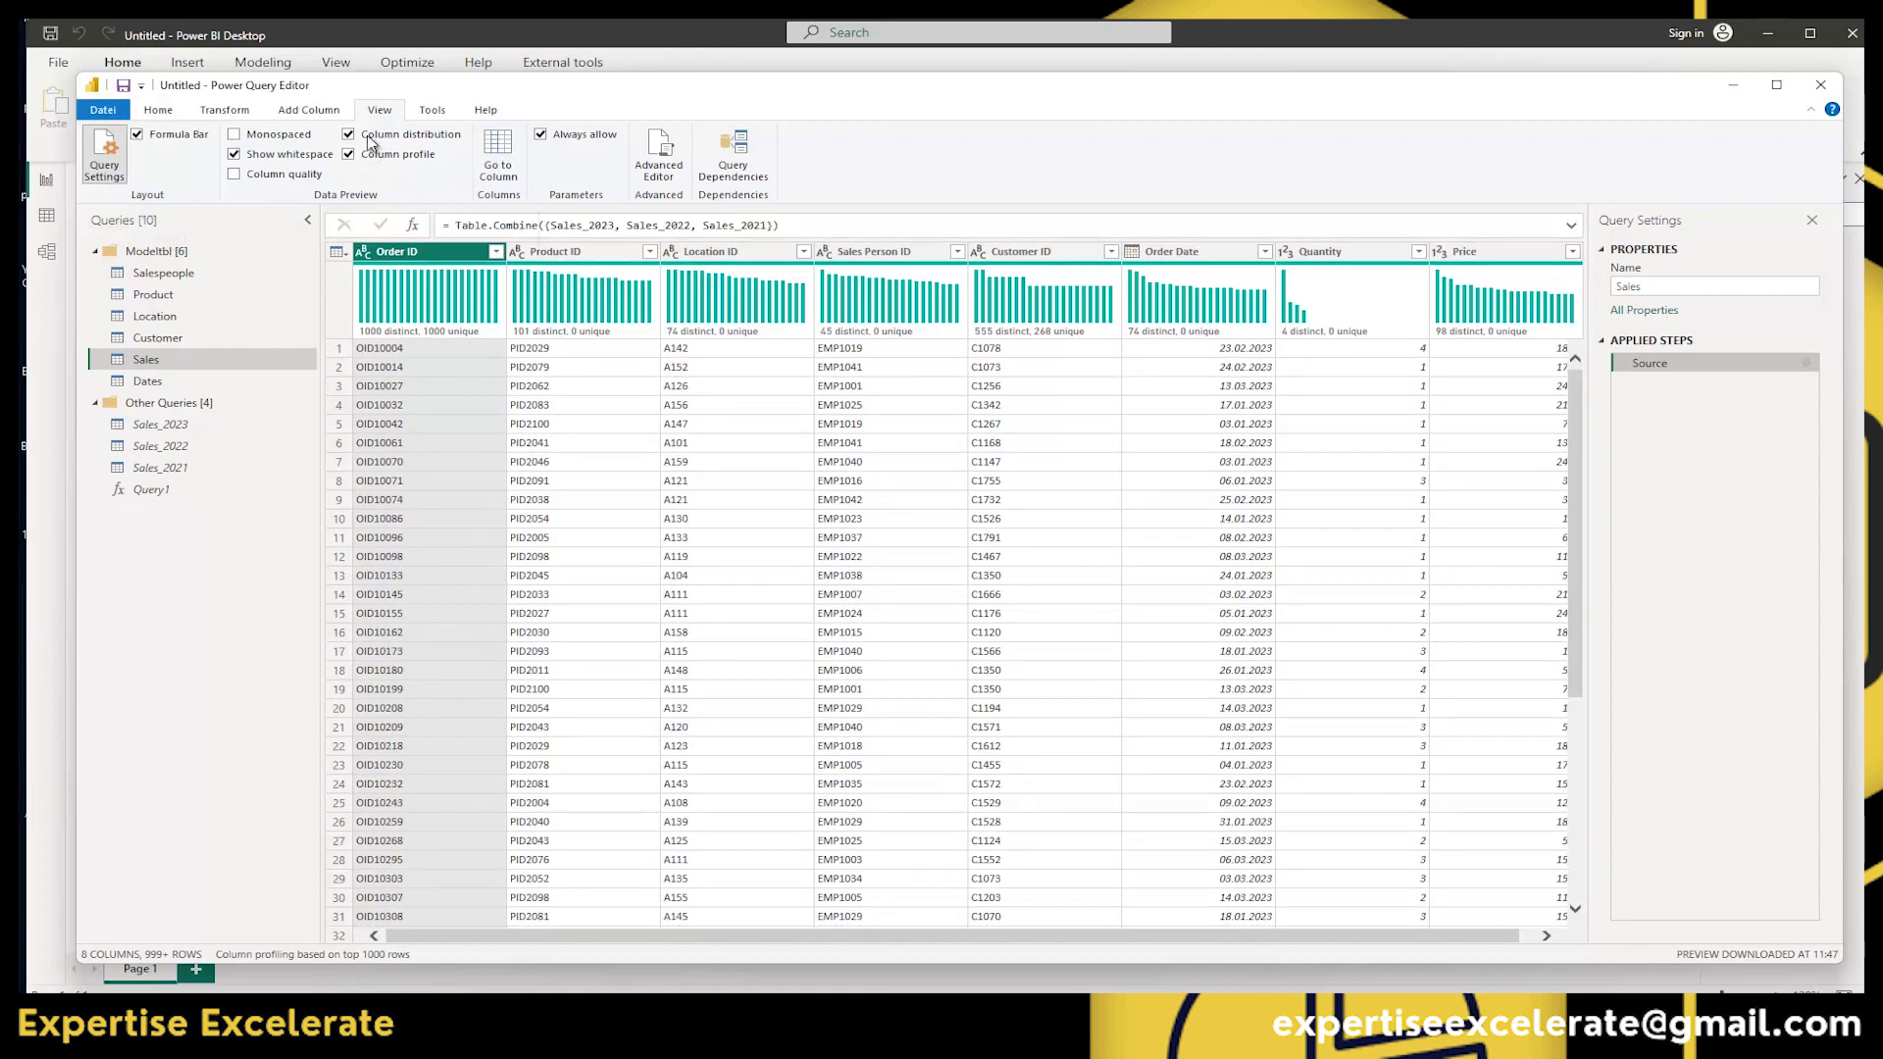
pyautogui.moveTo(599, 294)
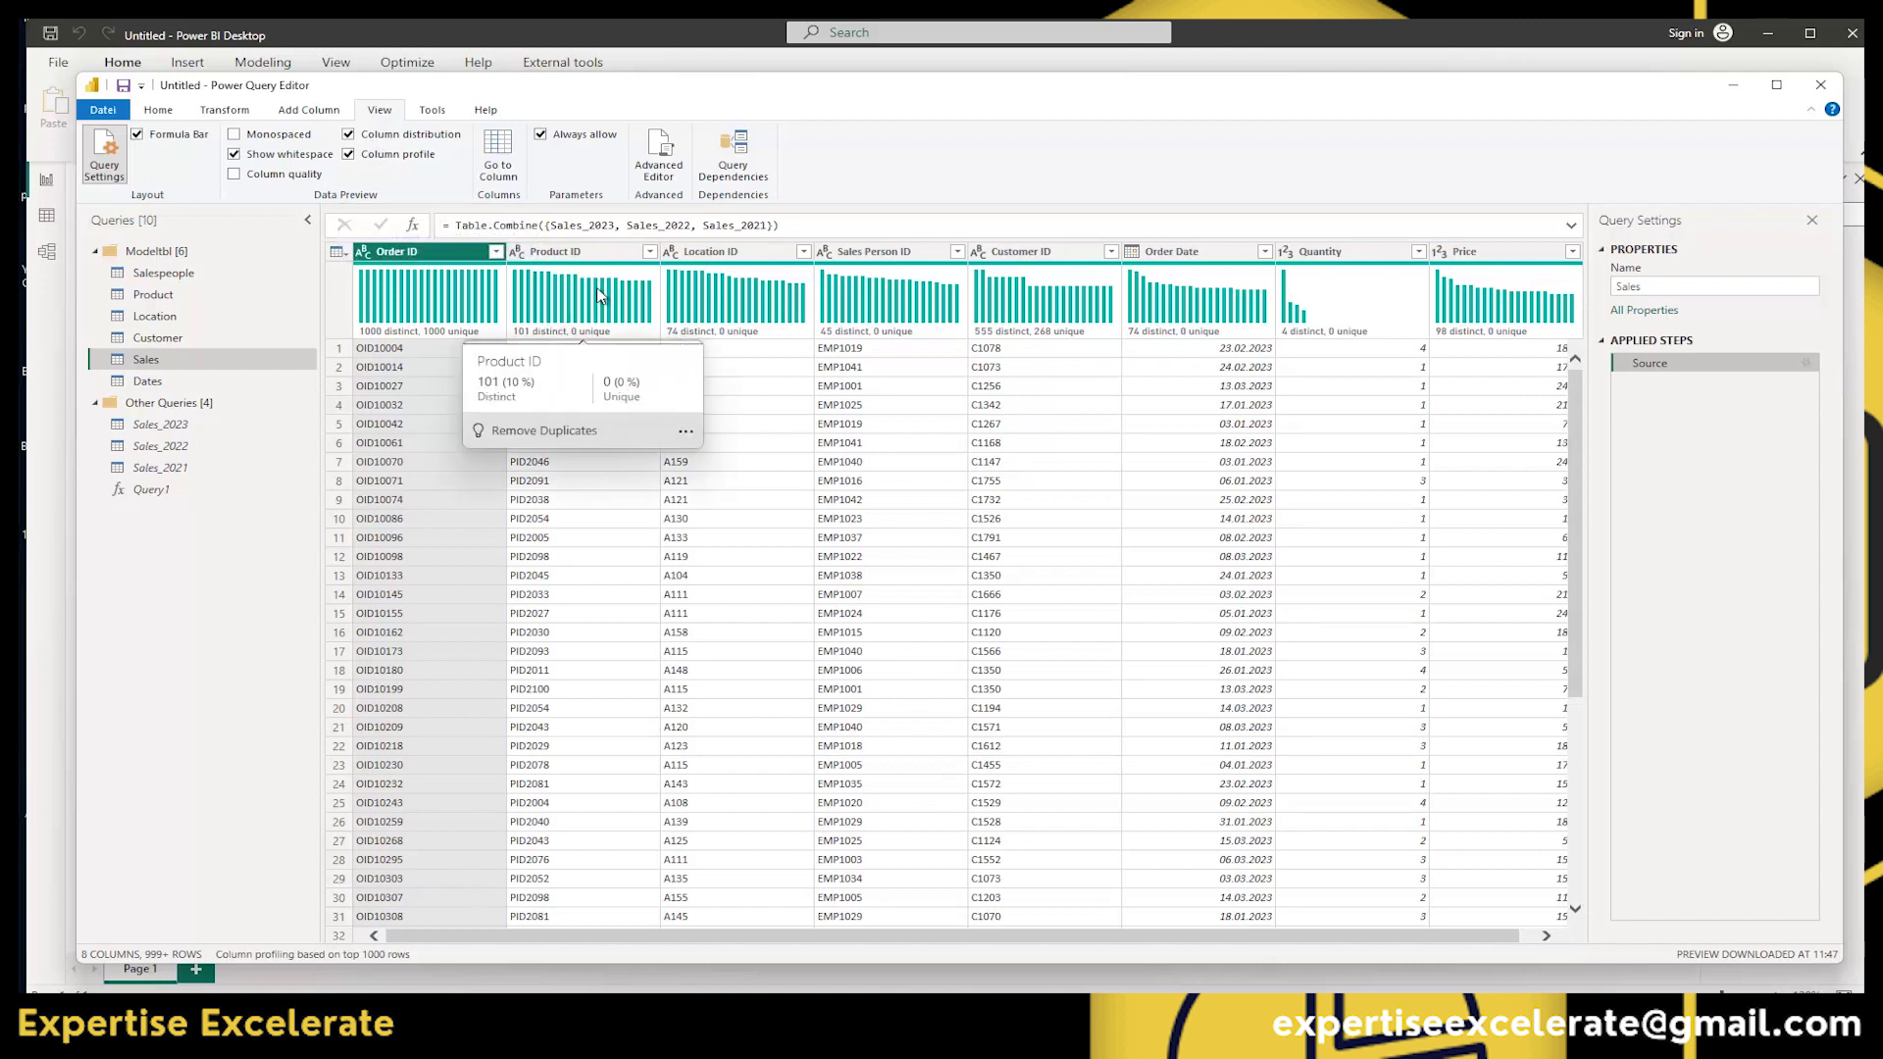
pyautogui.click(349, 135)
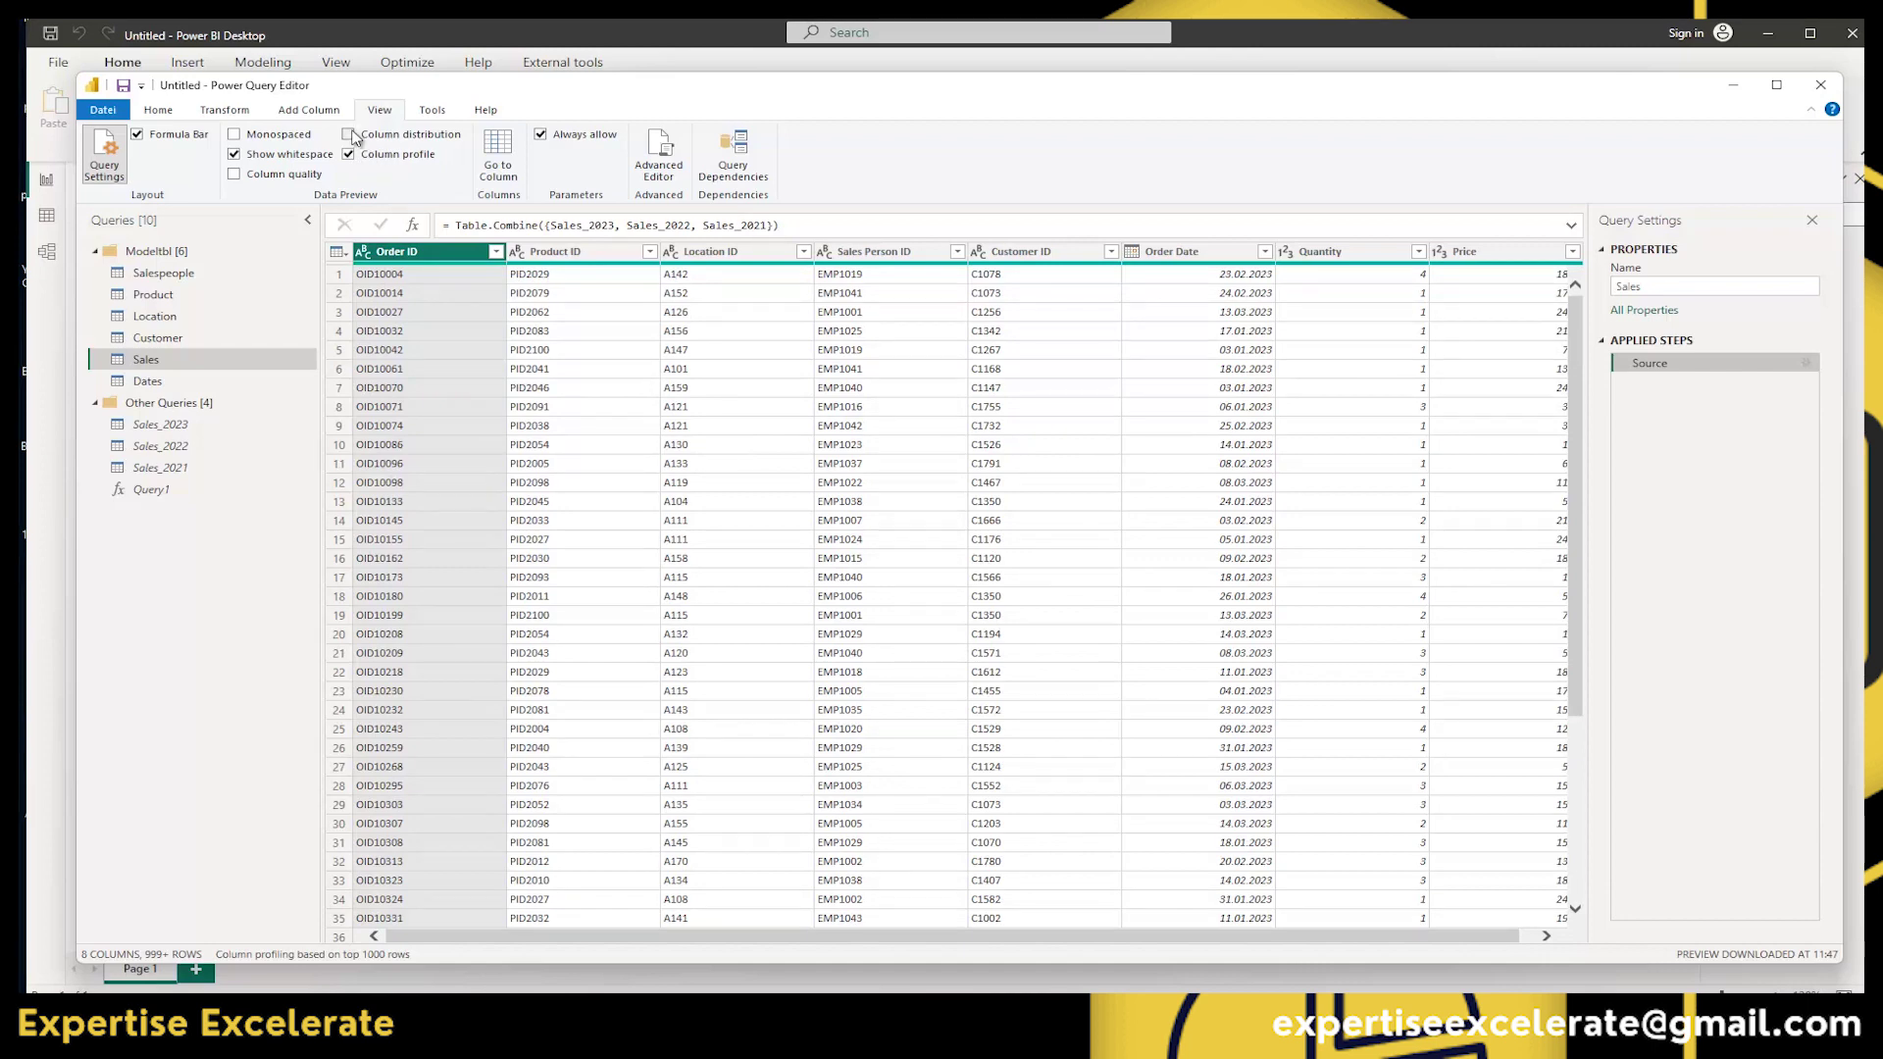
pyautogui.click(349, 134)
# Select Product ID, toggle column profile and column quality, then show the Tools diagnostics.
pyautogui.click(579, 280)
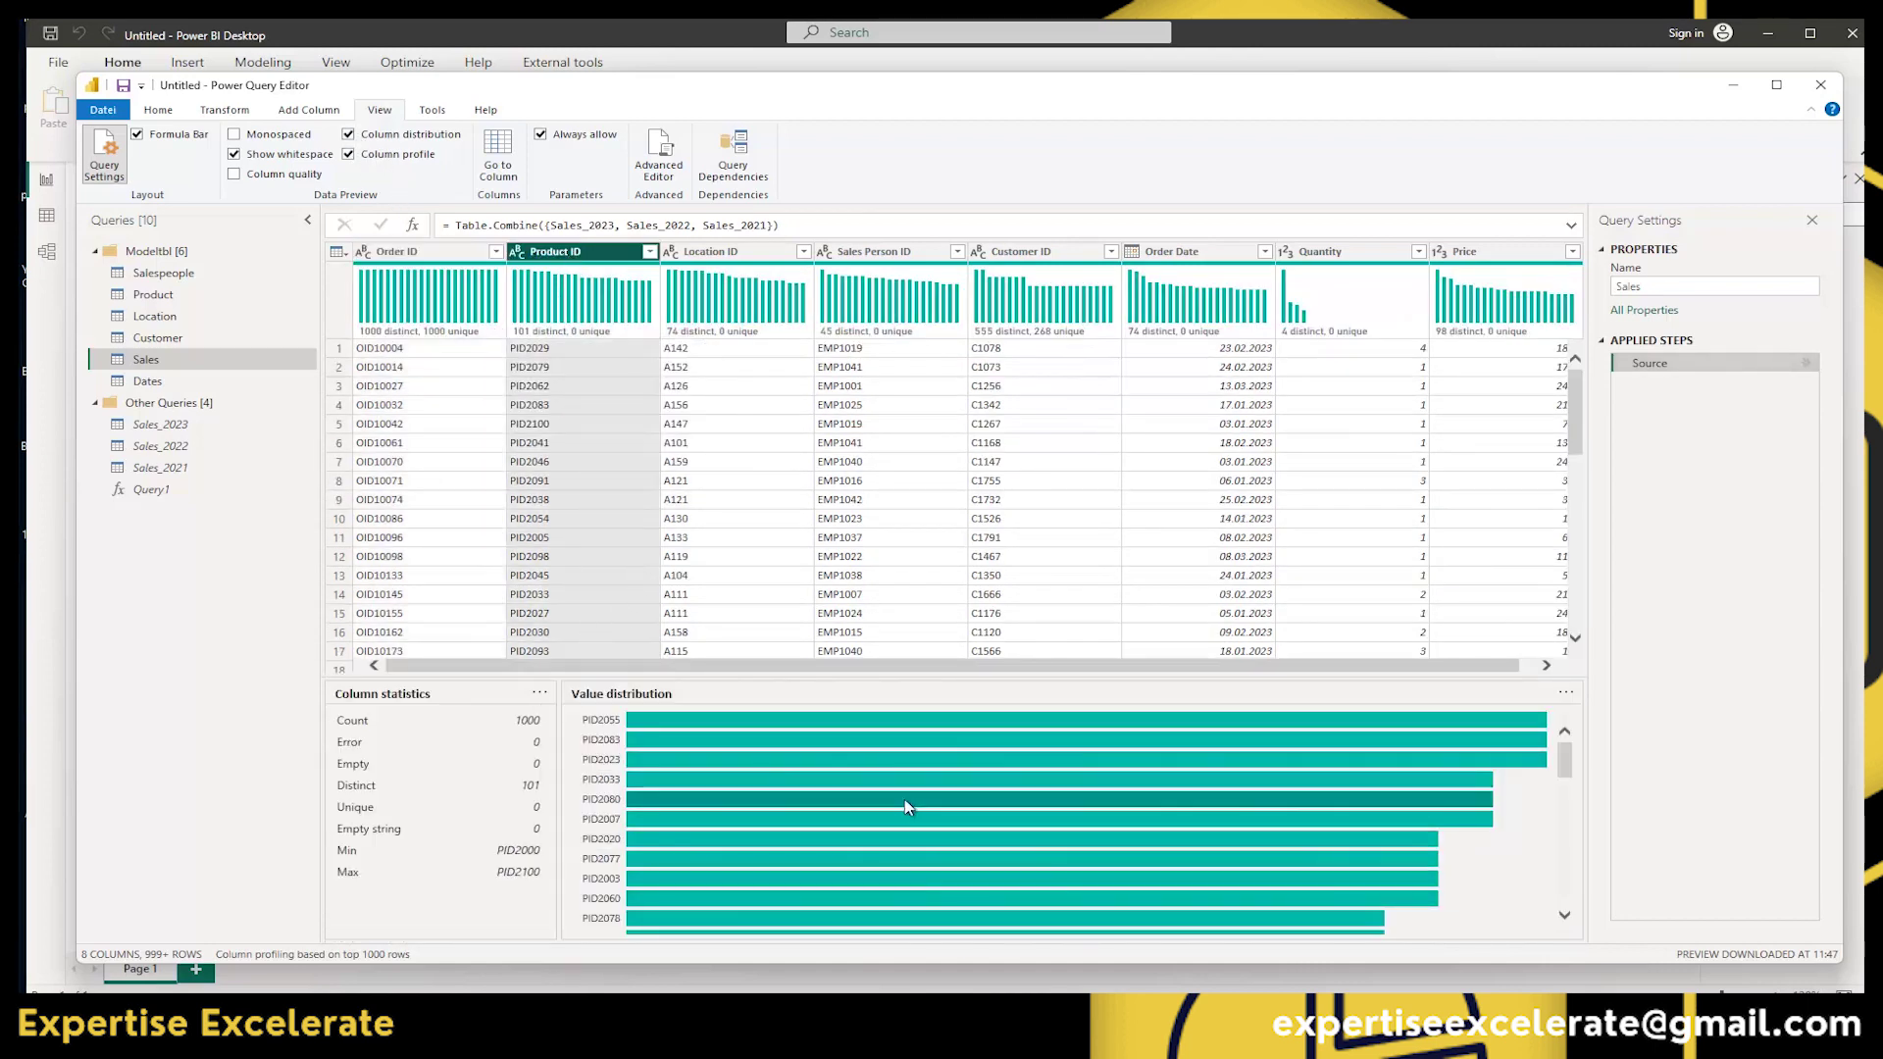
pyautogui.click(350, 155)
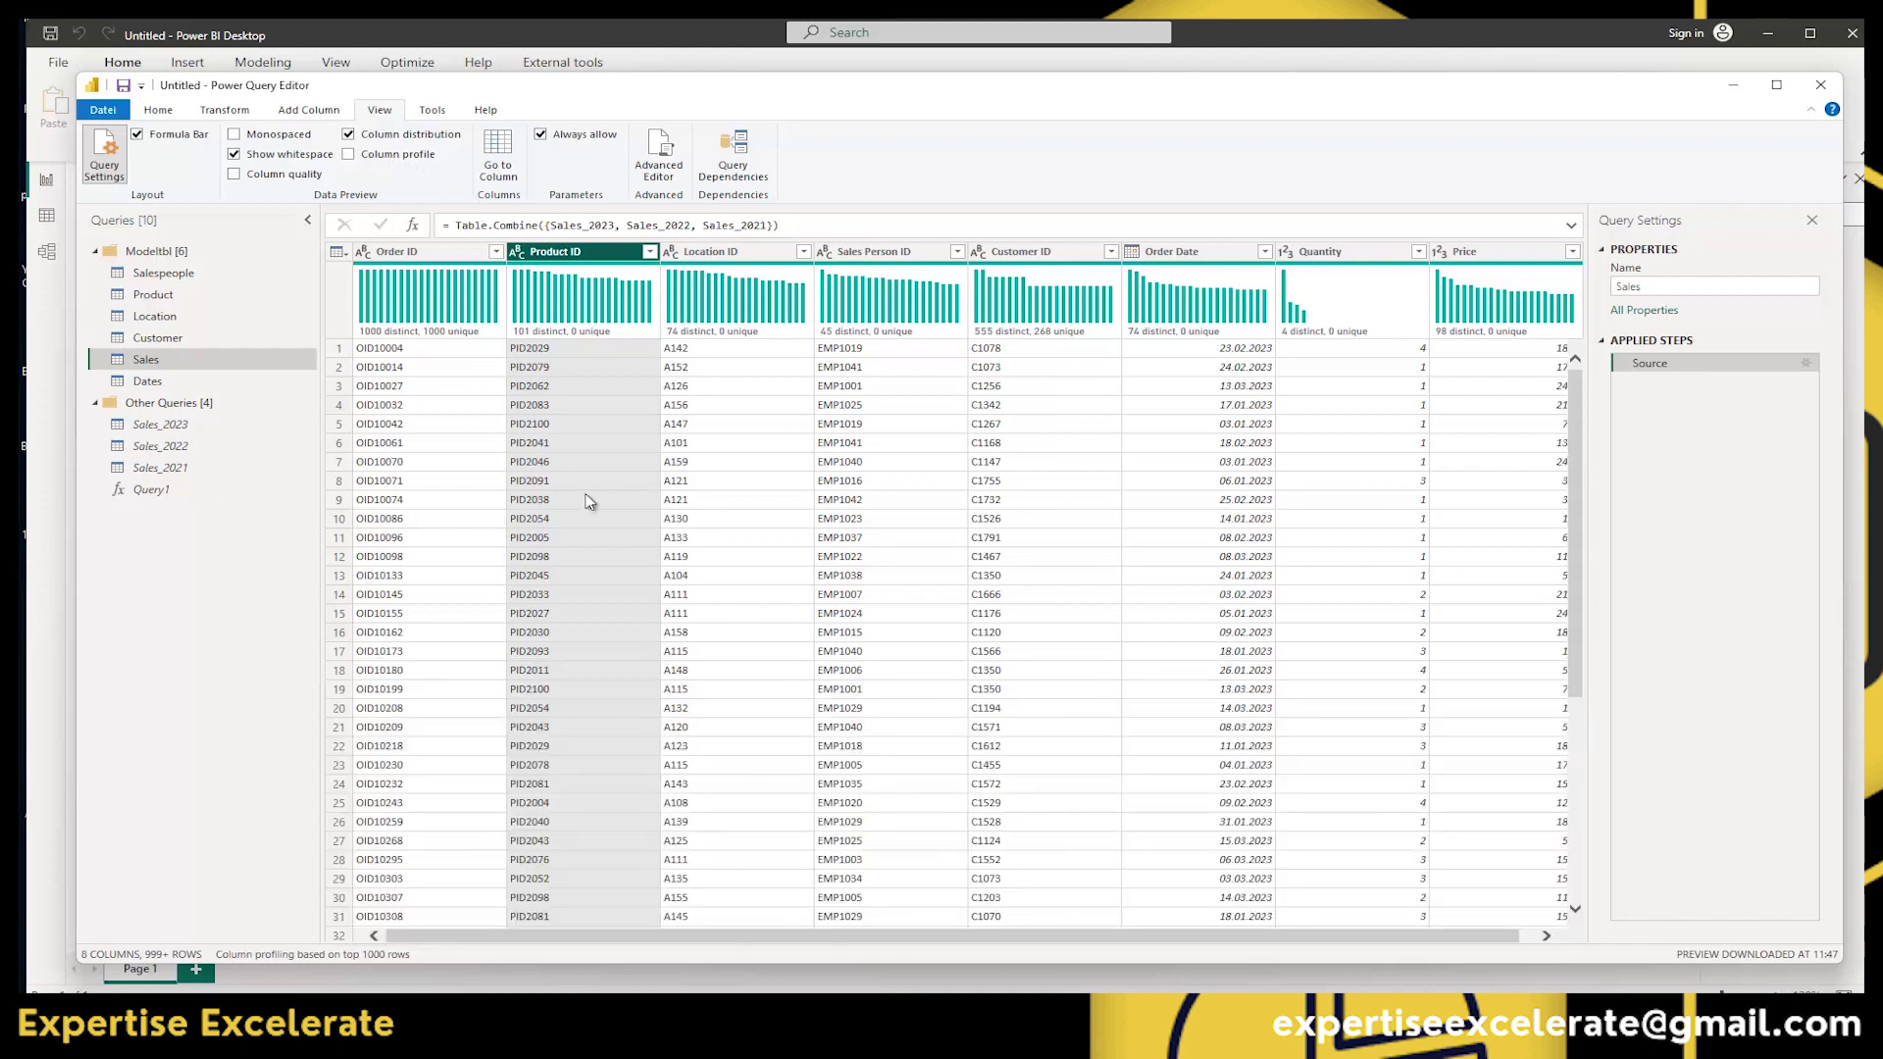
pyautogui.click(348, 155)
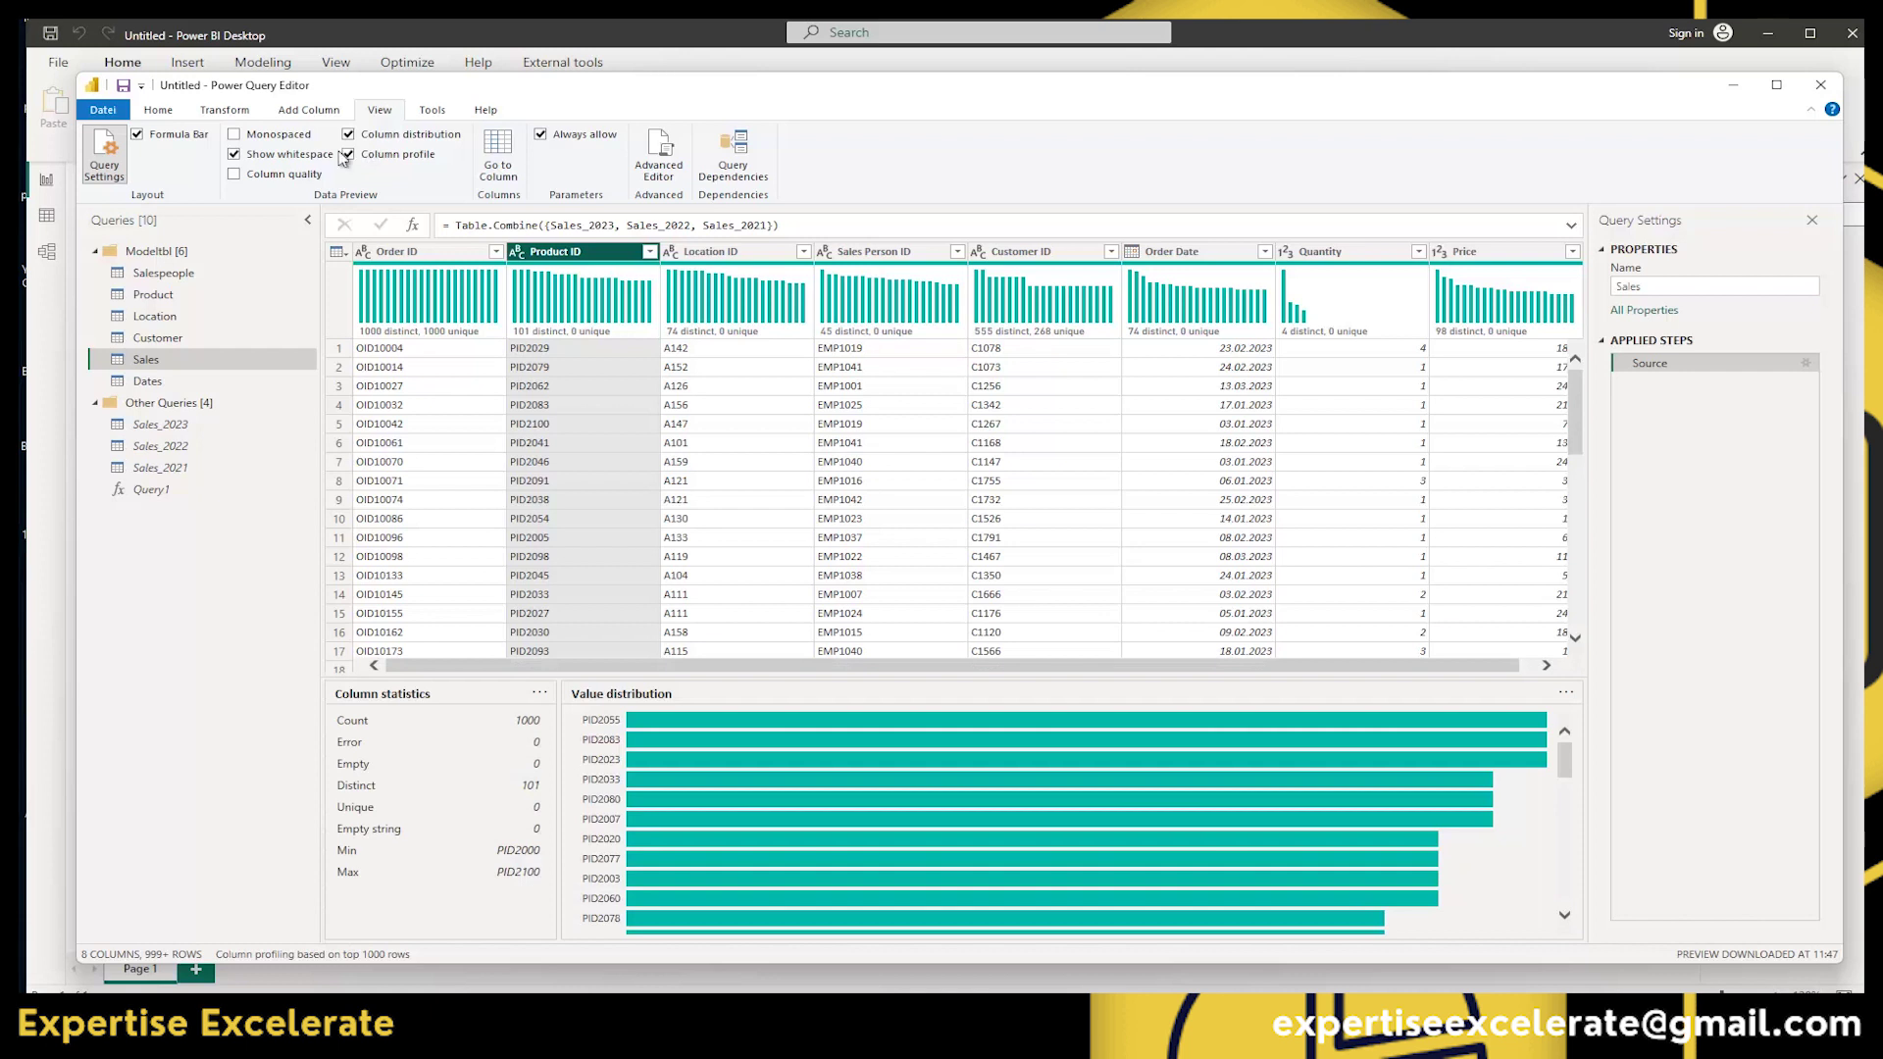
pyautogui.click(235, 176)
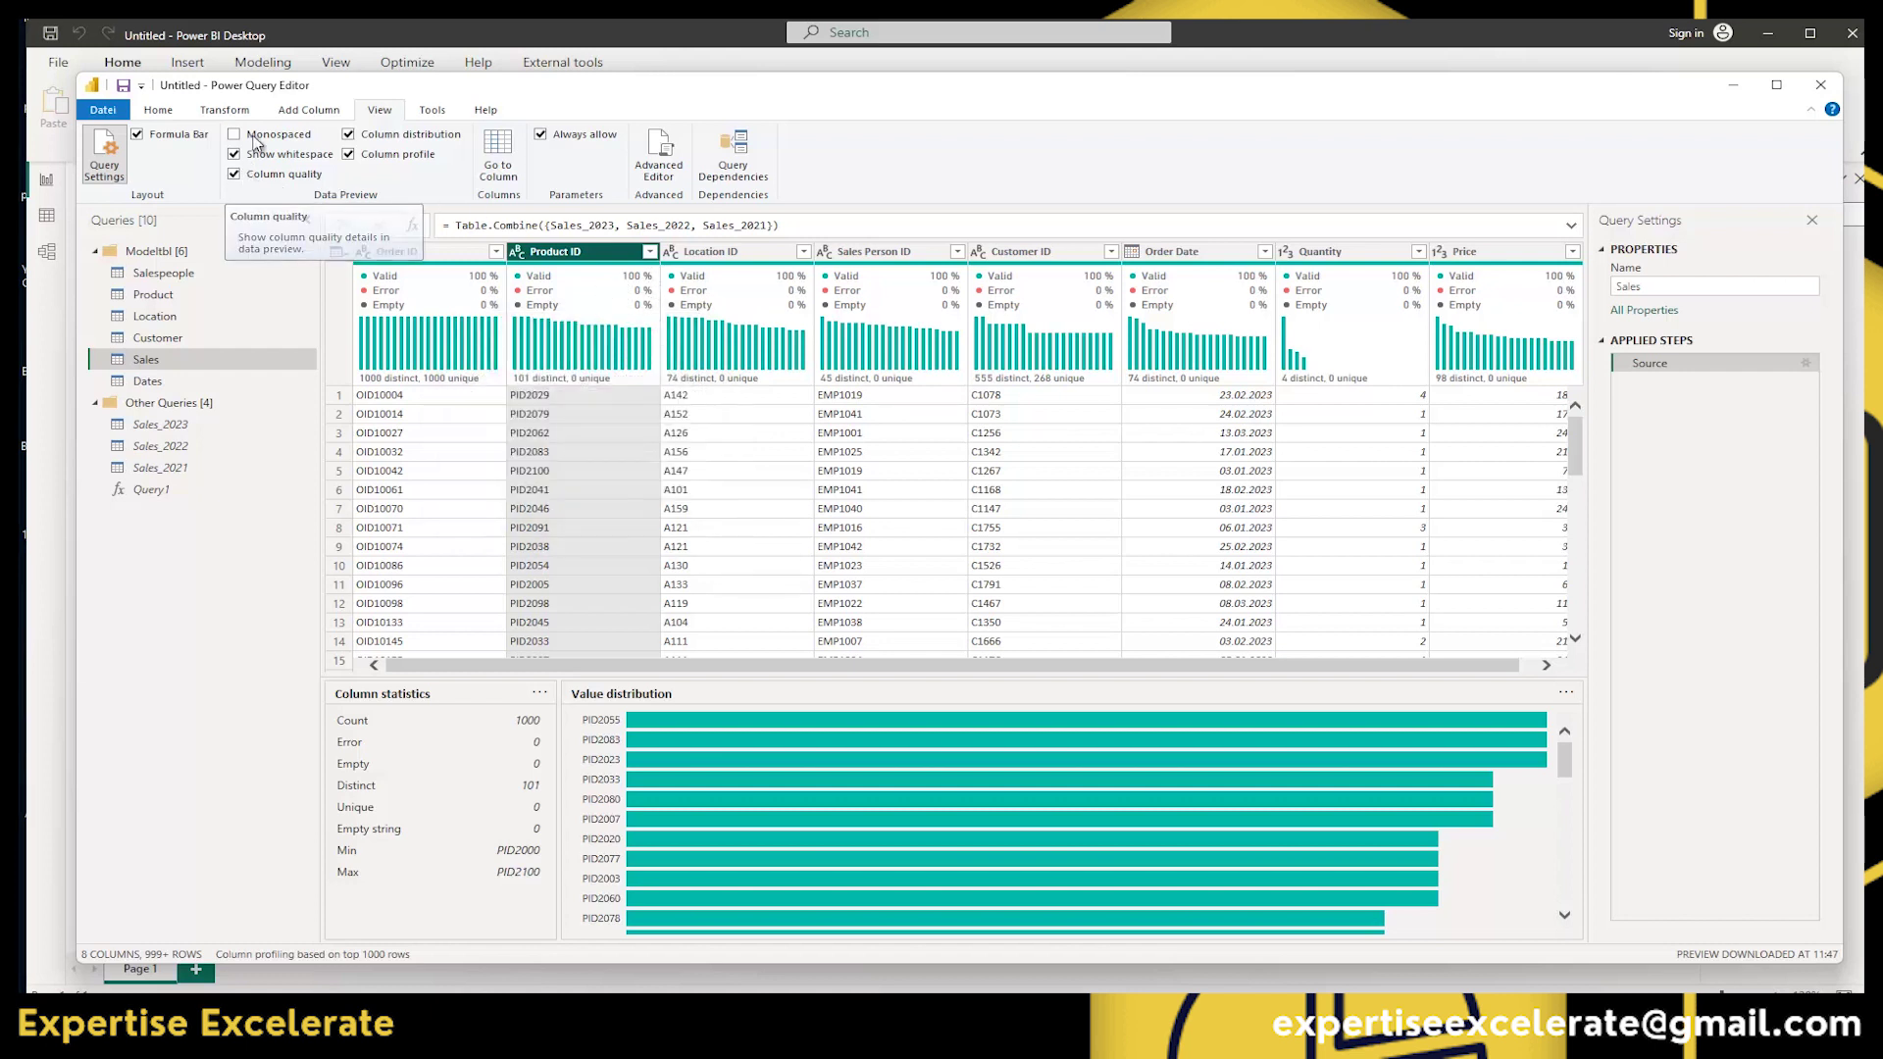
pyautogui.click(234, 174)
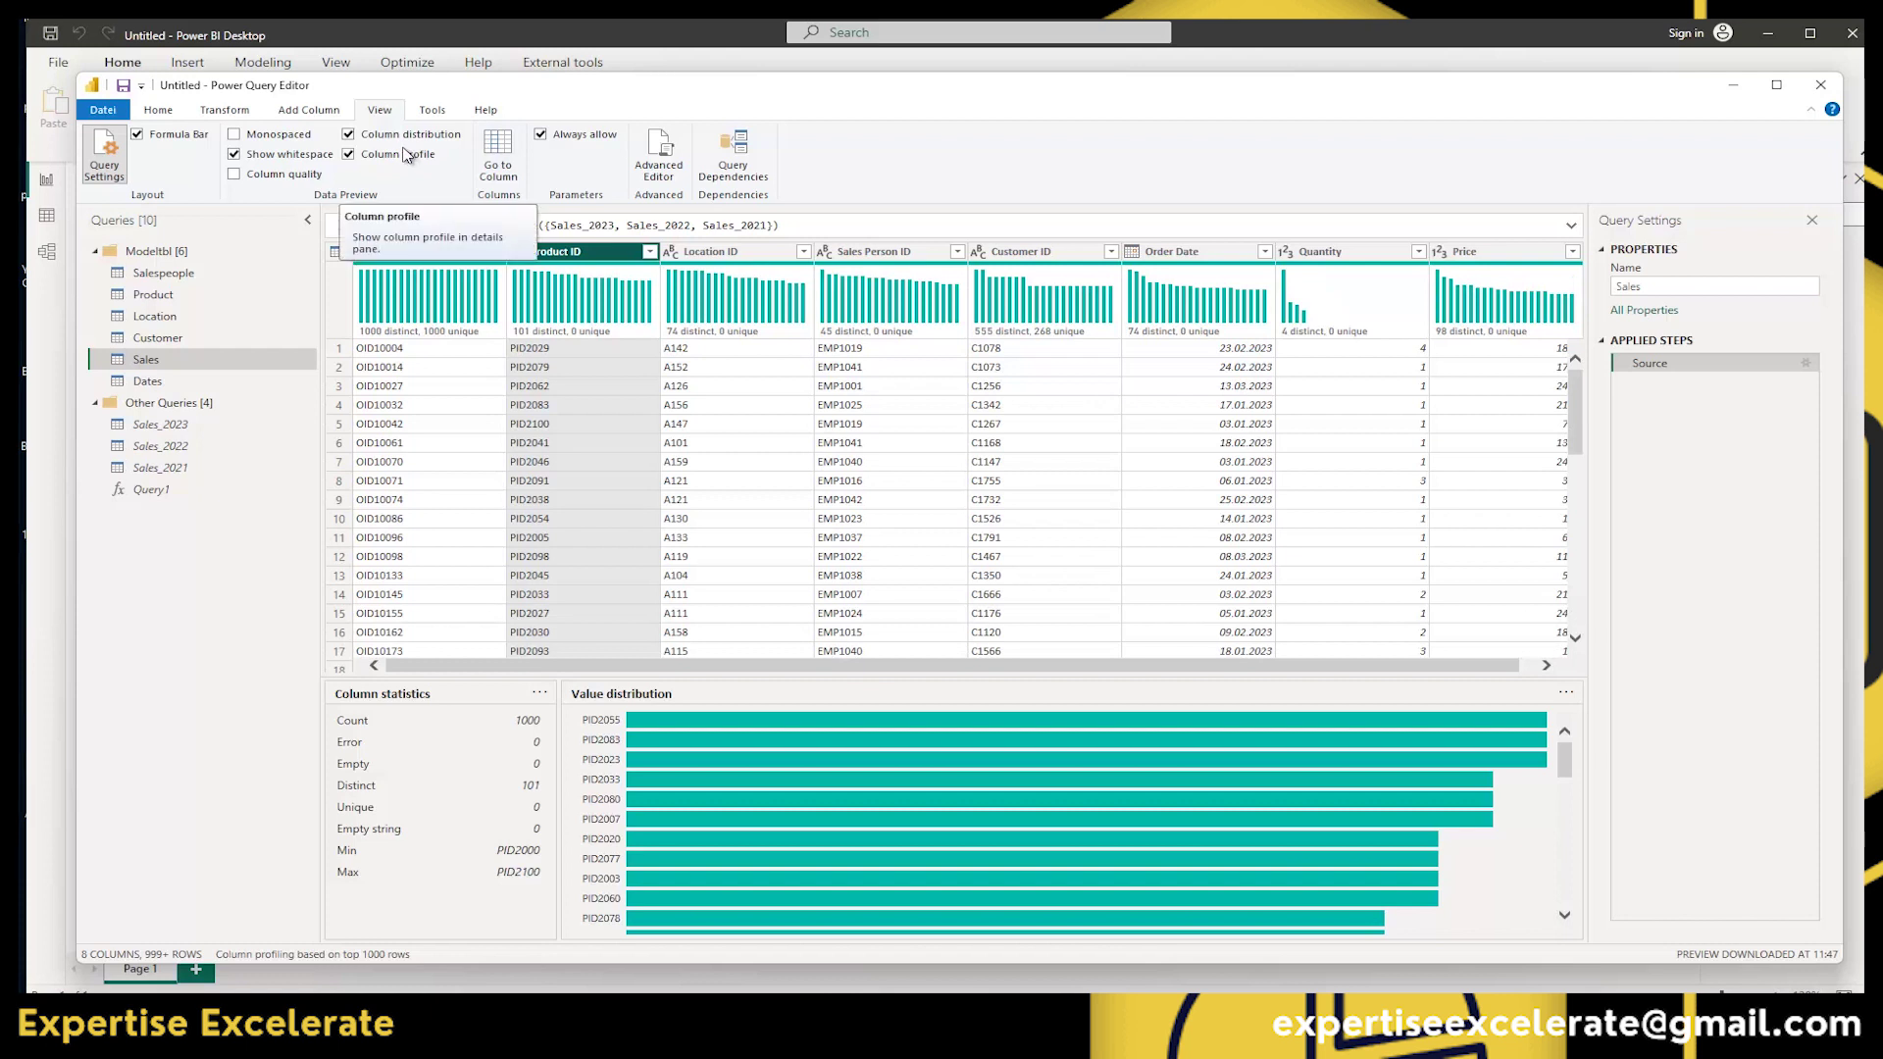
pyautogui.click(429, 111)
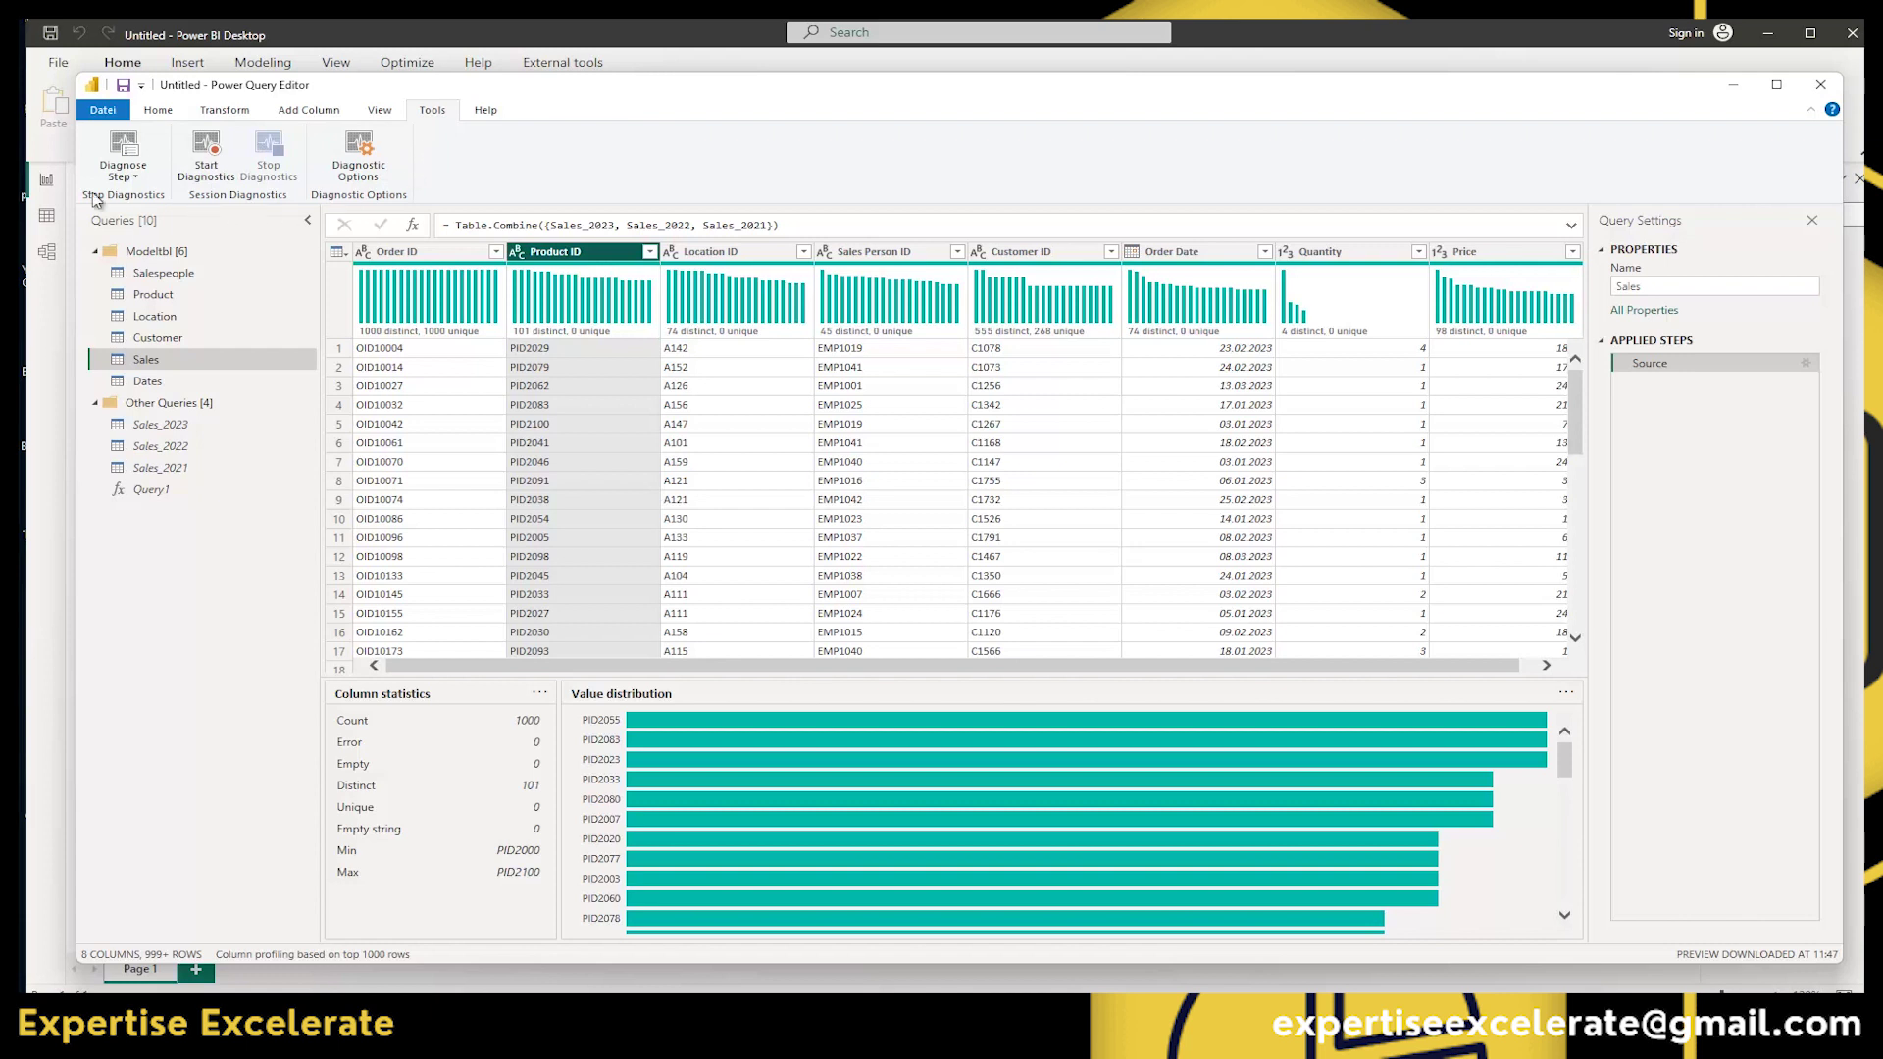
# Browse the Help tab resources, then return to the Home tab.
pyautogui.click(487, 110)
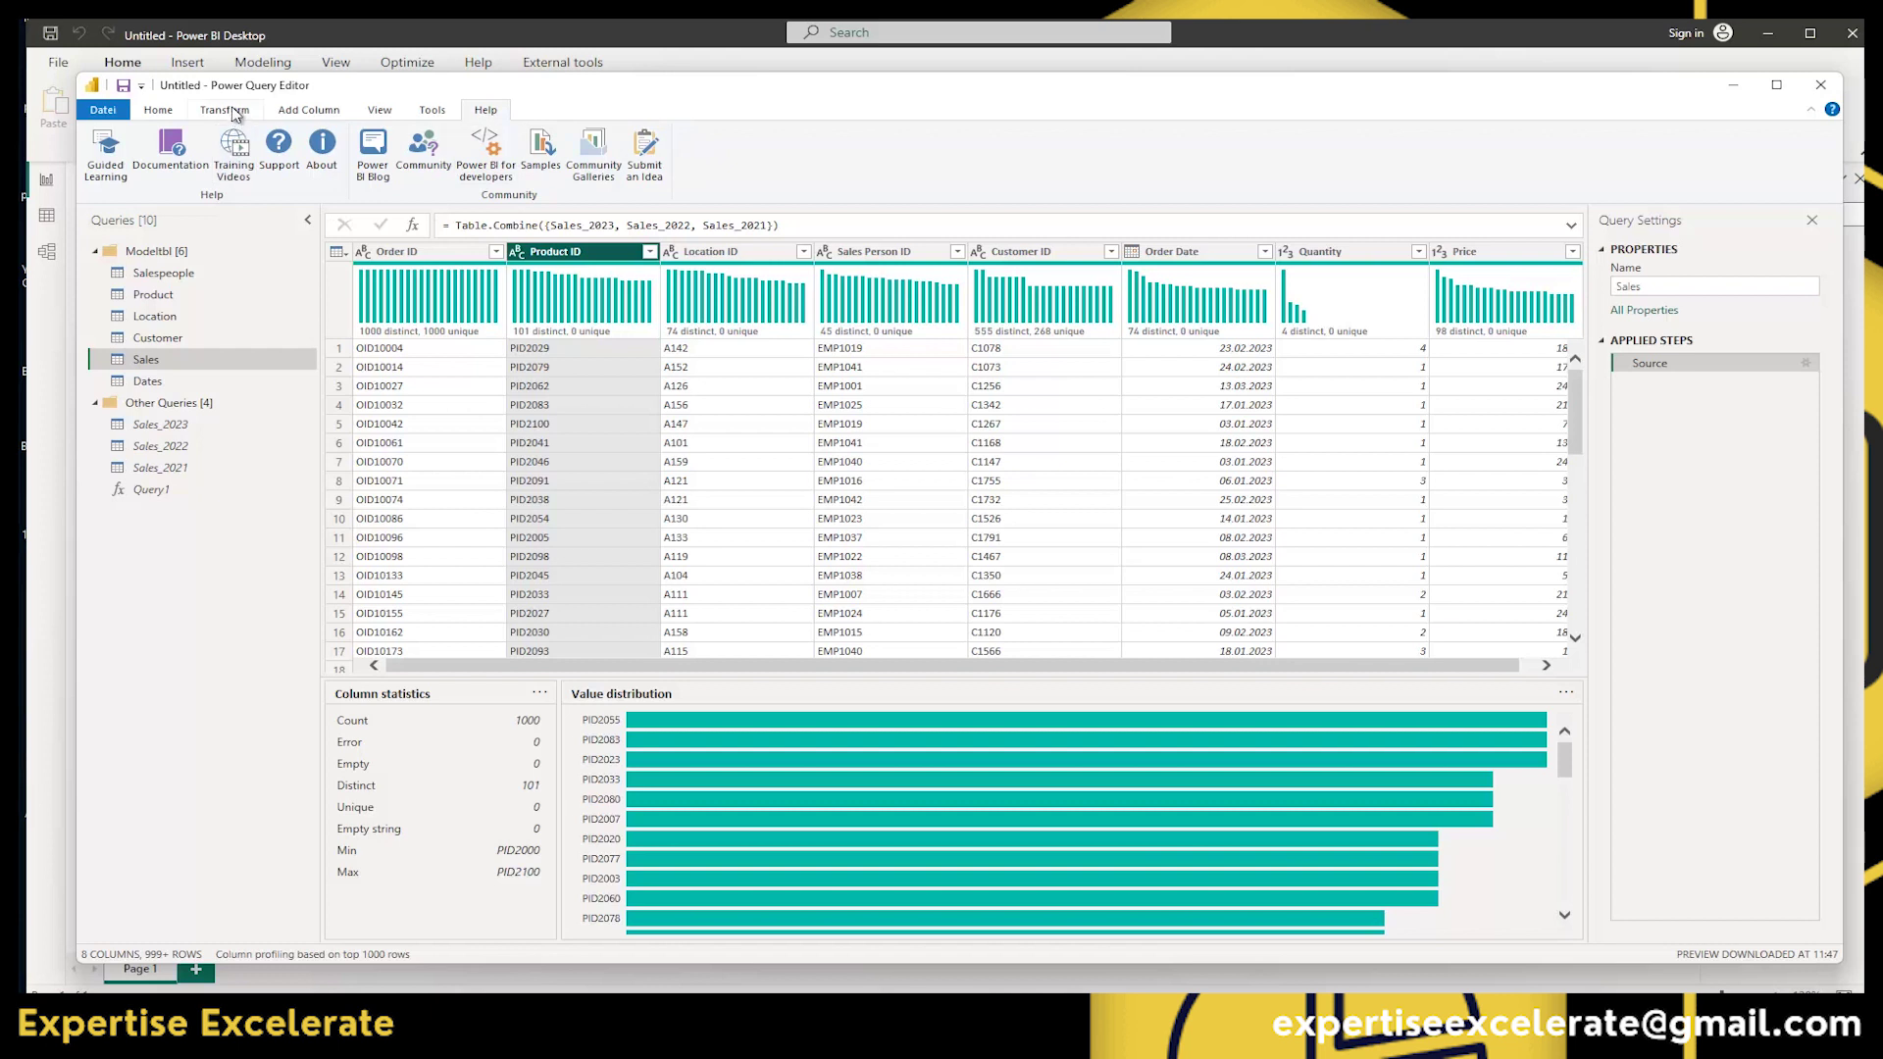
pyautogui.click(163, 114)
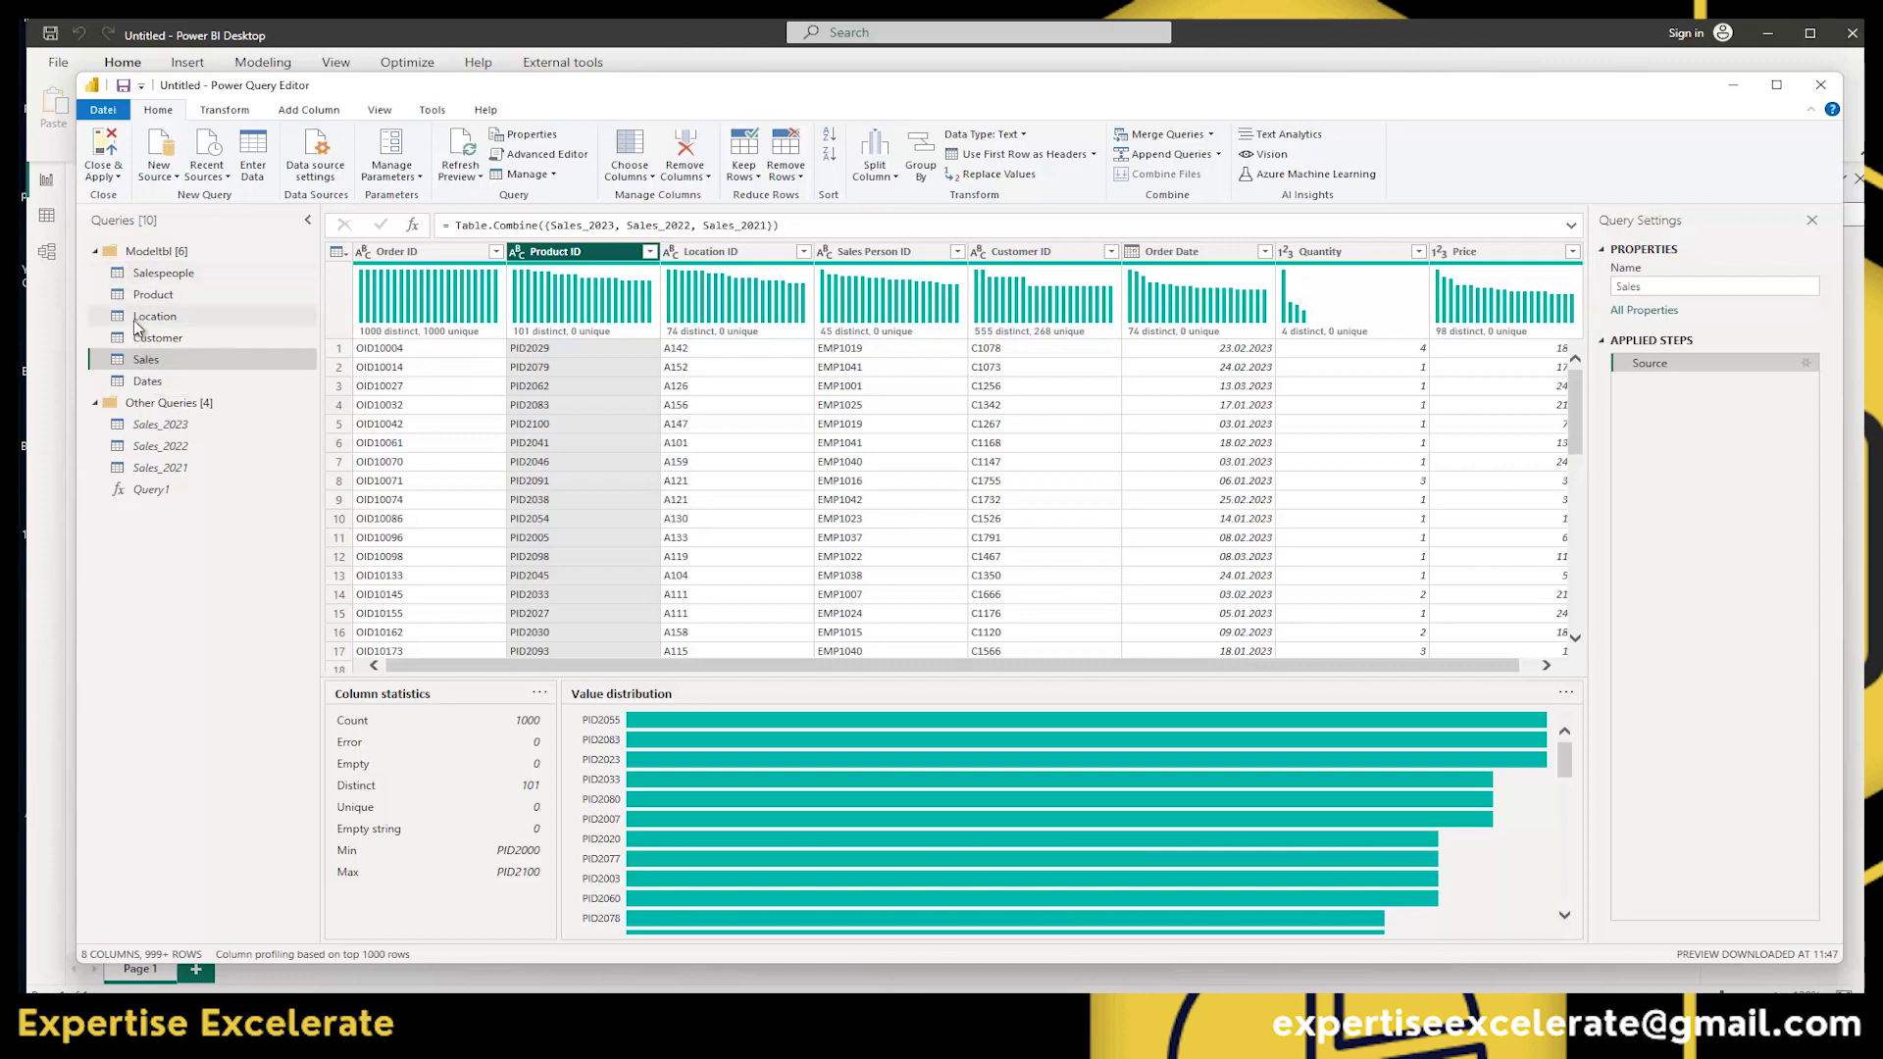
# Preview the Dates query, then Close & Apply to load the tables into the report.
pyautogui.click(147, 382)
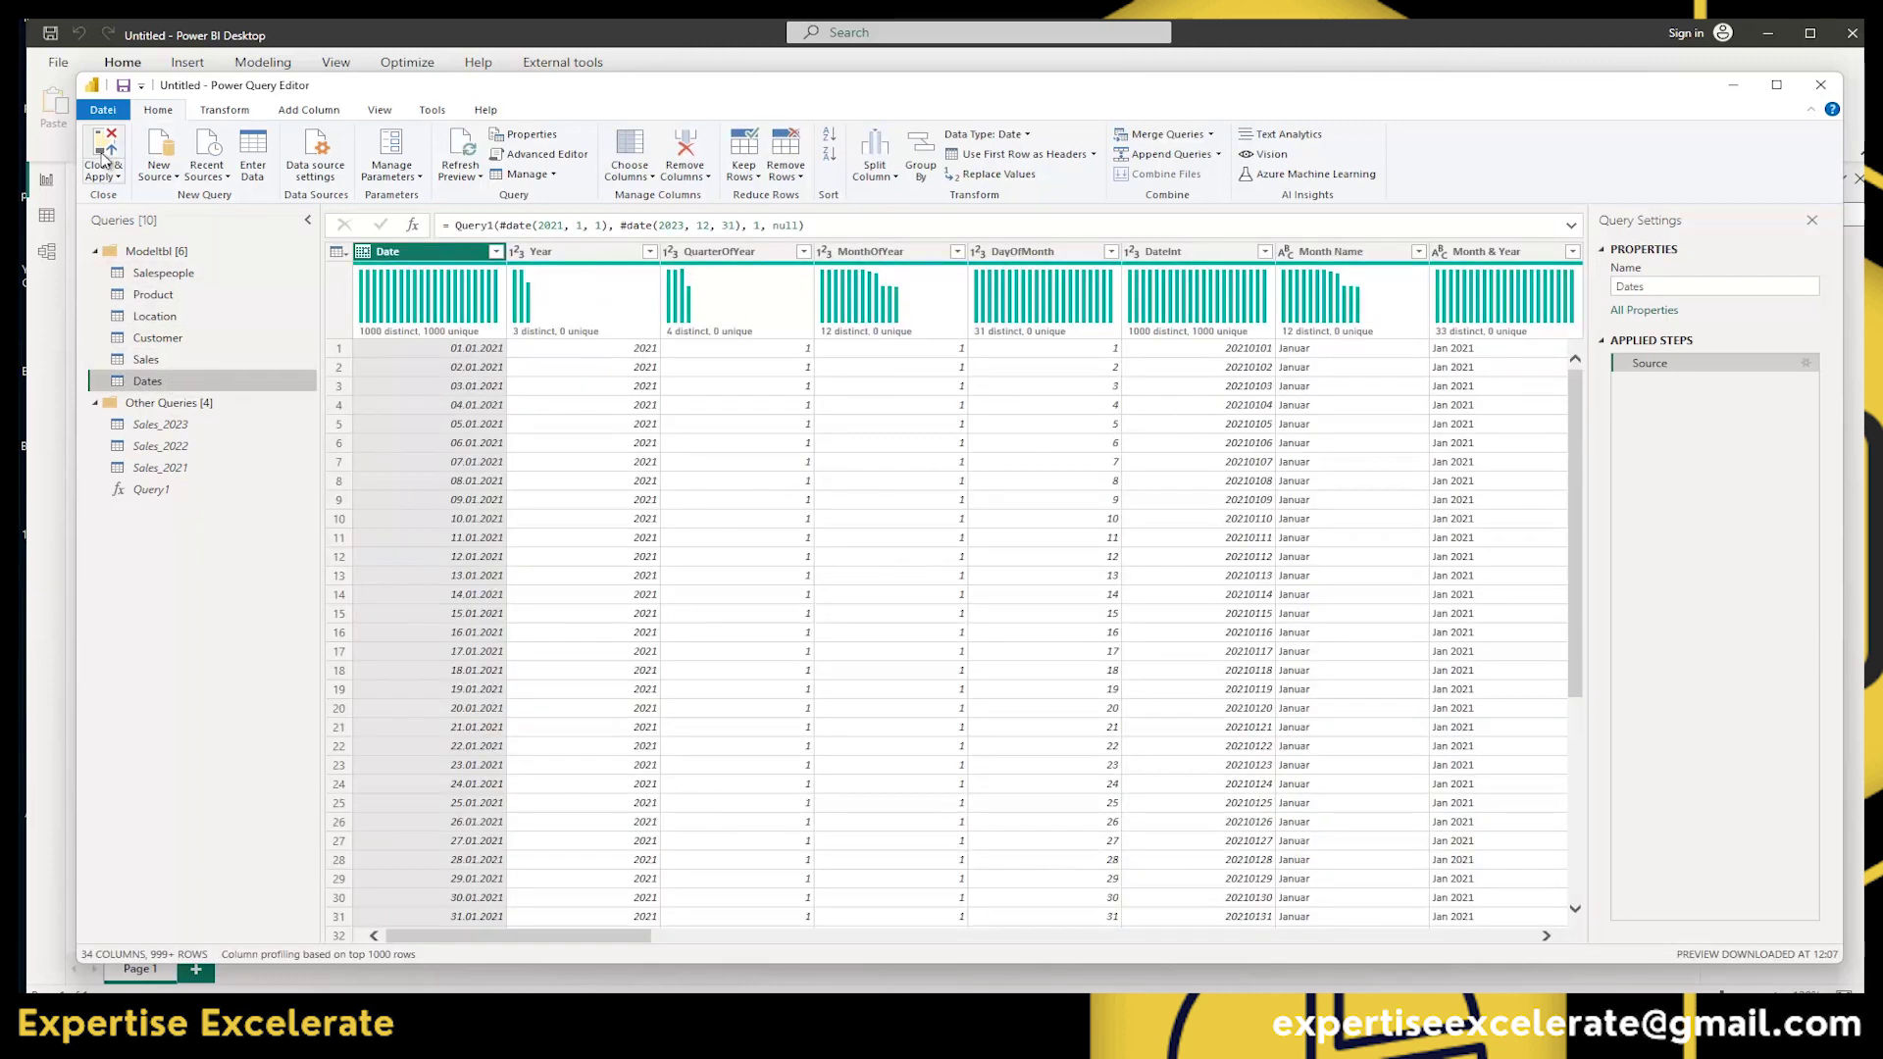
pyautogui.click(106, 149)
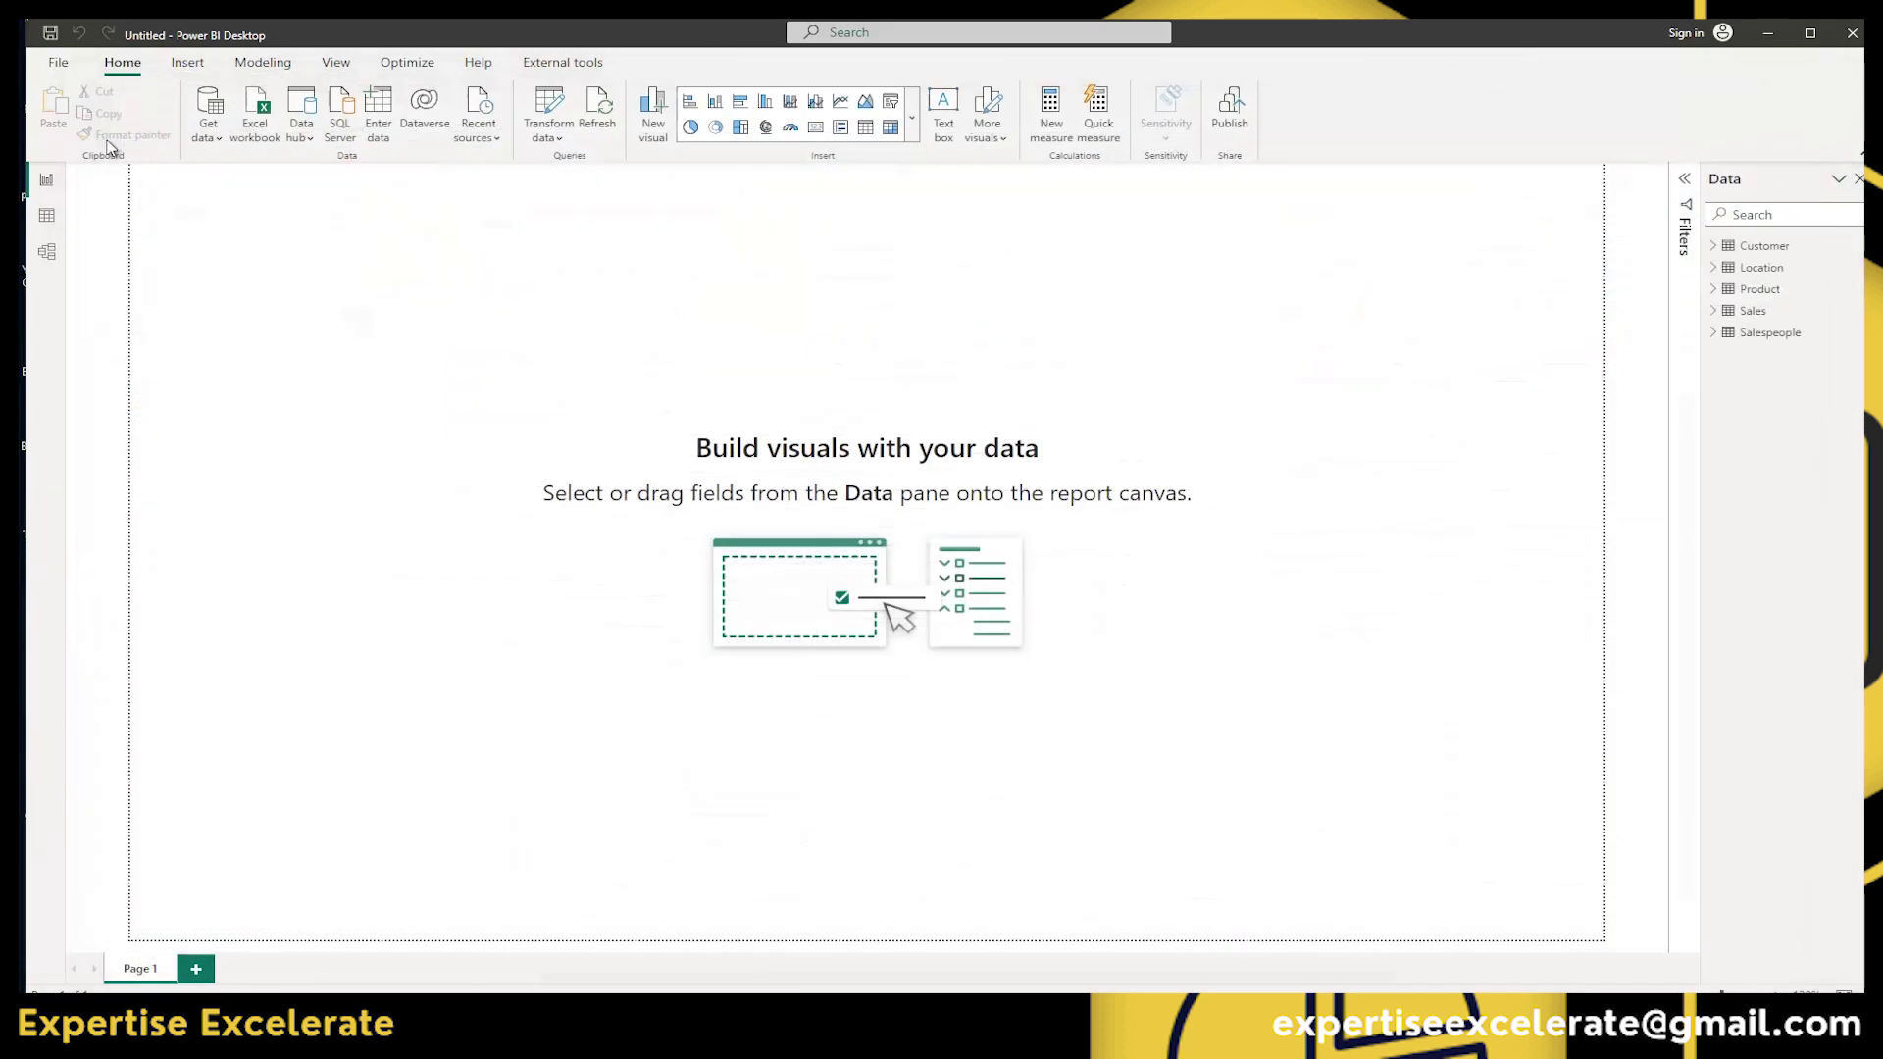